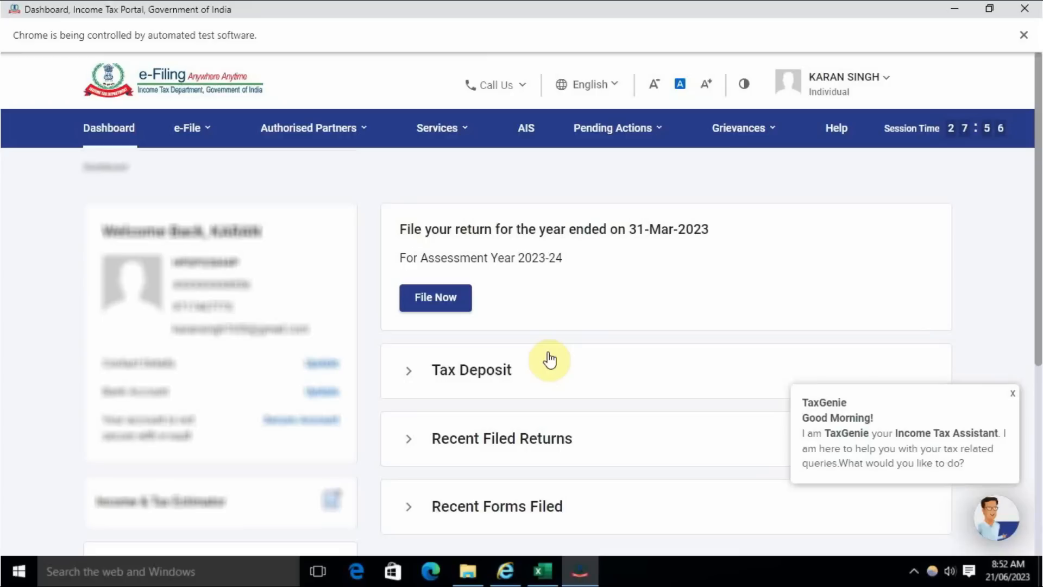
# - Begin filing an income tax return for assessment year 2023-24 (Current A.Y.) with Online as the mode of filing
pyautogui.scroll(-3, 550, 360)
pyautogui.scroll(3, 620, 375)
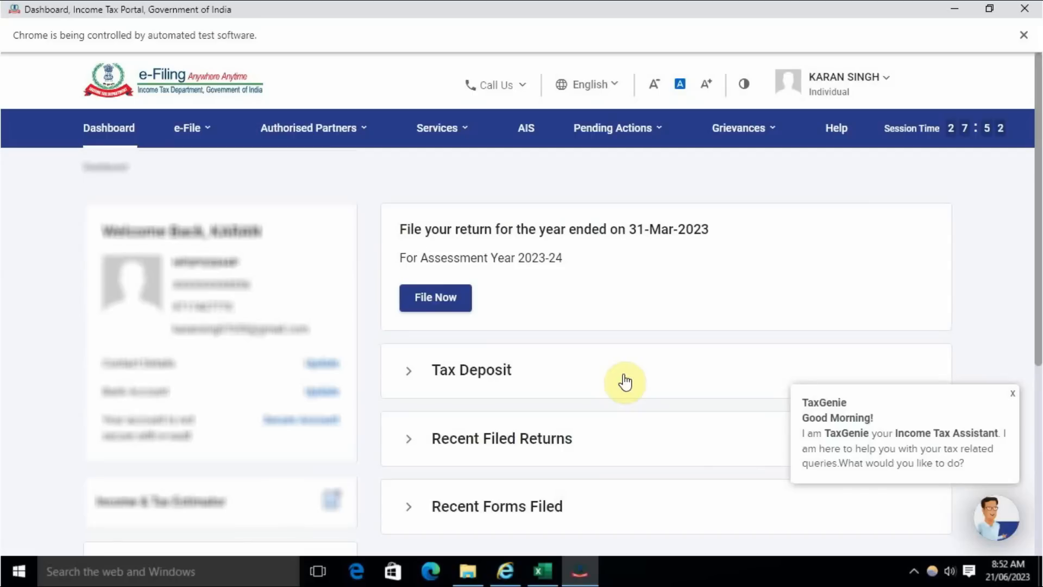
pyautogui.click(463, 304)
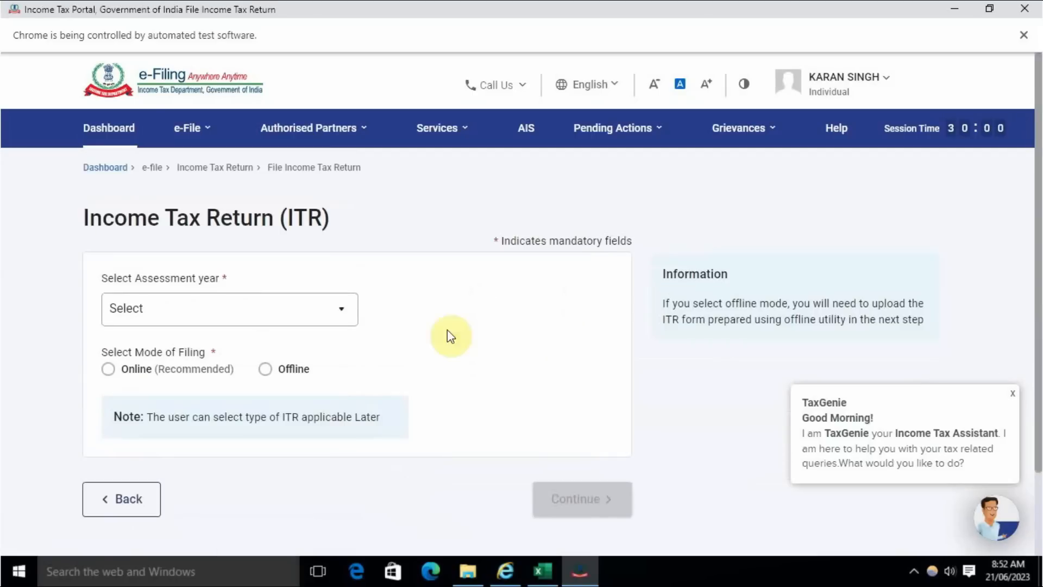
pyautogui.click(252, 308)
pyautogui.click(206, 378)
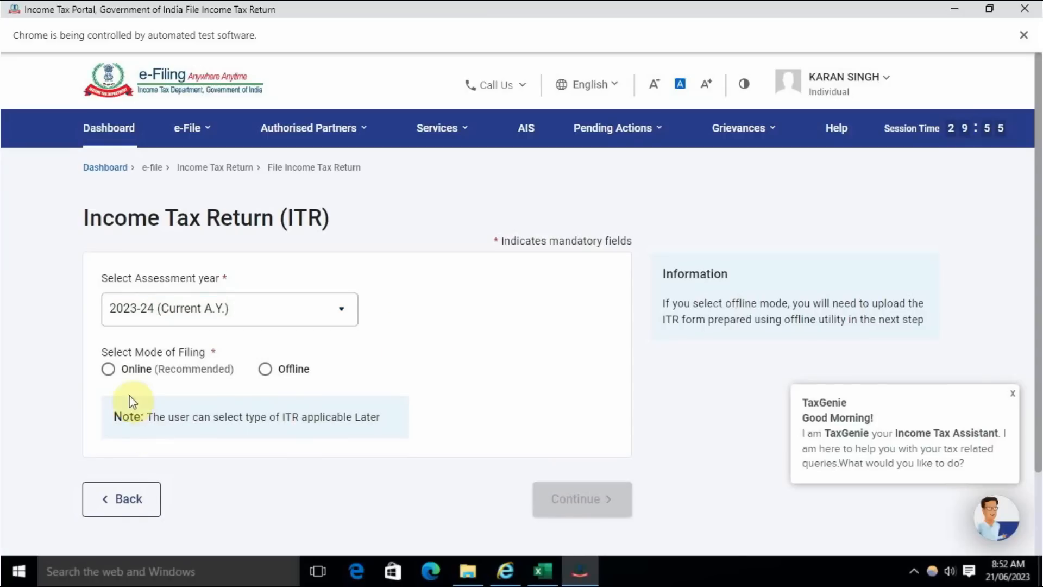
pyautogui.click(108, 371)
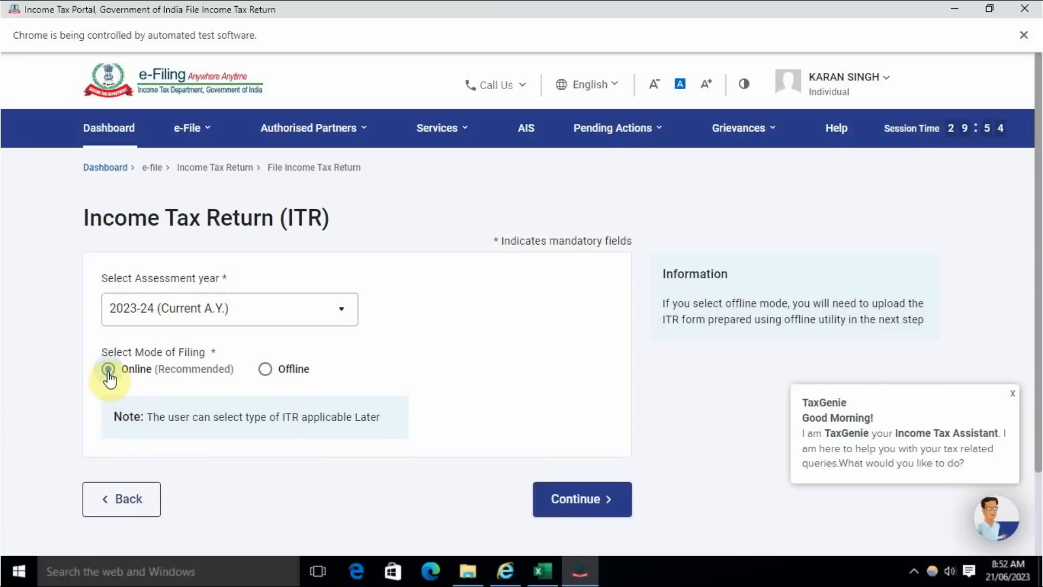
pyautogui.click(570, 498)
# - Start a new filing instead of resuming the saved draft, and proceed with the Individual status
pyautogui.scroll(-4, 519, 391)
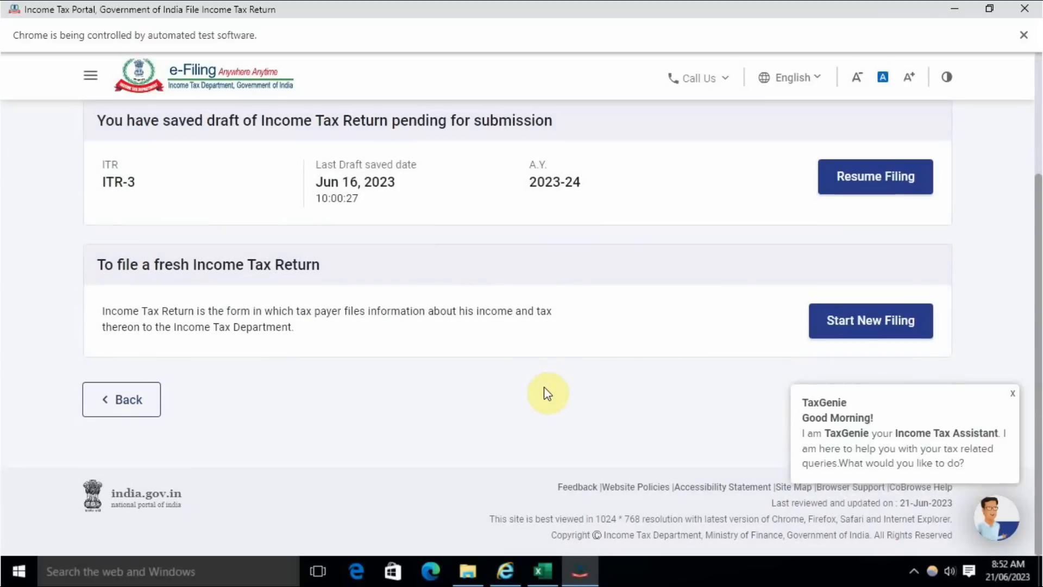
pyautogui.click(869, 338)
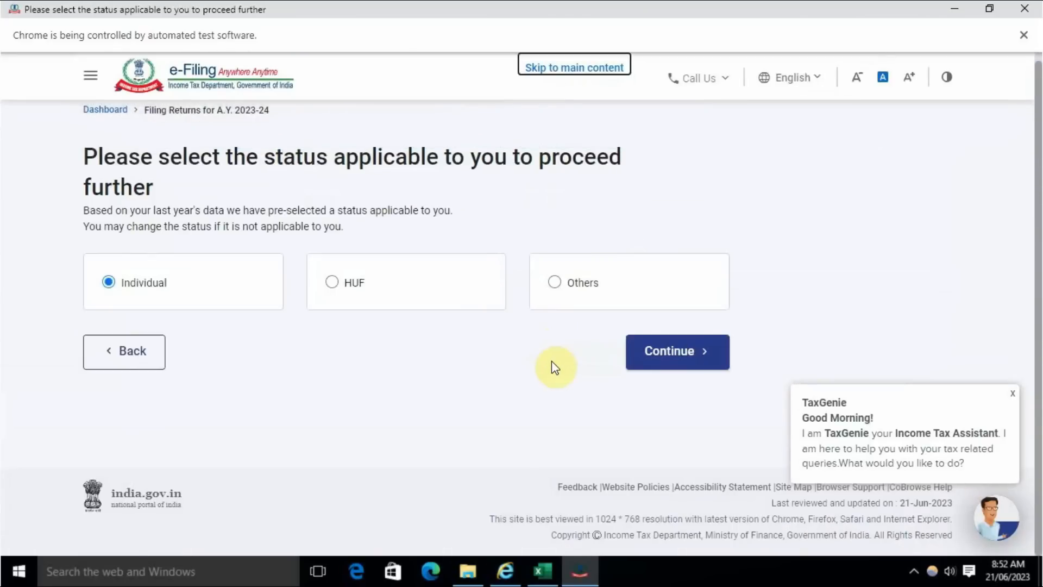
pyautogui.click(671, 353)
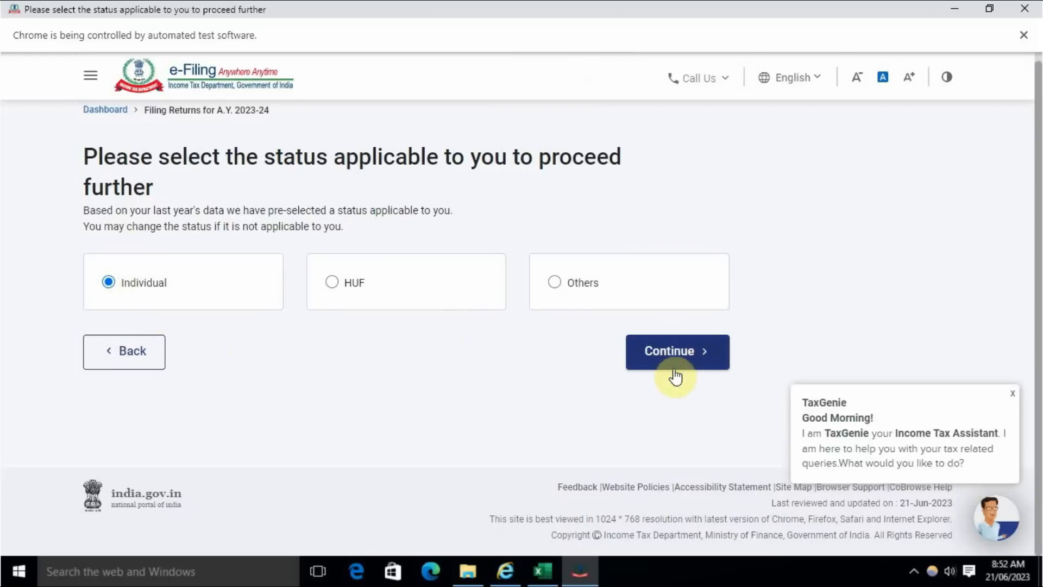
# - Choose ITR-3 as the return form, proceed with it and get the return started
pyautogui.click(511, 356)
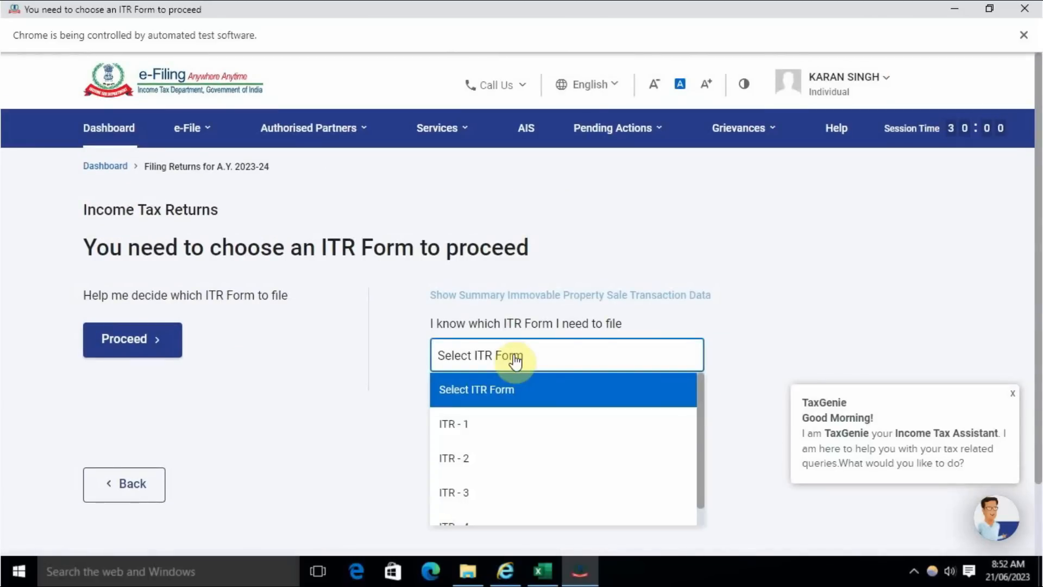
pyautogui.click(472, 504)
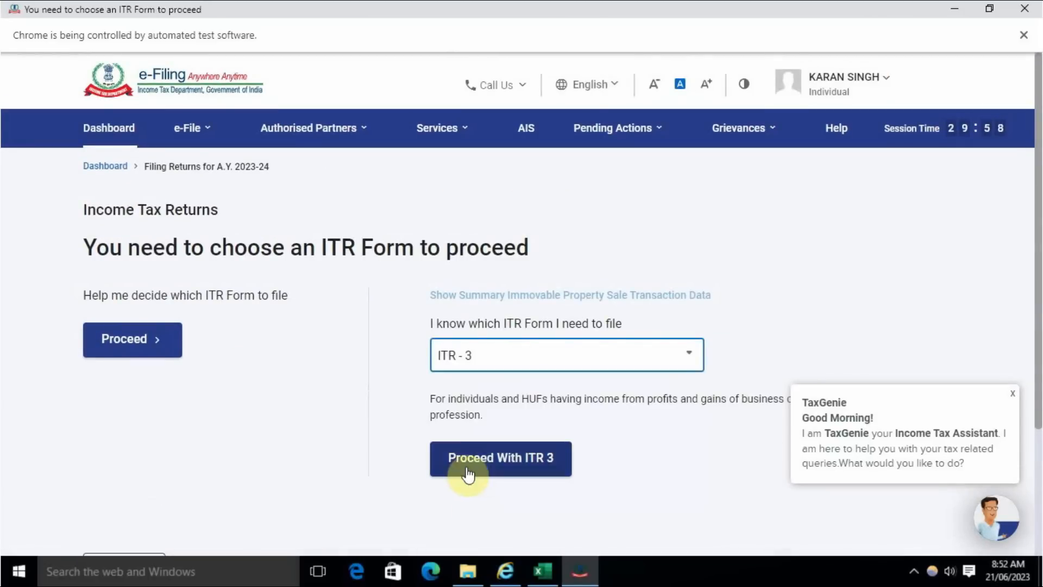
pyautogui.click(530, 364)
pyautogui.scroll(-1, 514, 495)
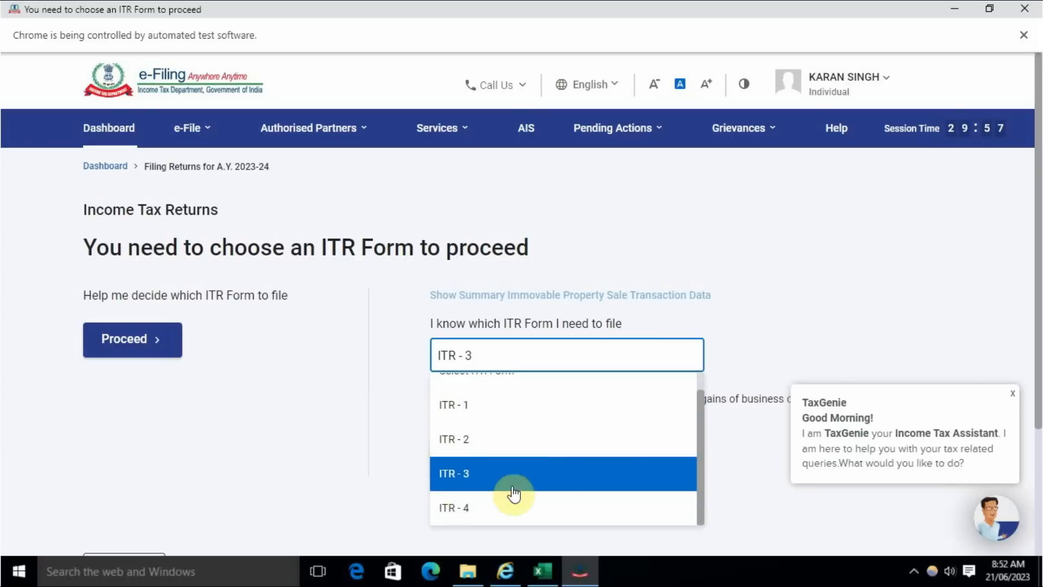
pyautogui.click(474, 475)
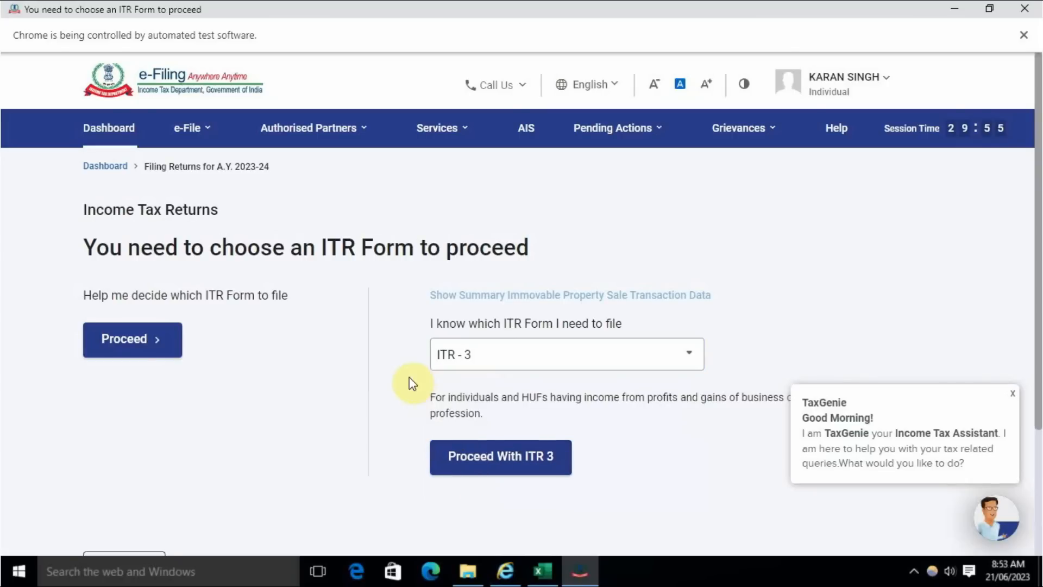
pyautogui.click(482, 462)
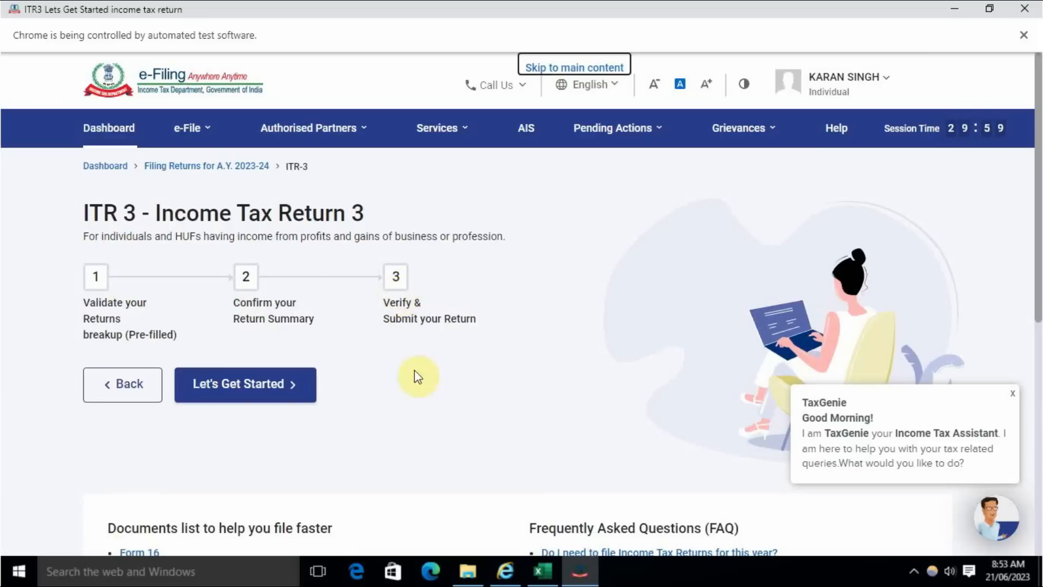
pyautogui.click(249, 388)
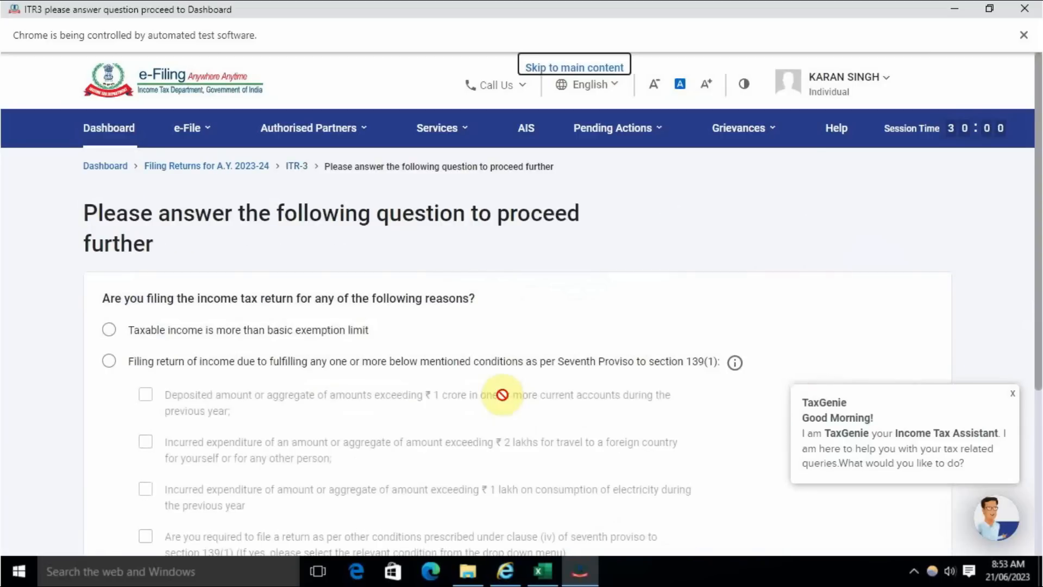
# - Give "Taxable income is more than basic exemption limit" as the reason for filing and continue
pyautogui.scroll(-3, 291, 361)
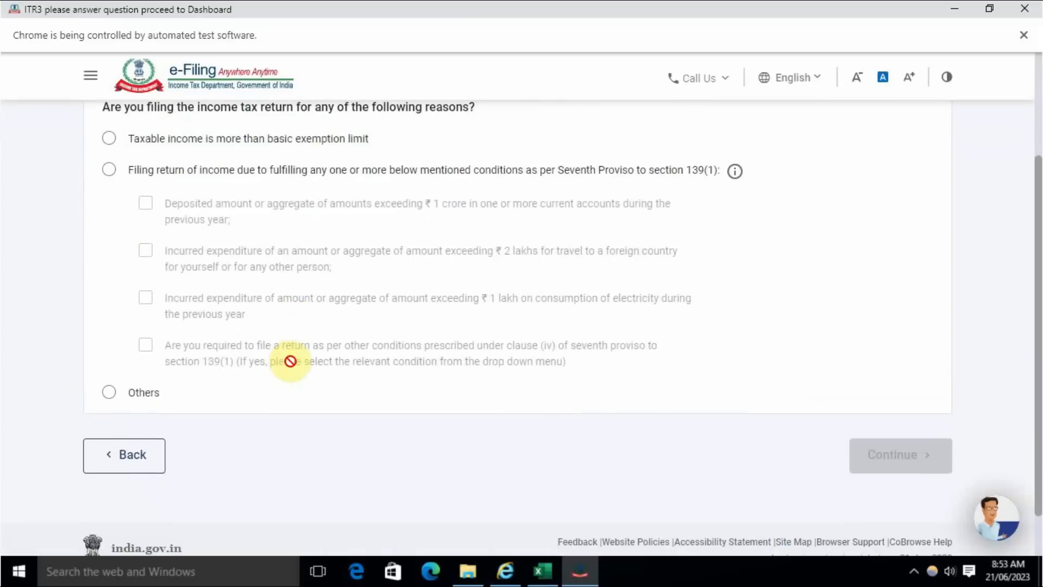
pyautogui.scroll(2, 290, 362)
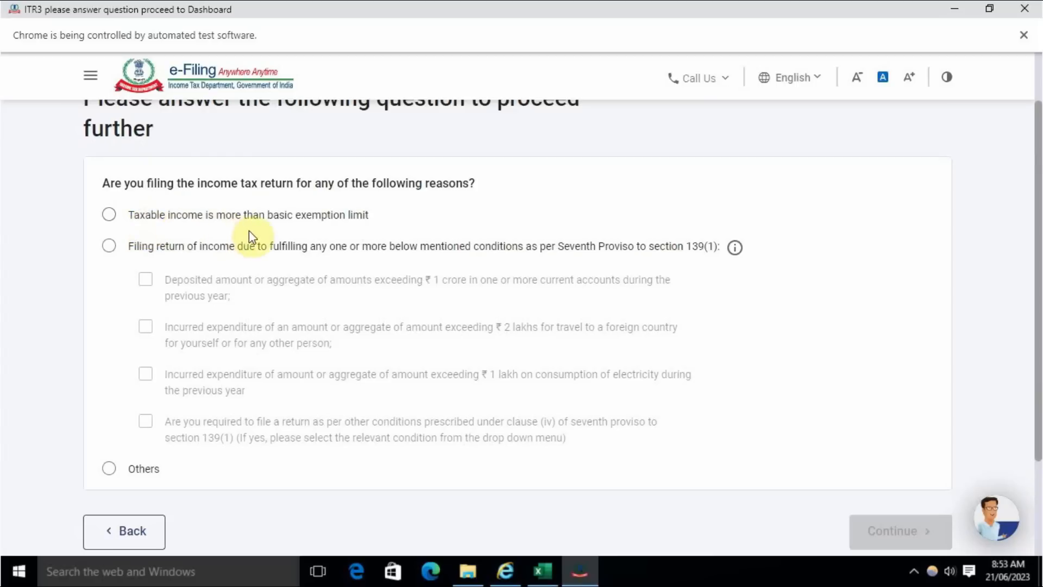
pyautogui.click(110, 218)
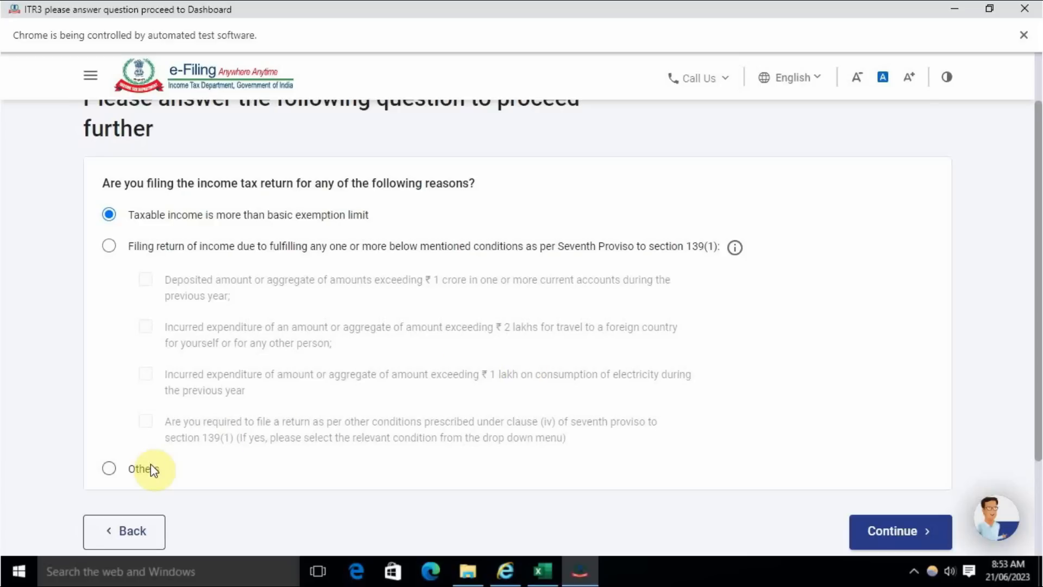
pyautogui.click(877, 531)
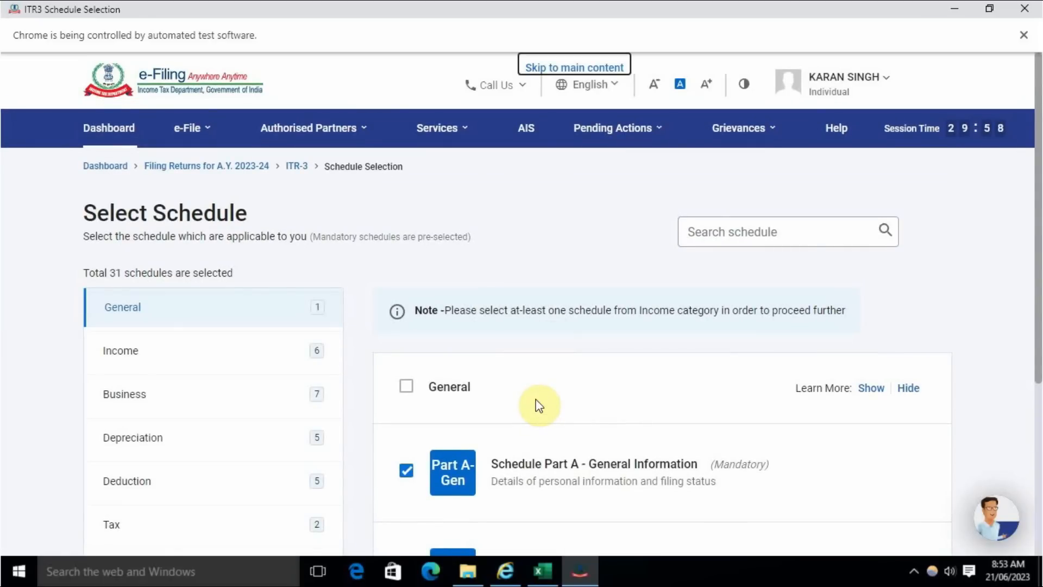
# - Keep the pre-selected schedules, accept the disclaimer and proceed to the schedule questions
pyautogui.scroll(-2, 538, 405)
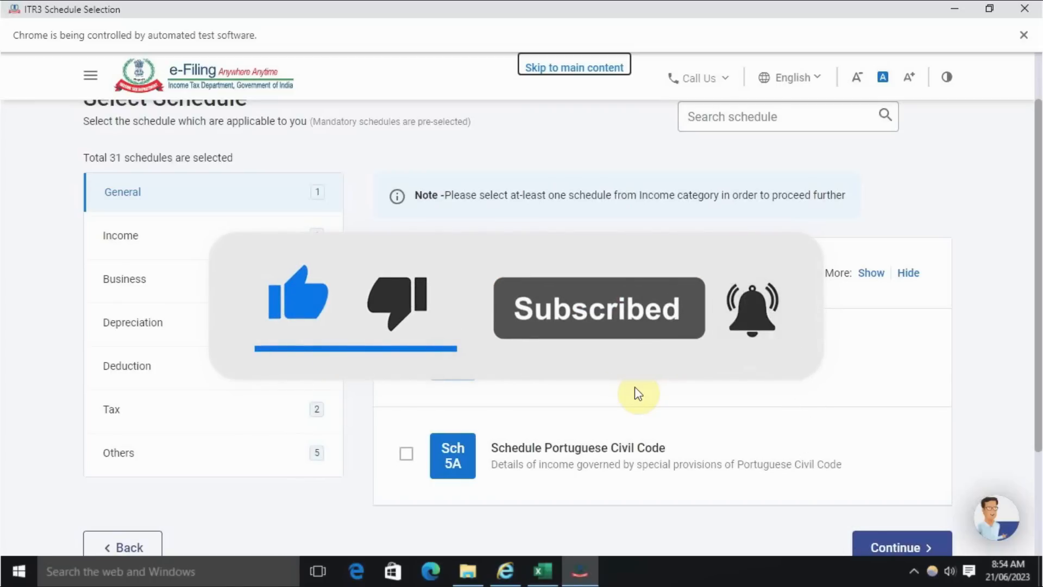
pyautogui.scroll(-1, 634, 392)
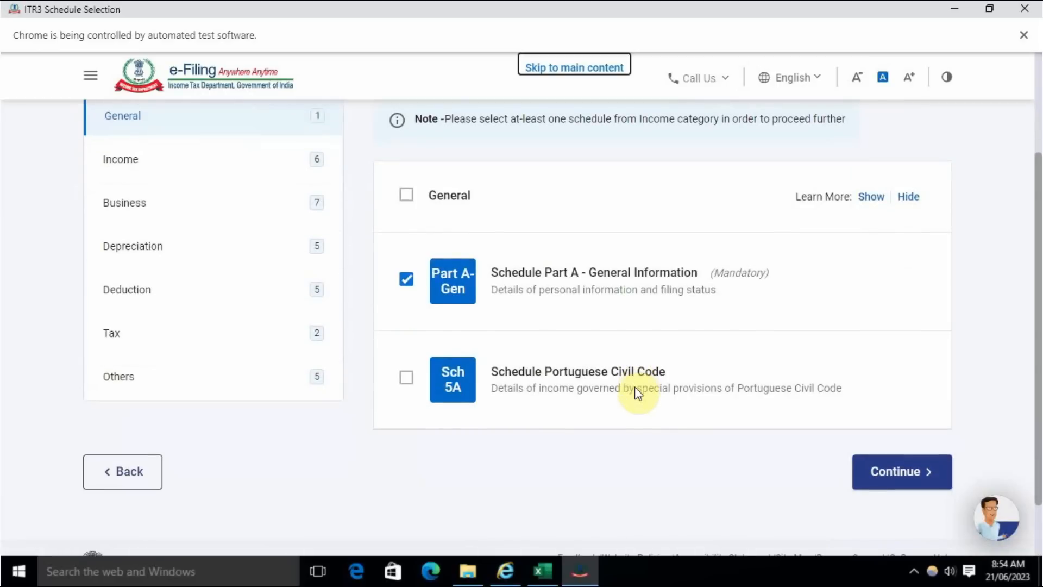
pyautogui.click(917, 476)
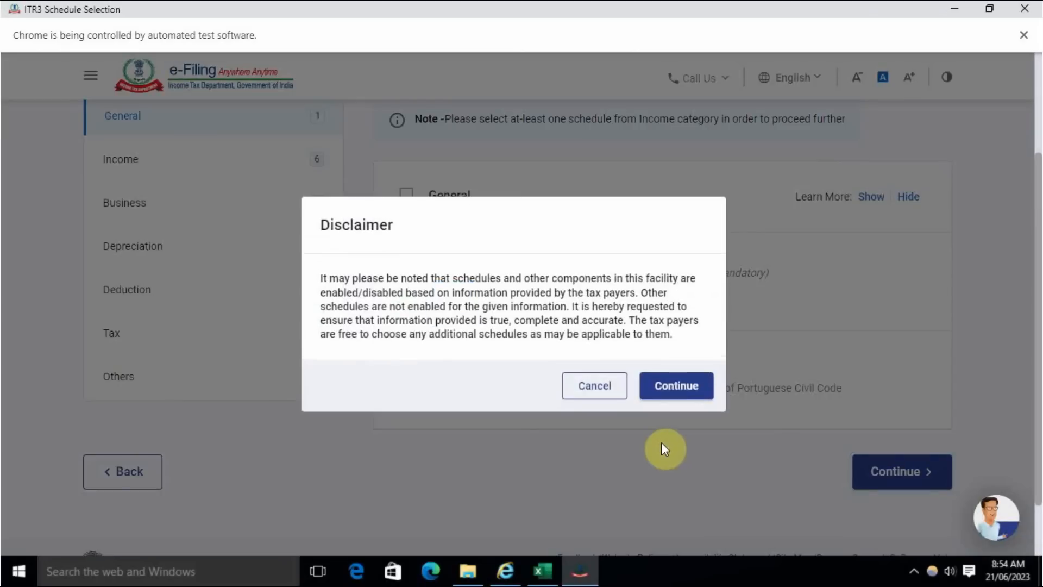
pyautogui.click(684, 390)
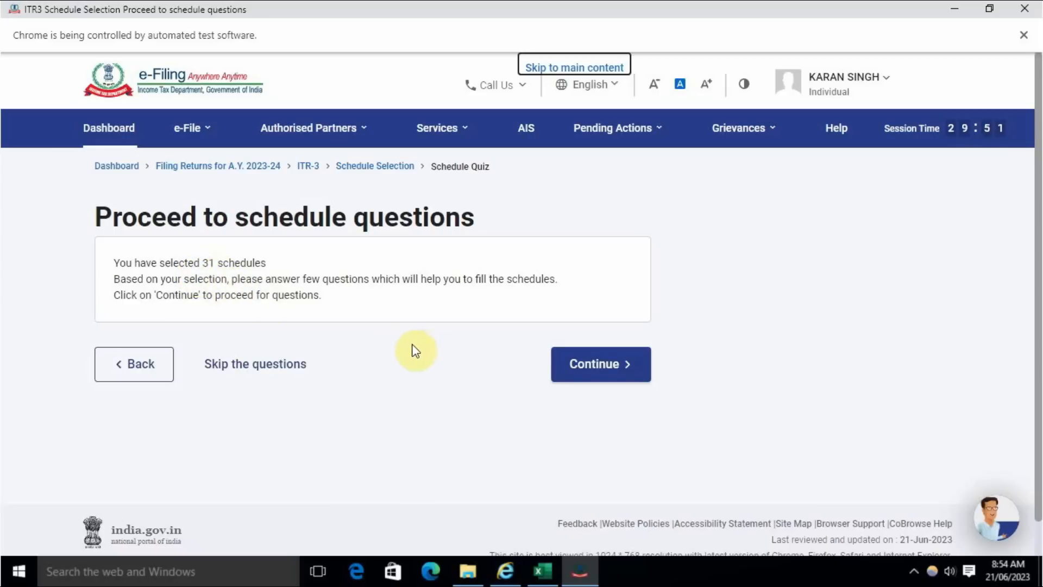
pyautogui.click(575, 365)
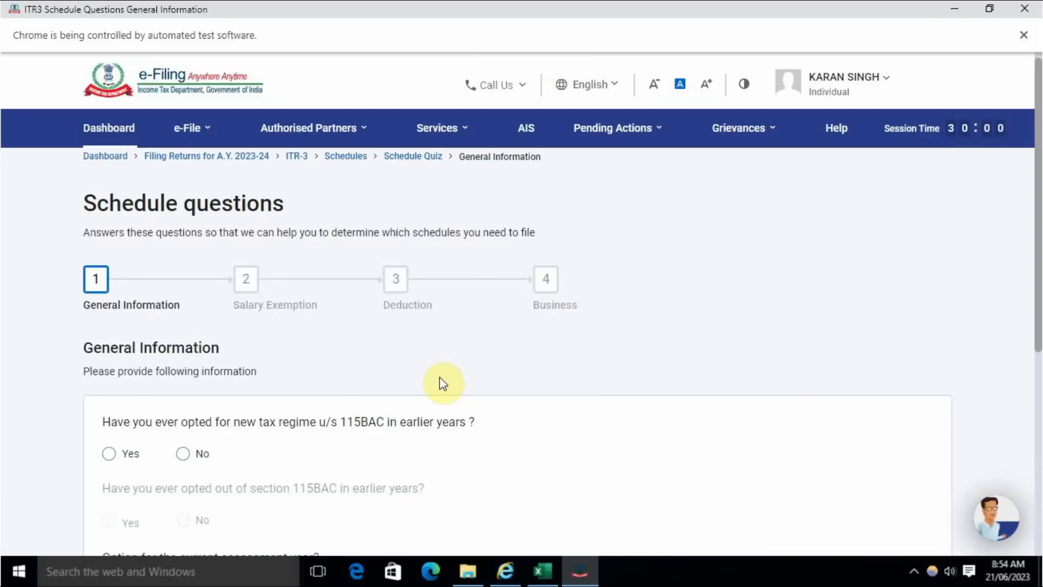
# - Answer No to having opted for the new tax regime in earlier years, choose Not opting for the current year, and continue
pyautogui.scroll(-4, 445, 376)
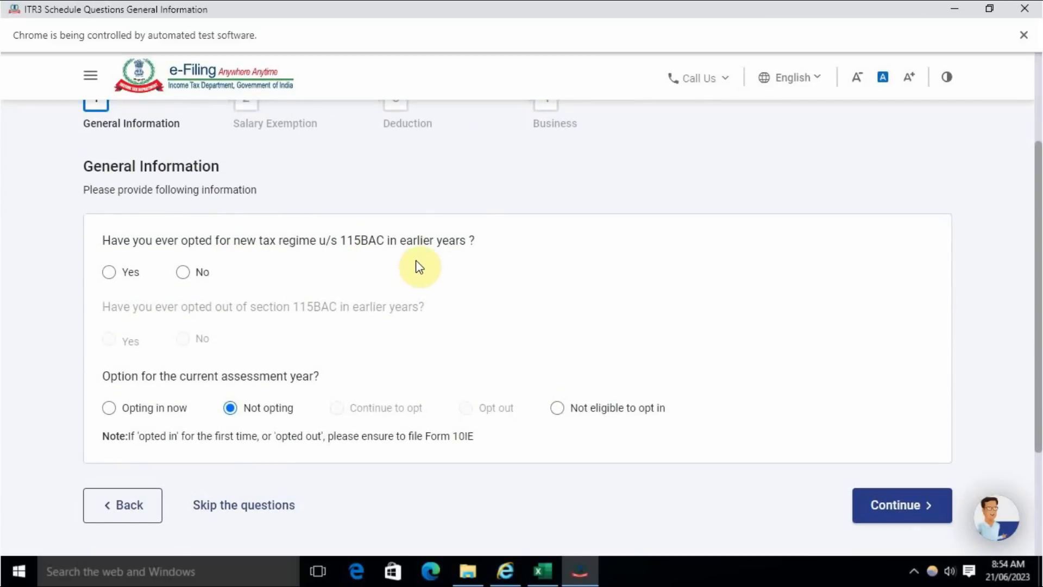
pyautogui.click(206, 274)
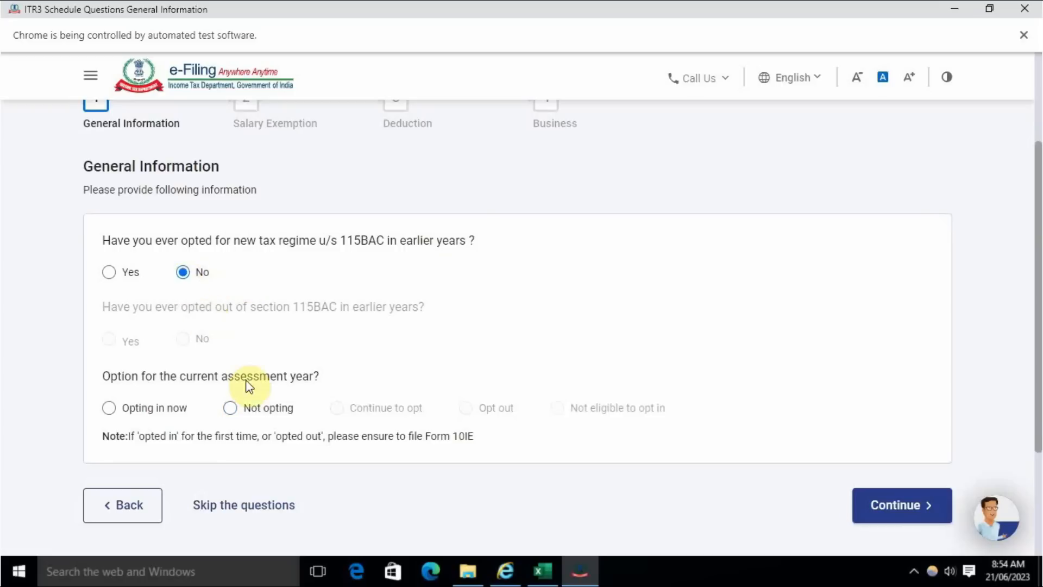
pyautogui.scroll(-3, 244, 370)
pyautogui.click(230, 258)
pyautogui.click(857, 360)
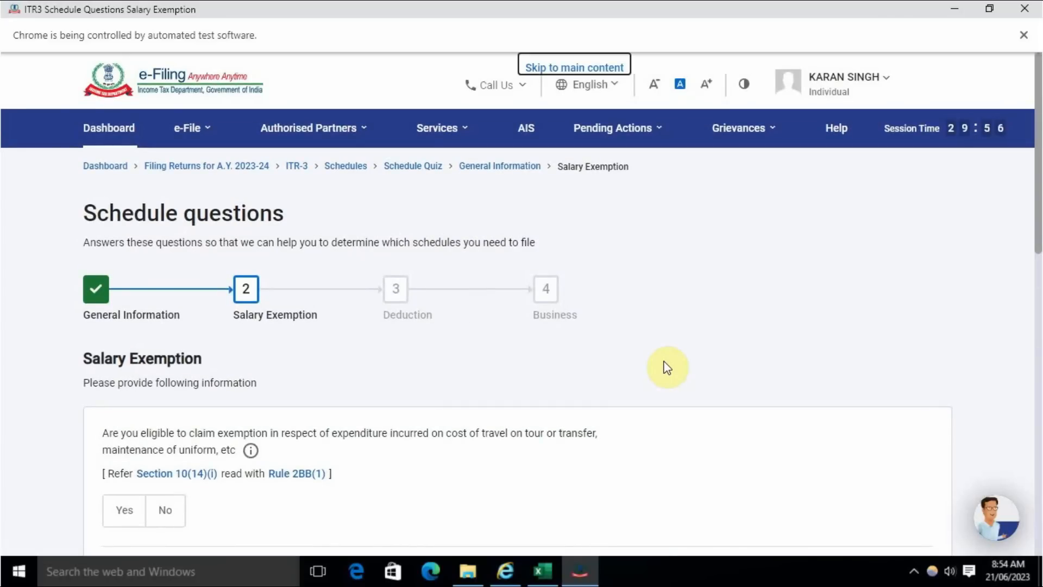
# - Review the Salary Exemption questions, leave them unanswered and continue to the Deduction section
pyautogui.scroll(-2, 647, 364)
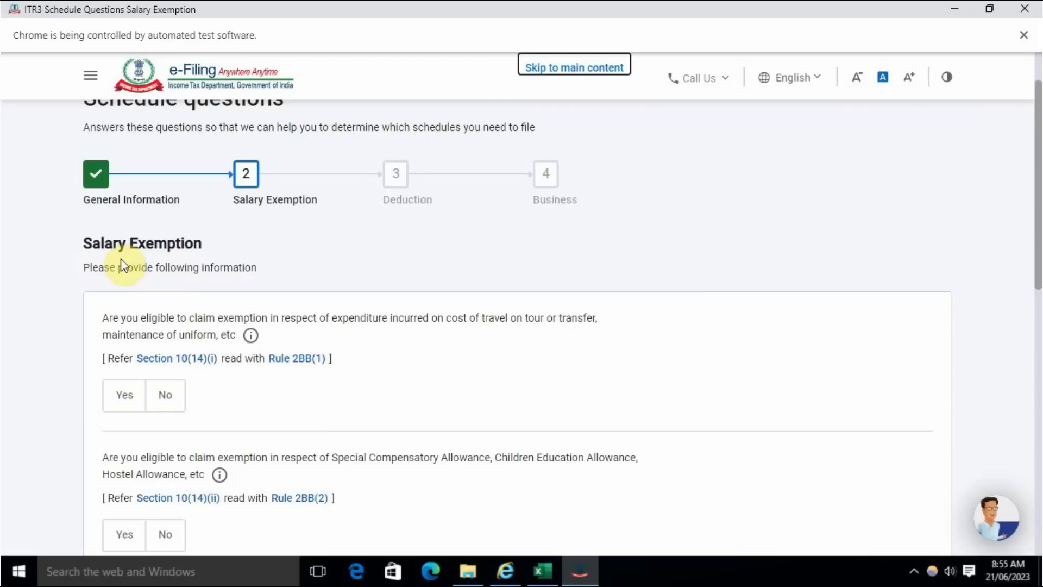
pyautogui.scroll(-4, 163, 366)
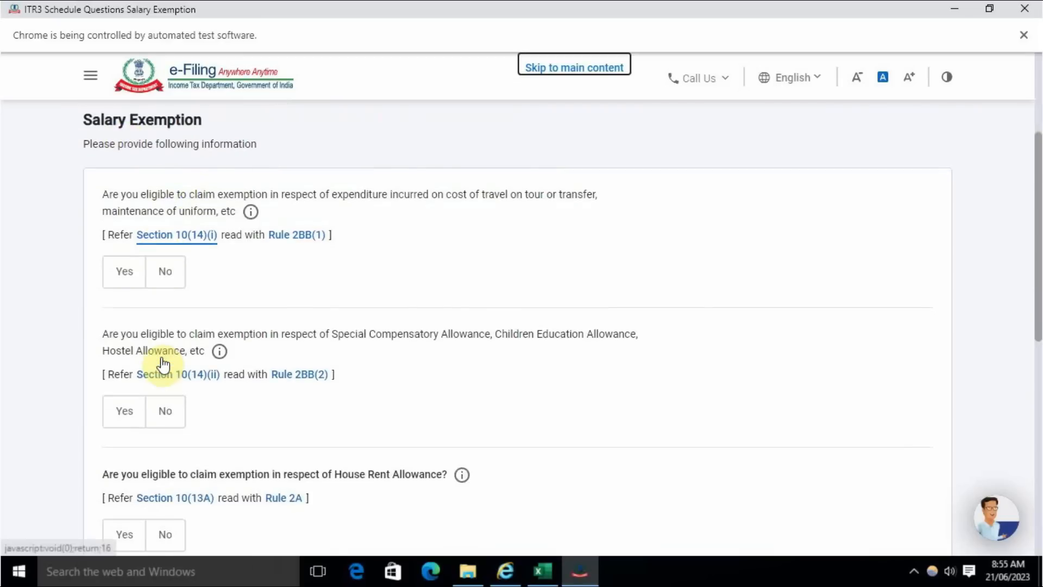
pyautogui.scroll(-7, 175, 326)
pyautogui.scroll(7, 175, 329)
pyautogui.scroll(-5, 280, 321)
pyautogui.scroll(-2, 279, 325)
pyautogui.click(913, 340)
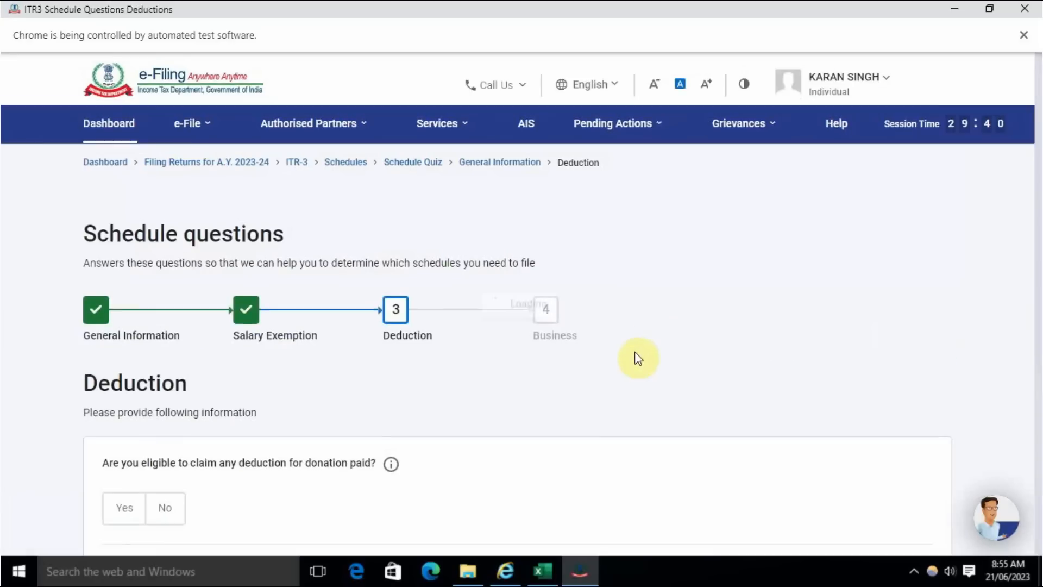
# - Examine the Deduction questions on donations and sections 80GG, 80C, 80CCD(2), 80D and 80E
pyautogui.scroll(-4, 522, 380)
pyautogui.scroll(4, 520, 378)
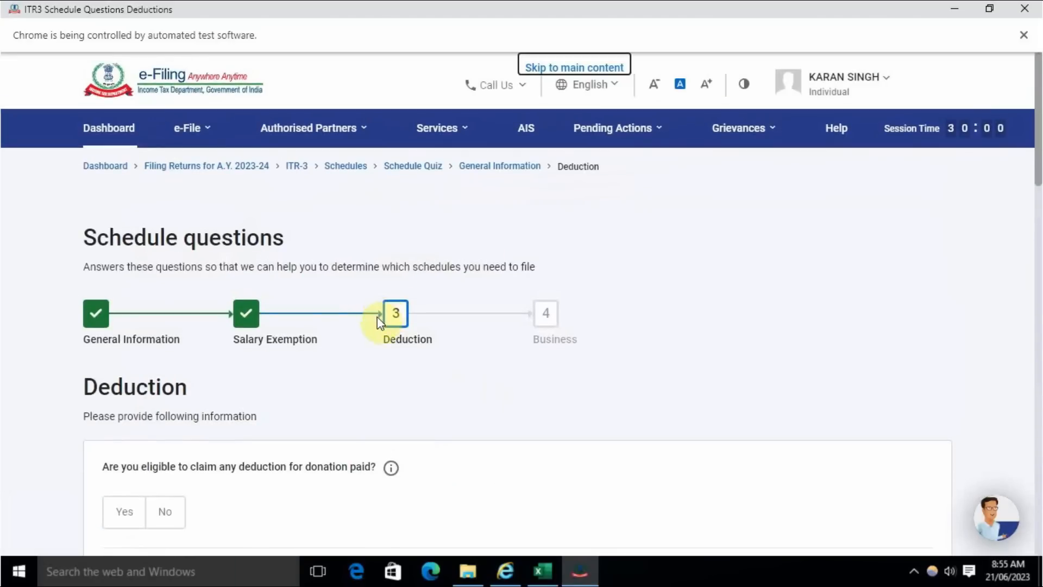
pyautogui.scroll(-2, 321, 422)
pyautogui.scroll(-4, 321, 423)
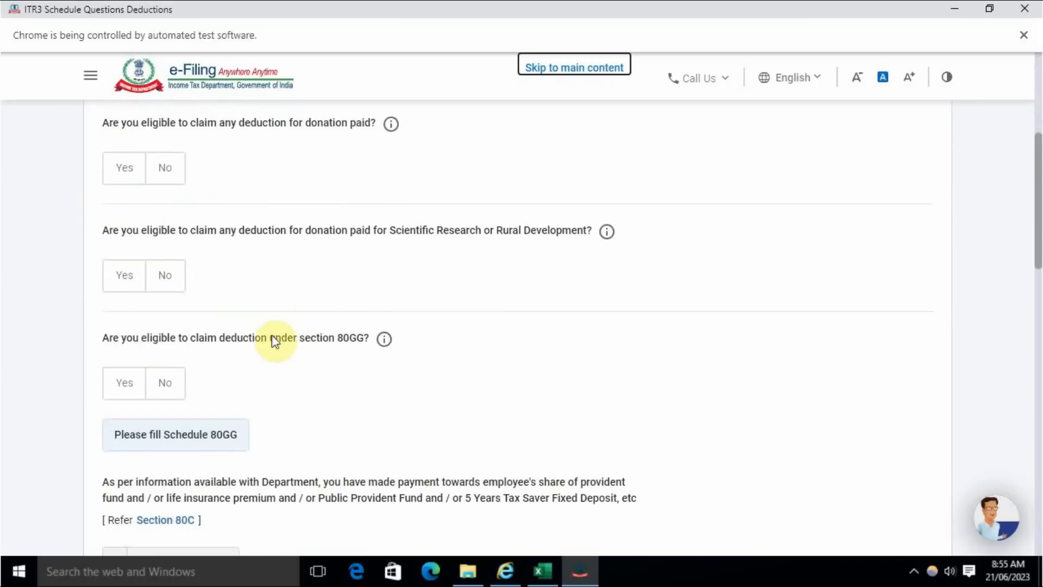
pyautogui.scroll(-11, 275, 340)
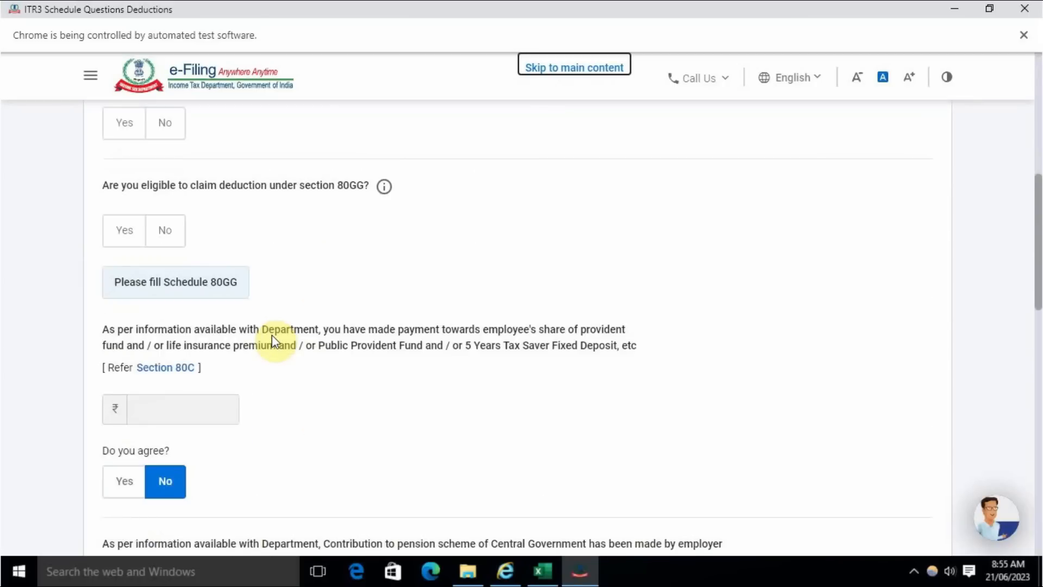
pyautogui.scroll(10, 274, 341)
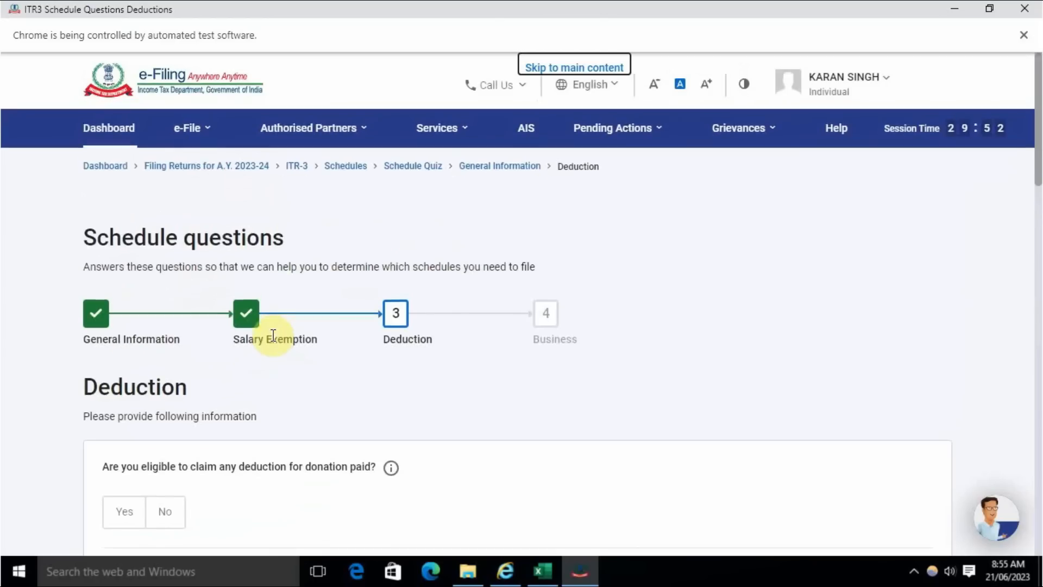
pyautogui.scroll(-3, 275, 341)
pyautogui.scroll(-5, 275, 341)
pyautogui.scroll(-4, 275, 343)
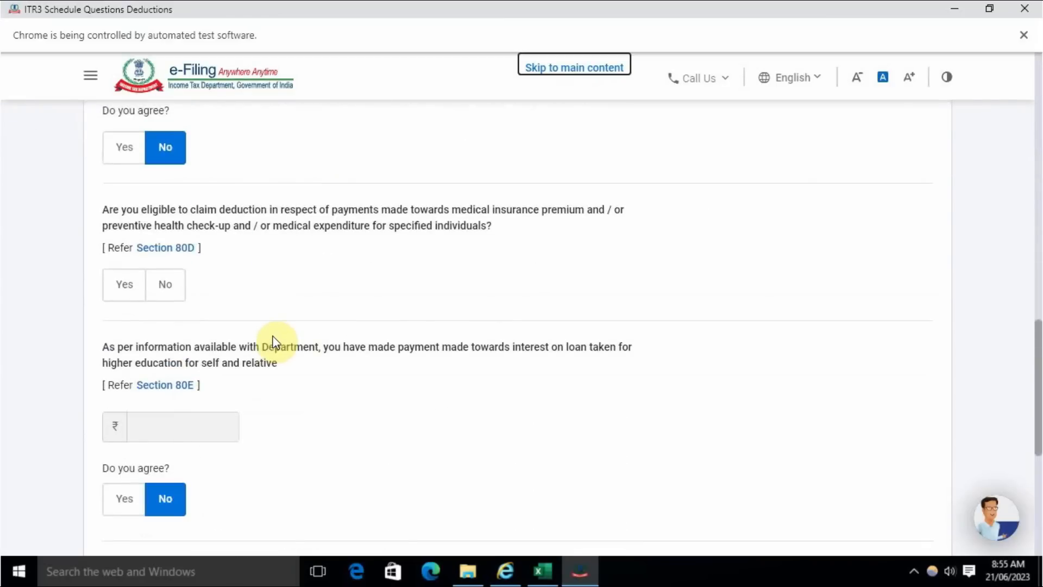
pyautogui.scroll(-4, 273, 343)
pyautogui.scroll(11, 274, 343)
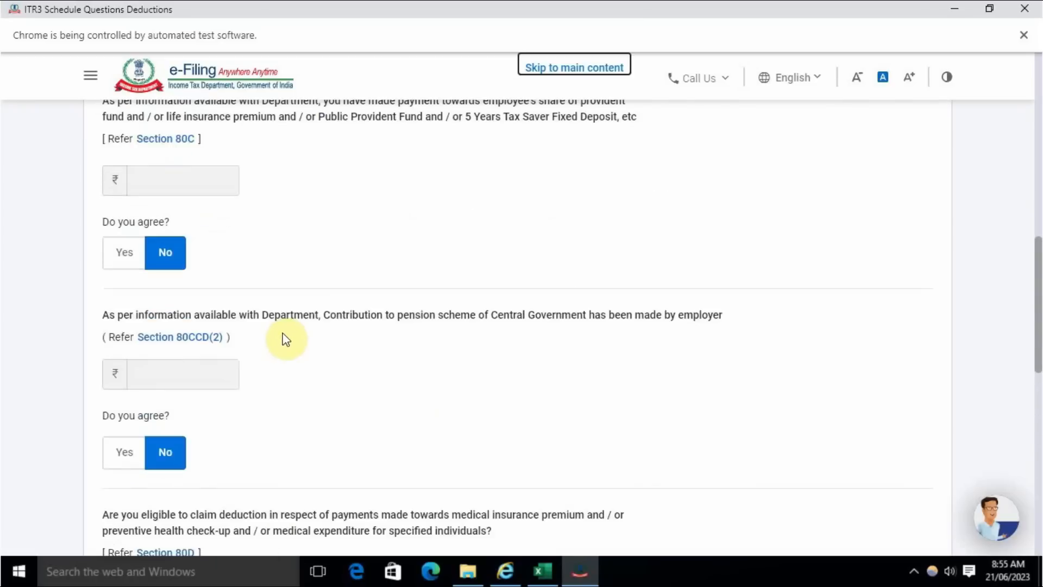
pyautogui.scroll(1, 286, 340)
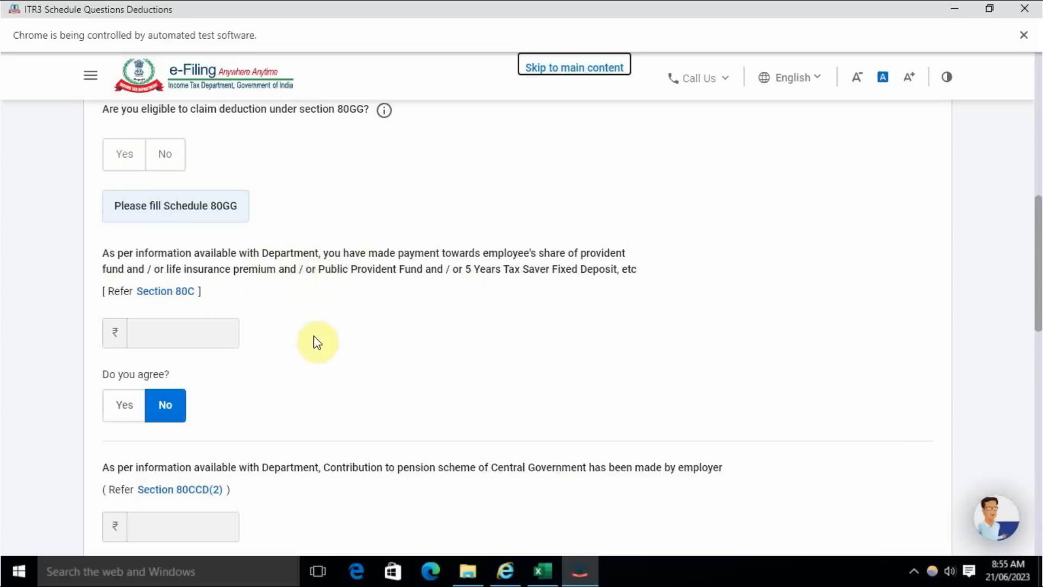
# - Leave the remaining Deduction questions as they are and continue to the Business section
pyautogui.scroll(3, 155, 246)
pyautogui.scroll(3, 263, 368)
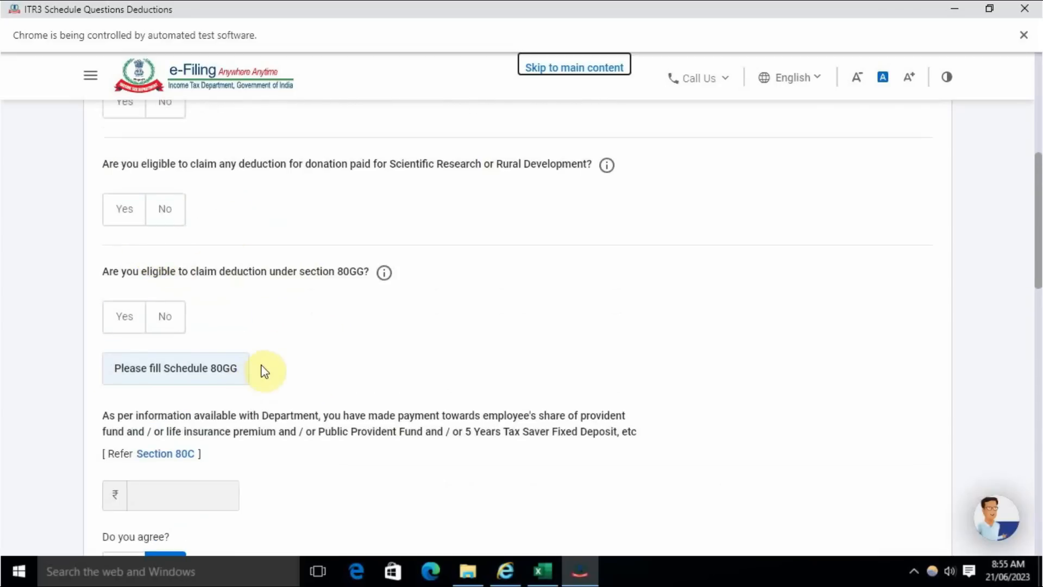
pyautogui.scroll(-7, 239, 321)
pyautogui.scroll(-10, 239, 322)
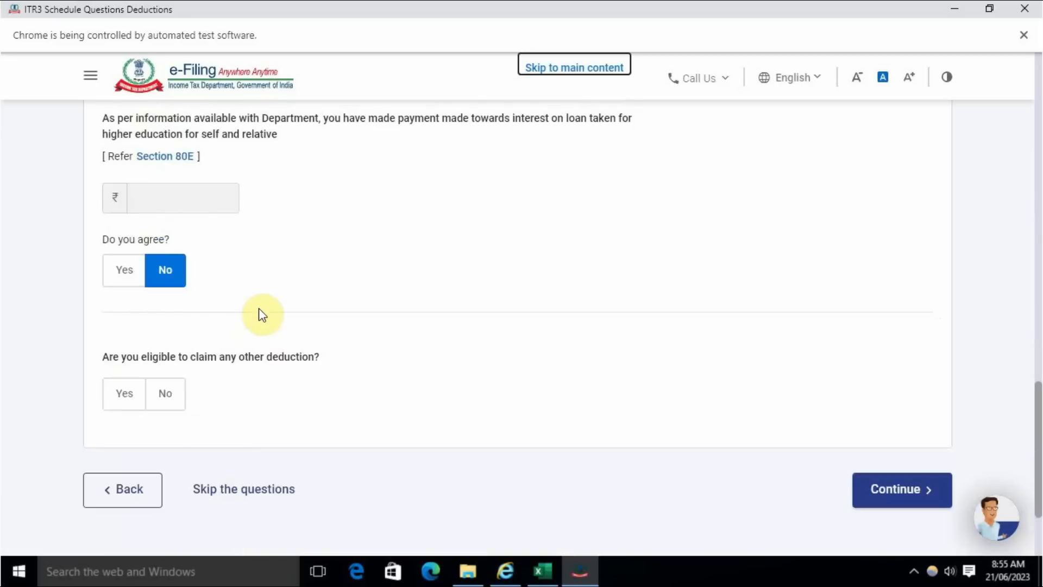
pyautogui.click(881, 491)
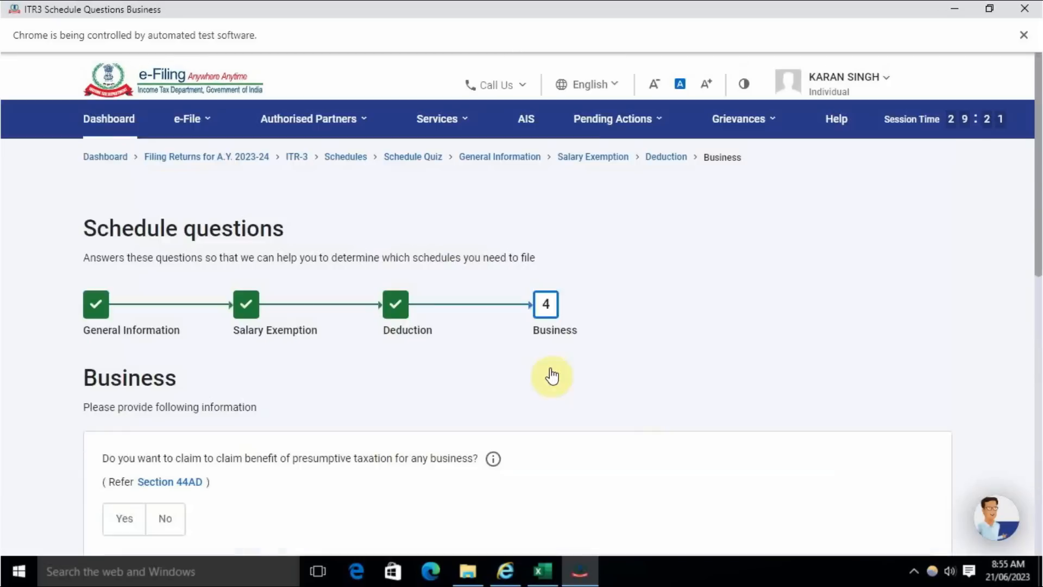
# - Examine the Business questions on presumptive taxation under sections 44AD, 44ADA and 44AE and on specified business under section 35AD
pyautogui.scroll(-5, 526, 363)
pyautogui.scroll(5, 401, 333)
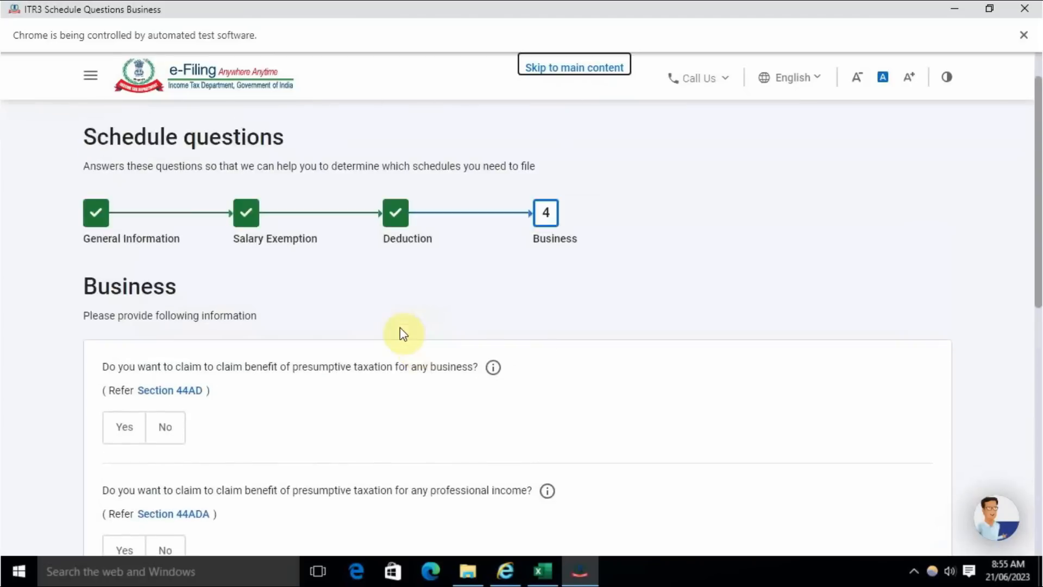
pyautogui.scroll(-3, 399, 327)
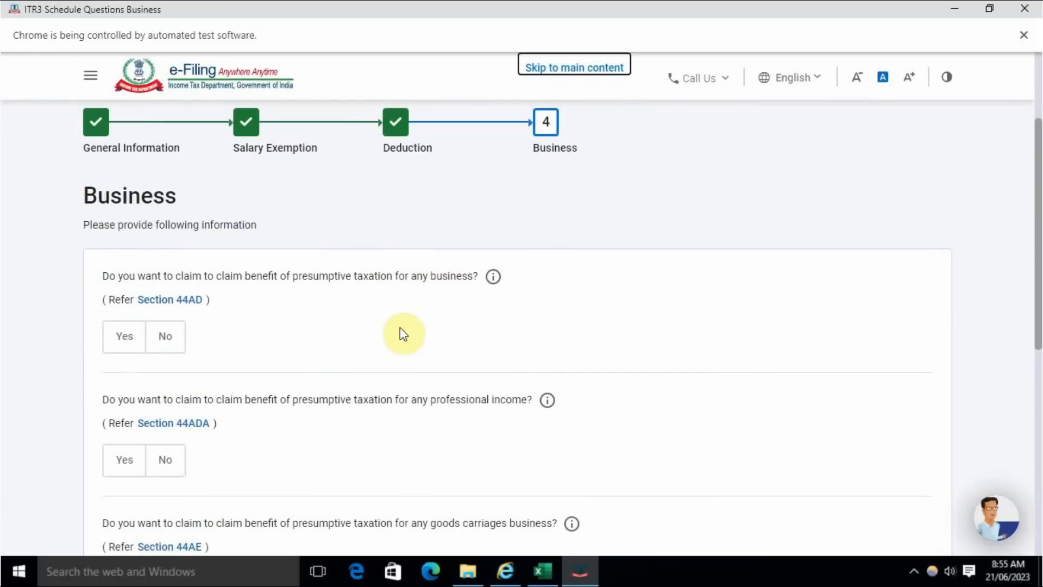
pyautogui.scroll(-5, 265, 440)
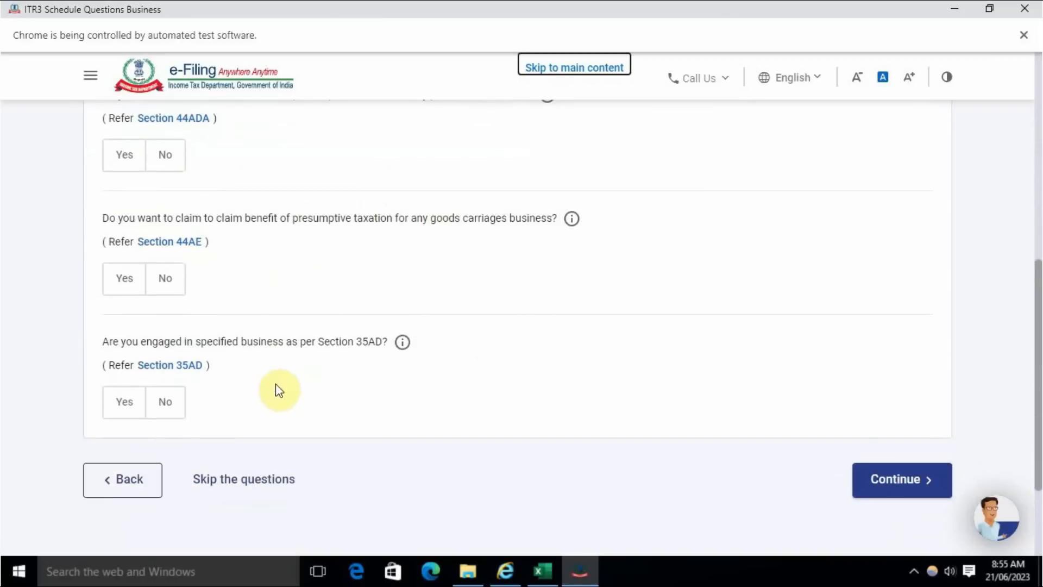
pyautogui.scroll(4, 278, 389)
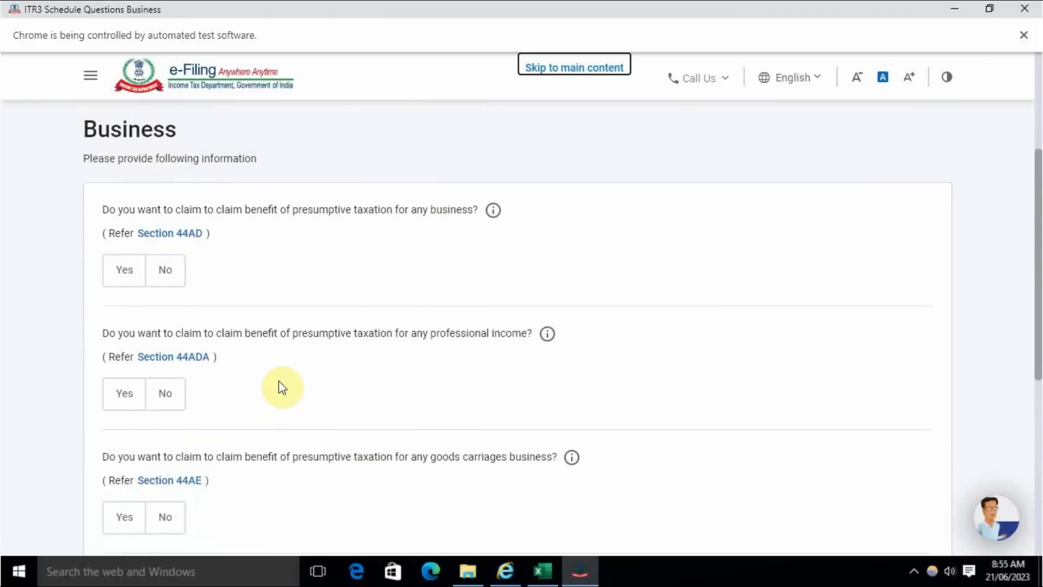
pyautogui.scroll(1, 282, 387)
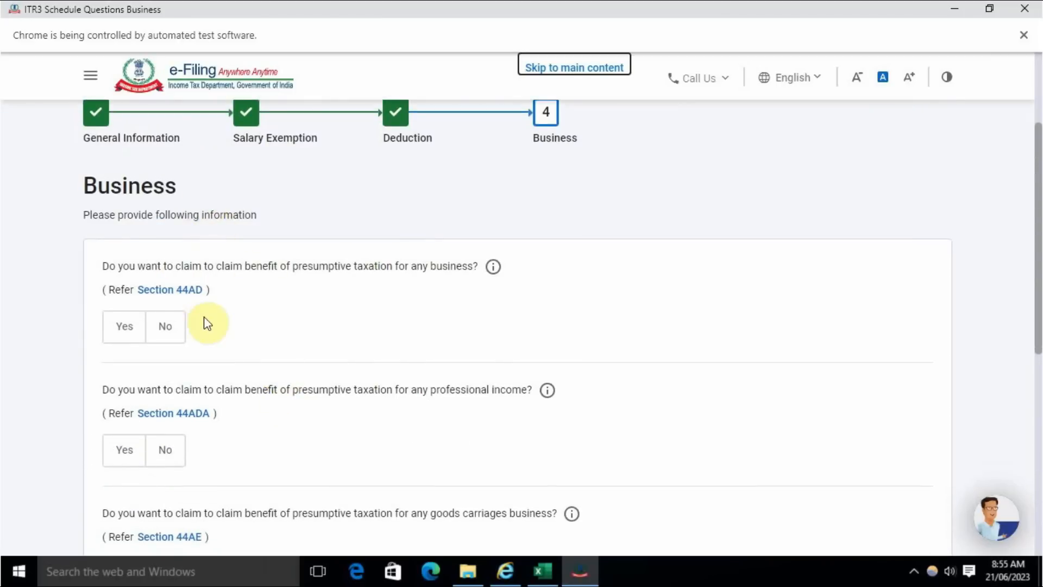
pyautogui.scroll(-5, 206, 324)
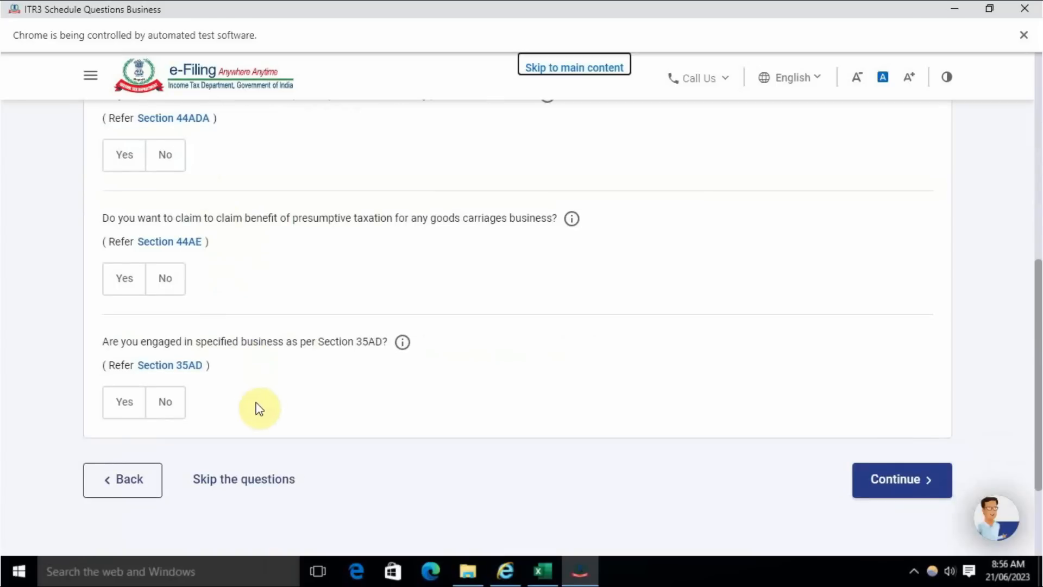
pyautogui.scroll(6, 257, 405)
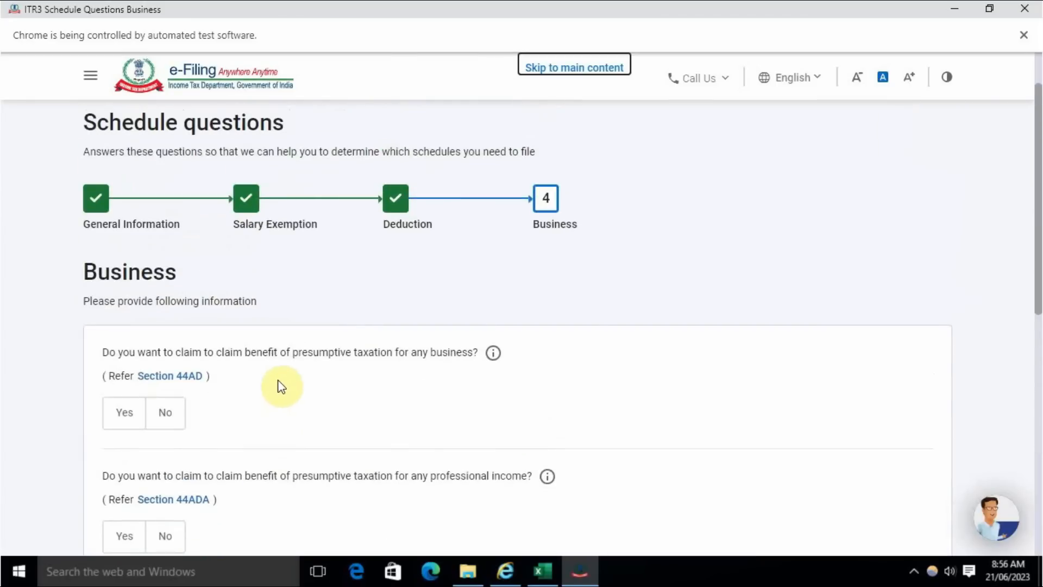
pyautogui.scroll(-7, 281, 387)
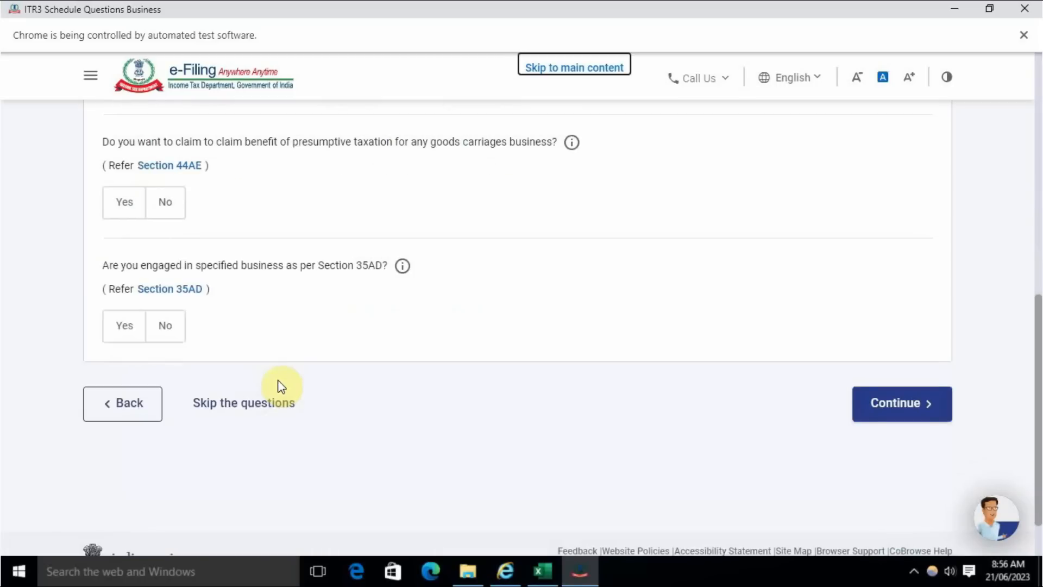
pyautogui.scroll(7, 281, 387)
pyautogui.scroll(-6, 263, 354)
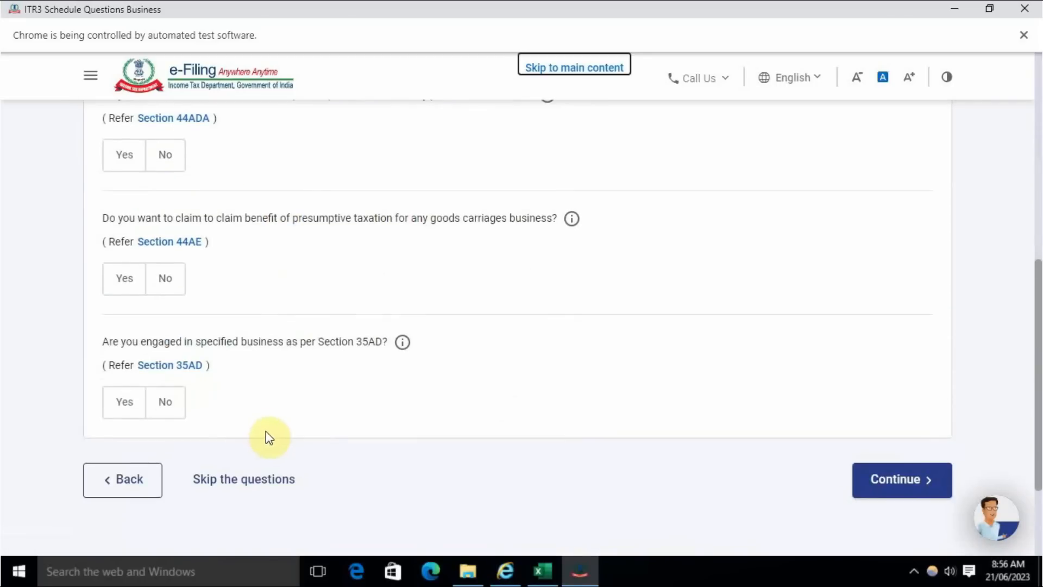
pyautogui.scroll(4, 266, 435)
pyautogui.scroll(-4, 266, 434)
# - Continue without answering the Business questions, acknowledge the pre-filled return notice and look through the Schedules Summary
pyautogui.click(891, 483)
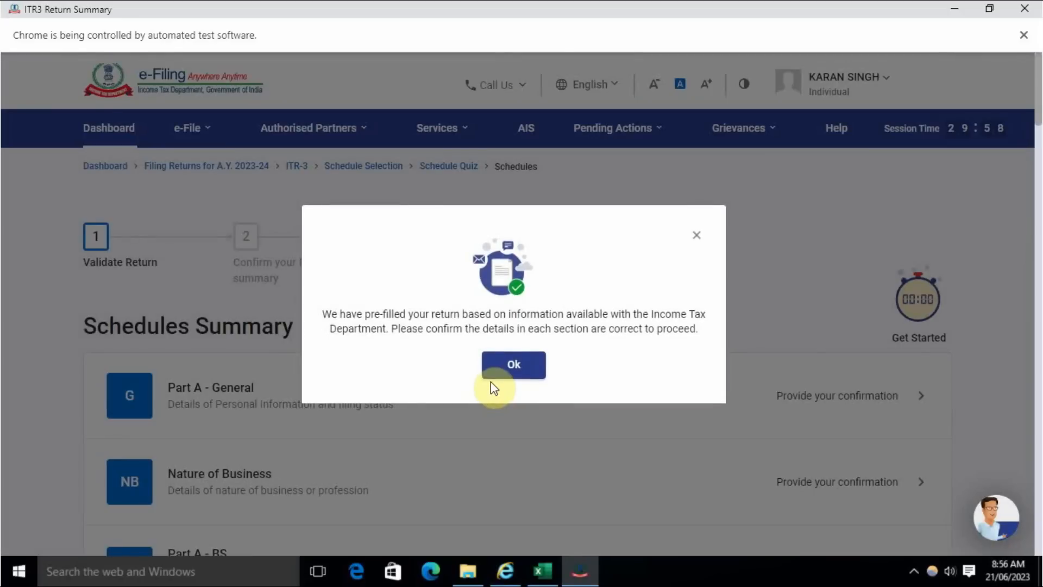
pyautogui.click(520, 368)
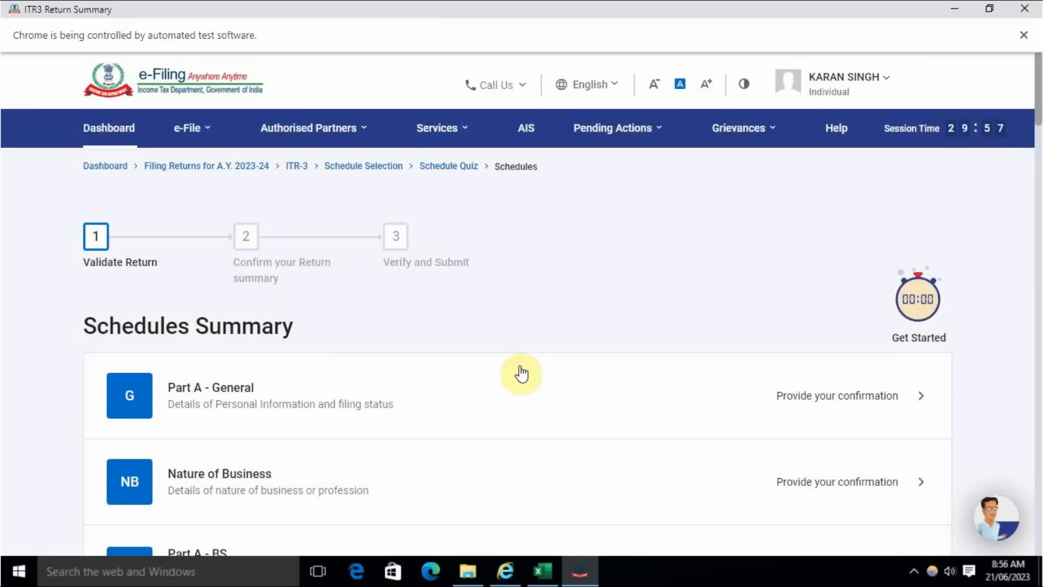
pyautogui.scroll(-20, 522, 374)
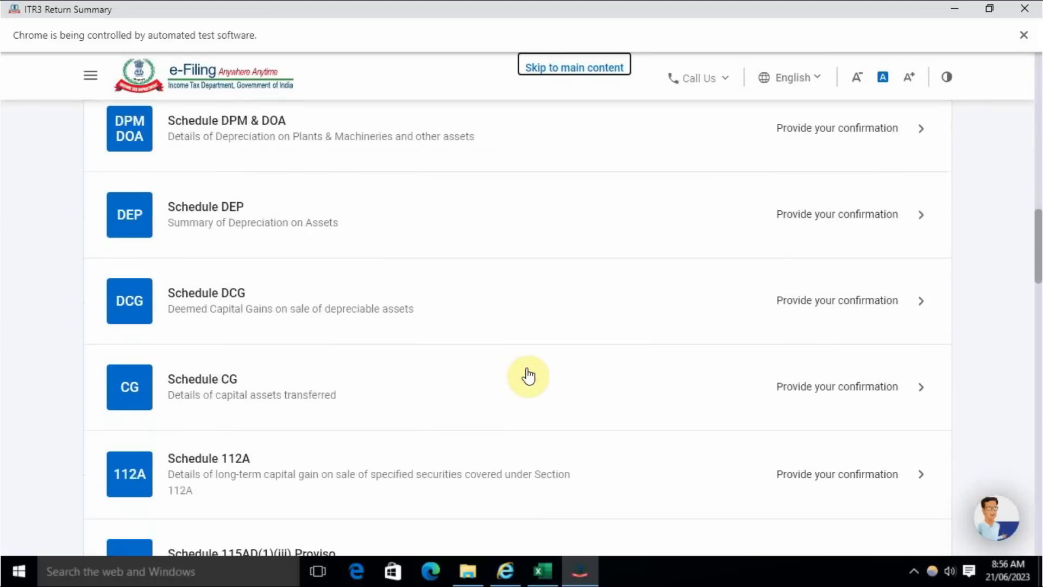
pyautogui.scroll(-20, 529, 375)
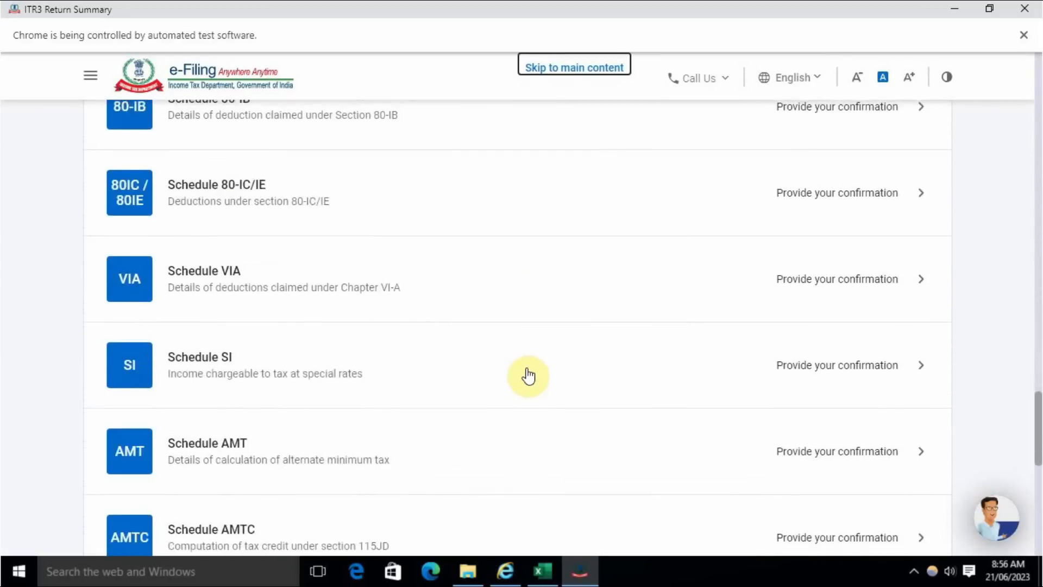
pyautogui.scroll(20, 528, 375)
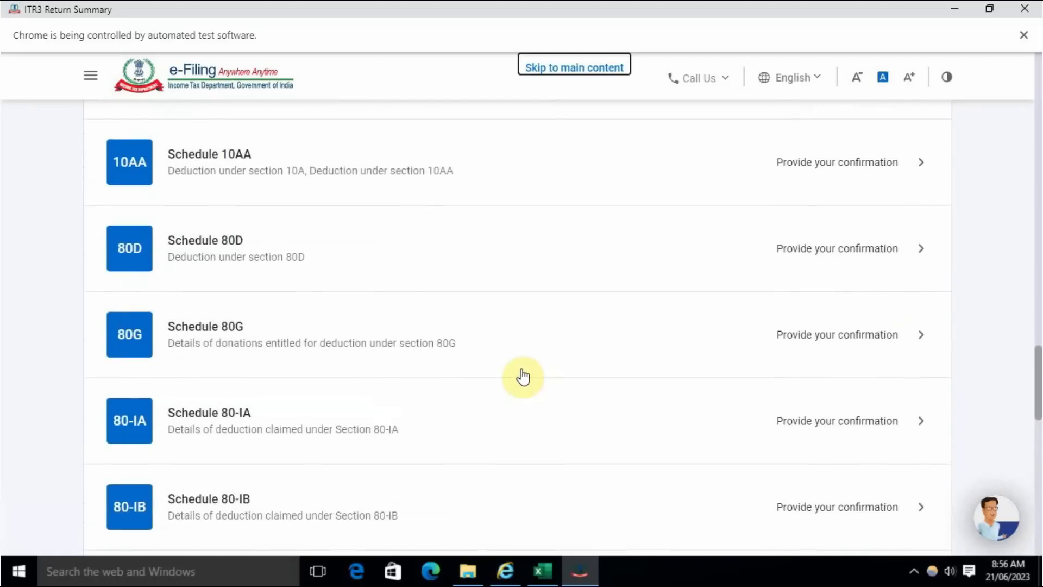
pyautogui.scroll(15, 521, 375)
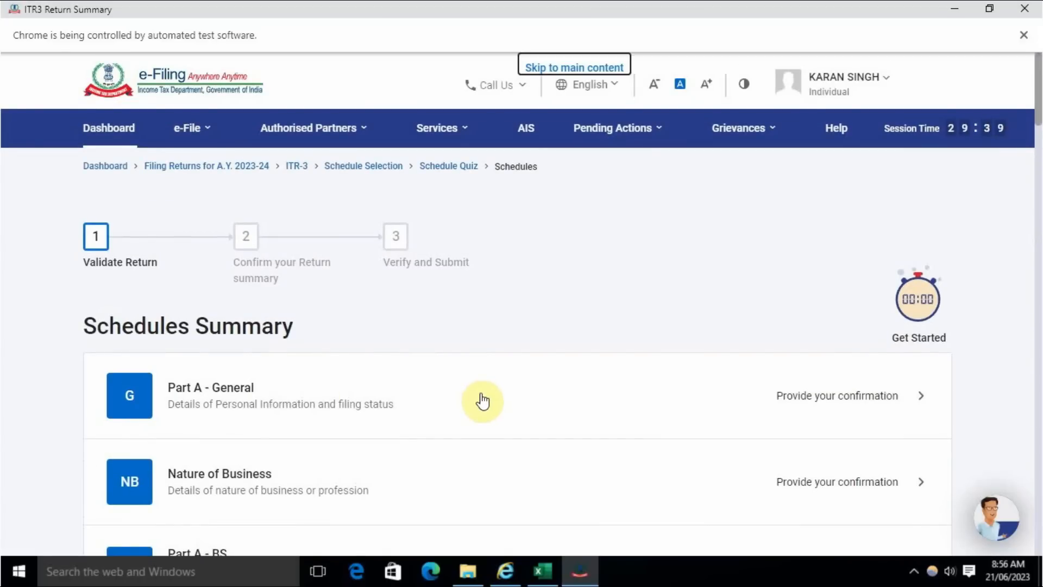
# - Open Part A - General and expand its Filing Section
pyautogui.click(761, 402)
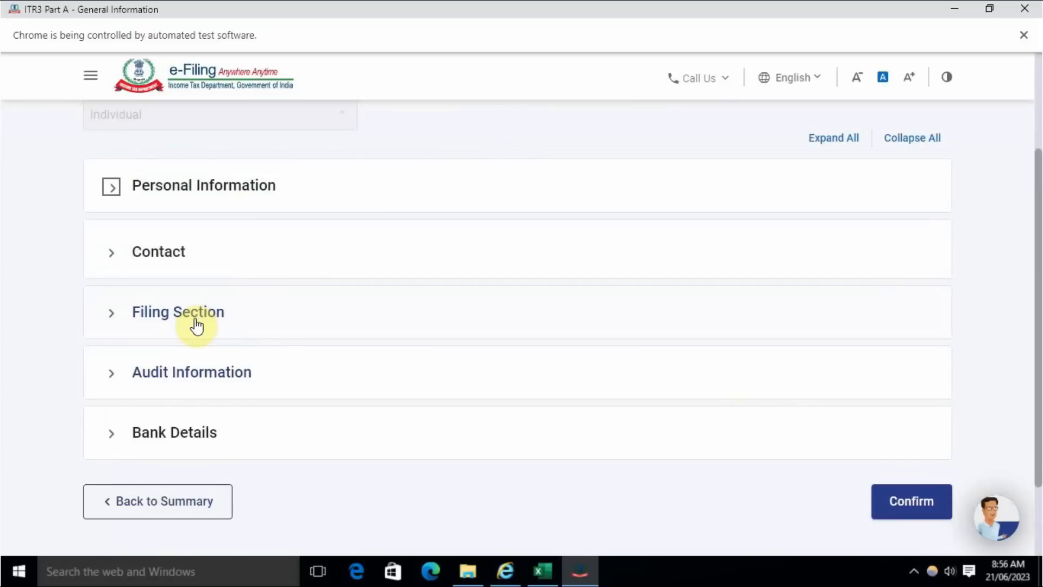
pyautogui.click(285, 327)
pyautogui.scroll(-3, 294, 369)
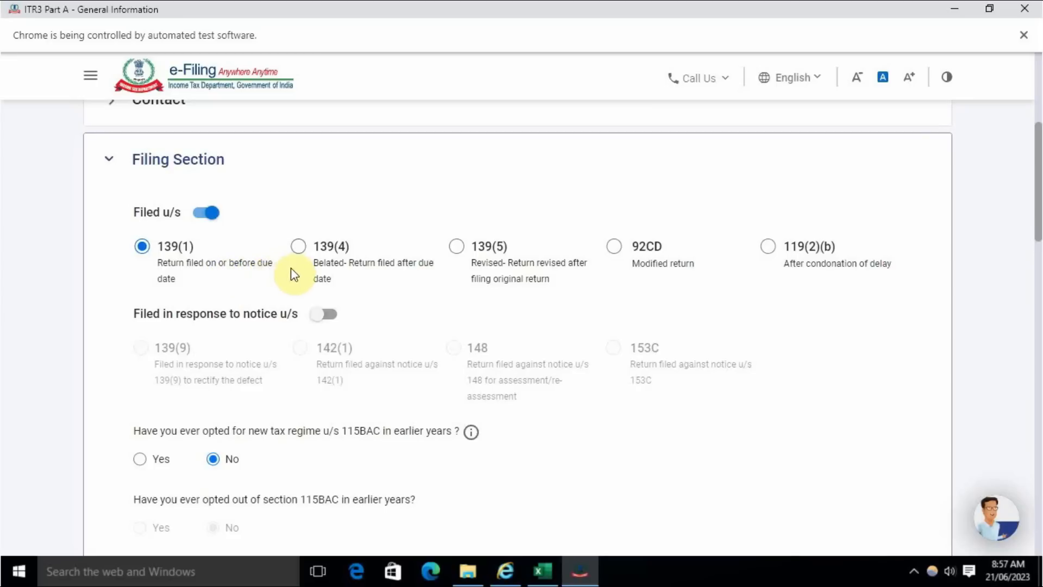
# - Set the residential status to Resident, with the condition of being in India for 182 days or more during the previous year [section 6(1)(a)]
pyautogui.scroll(-7, 346, 309)
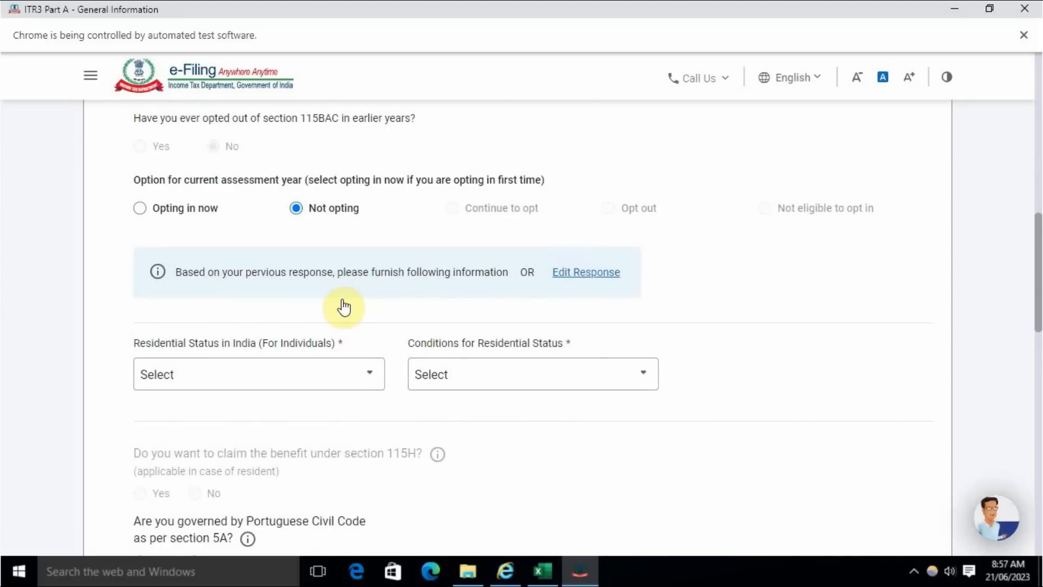
pyautogui.scroll(-3, 342, 305)
pyautogui.click(296, 230)
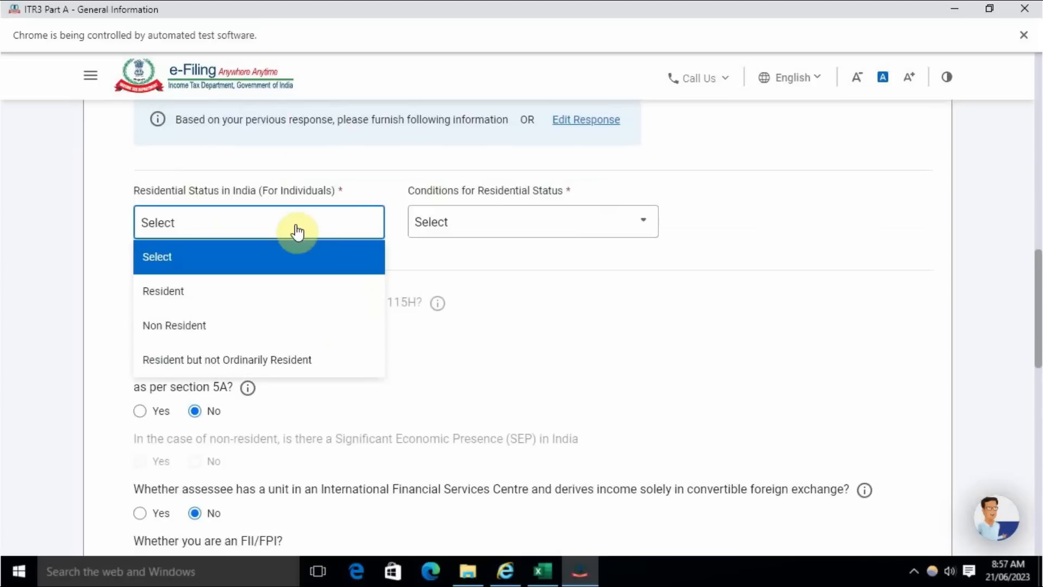
pyautogui.click(221, 293)
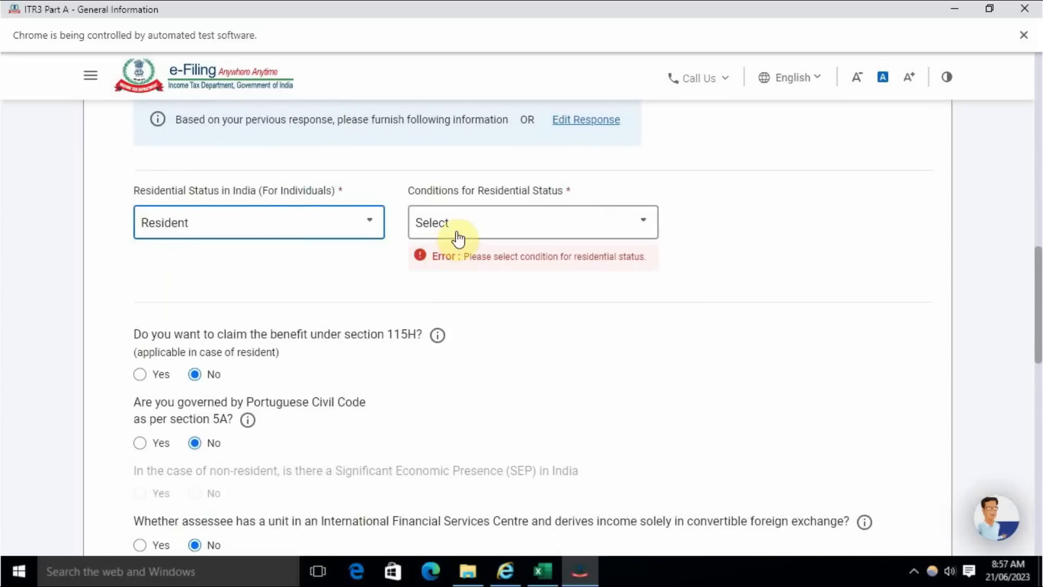
pyautogui.click(457, 233)
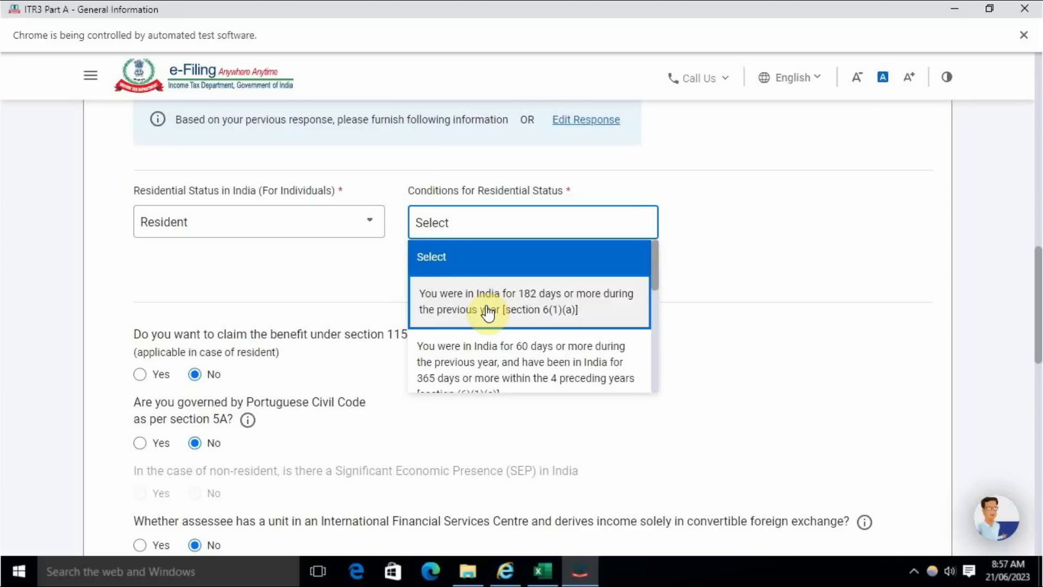
pyautogui.click(488, 312)
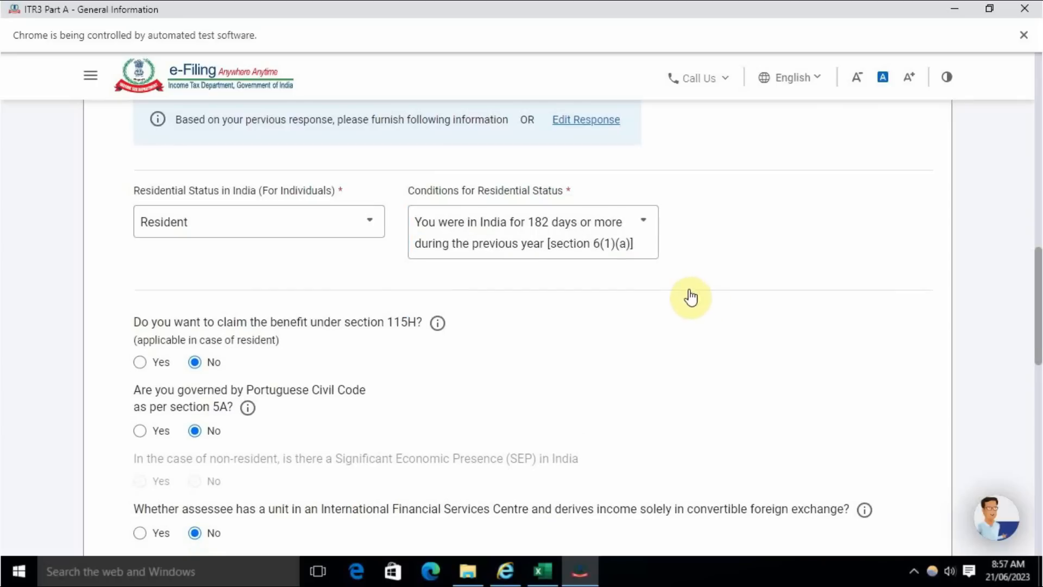
# - Answer No to the FII/FPI, company directorship, firm partnership and unlisted equity shares questions, and save the Filing Section
pyautogui.scroll(-6, 470, 267)
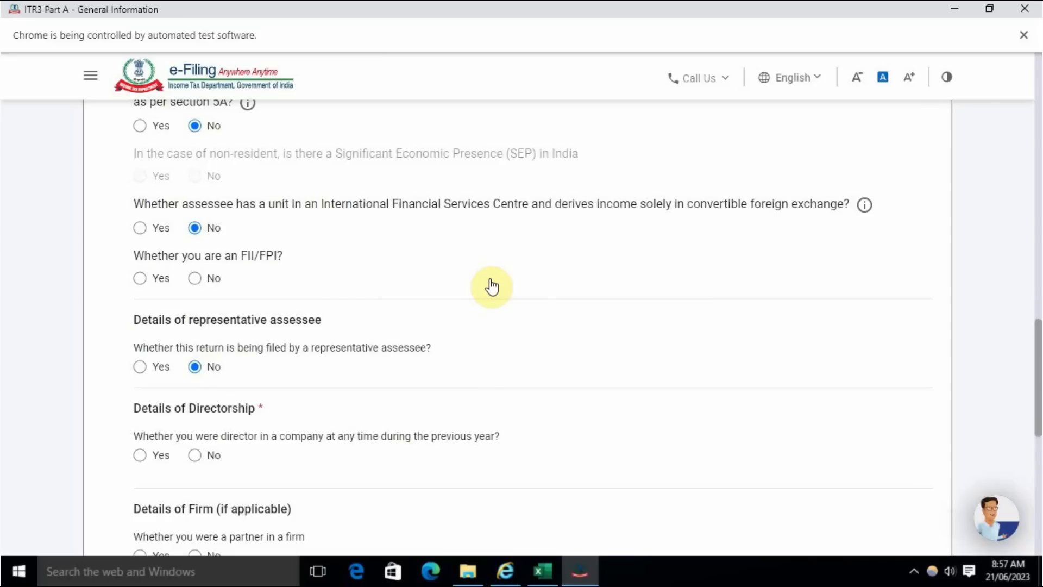
pyautogui.click(197, 278)
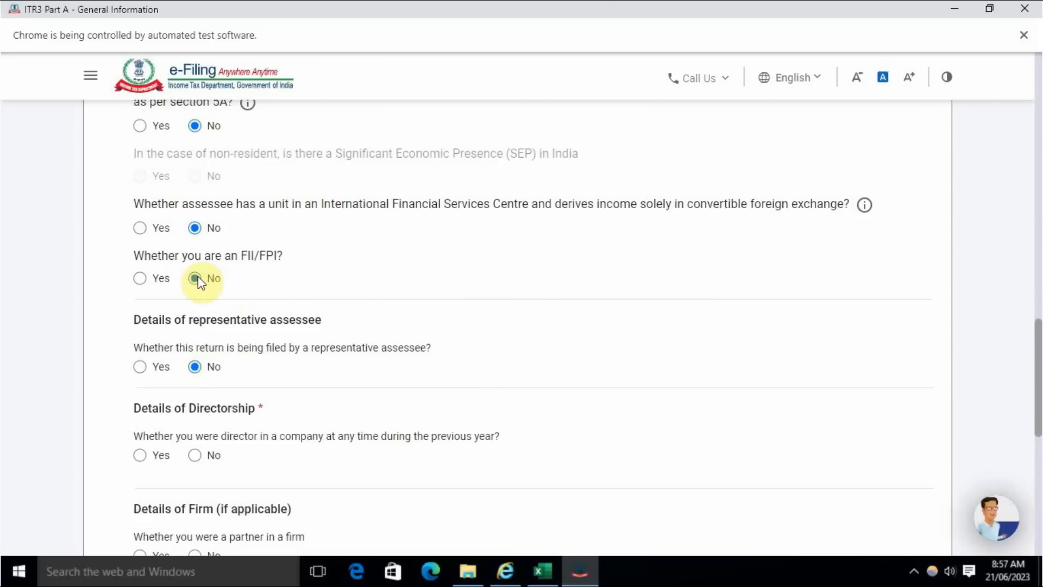
pyautogui.scroll(-4, 268, 392)
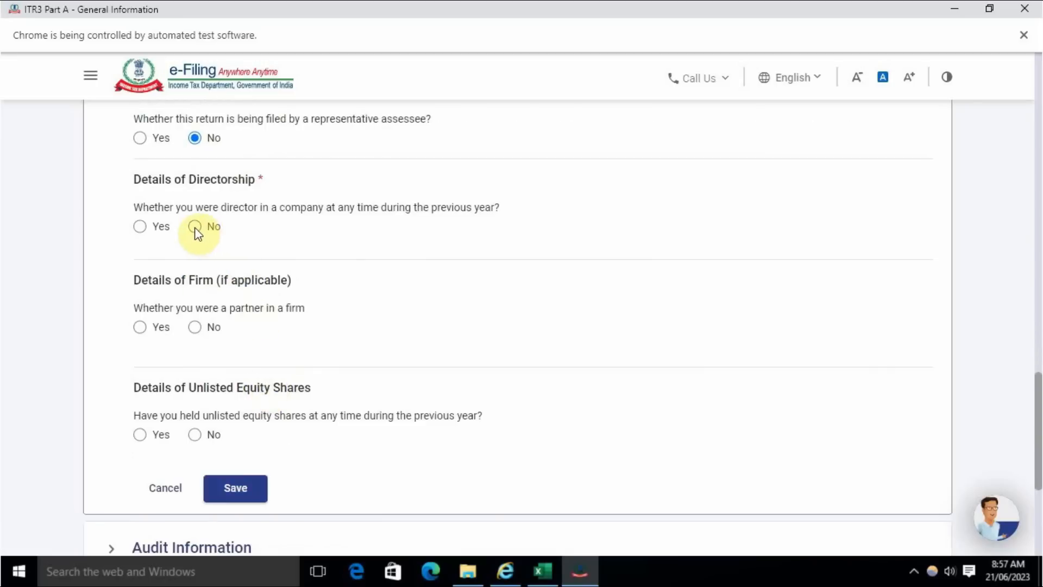
pyautogui.click(196, 327)
pyautogui.scroll(-3, 248, 378)
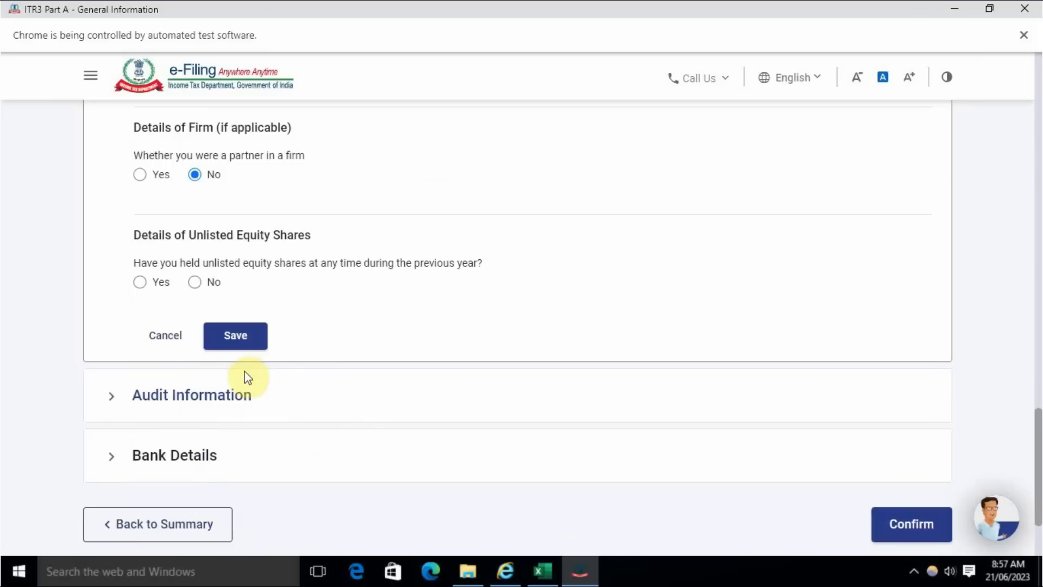
pyautogui.click(194, 282)
pyautogui.click(242, 340)
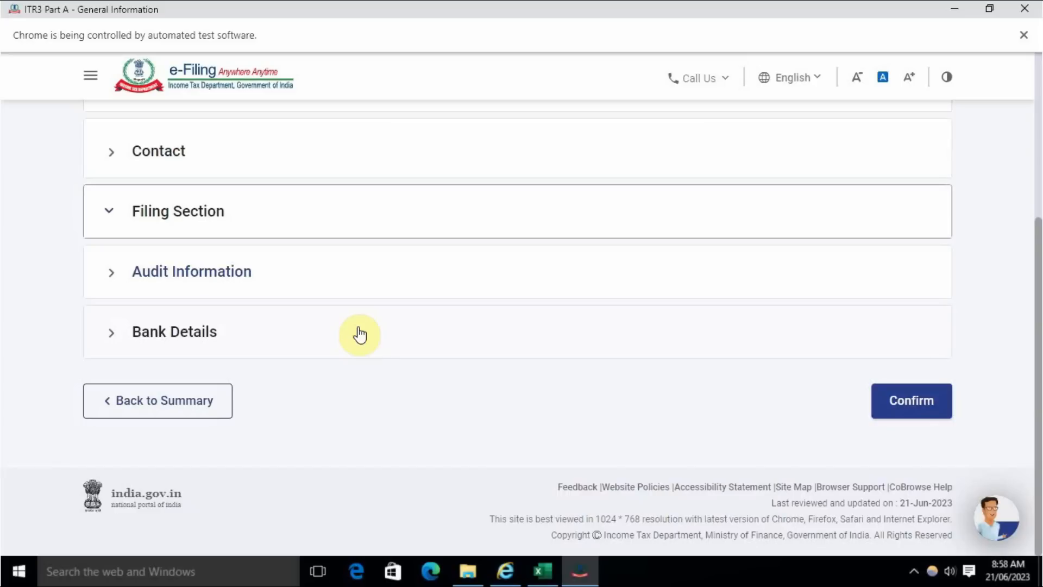
# - Switch to the Balance sheet stock workbook in Excel and examine the F&O profit and loss account and the turnover from F&O
pyautogui.click(542, 571)
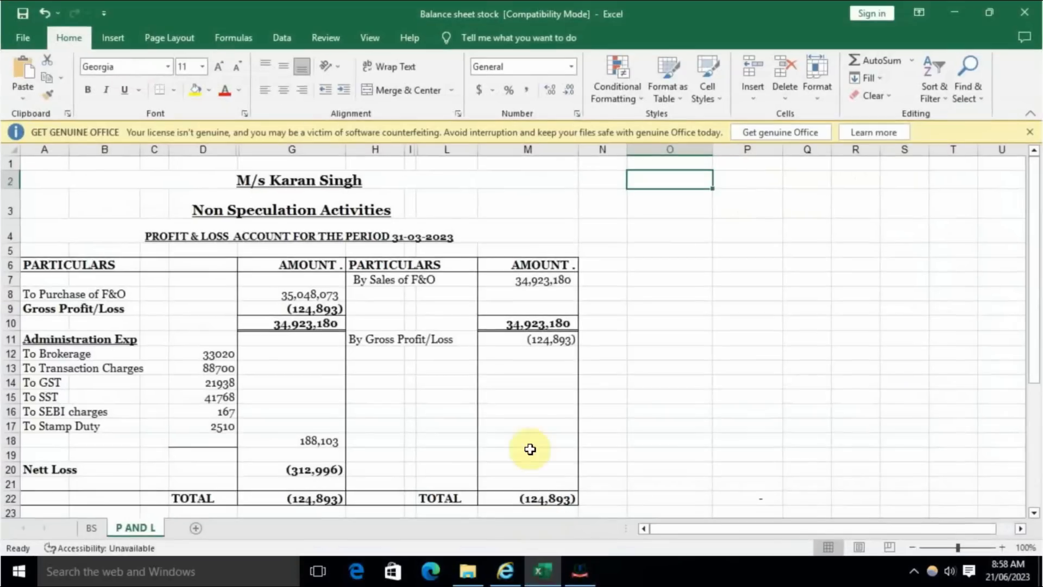
pyautogui.scroll(-4, 519, 361)
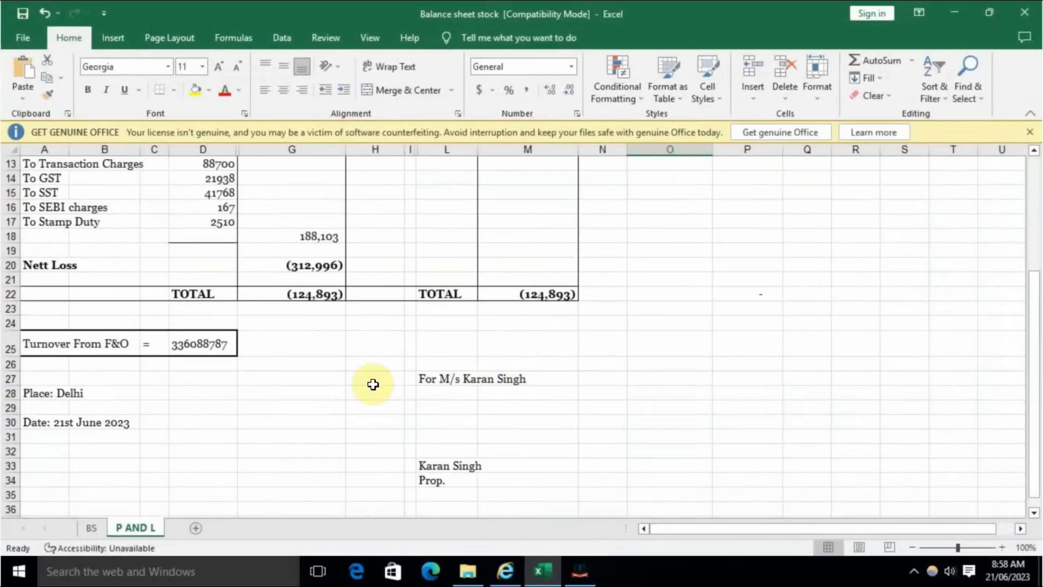
pyautogui.click(214, 344)
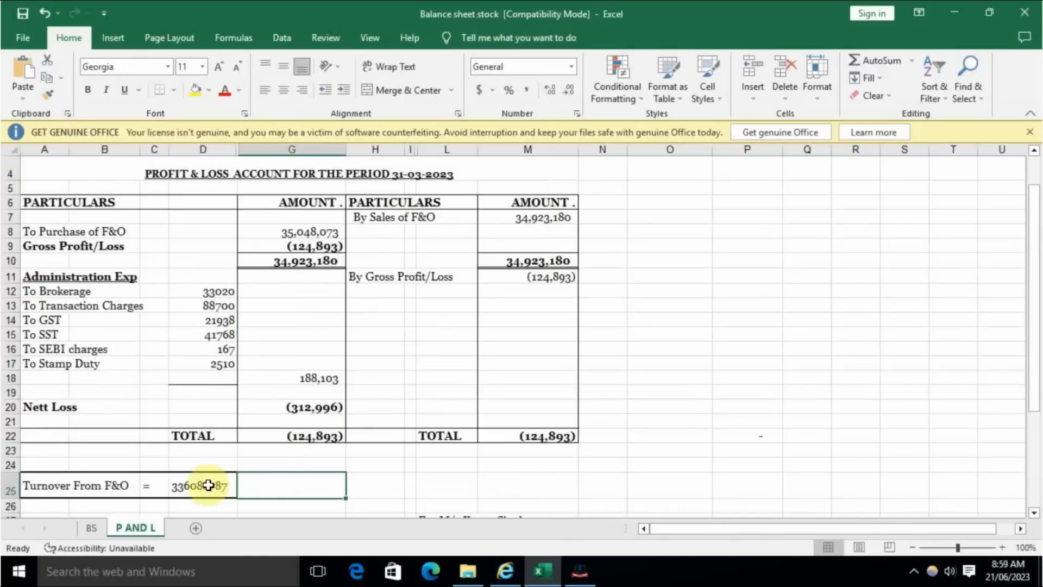
pyautogui.click(209, 485)
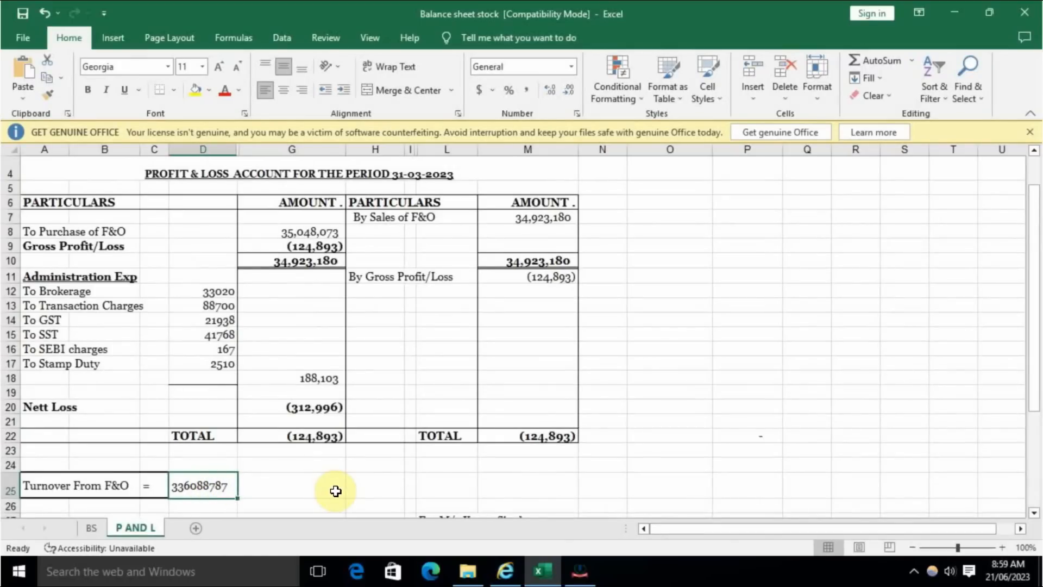
pyautogui.scroll(-1, 619, 329)
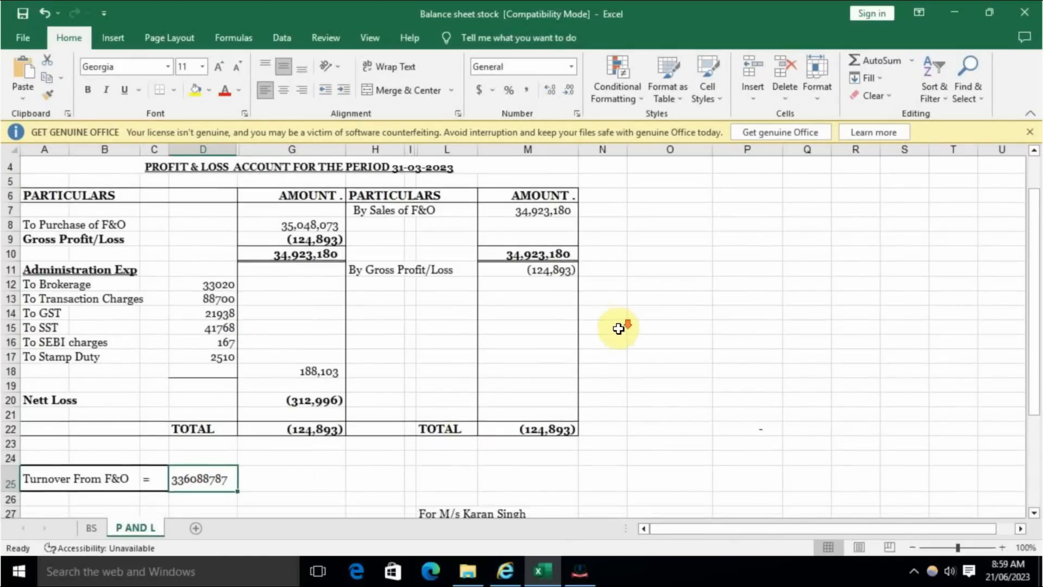
pyautogui.scroll(-3, 619, 328)
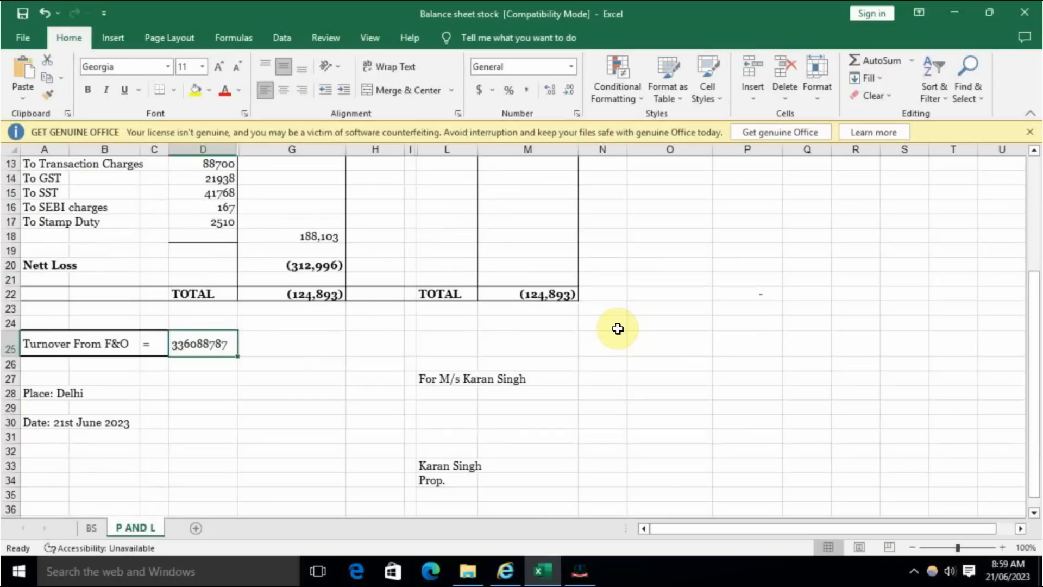
# - Review the expenses and net loss in the profit and loss account, along with the Turnover From F&O figure below it
pyautogui.scroll(4, 458, 394)
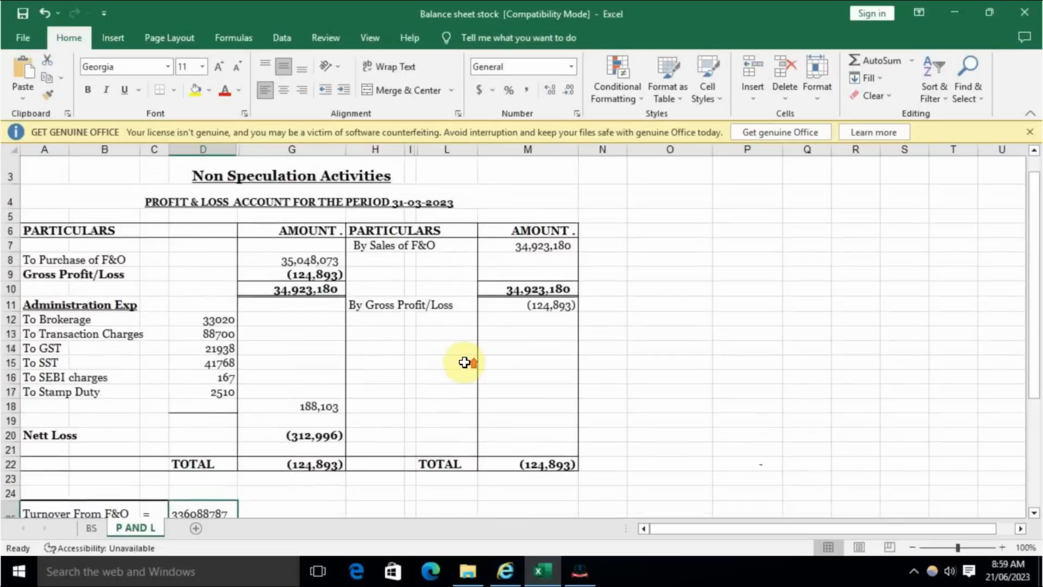
pyautogui.scroll(-2, 464, 362)
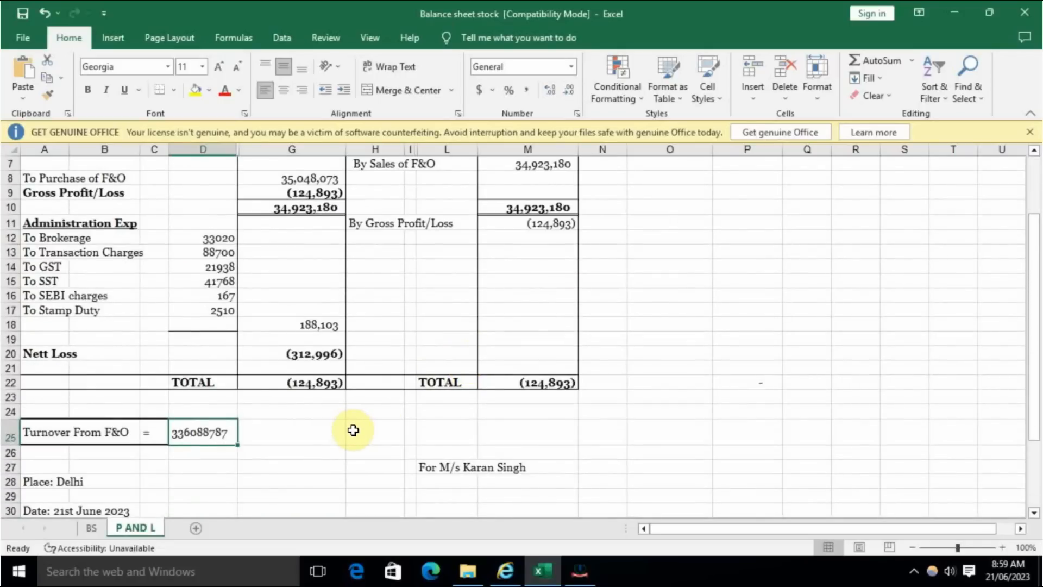
pyautogui.press('Tab')
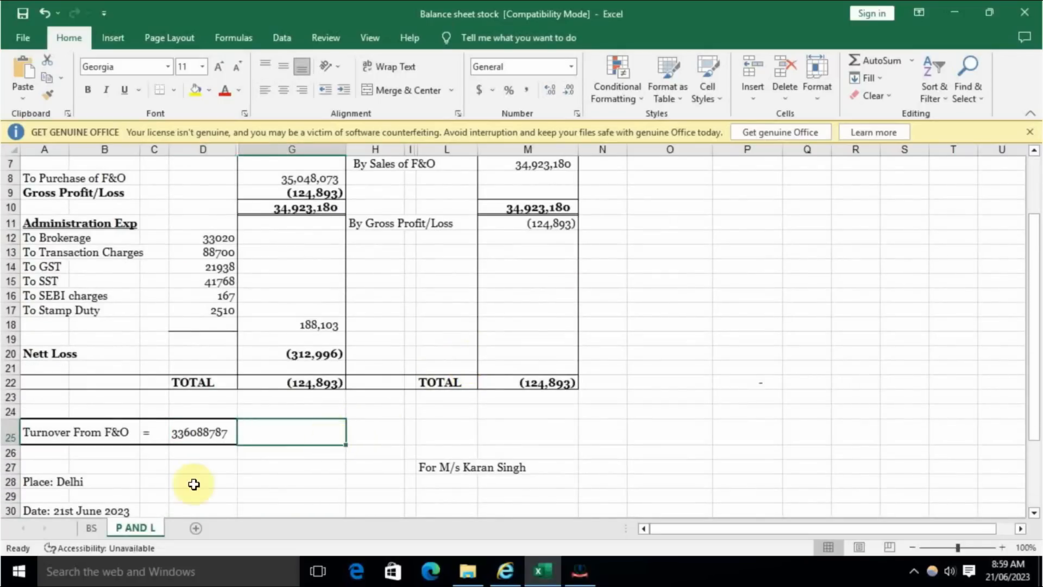
pyautogui.press('Return')
pyautogui.click(221, 432)
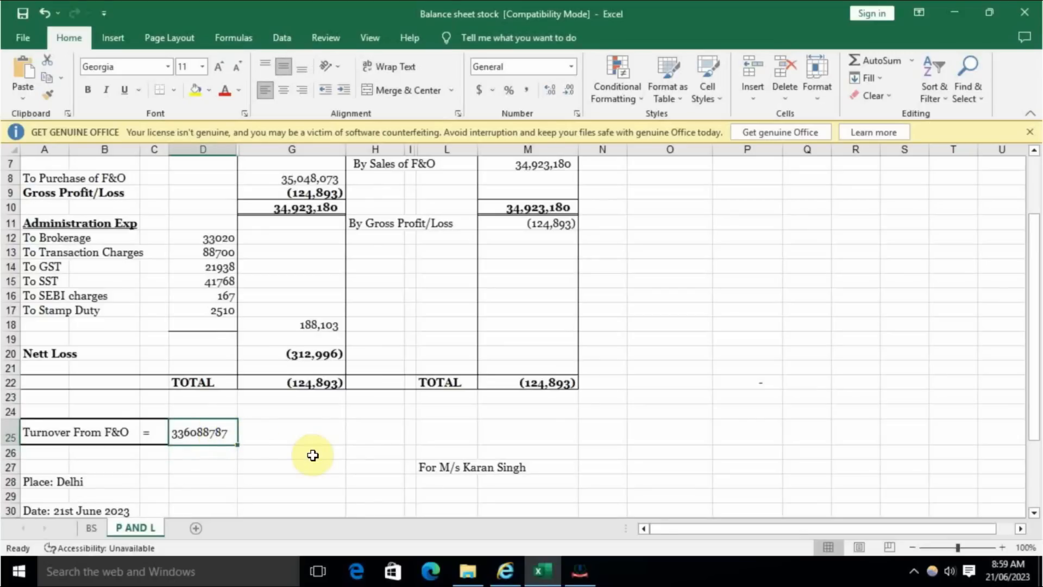
pyautogui.scroll(-2, 313, 455)
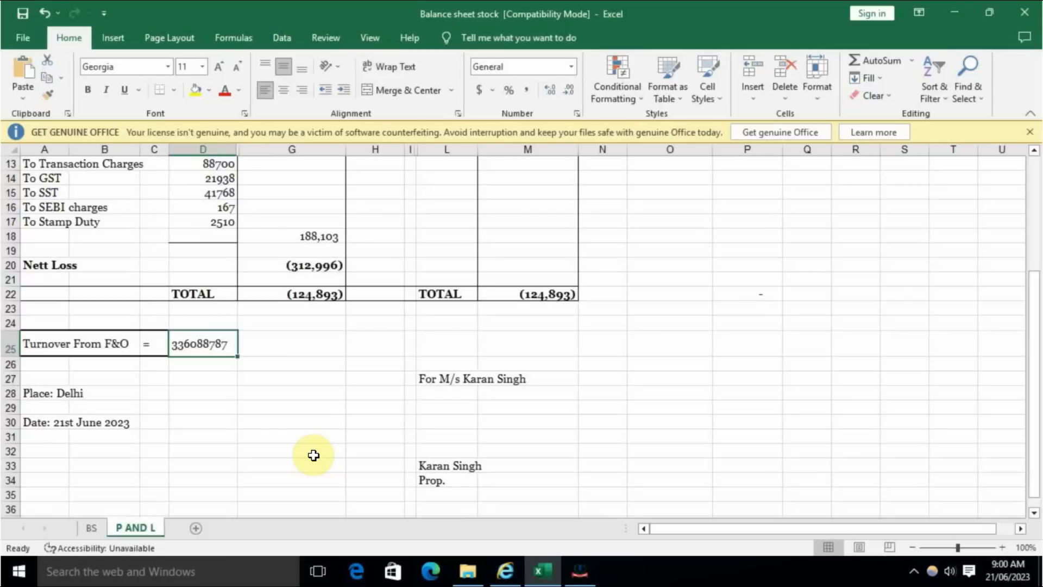
# - Switch to the e-Filing portal and, under Audit Information, answer Yes to section 44AA accounts and No to income only under sections 44AE/44B/44BB/44AD/44ADA/44BBA
pyautogui.click(580, 571)
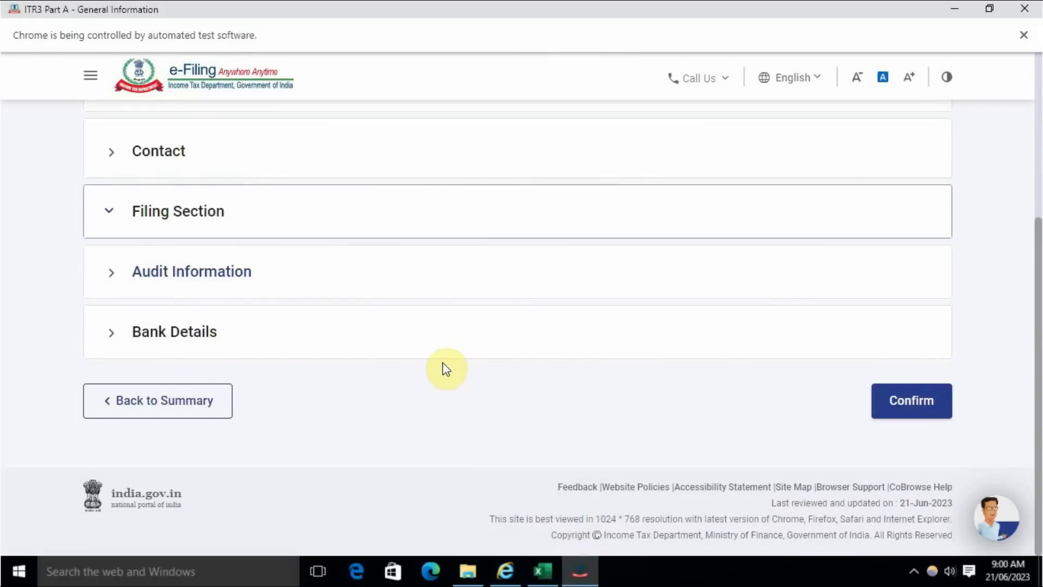
pyautogui.click(207, 283)
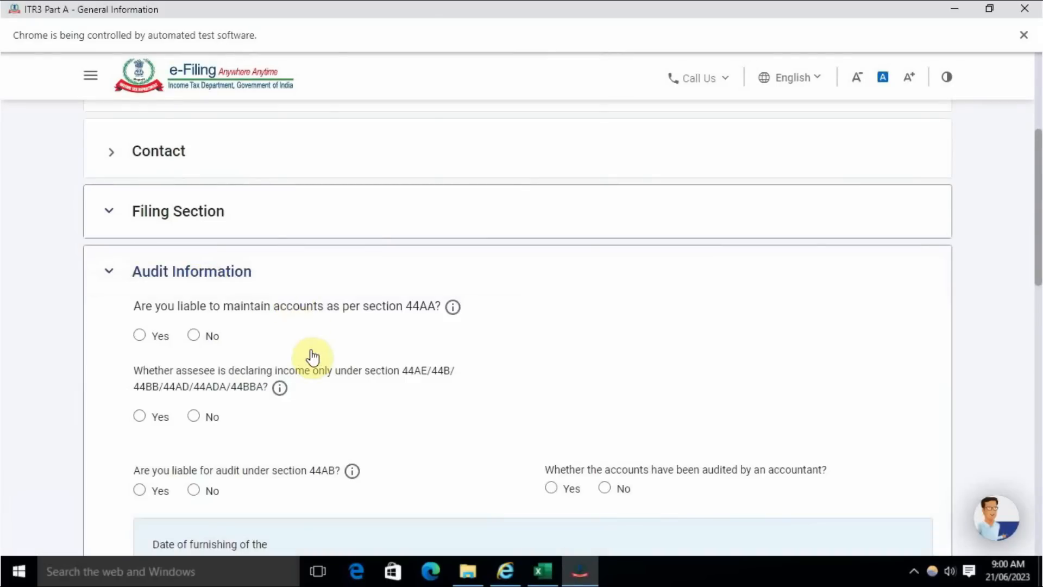
pyautogui.scroll(-1, 313, 342)
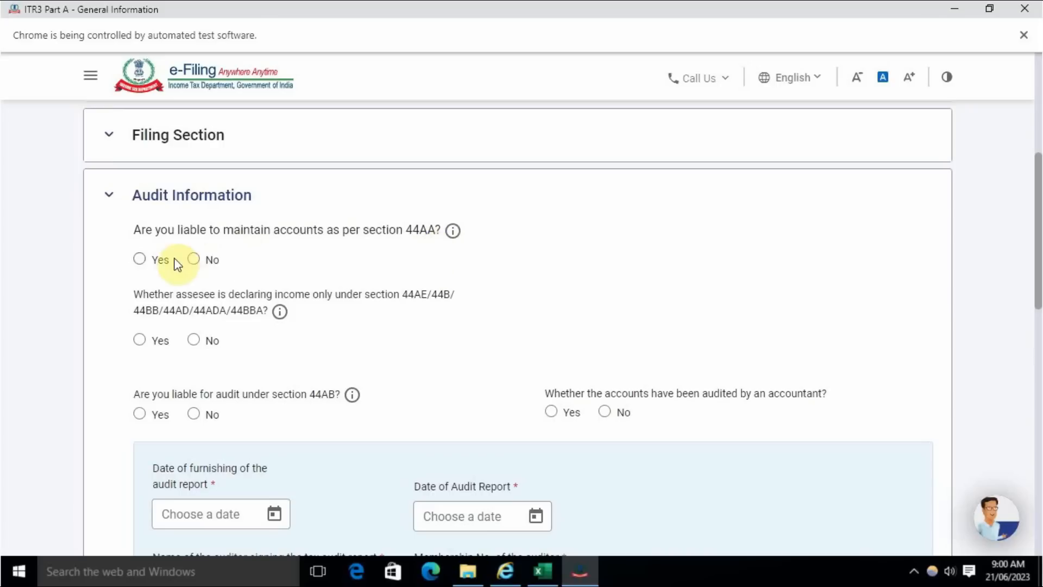
pyautogui.click(141, 260)
pyautogui.click(197, 343)
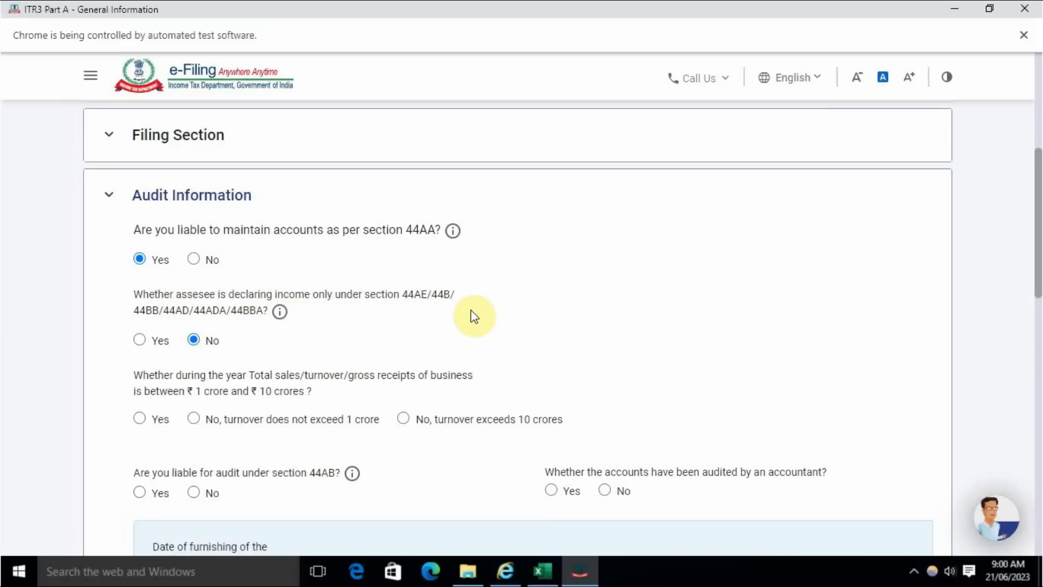
# - Answer Yes to turnover between ₹1 crore and ₹10 crores, and No to the five per cent cash receipts and payments questions
pyautogui.scroll(-1, 205, 396)
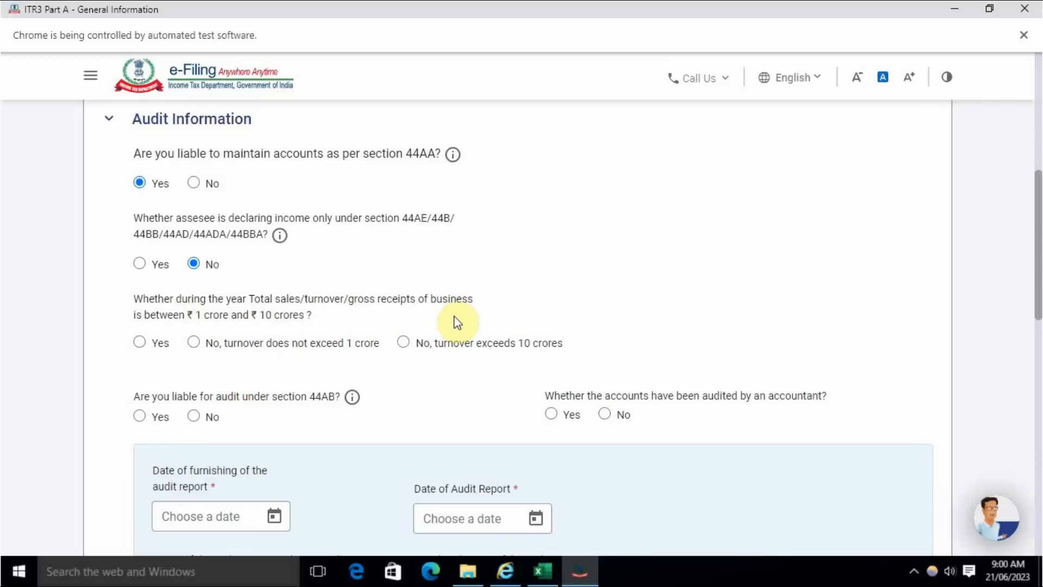
pyautogui.click(141, 341)
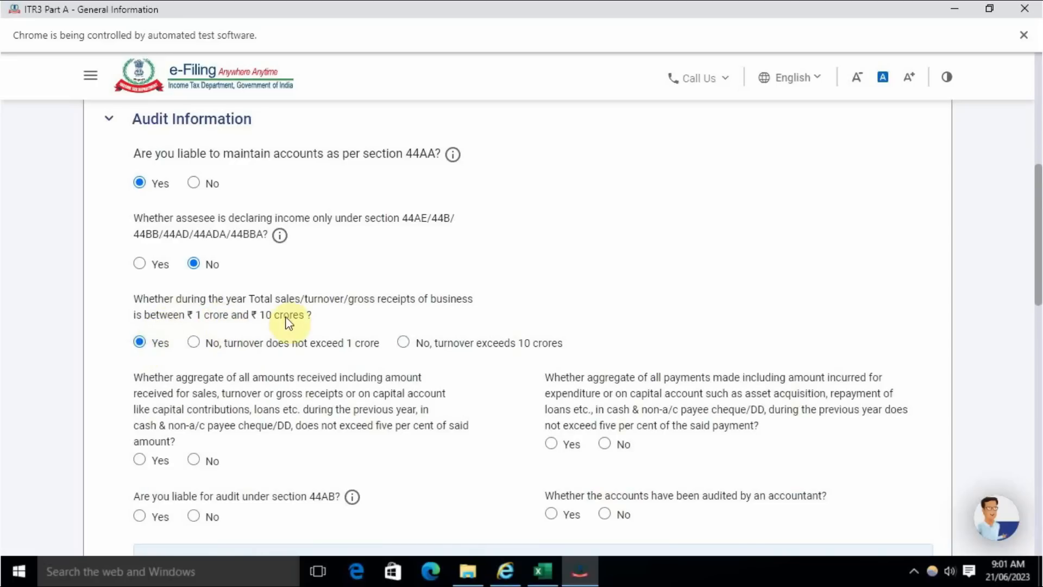
pyautogui.scroll(-1, 280, 386)
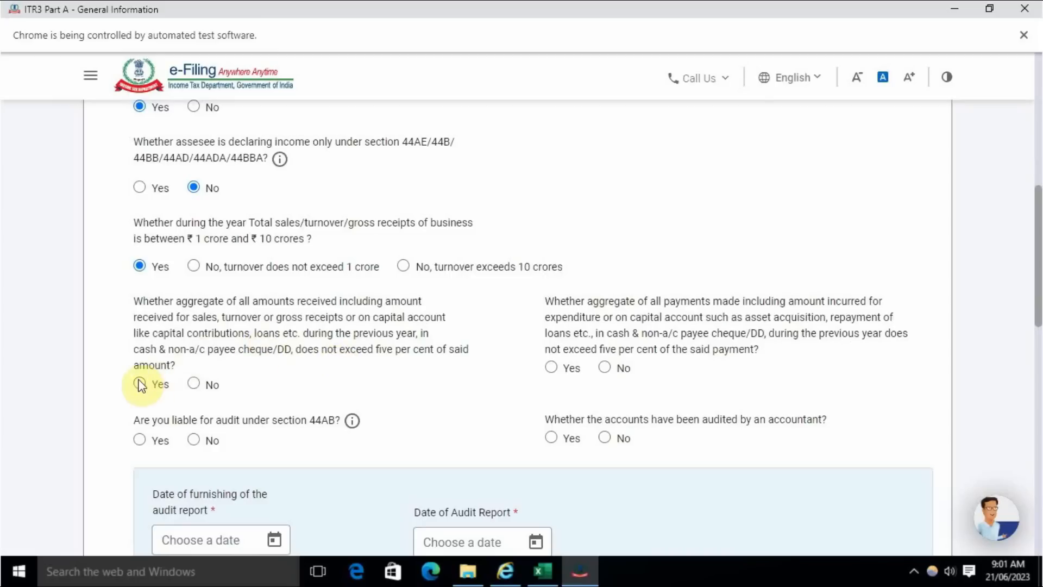
pyautogui.click(196, 384)
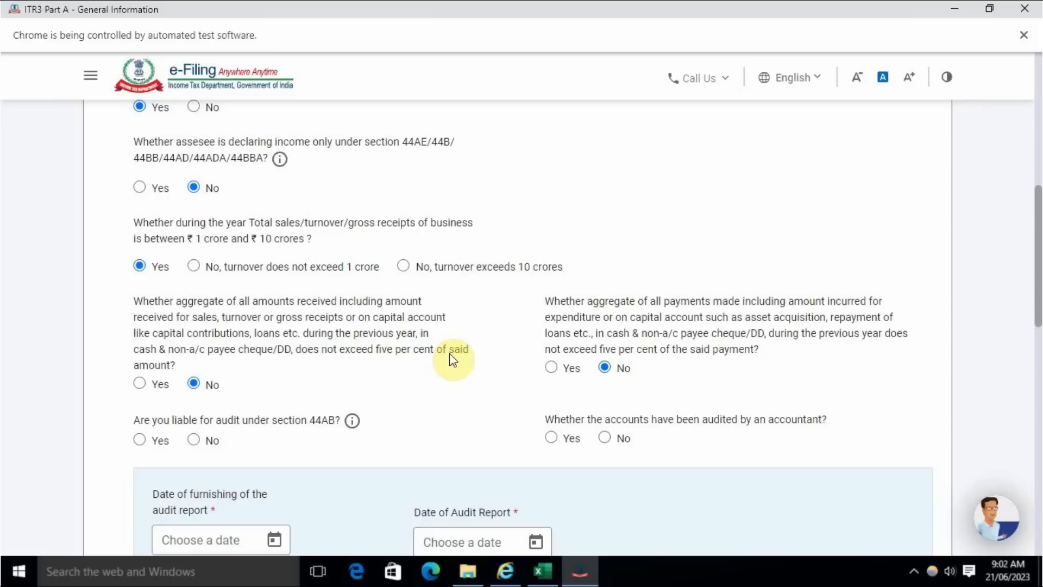
# - Answer No to section 44AB audit liability and to furnishing any other audit report, and save the Audit Information
pyautogui.scroll(-3, 430, 348)
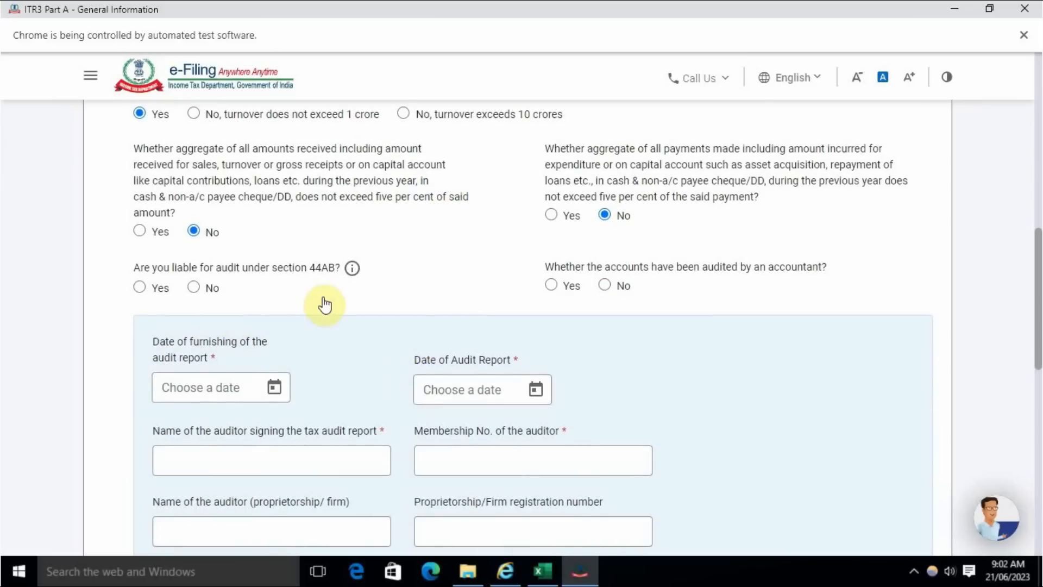
pyautogui.click(200, 289)
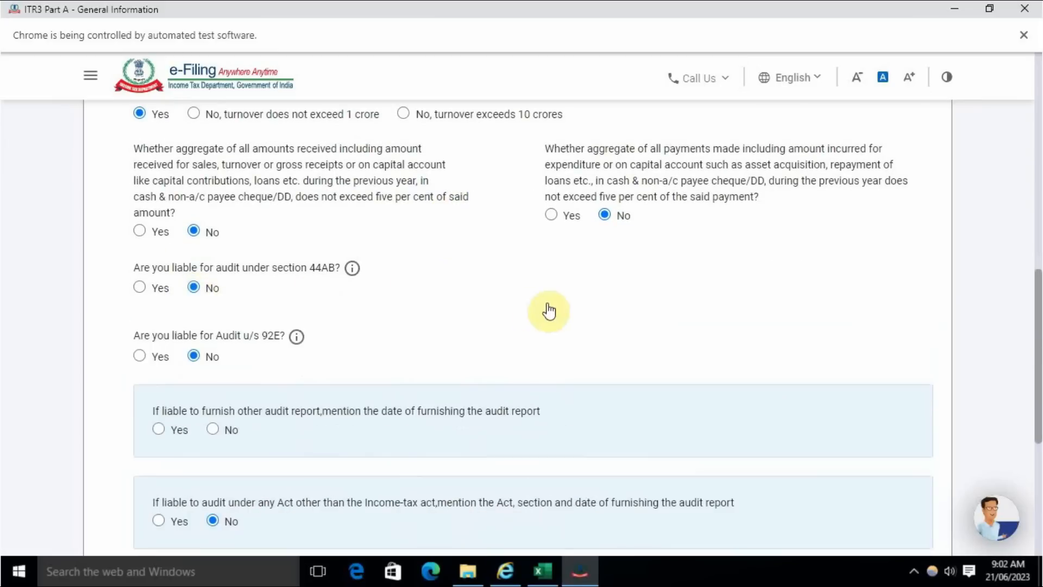
pyautogui.scroll(-3, 375, 333)
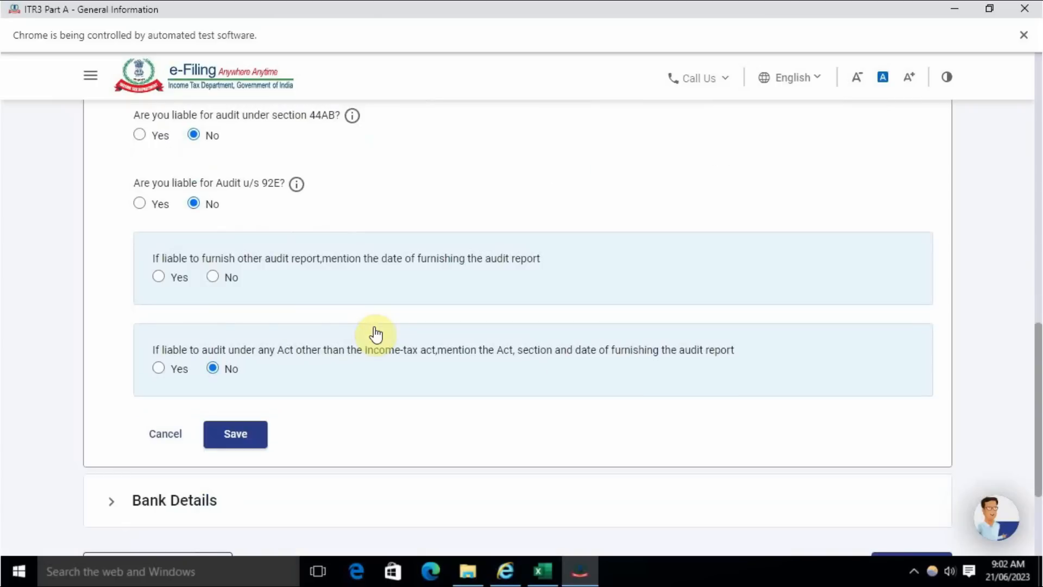
pyautogui.click(214, 277)
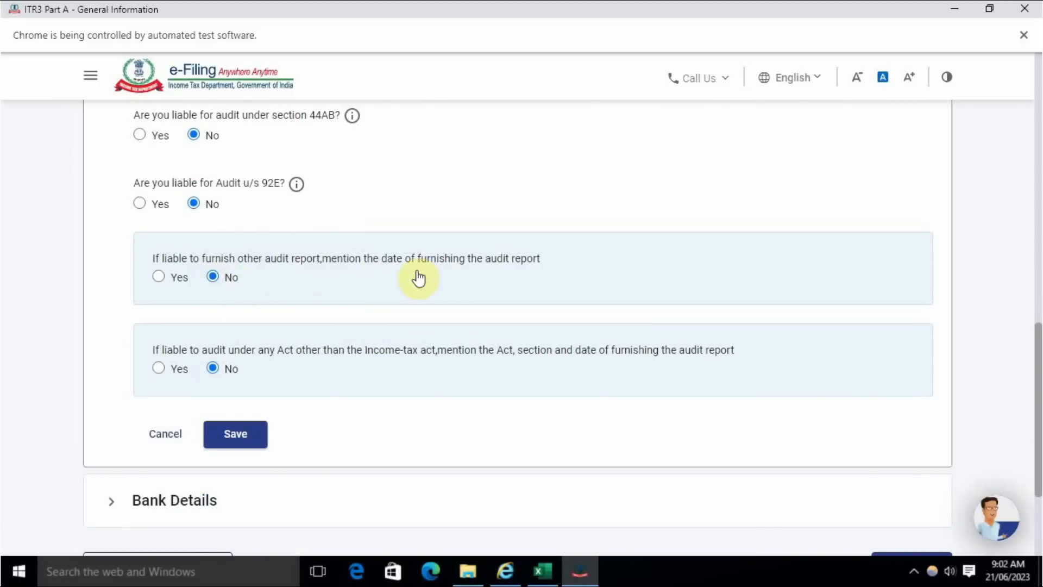
pyautogui.click(233, 435)
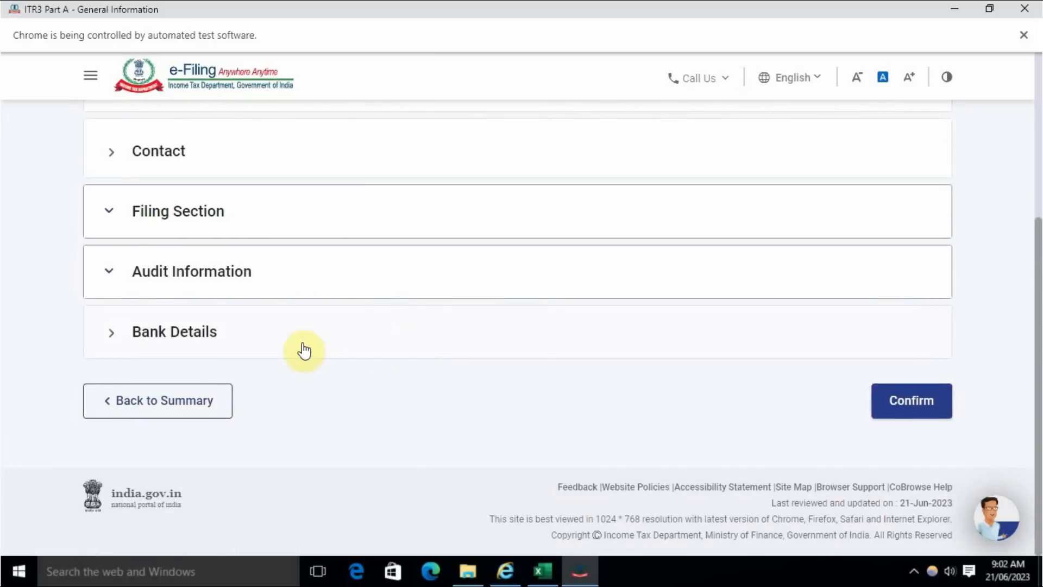
# - Check the refund bank account in Bank Details and confirm the Part A - General schedule
pyautogui.click(228, 342)
pyautogui.scroll(-6, 377, 349)
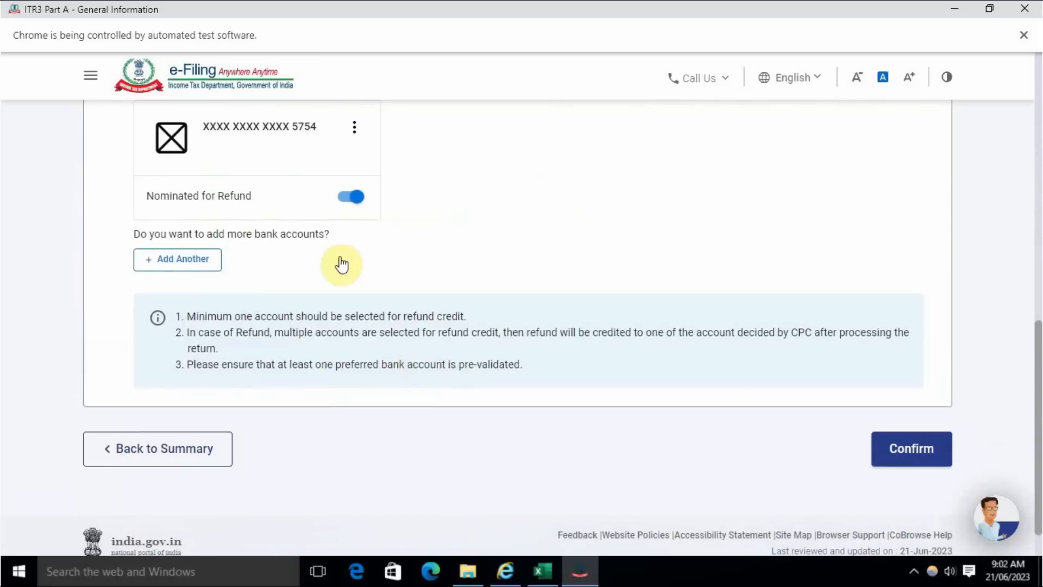
pyautogui.click(885, 450)
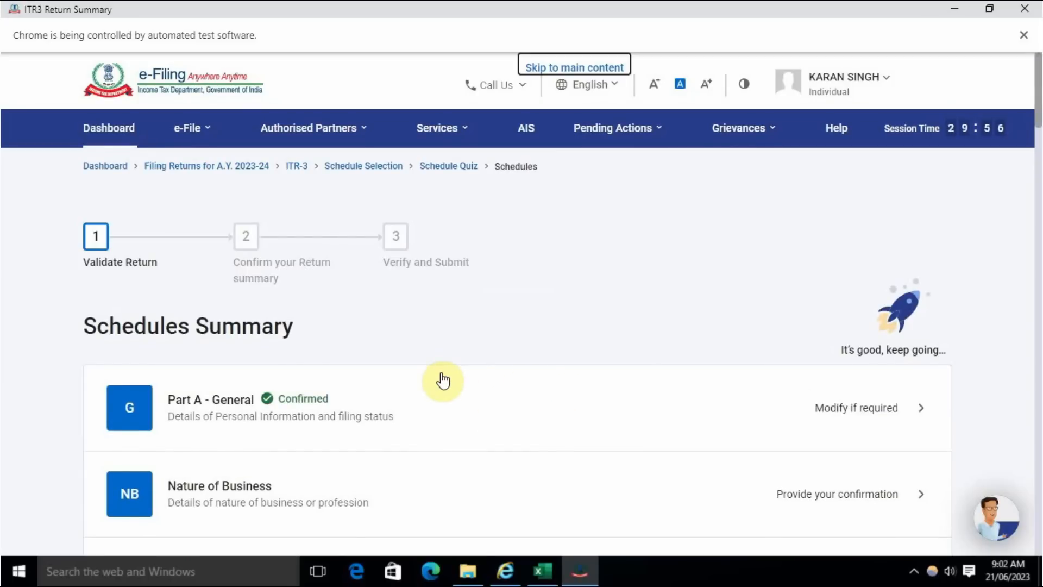
# - Open the Nature of Business schedule and start a new business entry with its code list open
pyautogui.scroll(-3, 349, 396)
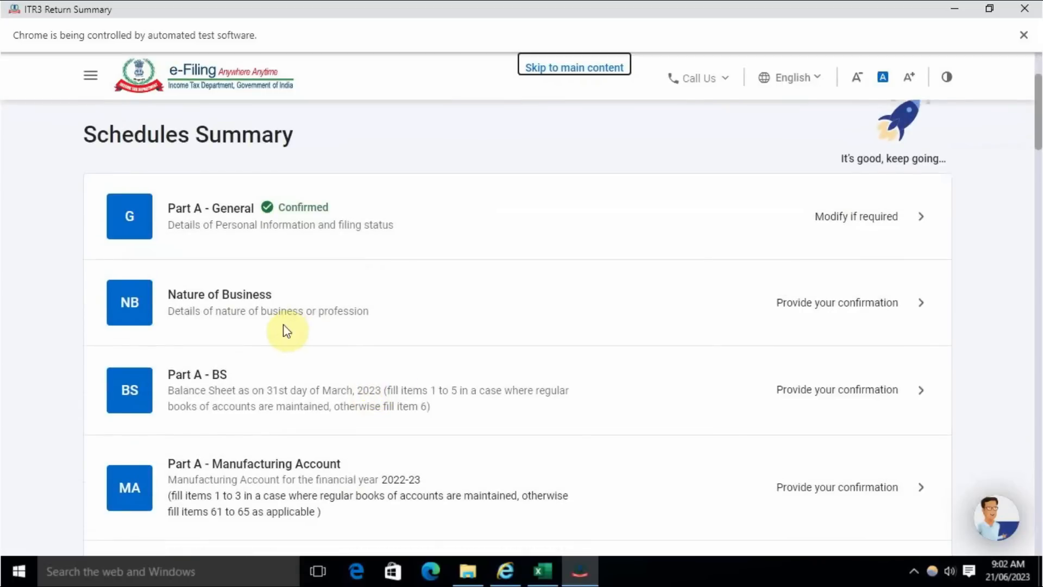
pyautogui.click(772, 303)
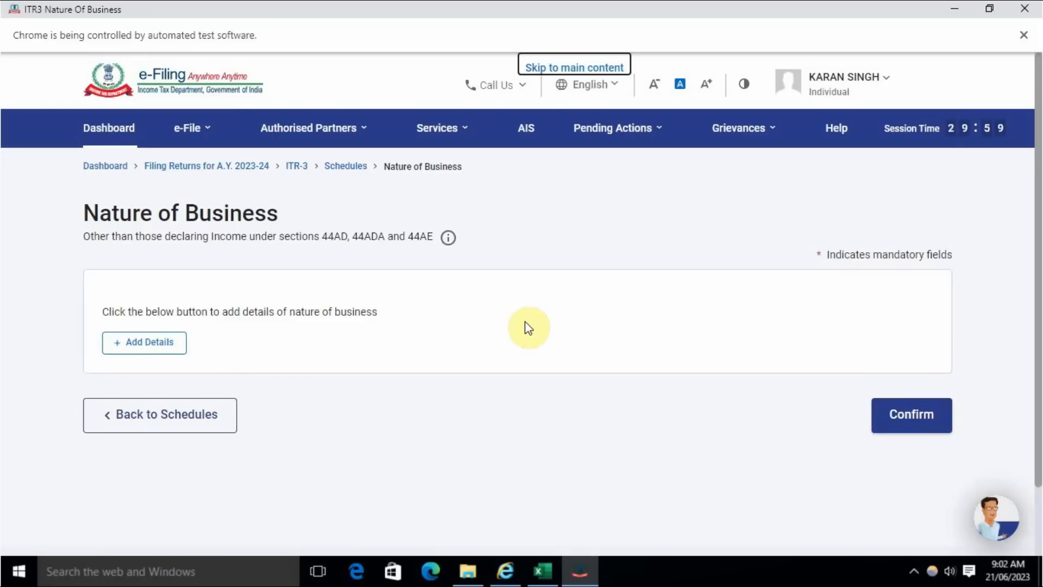
pyautogui.click(137, 347)
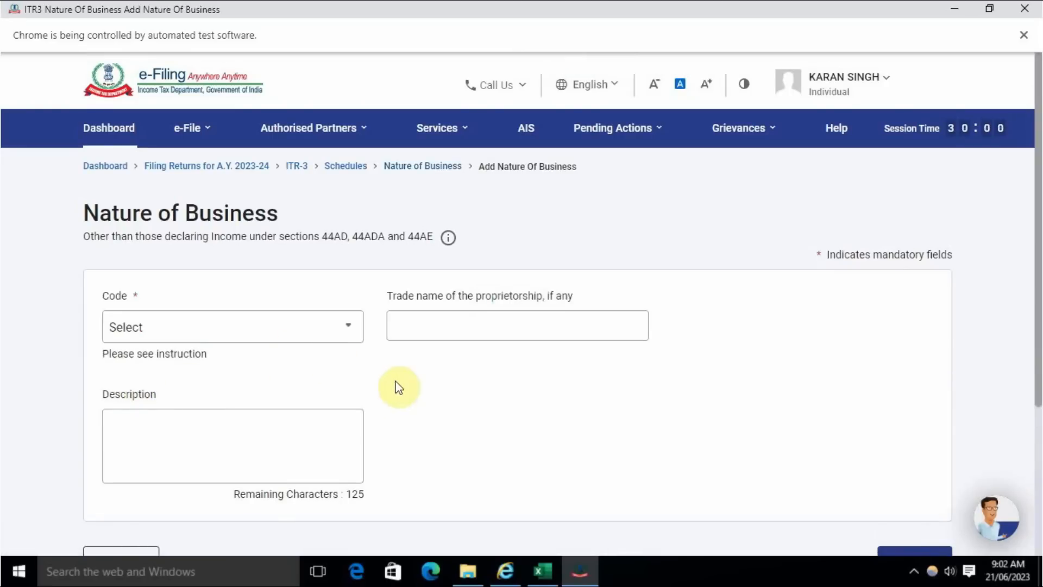
pyautogui.click(279, 336)
pyautogui.scroll(-3, 277, 443)
pyautogui.scroll(3, 244, 408)
pyautogui.write('t')
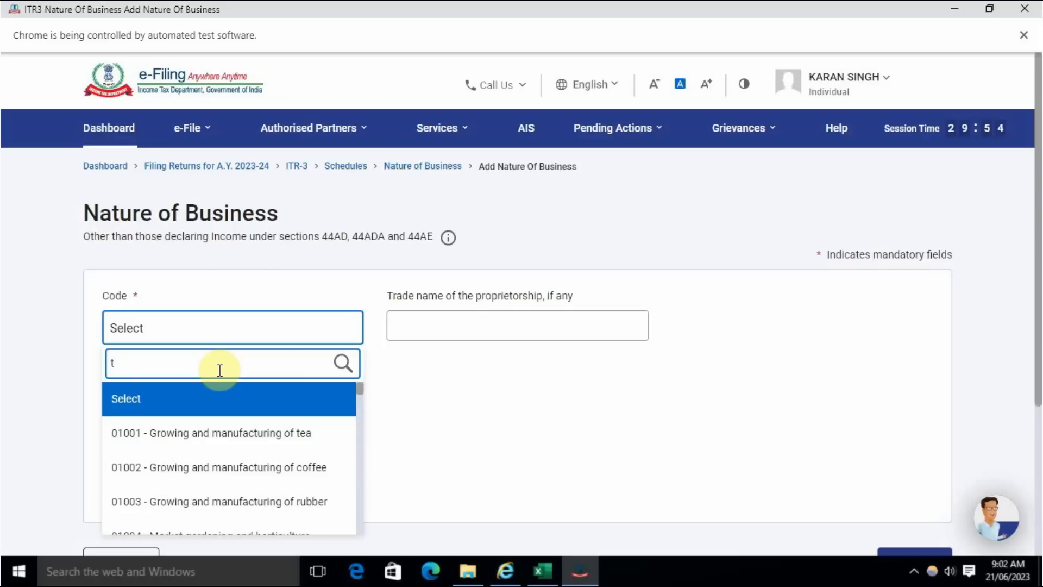
pyautogui.write('rd')
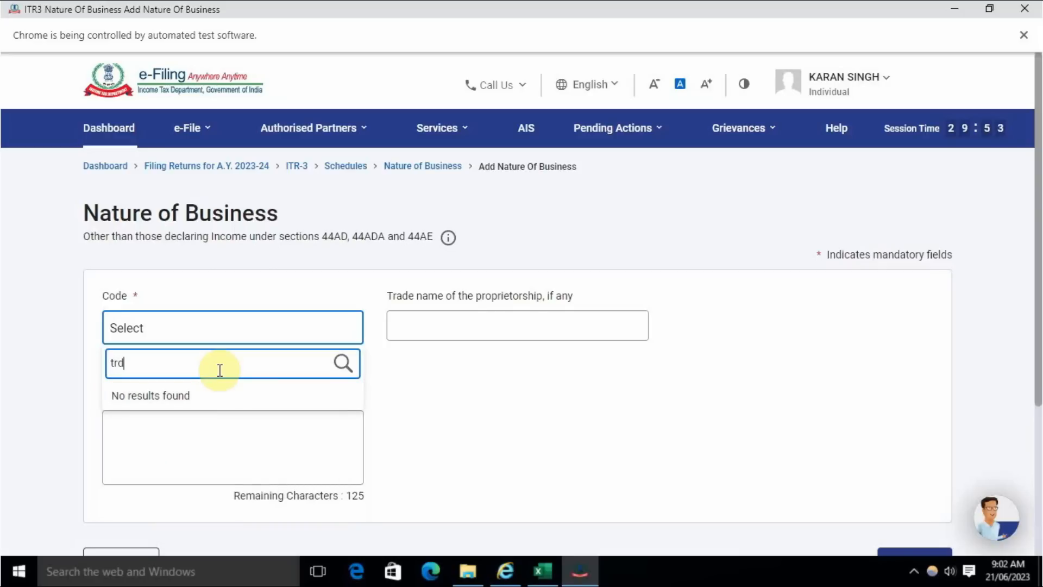
pyautogui.press('BackSpace')
pyautogui.press('BackSpace')
pyautogui.press('BackSpace')
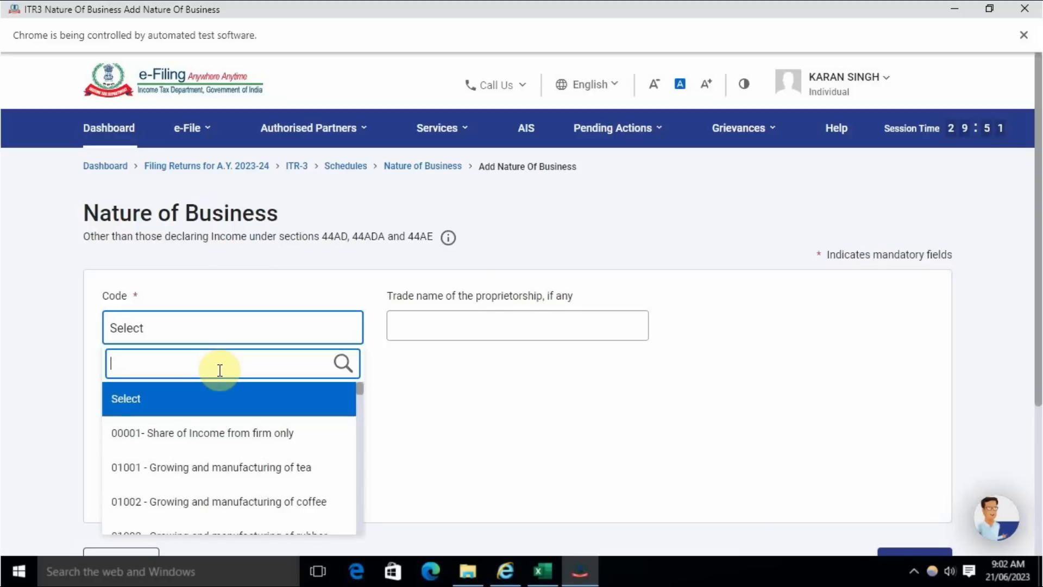
# - Search the business codes for "reta" and choose 09028 - Retail sale of other products n.e.c
pyautogui.write('reta')
pyautogui.scroll(-3, 302, 257)
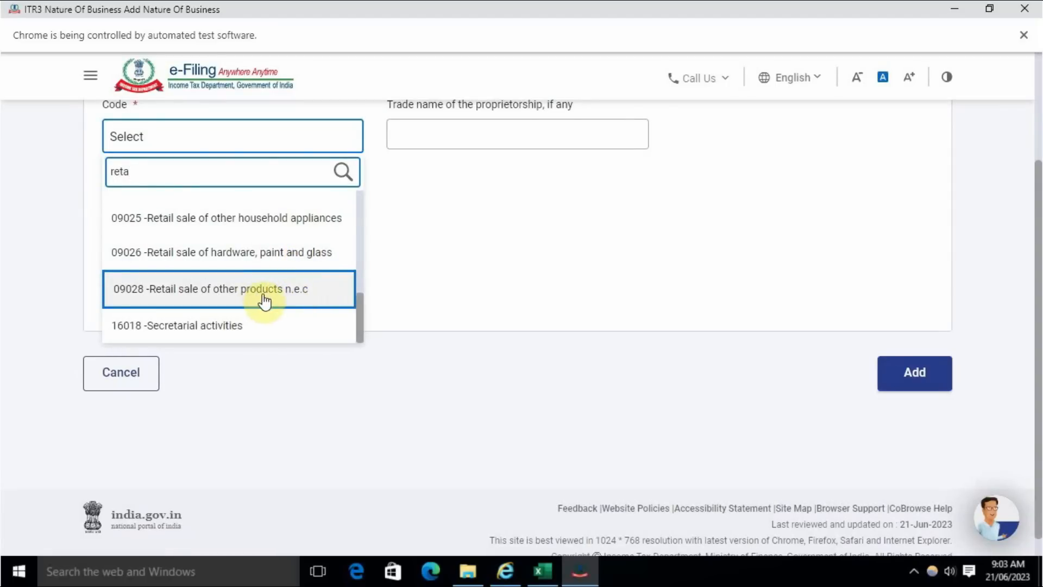
pyautogui.click(237, 301)
pyautogui.scroll(4, 455, 302)
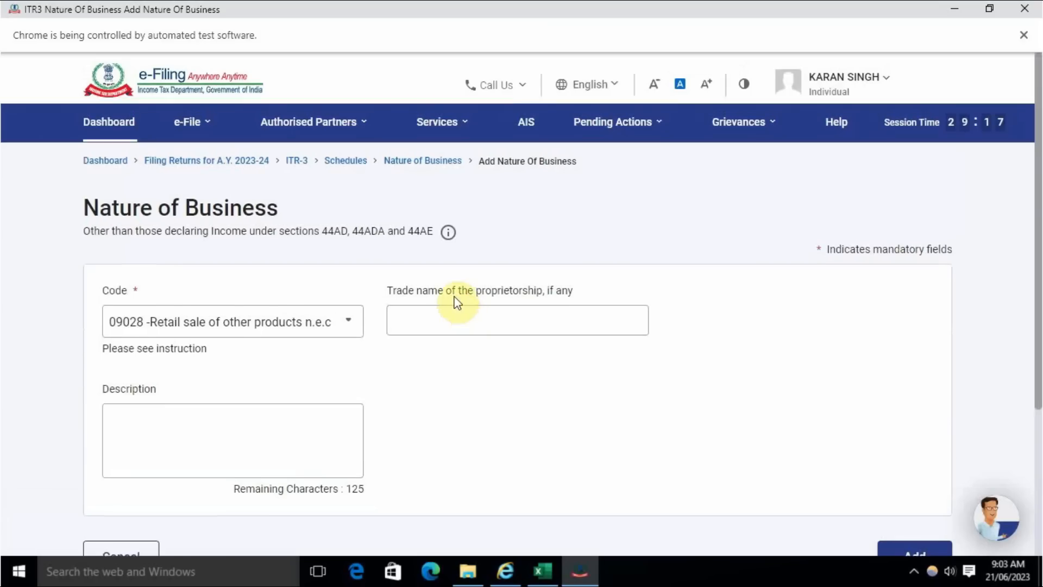
# - Copy the business name from the profit and loss heading in Excel into the portal's trade name of the proprietorship
pyautogui.click(431, 319)
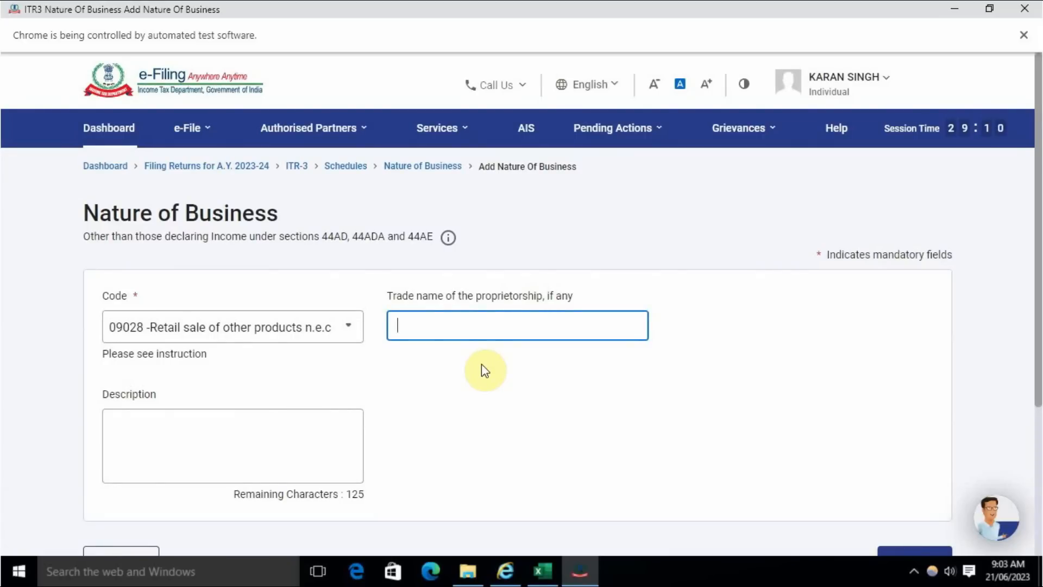
pyautogui.hotkey('alt', 'Tab')
pyautogui.scroll(5, 478, 418)
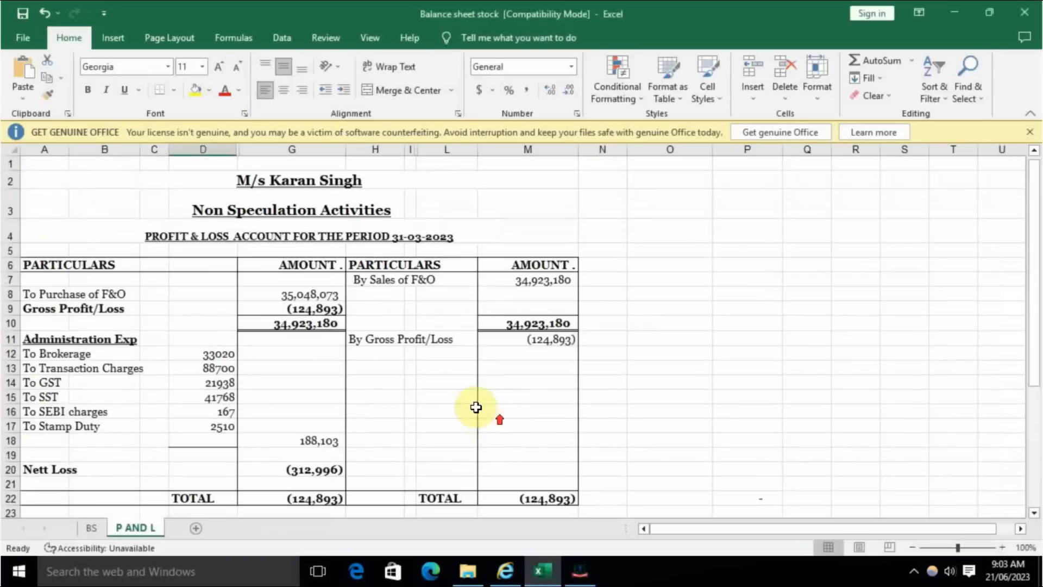
pyautogui.click(415, 177)
pyautogui.doubleClick(216, 181)
pyautogui.hotkey('ctrl', 'c')
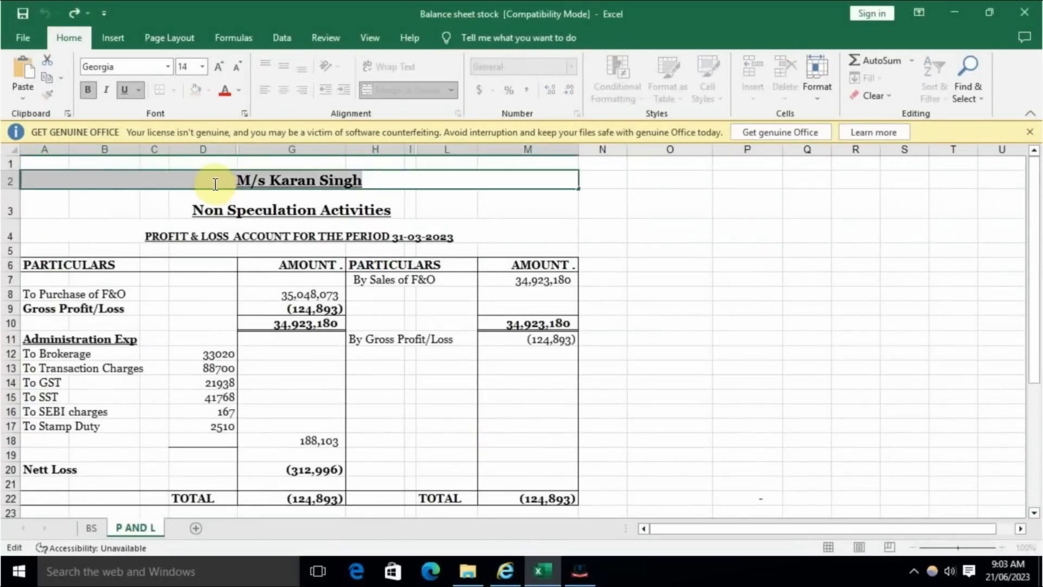
pyautogui.hotkey('alt', 'Tab')
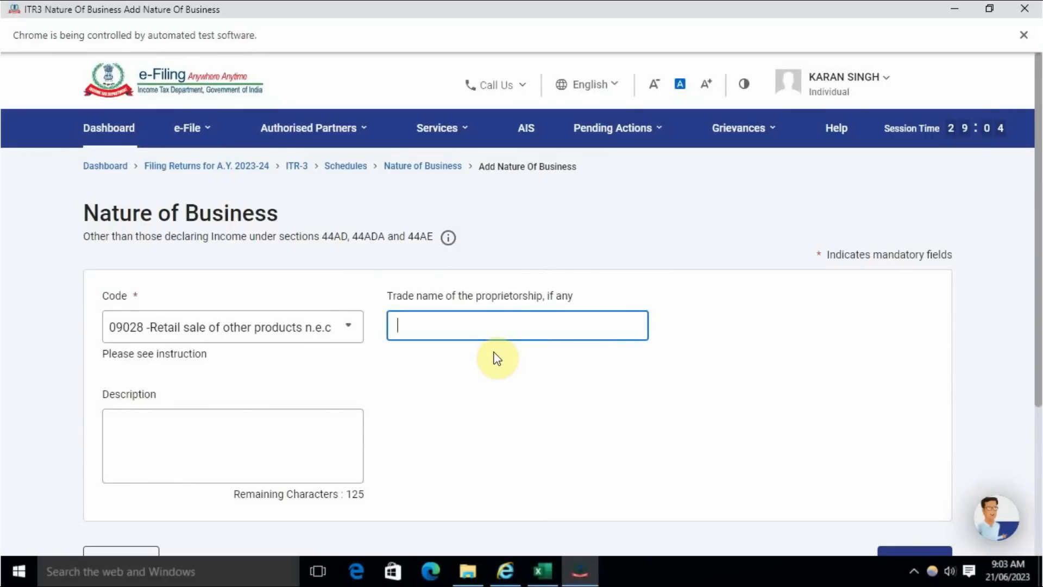
pyautogui.hotkey('ctrl', 'v')
# - Describe the business as "income from F&O Trading" and add the entry to the Nature of Business schedule
pyautogui.click(236, 443)
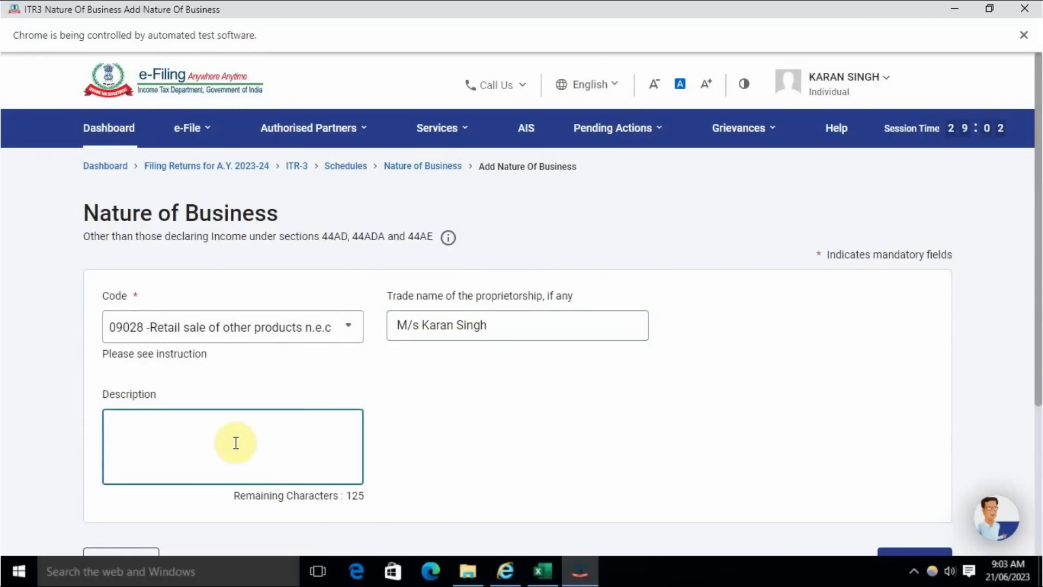
pyautogui.write('income from F& T')
pyautogui.press('BackSpace')
pyautogui.write('O ')
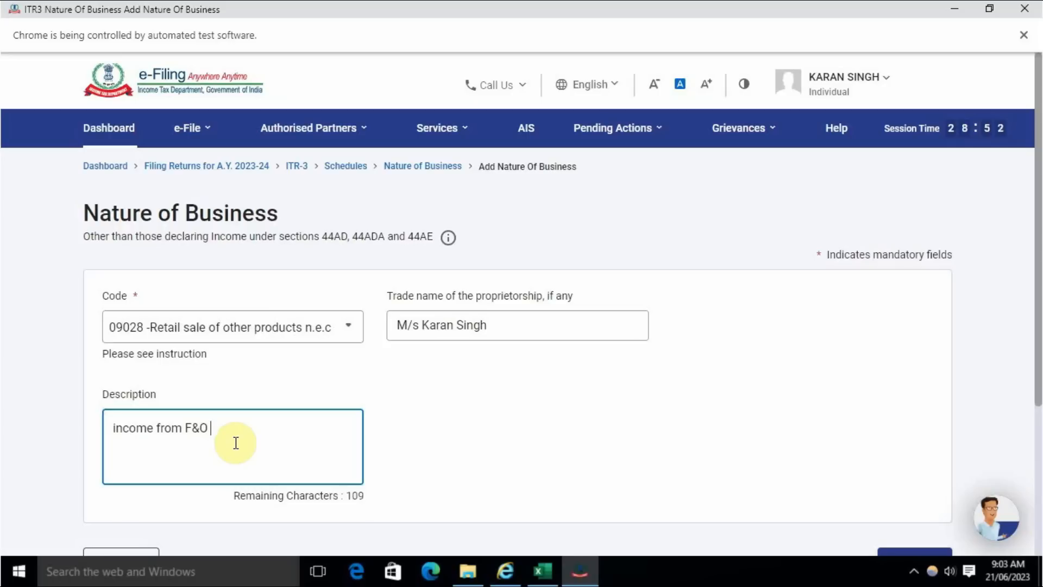
pyautogui.write('Trading')
pyautogui.click(452, 402)
pyautogui.scroll(-4, 503, 397)
pyautogui.click(948, 354)
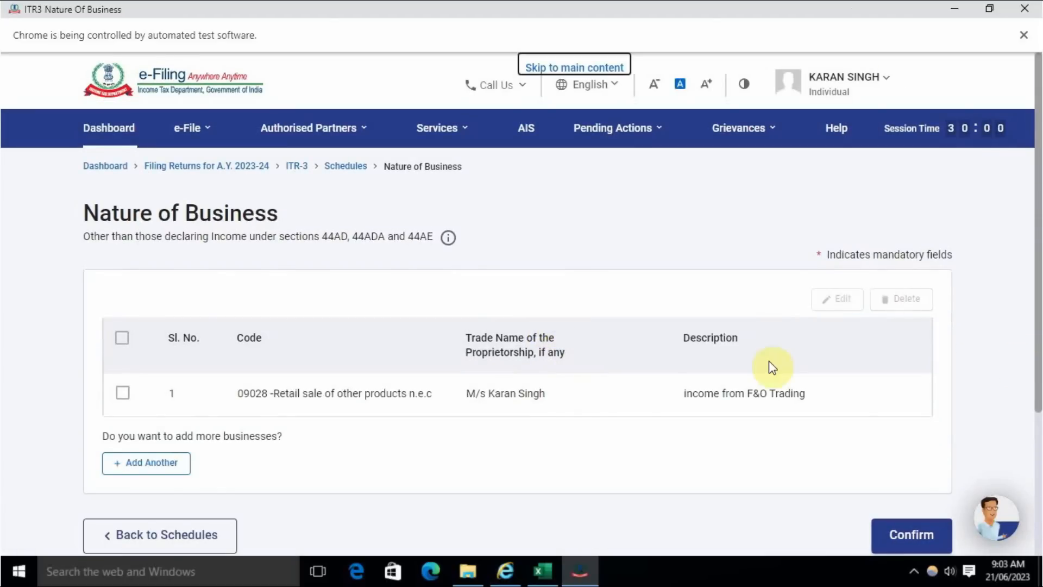
# - Confirm the Nature of Business schedule and open the Part A - BS balance sheet schedule
pyautogui.scroll(-3, 769, 362)
pyautogui.click(904, 362)
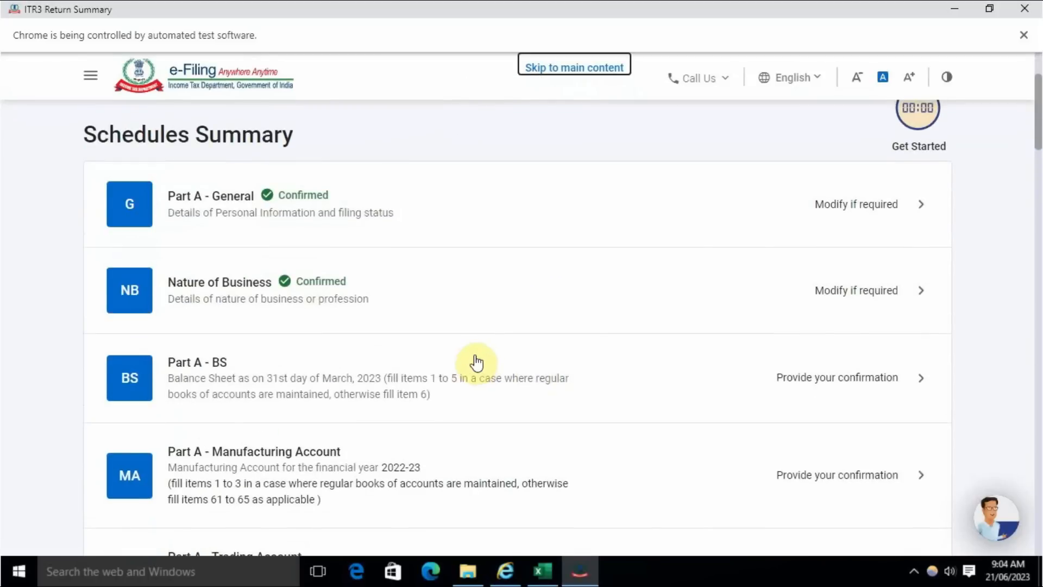
pyautogui.scroll(-1, 477, 362)
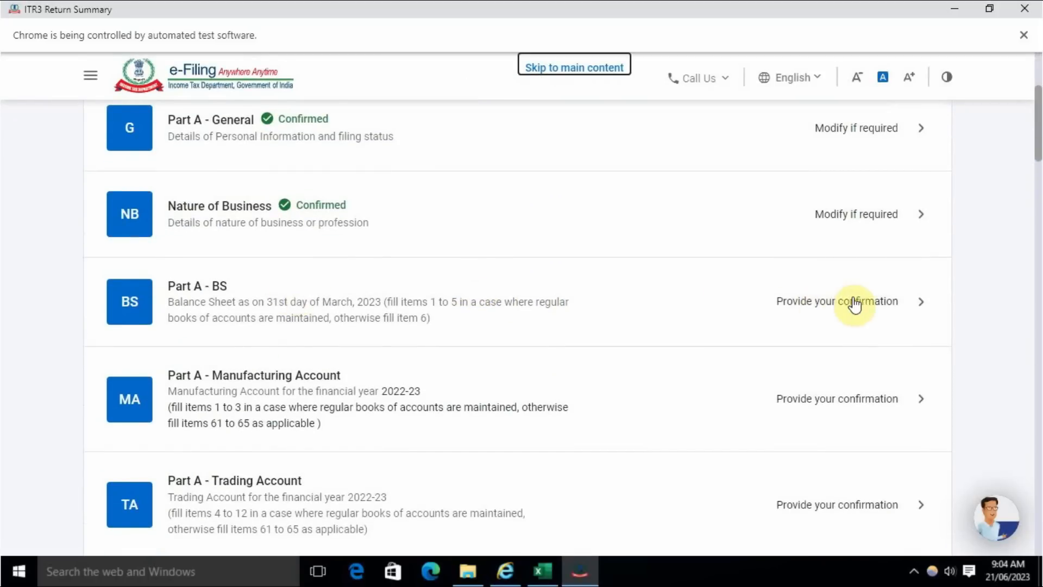
pyautogui.click(855, 303)
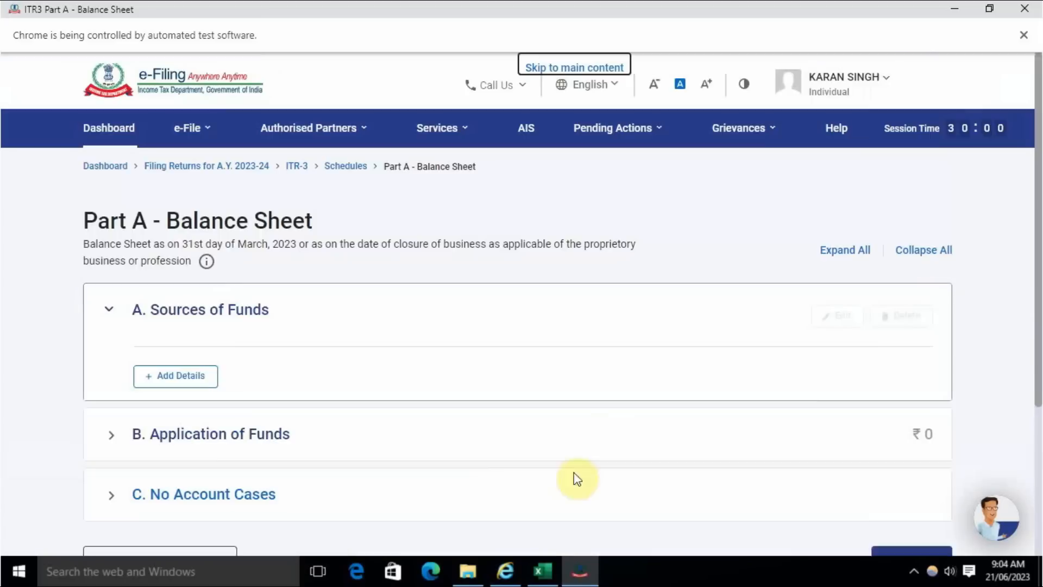
# - Switch to the Excel workbook, review its balance sheet and profit and loss sheets, and return to the e-Filing portal
pyautogui.click(535, 572)
pyautogui.click(615, 277)
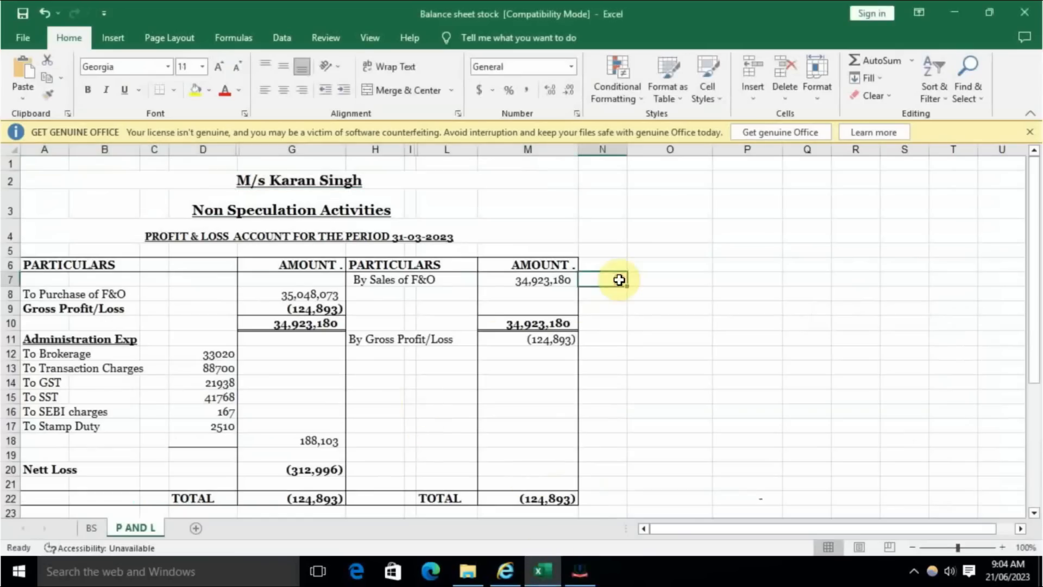
pyautogui.scroll(-3, 168, 454)
pyautogui.click(100, 527)
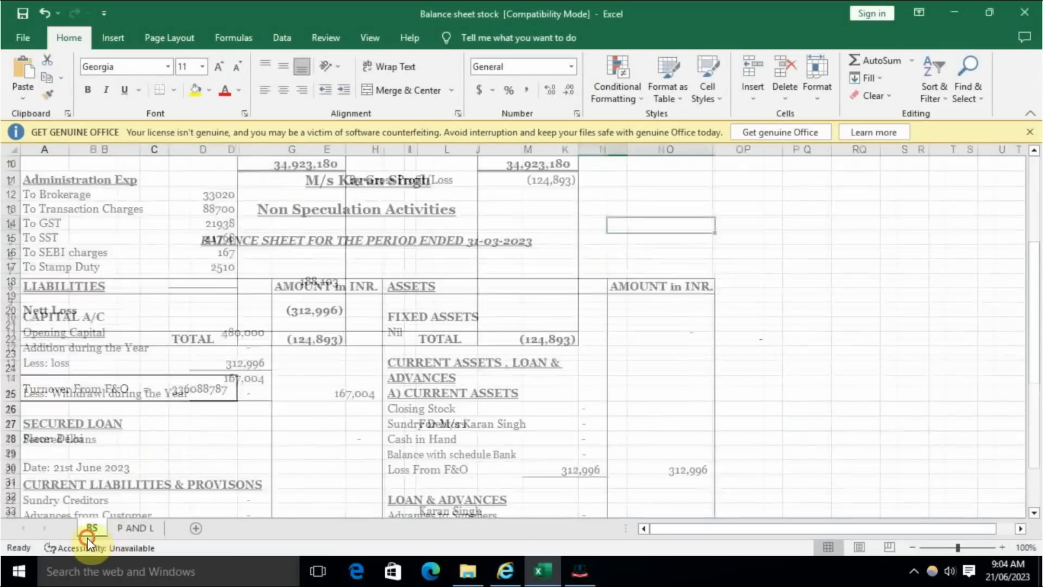
pyautogui.click(758, 299)
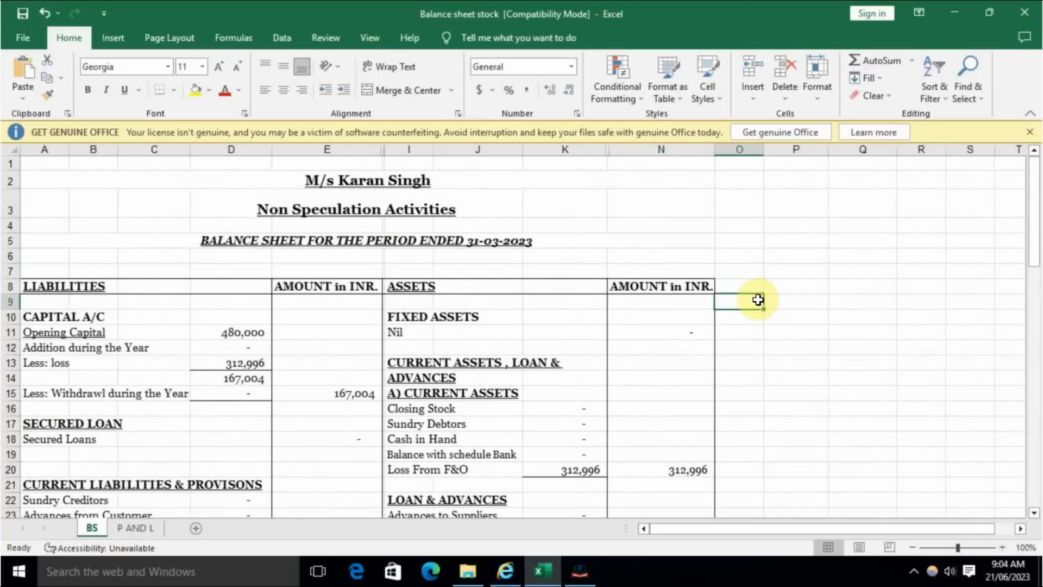
pyautogui.click(136, 528)
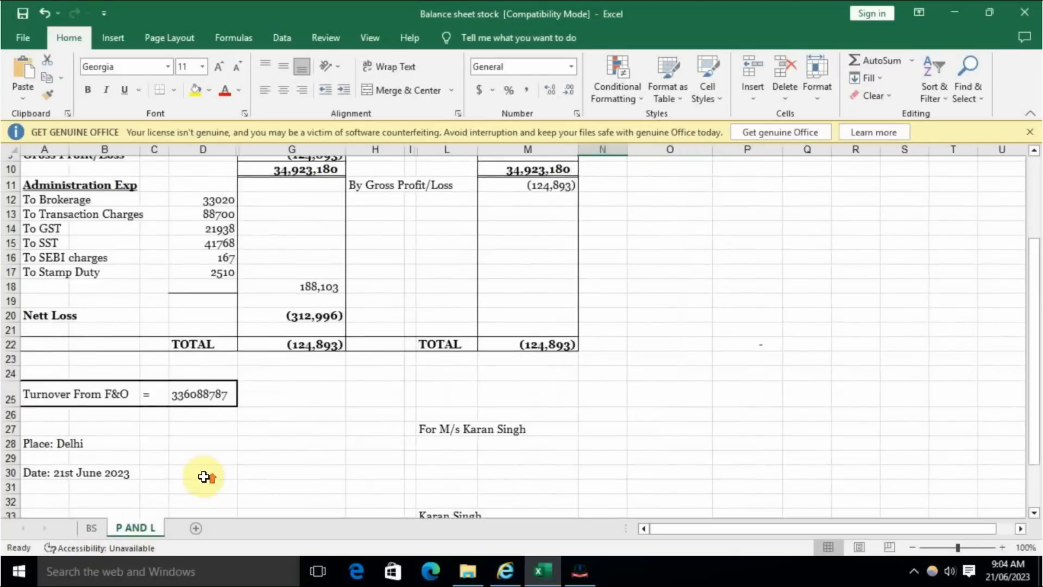
pyautogui.scroll(3, 204, 476)
pyautogui.click(526, 249)
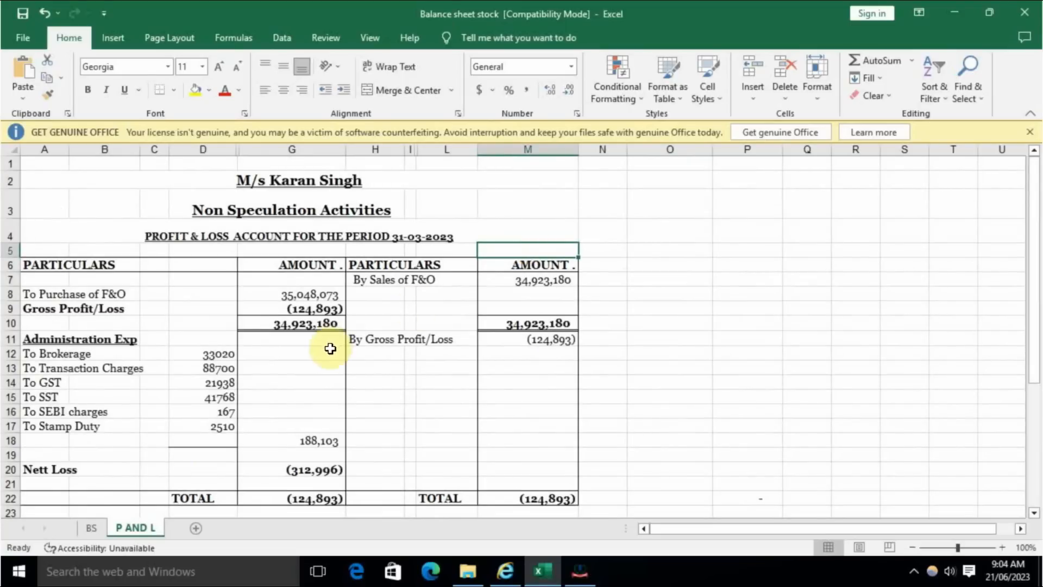
pyautogui.click(92, 528)
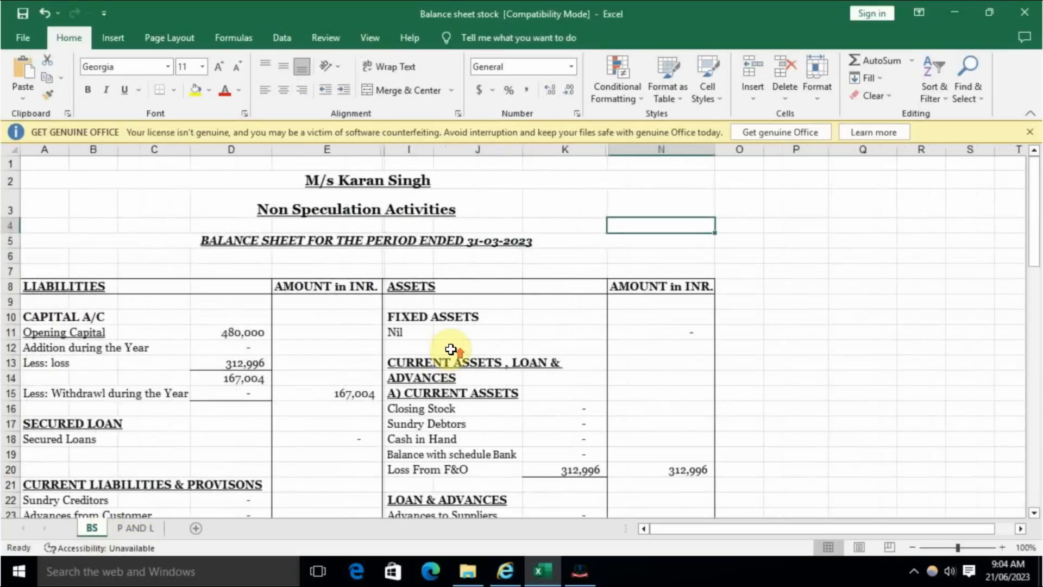
pyautogui.hotkey('alt', 'Tab')
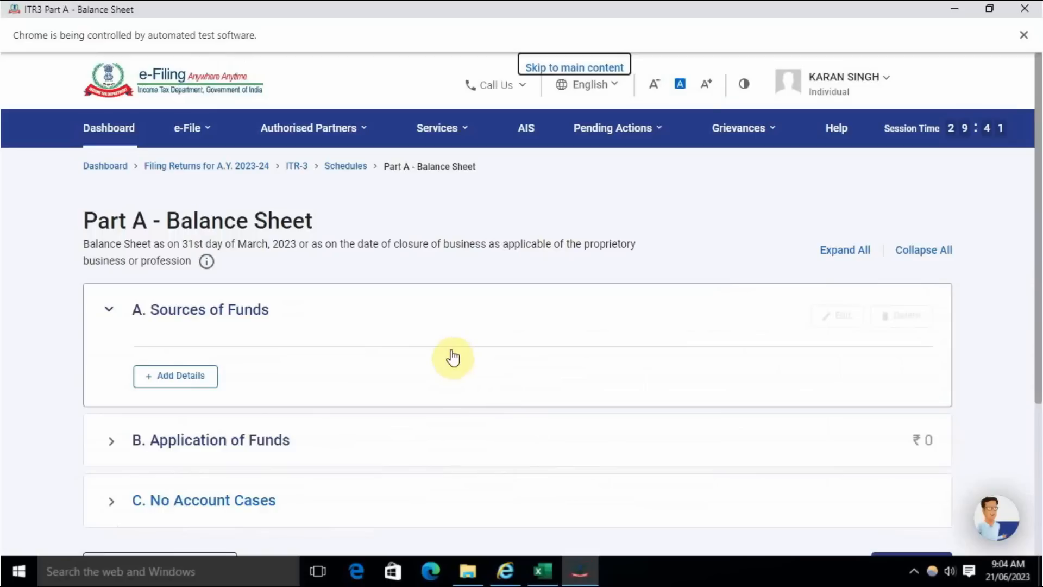
# - Start adding details under A. Sources of Funds in the Balance Sheet schedule
pyautogui.scroll(-4, 380, 366)
pyautogui.press('Tab')
pyautogui.hotkey('alt', 'Tab')
pyautogui.hotkey('alt', 'Tab')
pyautogui.click(188, 187)
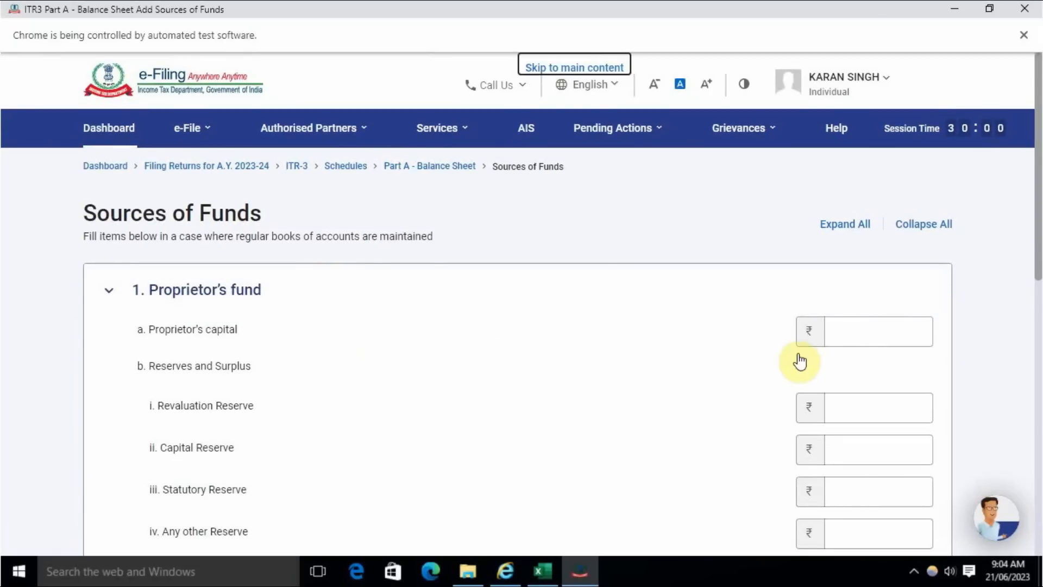
# - Look up the closing capital in the Excel balance sheet and enter 167004 as the proprietor's capital in the portal
pyautogui.hotkey('alt', 'Tab')
pyautogui.click(349, 394)
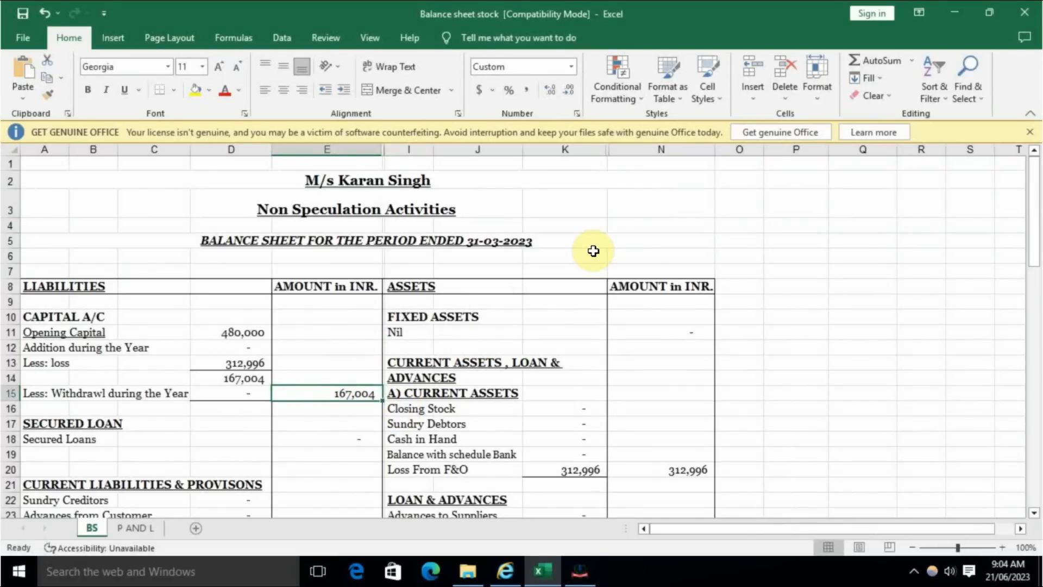
pyautogui.hotkey('alt', 'Tab')
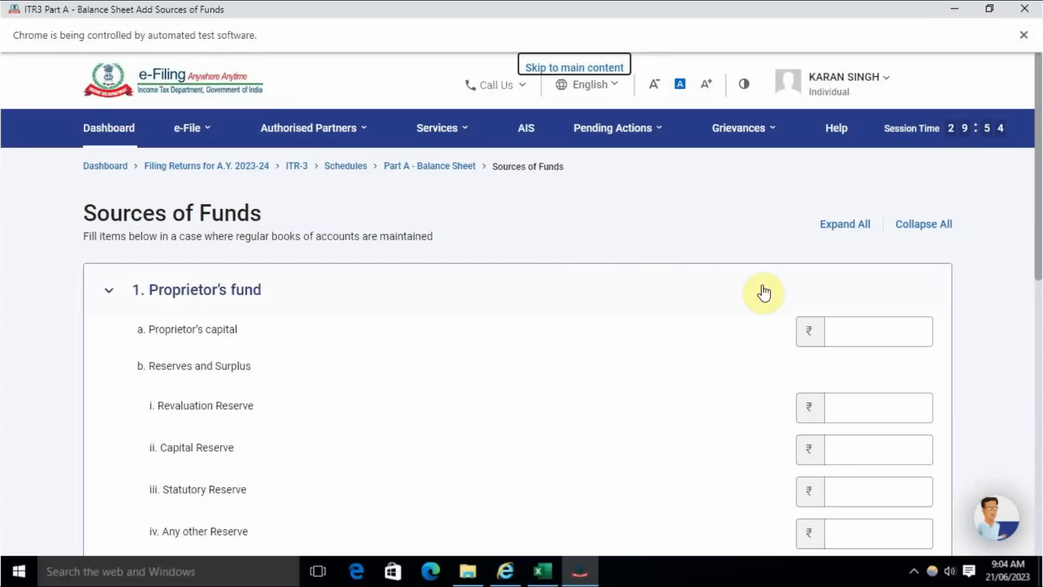
pyautogui.click(847, 321)
pyautogui.write('167004')
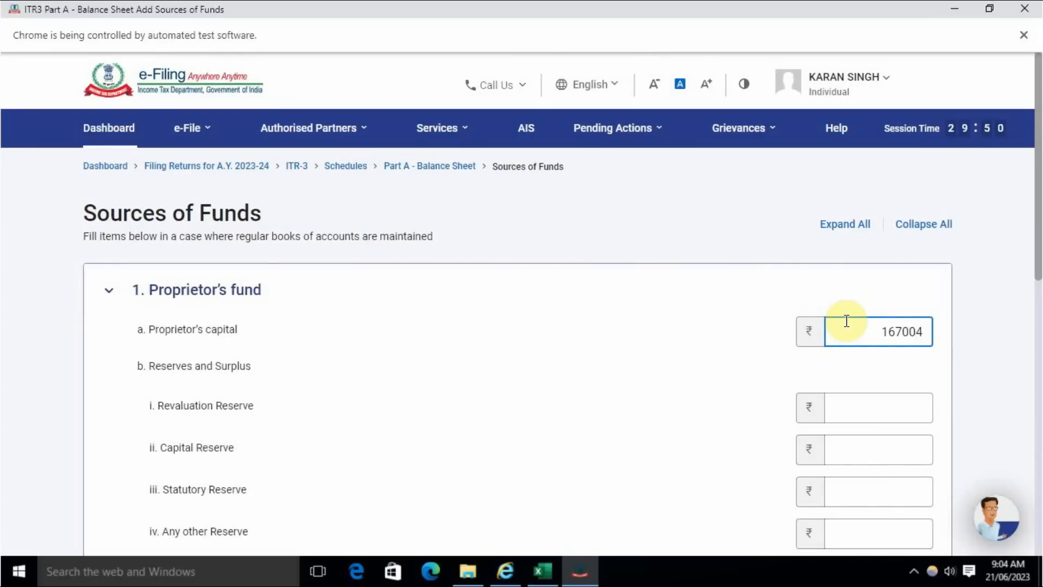
pyautogui.click(726, 353)
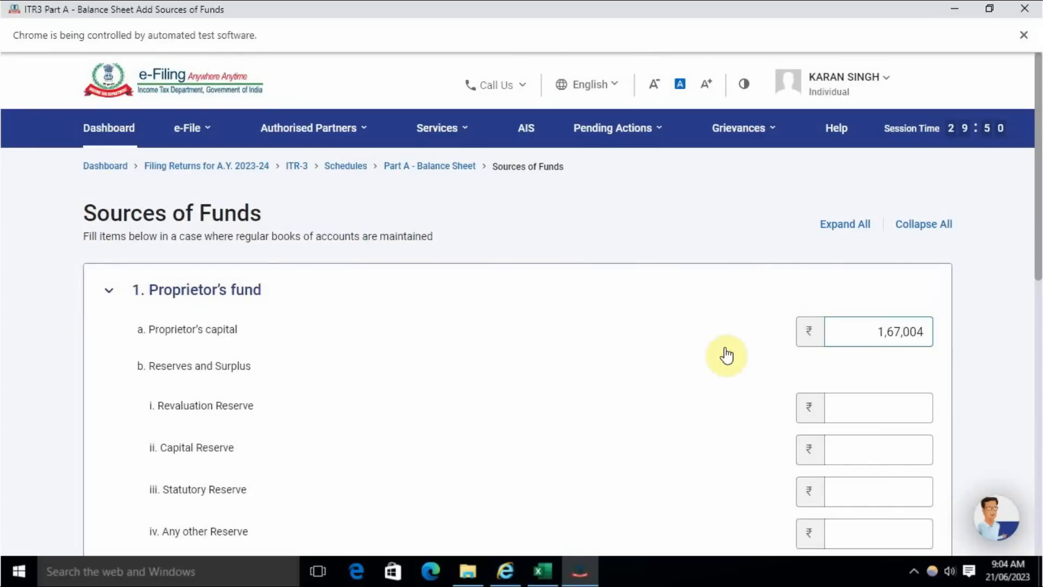
# - Check the other current liability in the Excel balance sheet and add the Sources of Funds details to the portal's Balance Sheet
pyautogui.hotkey('alt', 'Tab')
pyautogui.hotkey('alt', 'Tab')
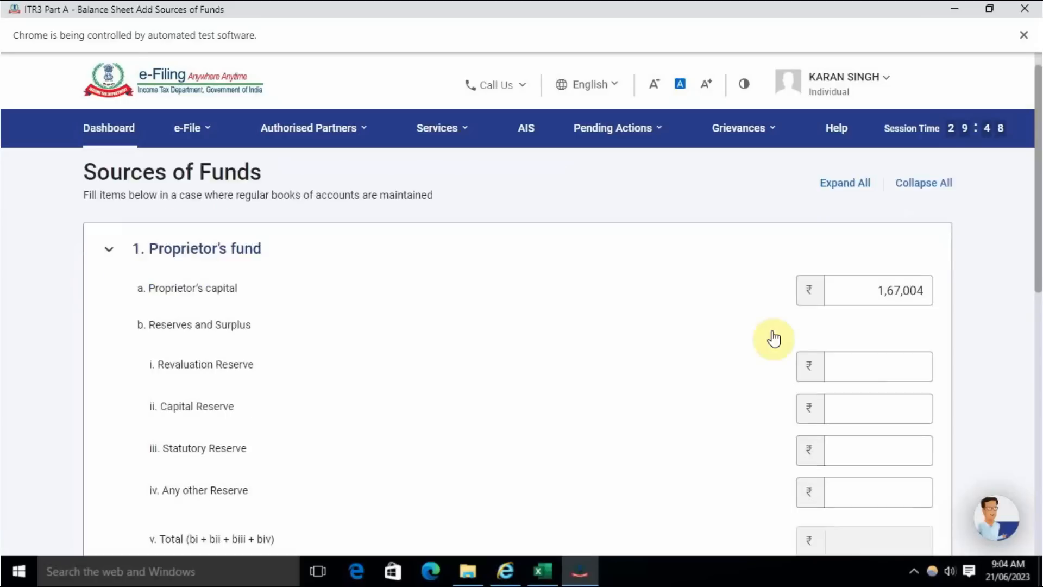
pyautogui.scroll(-5, 776, 337)
pyautogui.scroll(-3, 696, 337)
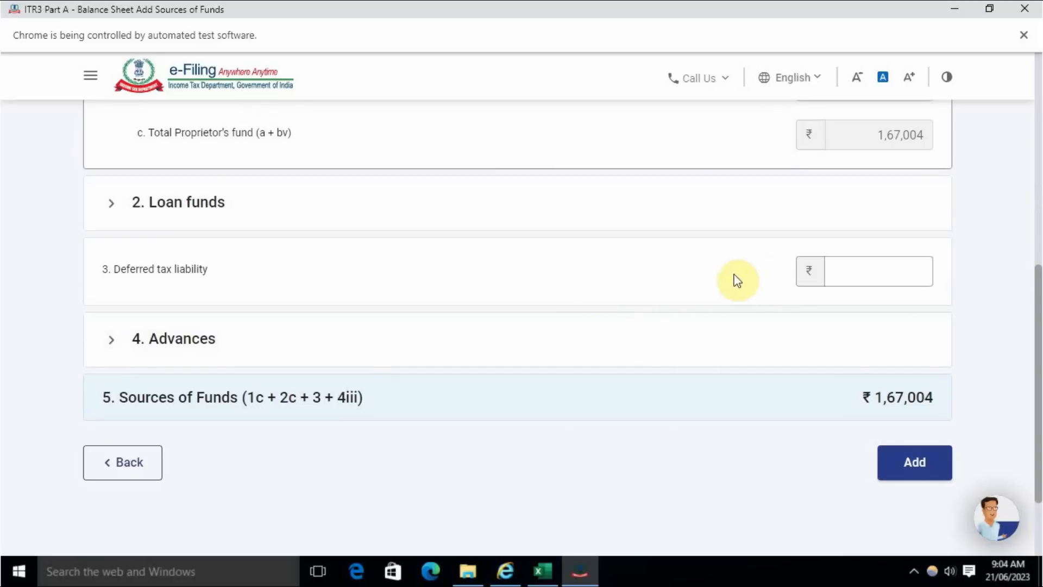
pyautogui.hotkey('alt', 'Tab')
pyautogui.scroll(-3, 370, 392)
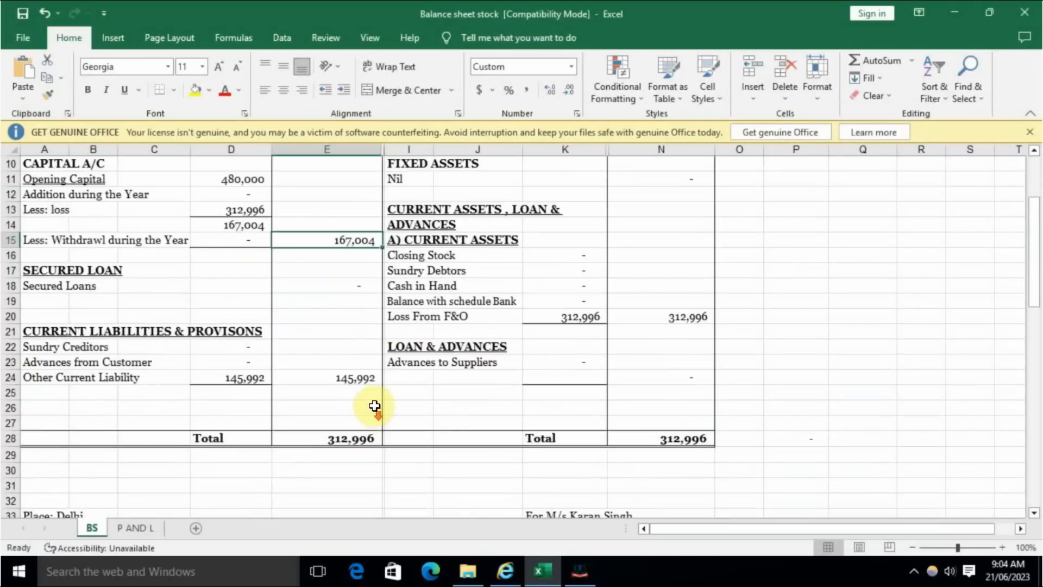
pyautogui.click(231, 378)
pyautogui.hotkey('alt', 'Tab')
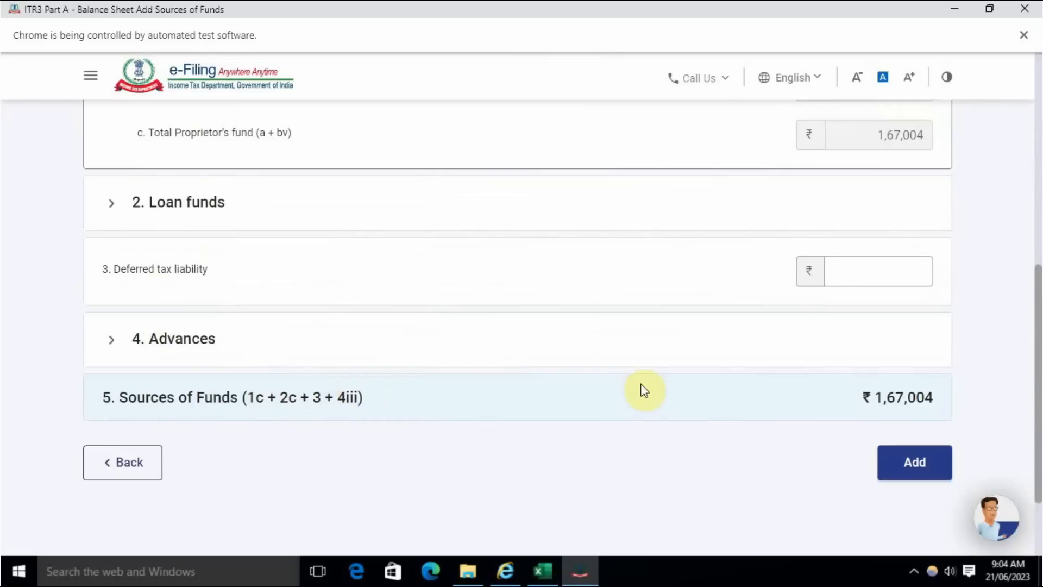
pyautogui.click(924, 464)
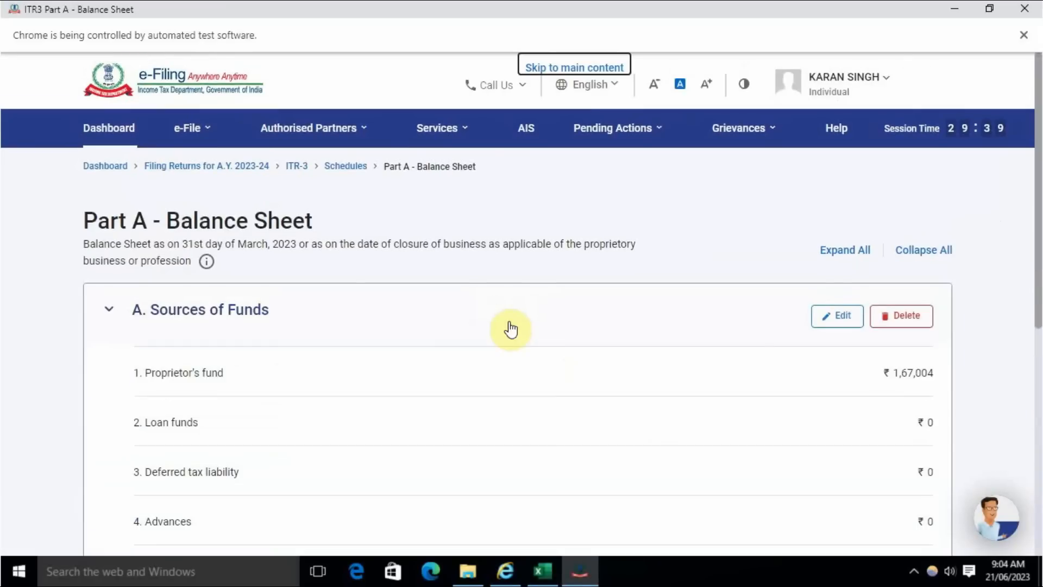
# - Expand B. Application of Funds in the Balance Sheet schedule and start adding its details
pyautogui.scroll(-5, 504, 329)
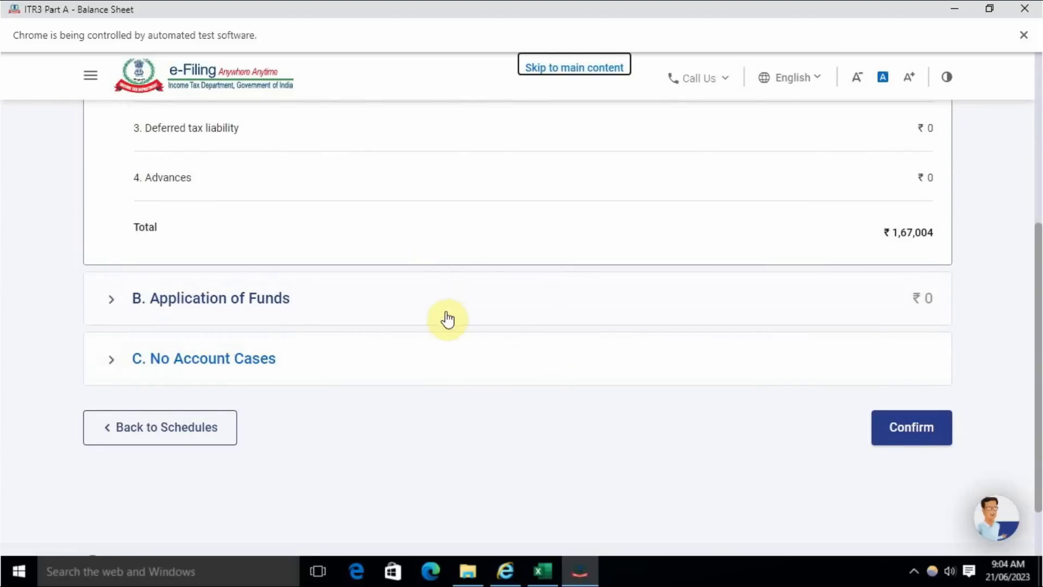
pyautogui.scroll(1, 295, 308)
pyautogui.click(250, 375)
pyautogui.scroll(-4, 247, 380)
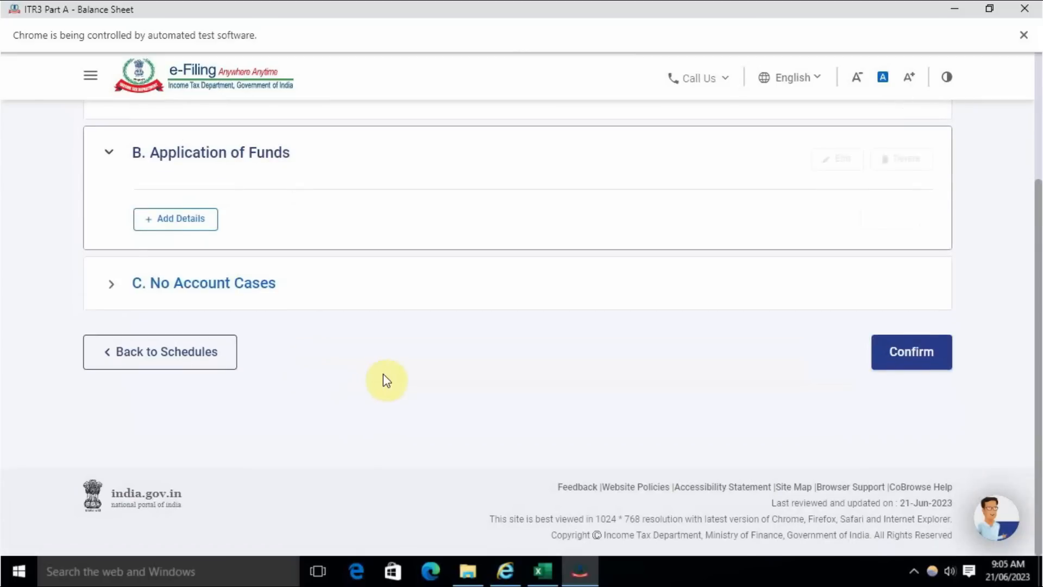
pyautogui.scroll(2, 384, 374)
pyautogui.click(182, 296)
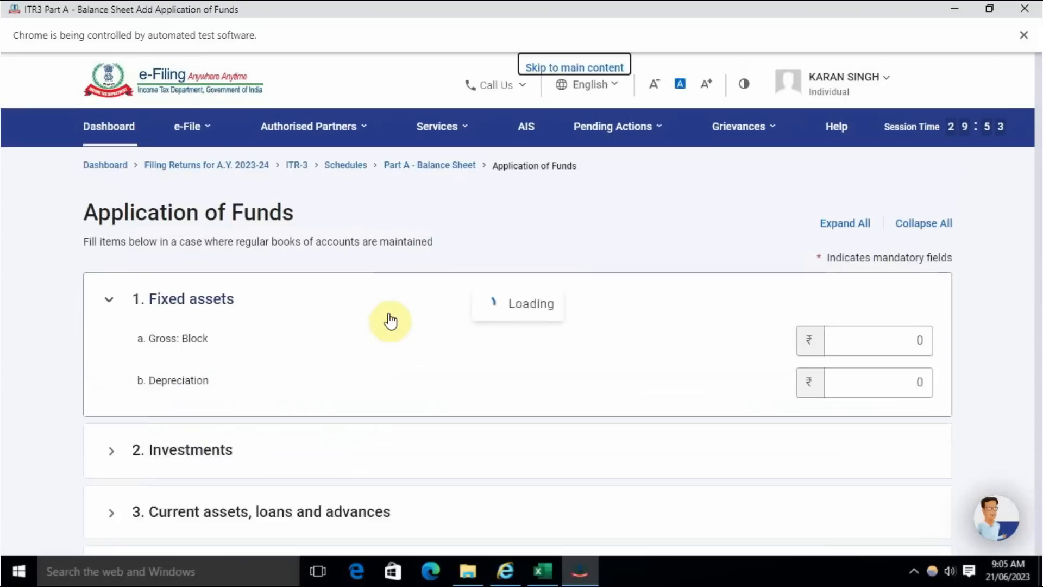
# - Examine the Fixed assets and Investments fields of Application of Funds against the assets in the Excel balance sheet
pyautogui.hotkey('alt', 'Tab')
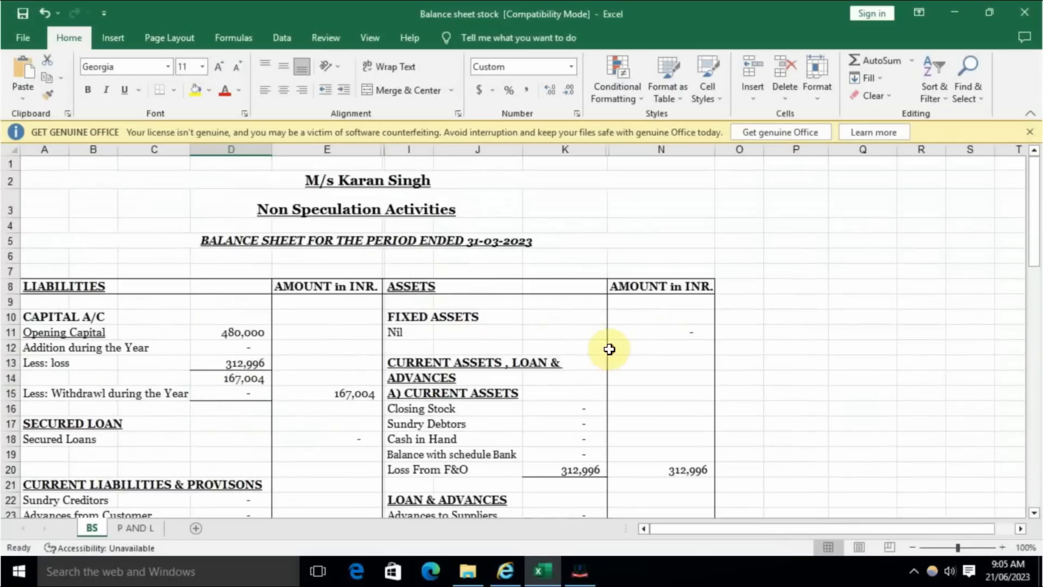
pyautogui.hotkey('alt', 'Tab')
pyautogui.scroll(-3, 409, 334)
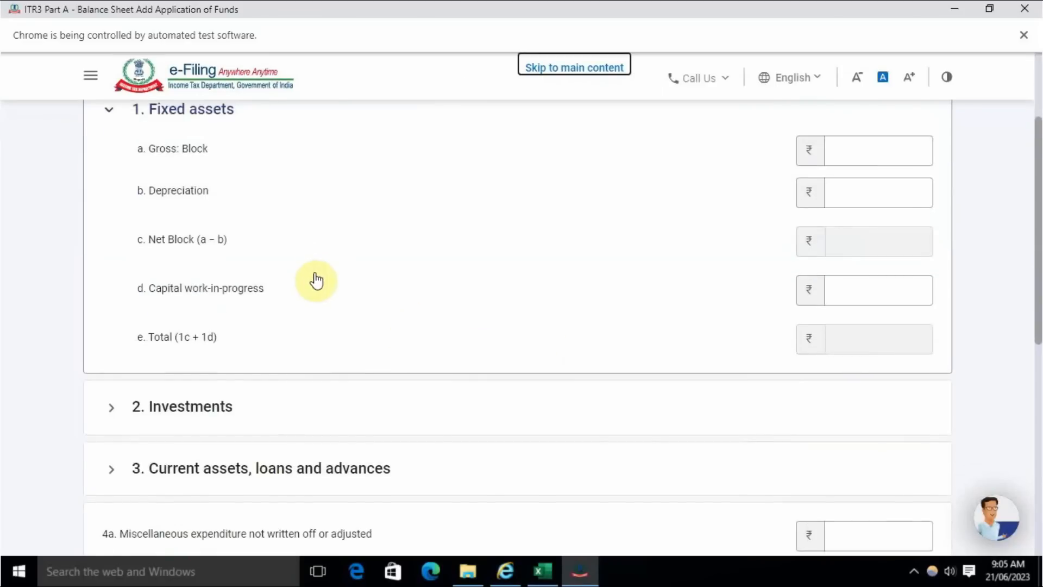
pyautogui.scroll(-3, 316, 281)
pyautogui.click(287, 269)
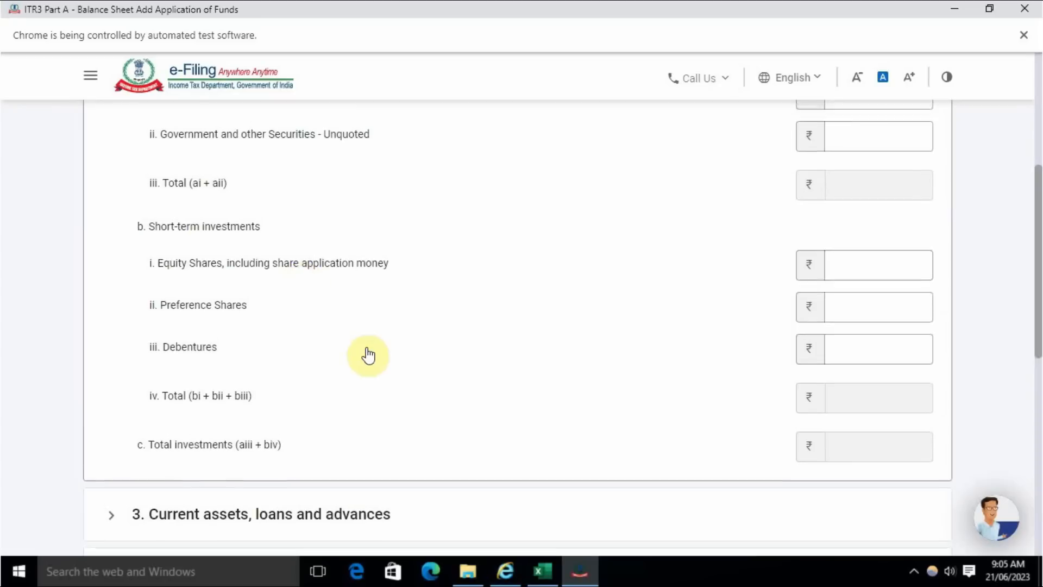
pyautogui.scroll(2, 369, 354)
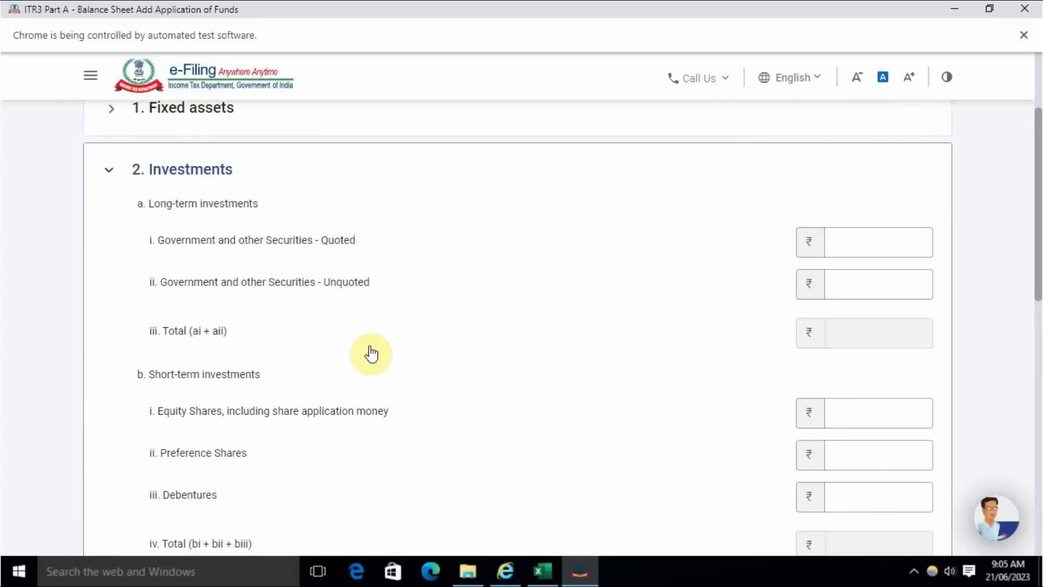
pyautogui.scroll(-1, 371, 354)
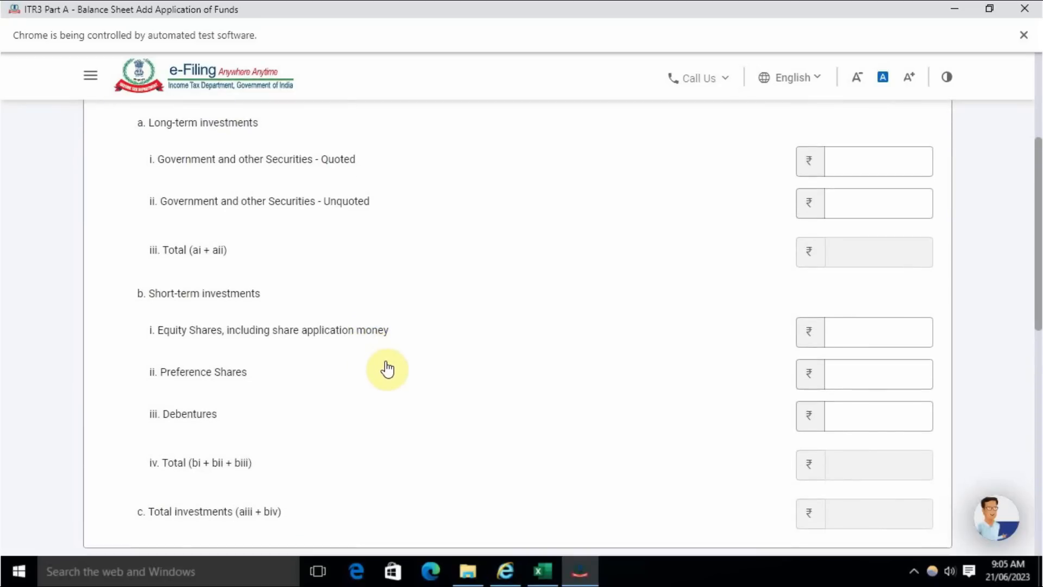
pyautogui.scroll(-1, 387, 369)
pyautogui.scroll(-3, 391, 385)
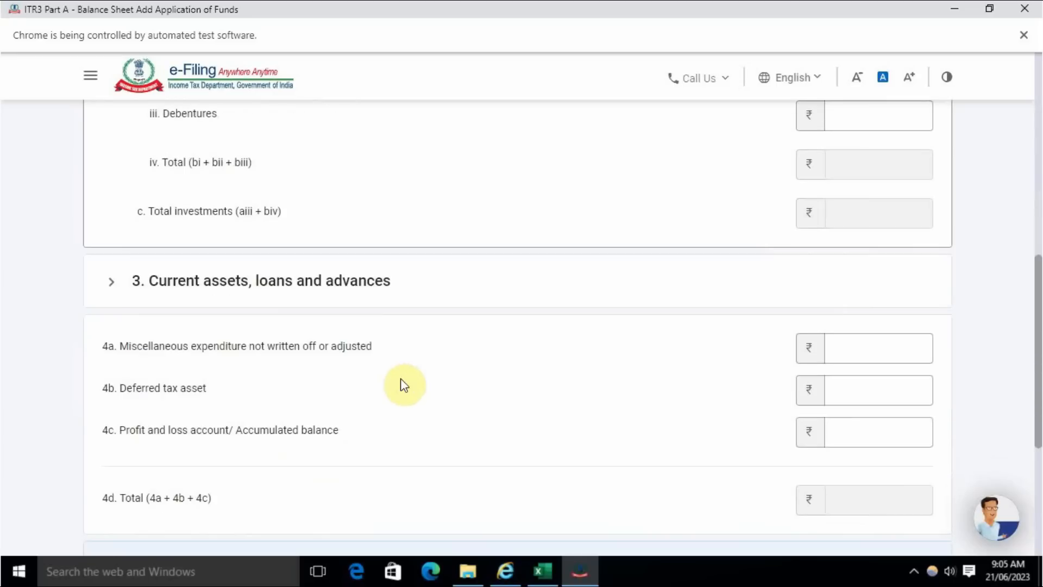
# - Expand Current assets, loans and advances and look up the Loss From F&O amount in the Excel balance sheet
pyautogui.click(315, 287)
pyautogui.scroll(-4, 315, 292)
pyautogui.scroll(-2, 321, 299)
pyautogui.scroll(3, 328, 310)
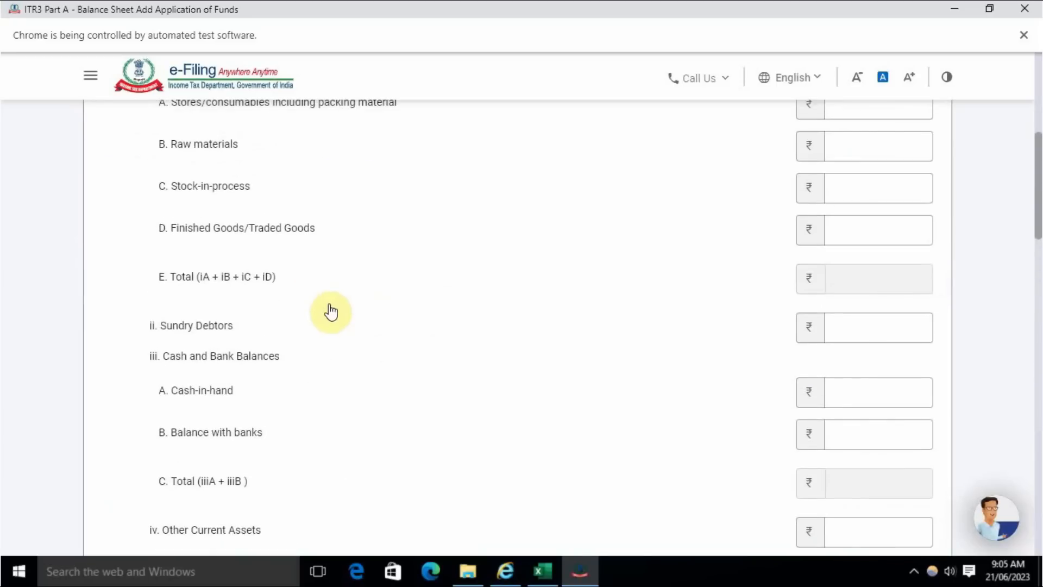
pyautogui.hotkey('alt', 'Tab')
pyautogui.click(565, 471)
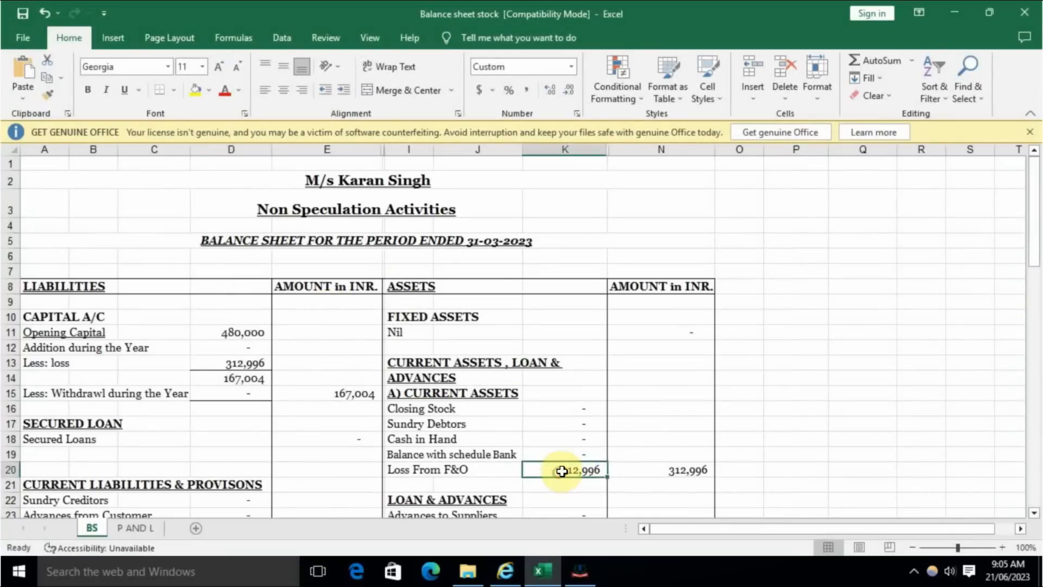
pyautogui.hotkey('alt', 'Tab')
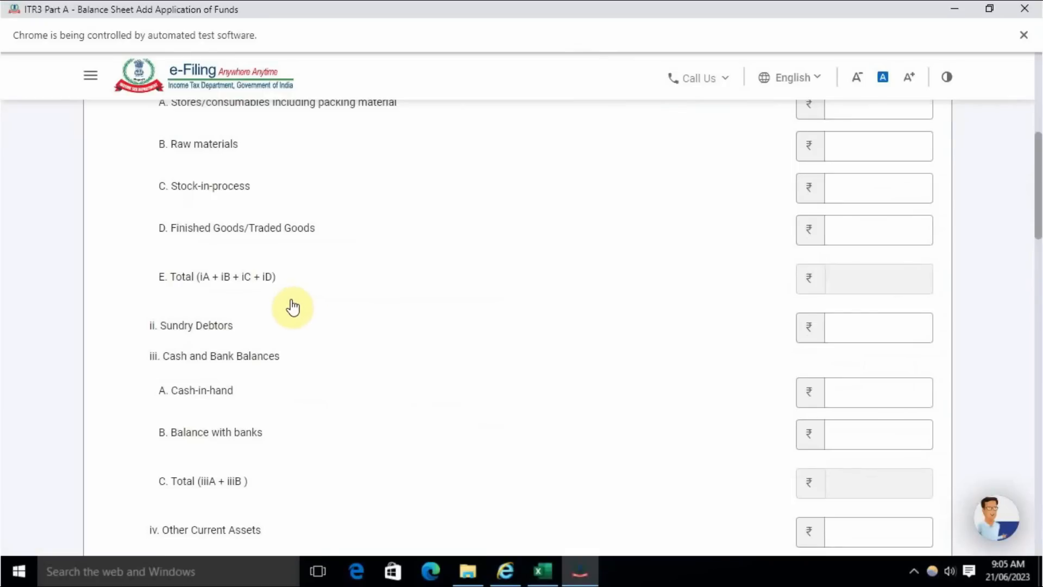
# - Enter the F&O loss of 312996 as Other Current Assets, rechecking the amount against the Excel balance sheet
pyautogui.scroll(-5, 299, 335)
pyautogui.click(883, 226)
pyautogui.hotkey('alt', 'Tab')
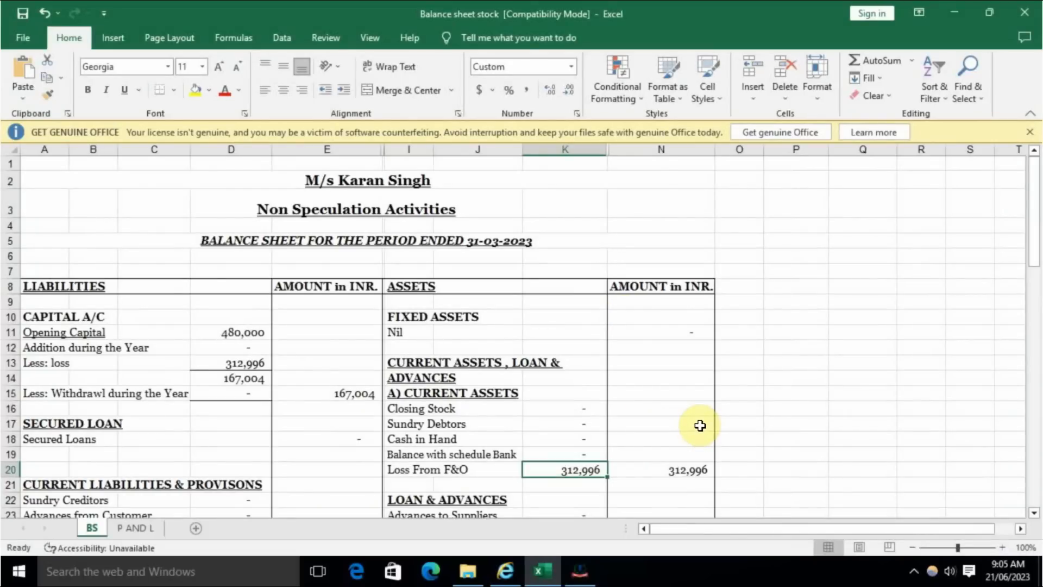
pyautogui.hotkey('alt', 'Tab')
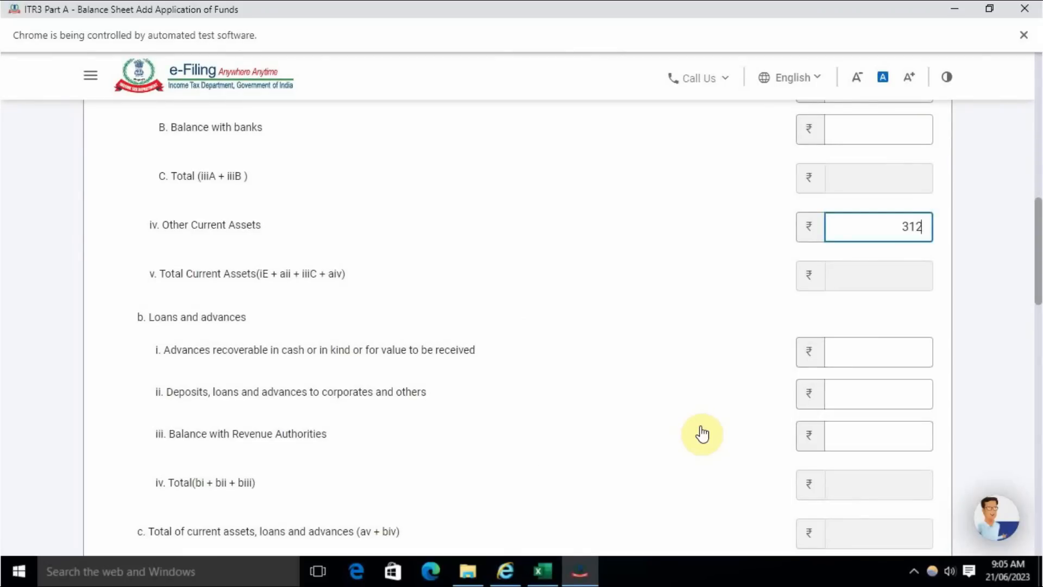
pyautogui.write('312996')
pyautogui.click(709, 288)
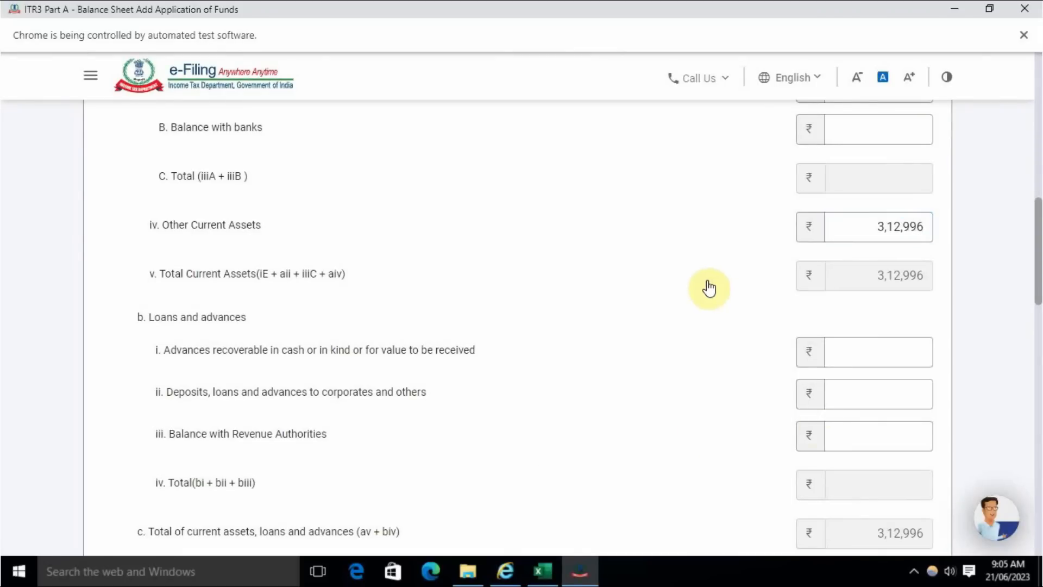
# - Switch to Excel and examine the P AND L sheet's F&O sales, purchases, gross loss, administration expenses and net loss
pyautogui.hotkey('alt', 'Tab')
pyautogui.scroll(-2, 565, 348)
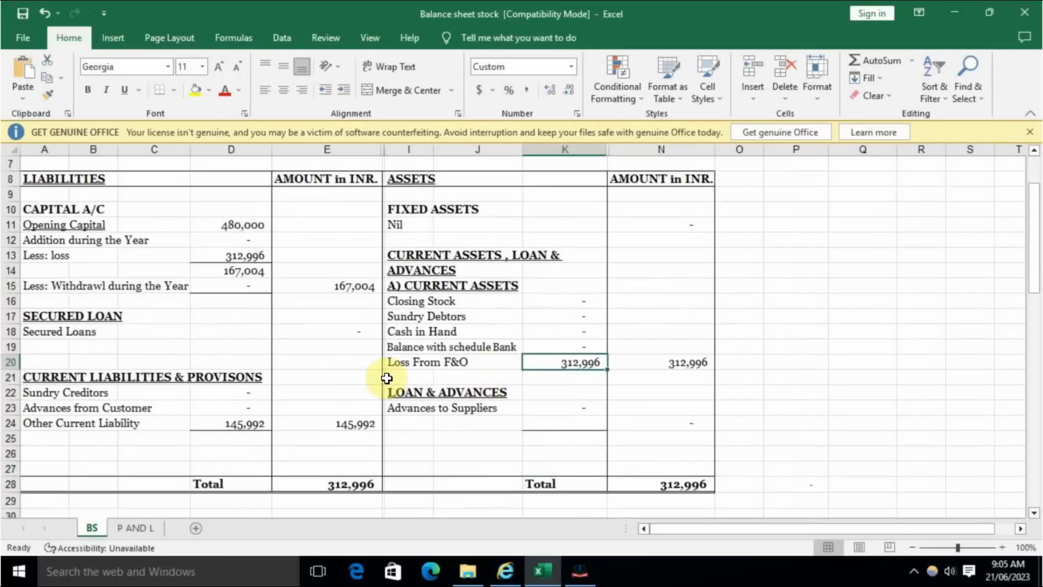
pyautogui.click(136, 528)
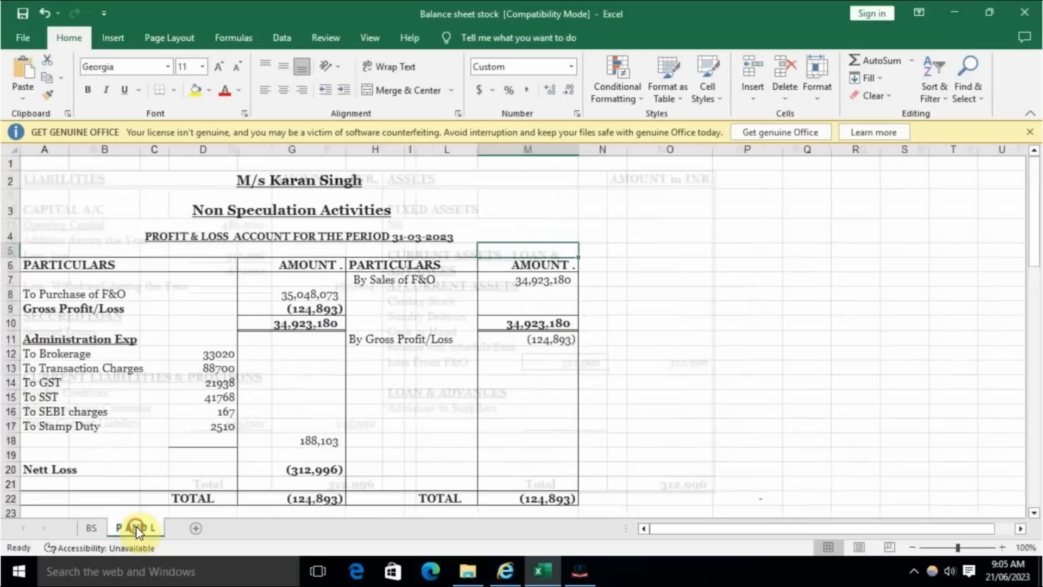
pyautogui.click(699, 336)
pyautogui.click(536, 279)
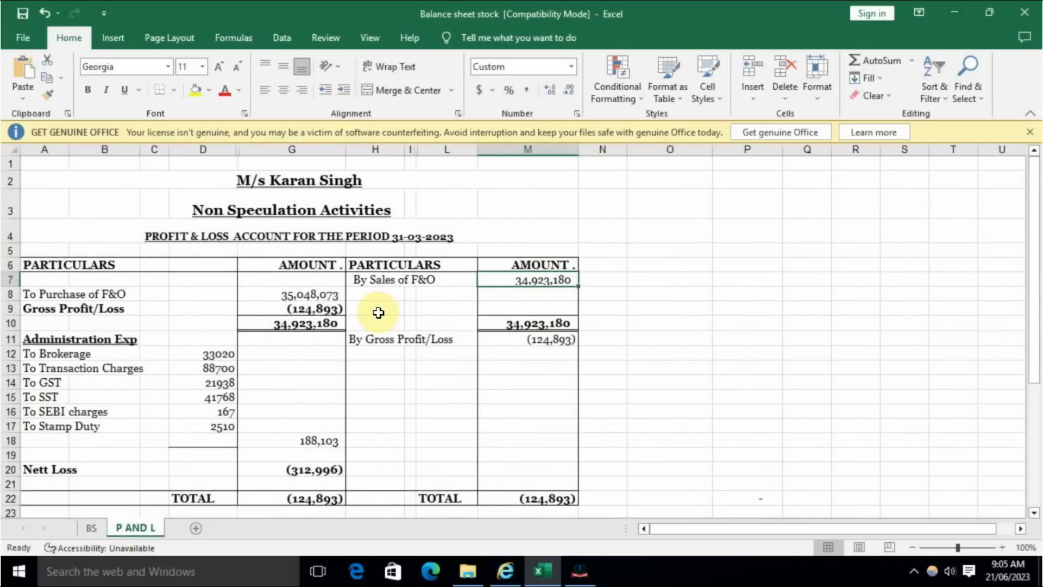
pyautogui.click(305, 296)
pyautogui.click(314, 310)
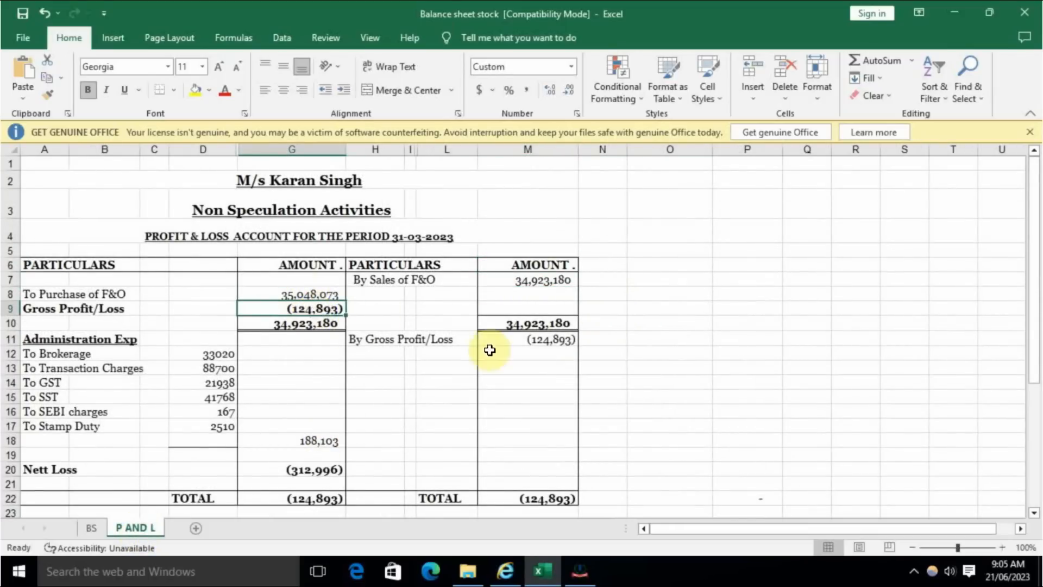
pyautogui.click(541, 339)
pyautogui.moveTo(216, 354); pyautogui.dragTo(214, 426)
pyautogui.click(321, 471)
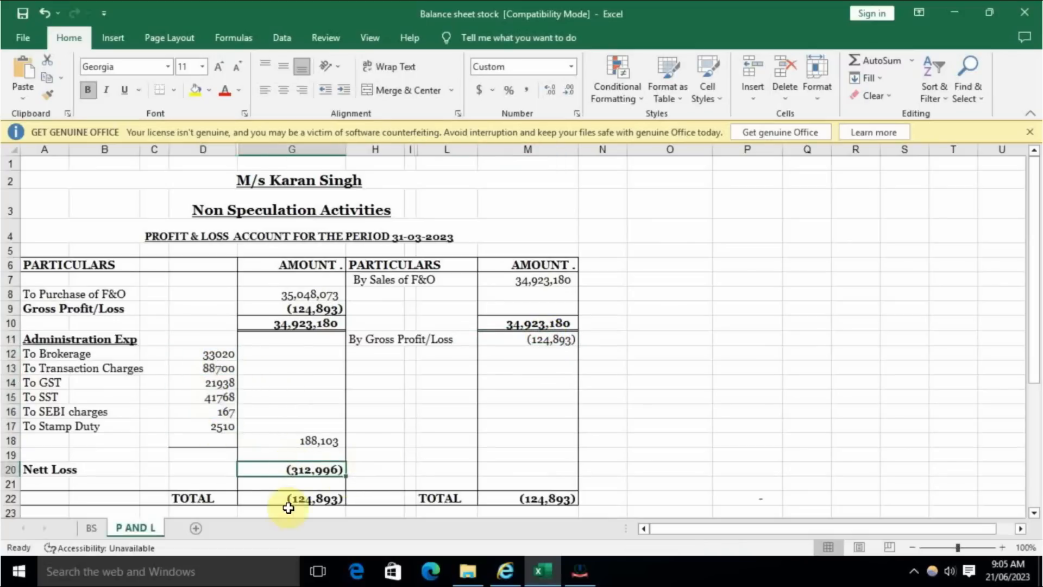
# - Examine the opening capital, loss, net capital and Other Current Liability amounts on the BS sheet
pyautogui.click(97, 534)
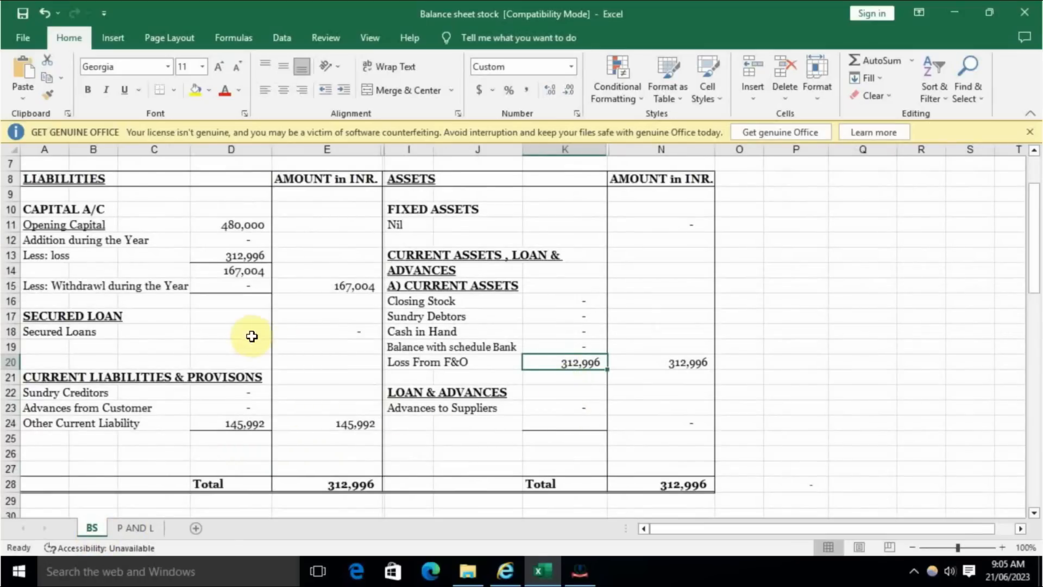
pyautogui.click(247, 261)
pyautogui.click(250, 225)
pyautogui.click(343, 288)
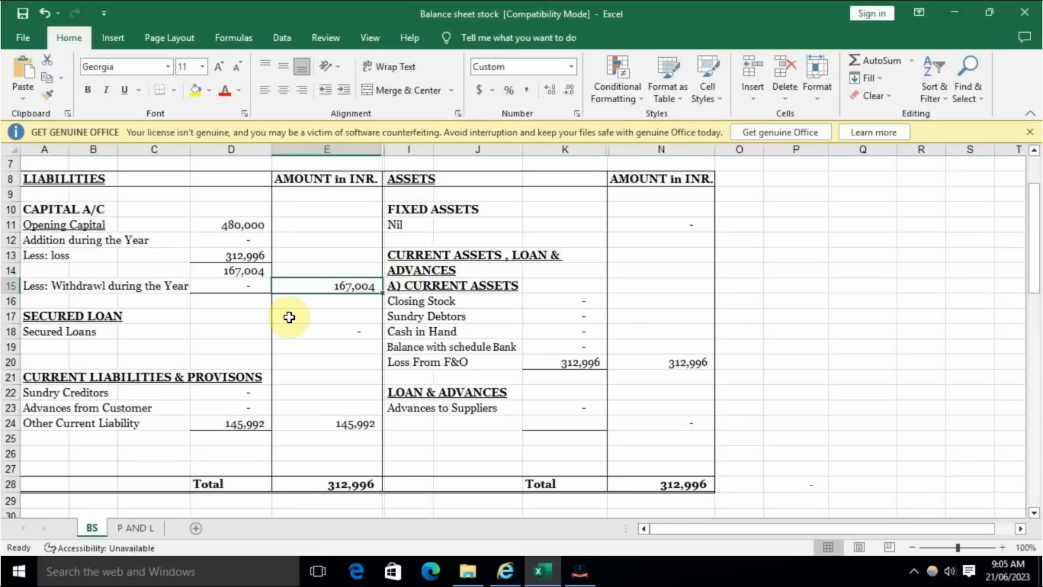
pyautogui.click(227, 425)
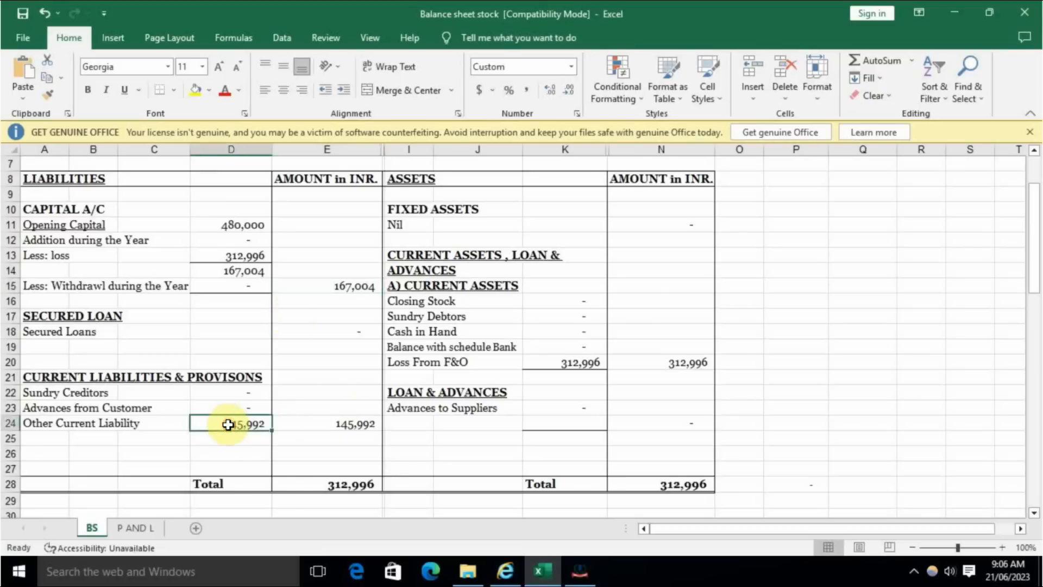
pyautogui.click(346, 432)
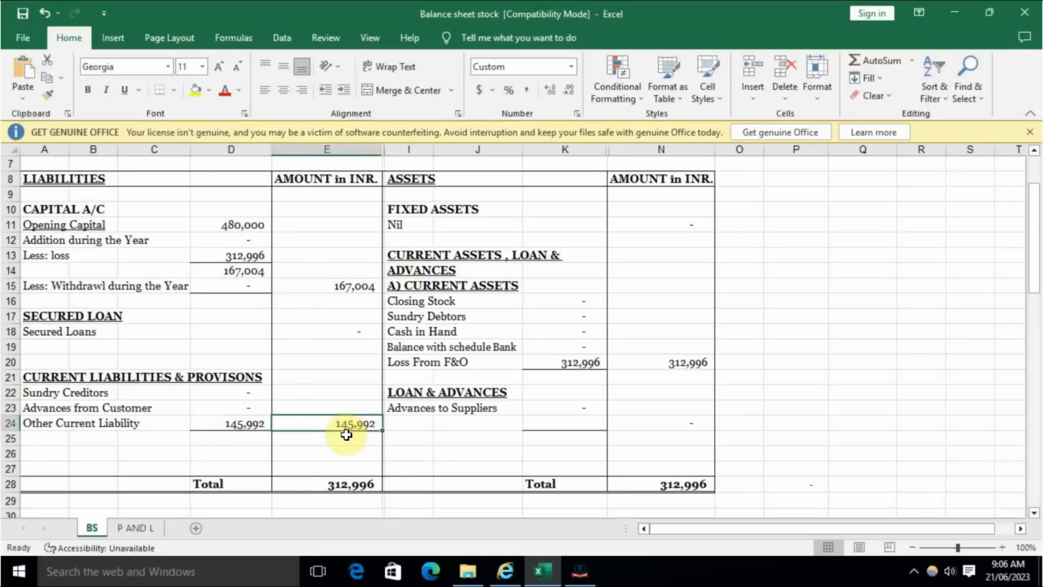
pyautogui.click(139, 529)
# - Enter 145992 as Other Provisions under Current liabilities and provisions in the ITR-3 form, rechecking the Excel balance sheet's Other Current Liability
pyautogui.hotkey('alt', 'Tab')
pyautogui.scroll(-2, 466, 415)
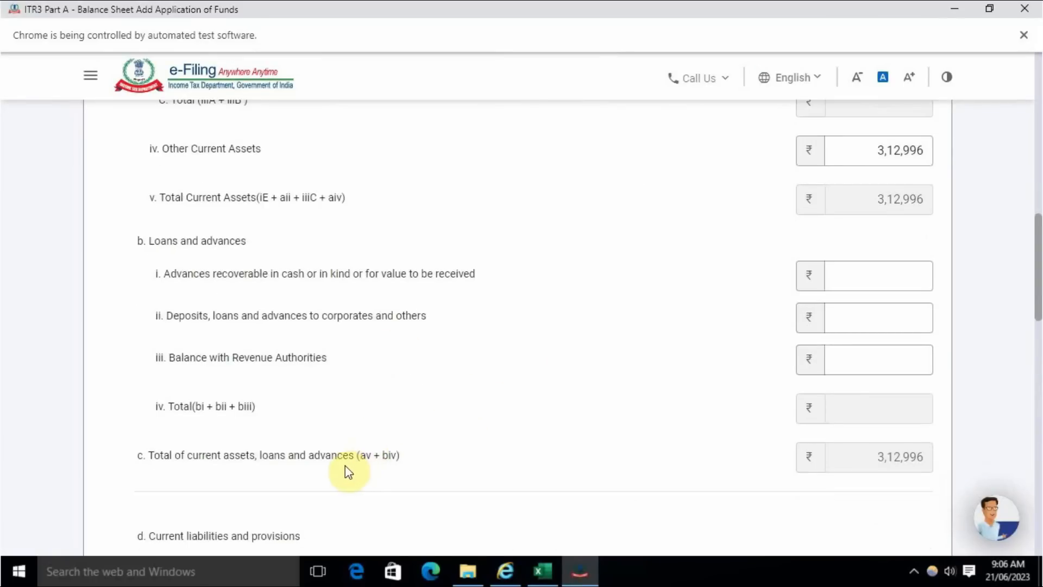
pyautogui.scroll(2, 337, 332)
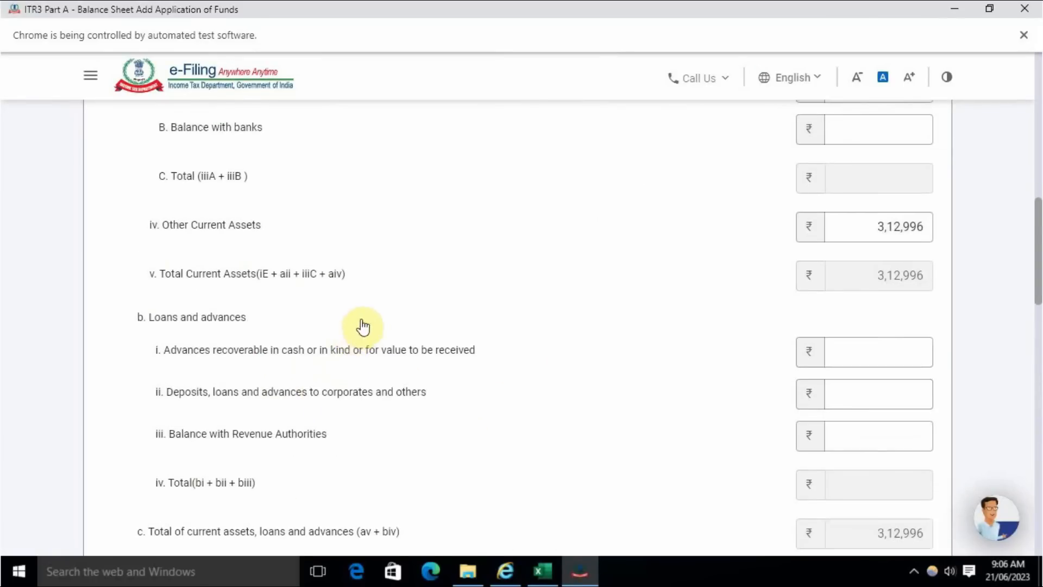
pyautogui.scroll(-4, 663, 398)
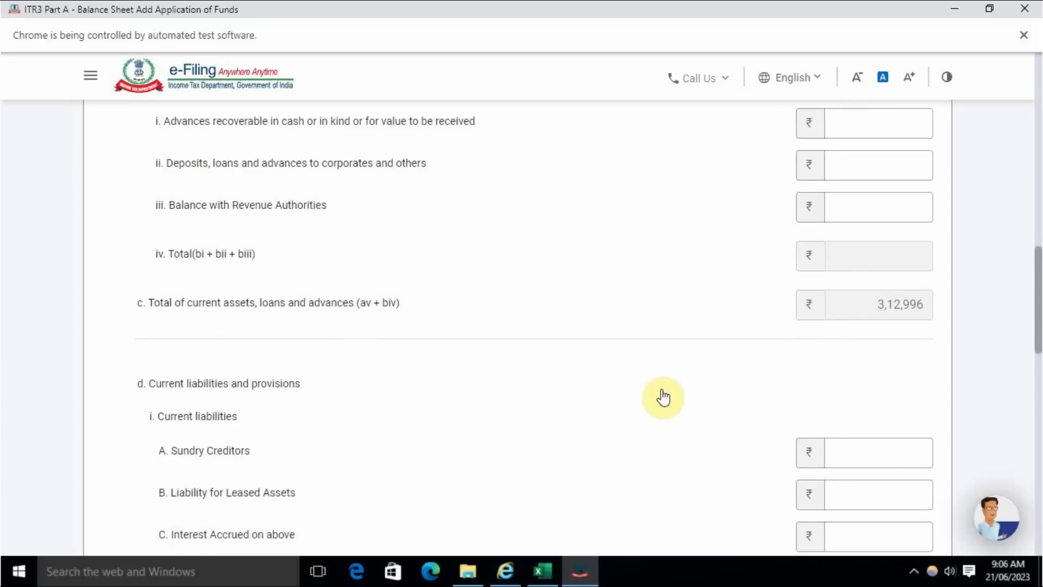
pyautogui.scroll(-2, 664, 397)
pyautogui.scroll(-2, 265, 365)
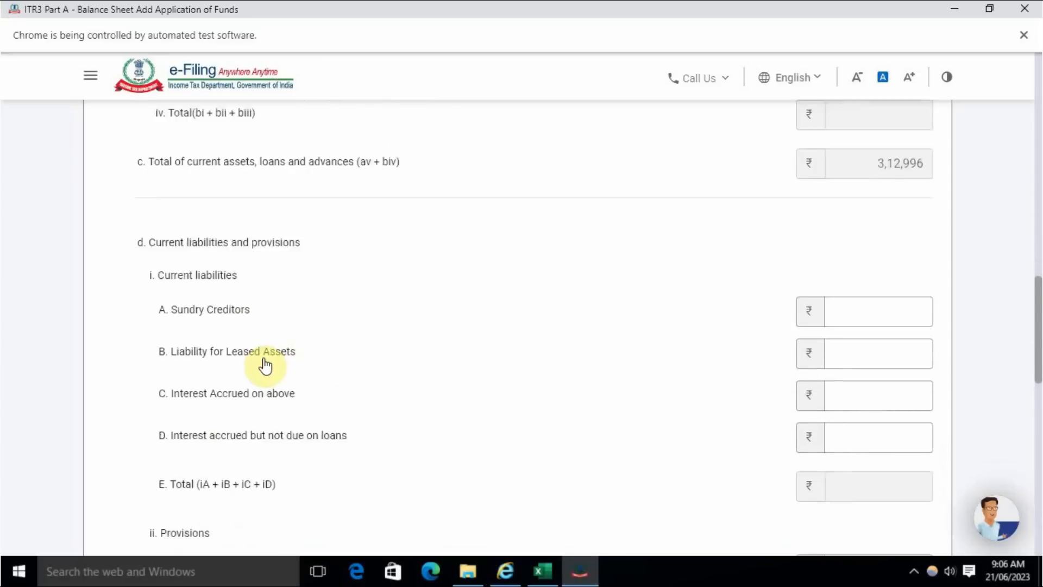
pyautogui.scroll(-2, 272, 359)
pyautogui.scroll(-2, 254, 396)
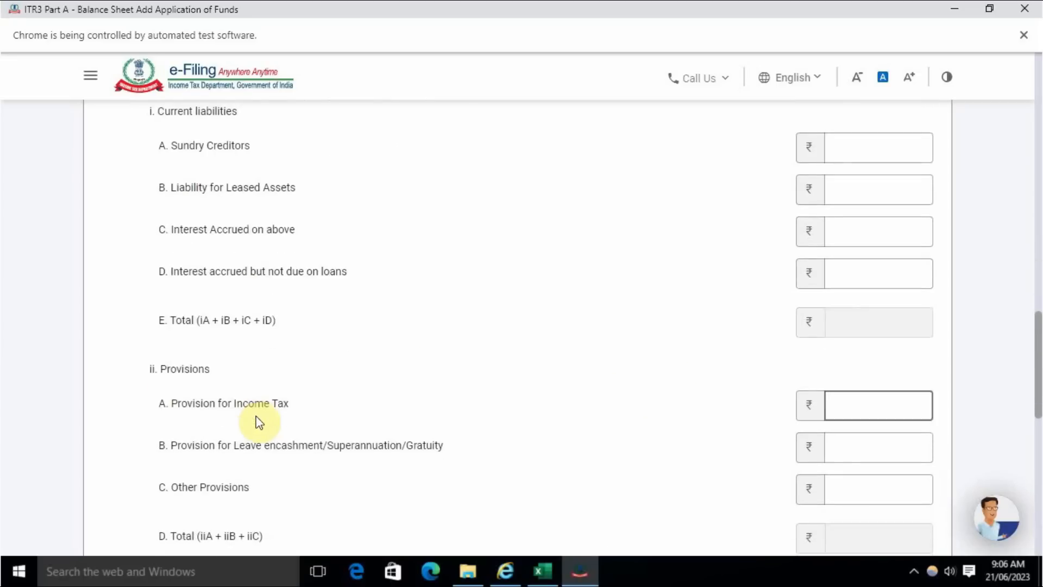
pyautogui.scroll(-1, 258, 421)
pyautogui.hotkey('alt', 'Tab')
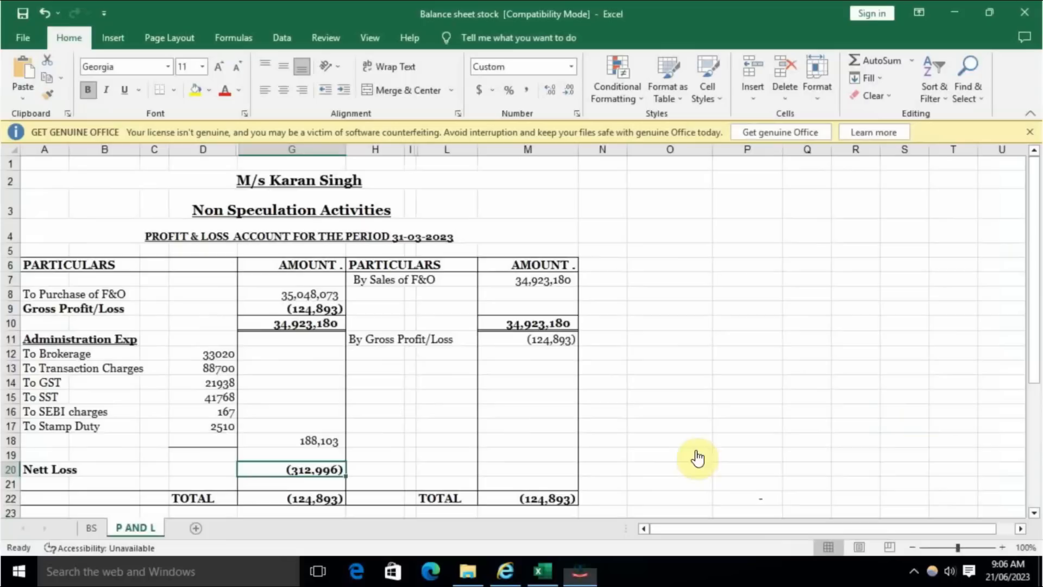
pyautogui.click(91, 527)
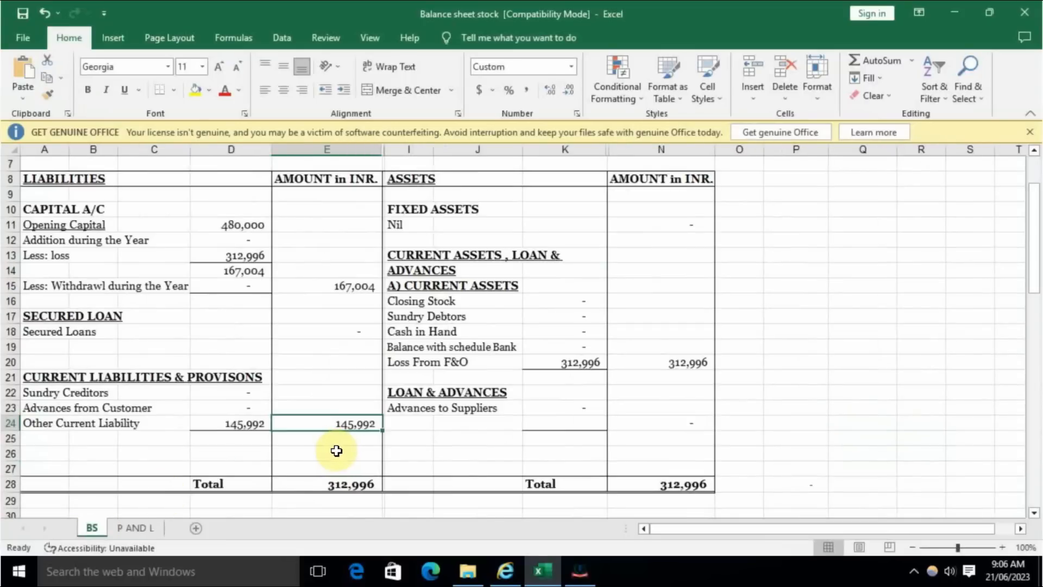
pyautogui.hotkey('alt', 'Tab')
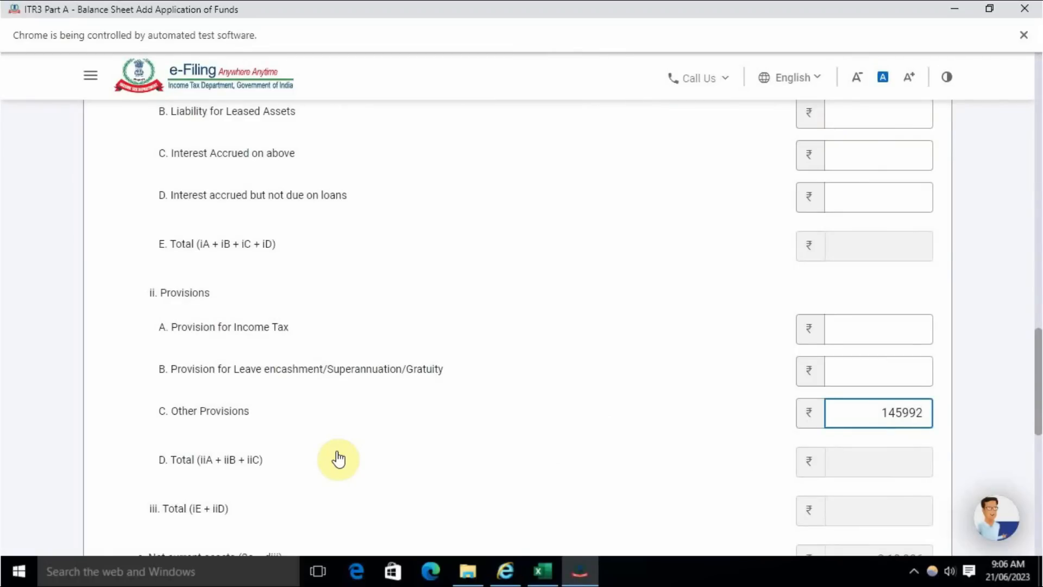
pyautogui.click(338, 460)
# - Check the net current assets and total application of funds, and add the Application of Funds details to the Balance Sheet
pyautogui.scroll(-5, 449, 422)
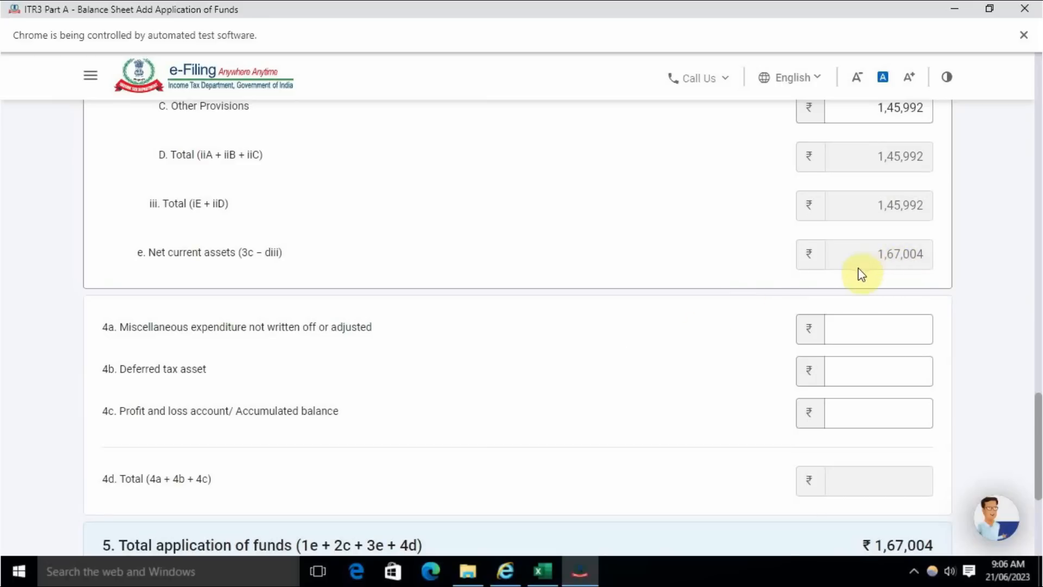
pyautogui.scroll(-3, 701, 360)
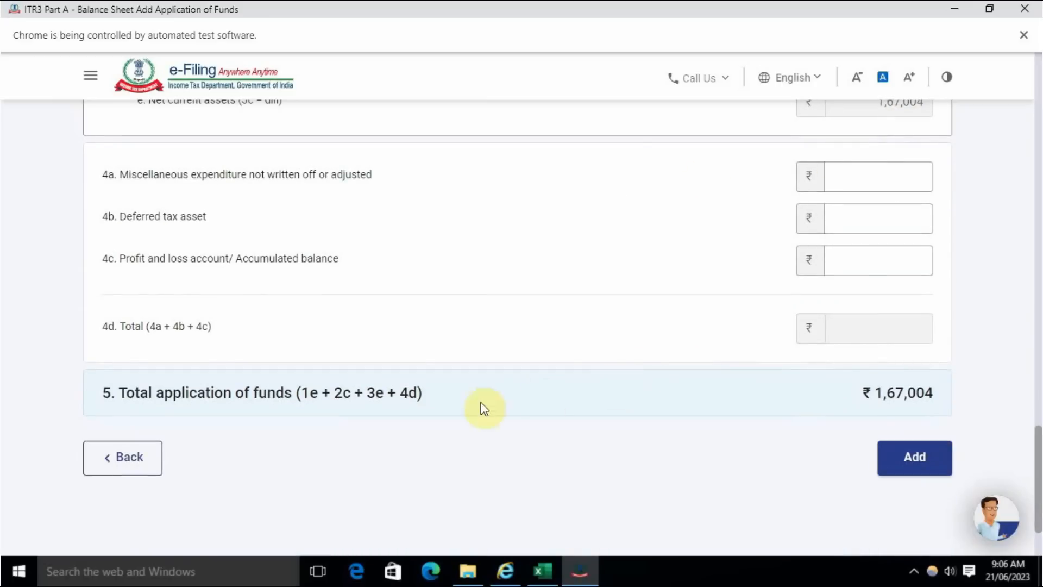
pyautogui.click(915, 458)
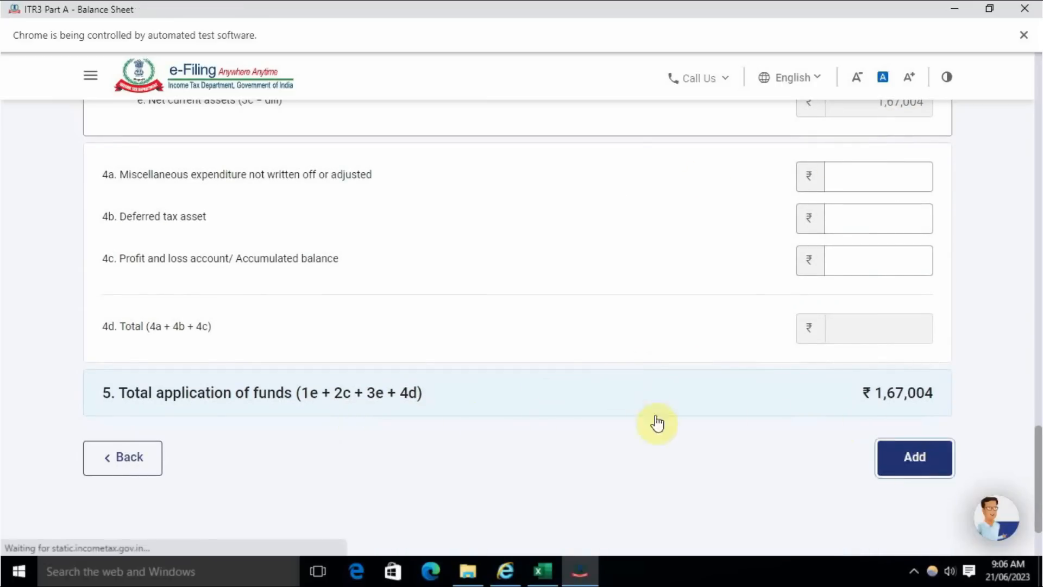
# - Compare the Sources and Application of Funds totals, then confirm the Balance Sheet schedule and accept the Sec 44AA notice
pyautogui.scroll(-2, 603, 399)
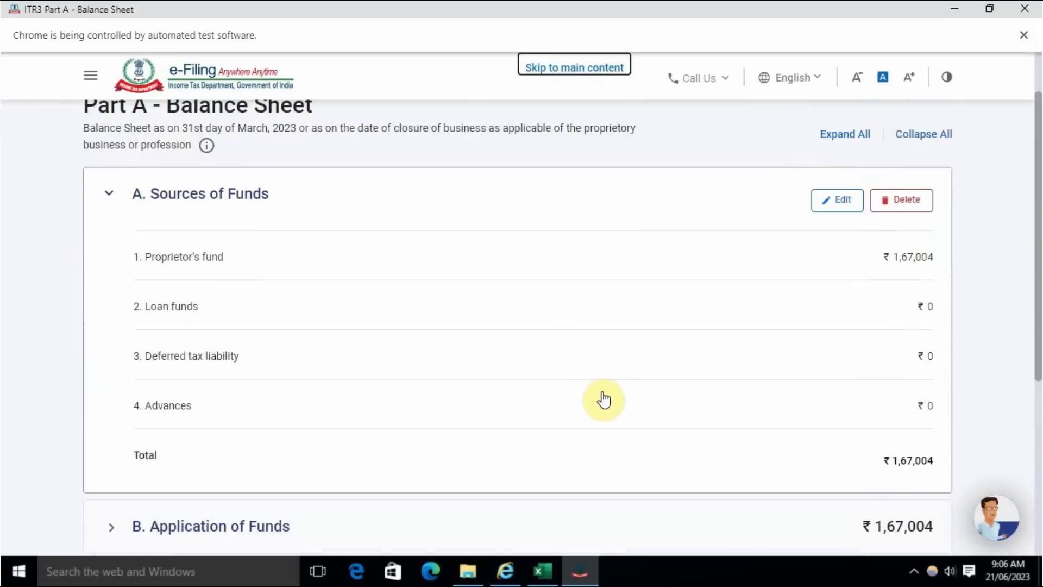
pyautogui.scroll(-1, 929, 368)
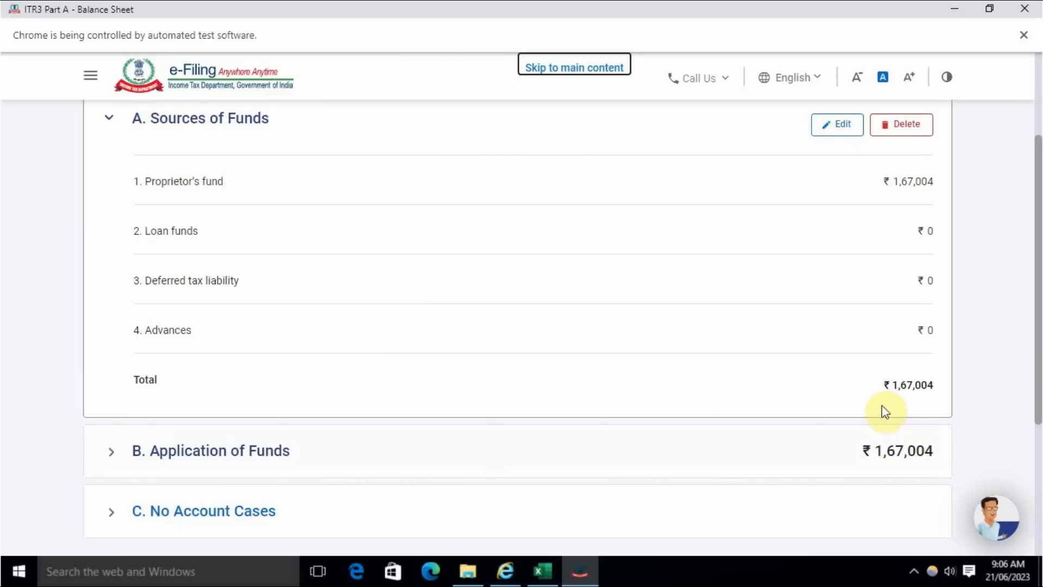
pyautogui.scroll(1, 864, 423)
pyautogui.scroll(-2, 251, 291)
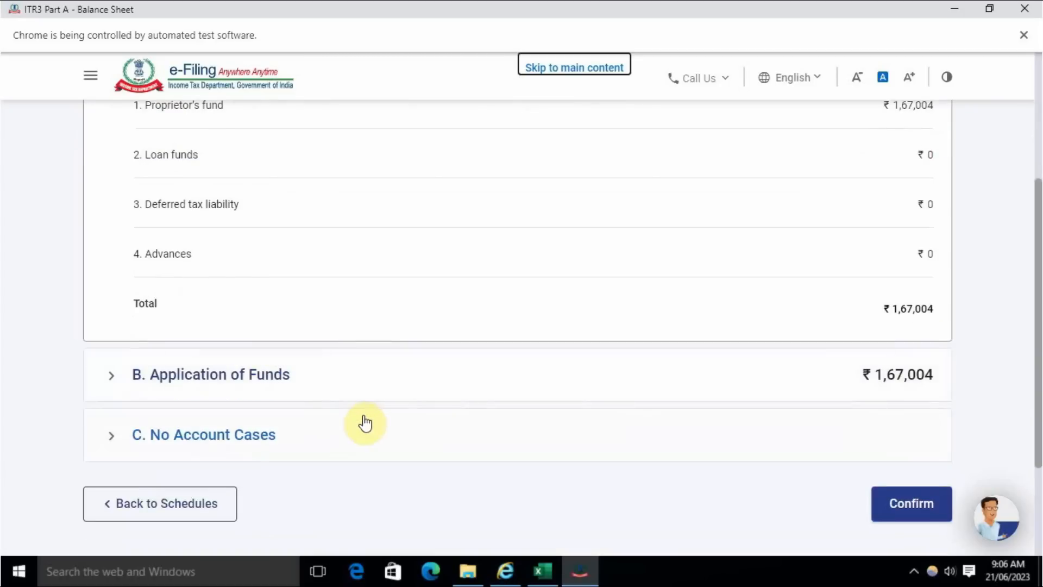
pyautogui.click(897, 500)
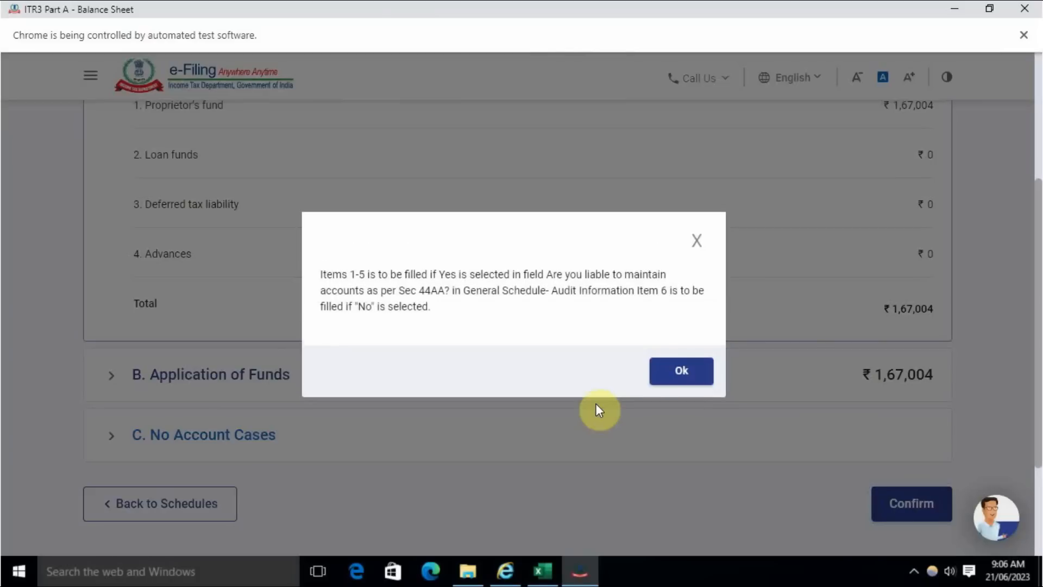
pyautogui.click(676, 372)
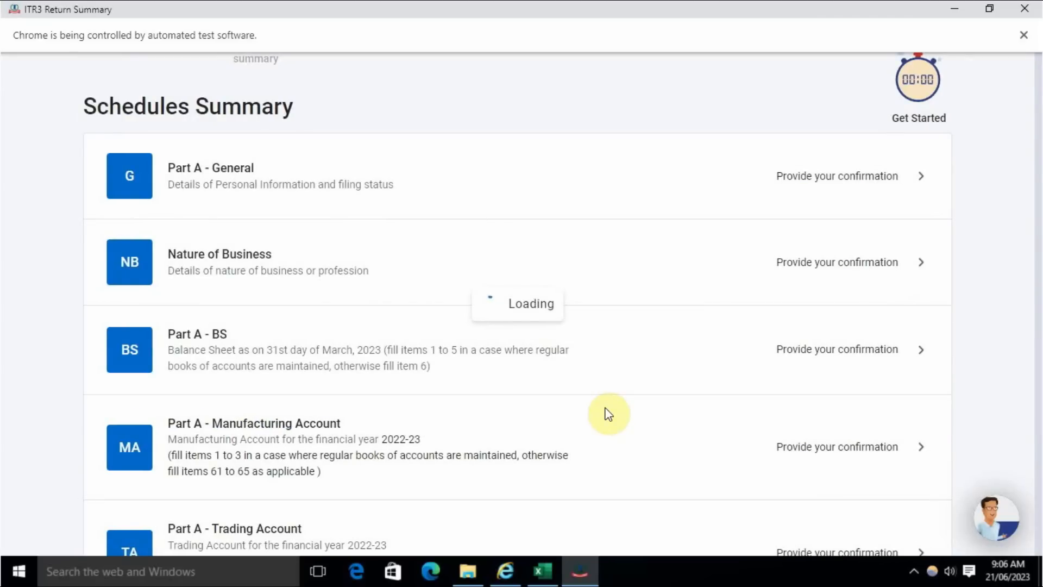
# - Open the Part A - Manufacturing Account schedule and confirm it without entering any amounts
pyautogui.scroll(-5, 517, 400)
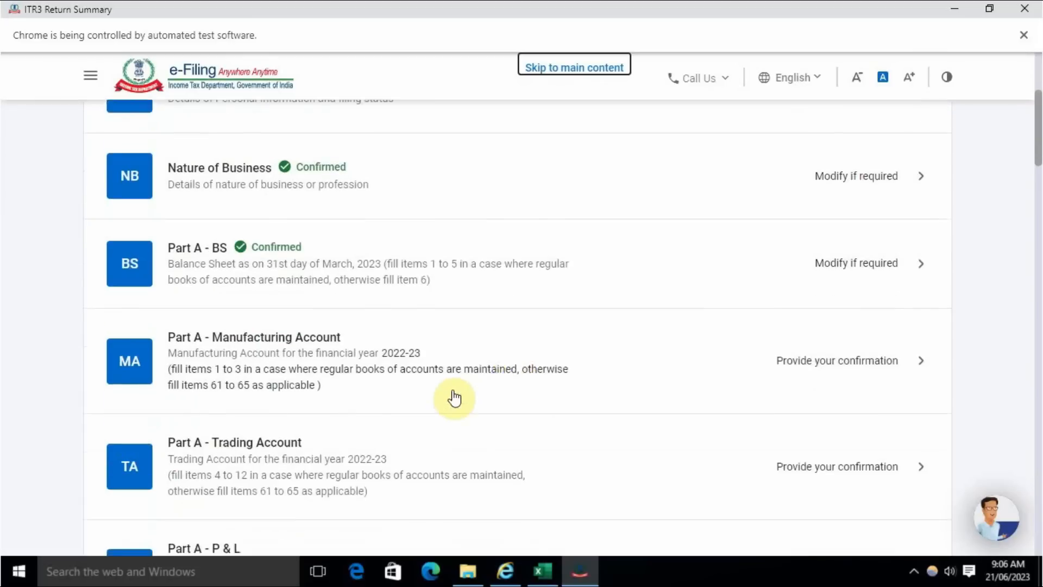
pyautogui.click(851, 325)
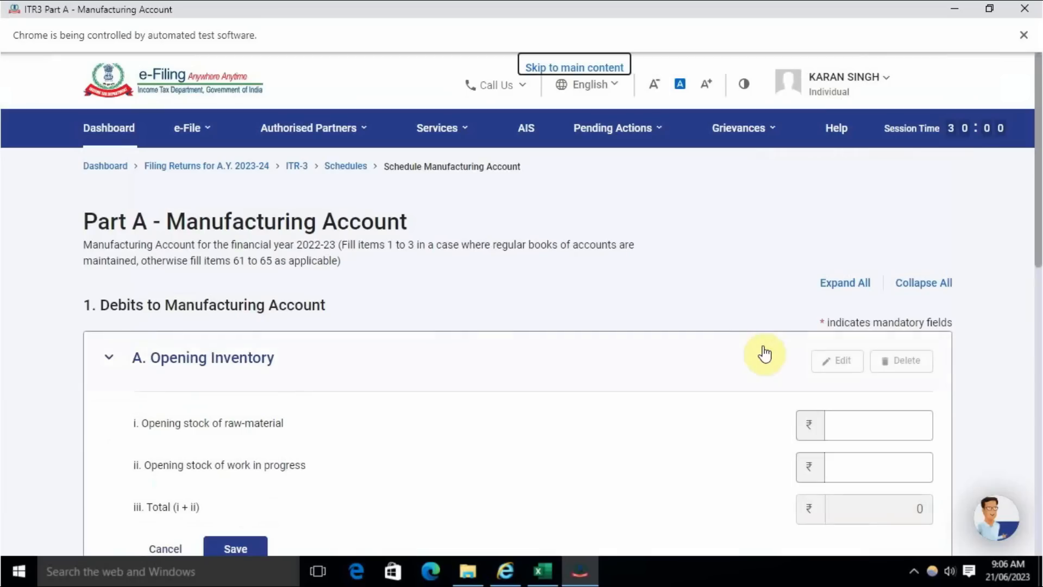
pyautogui.scroll(-15, 759, 354)
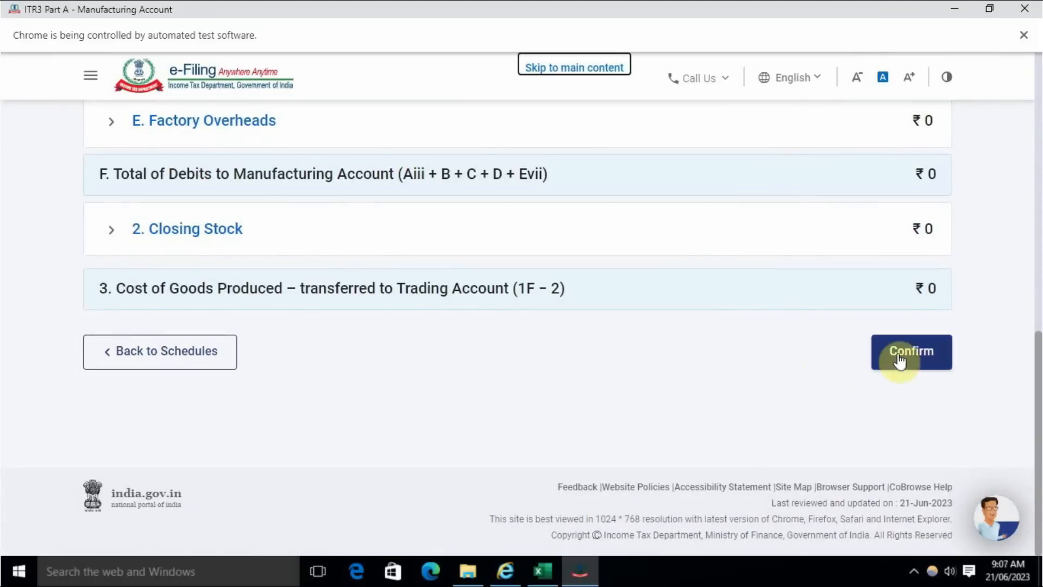
pyautogui.click(902, 358)
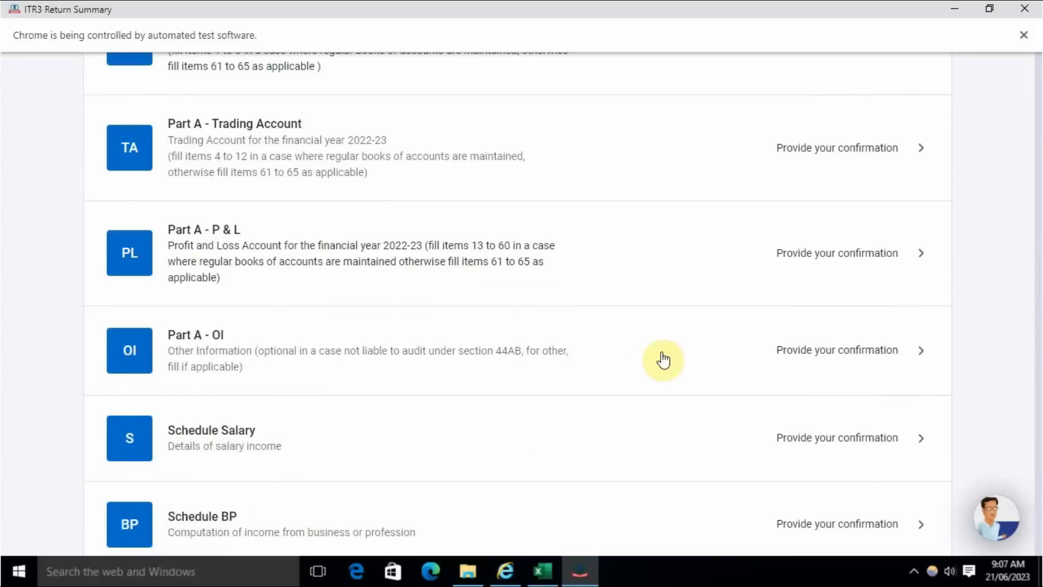
# - Open the Part A - Trading Account schedule, look over its sections and start adding details for Revenue from operations
pyautogui.scroll(-4, 659, 356)
pyautogui.scroll(-3, 379, 386)
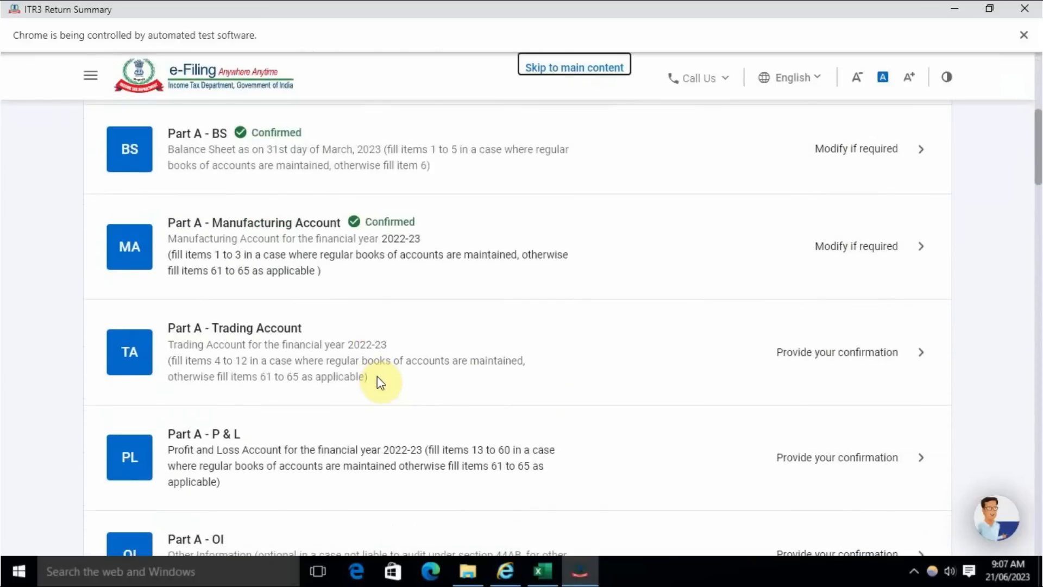
pyautogui.click(850, 360)
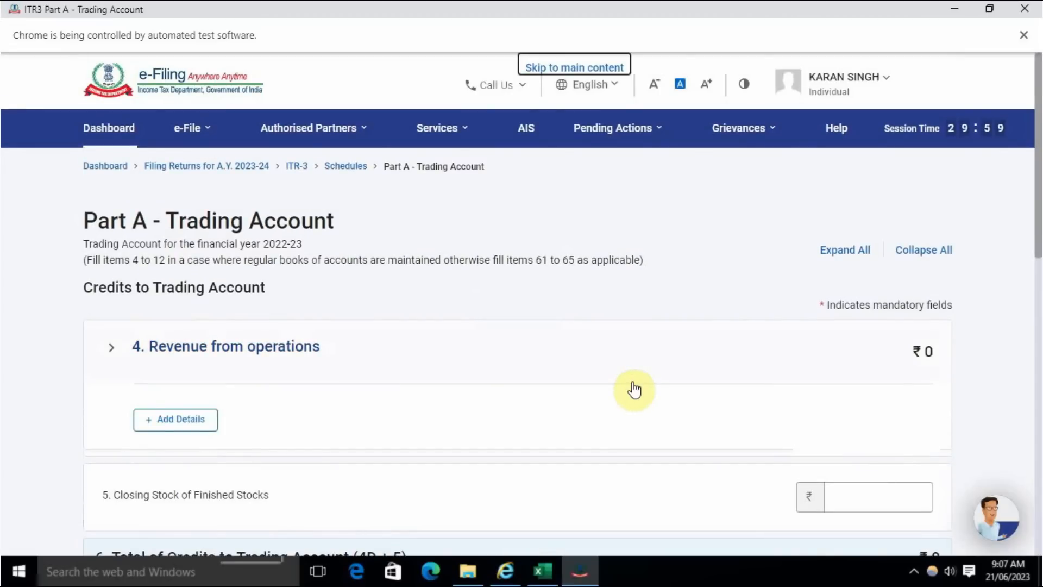
pyautogui.scroll(-5, 634, 390)
pyautogui.scroll(-5, 634, 389)
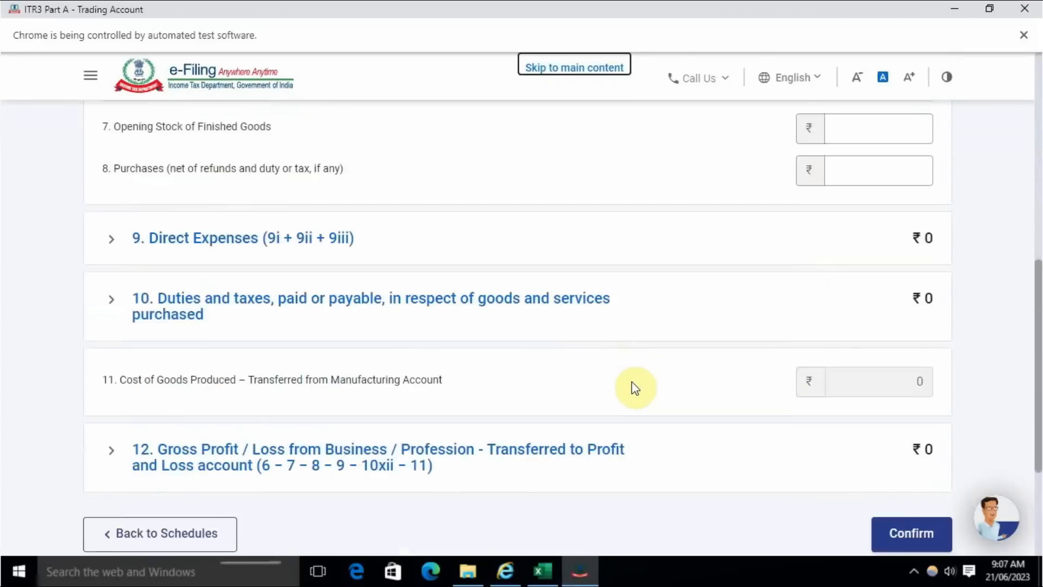
pyautogui.scroll(4, 635, 390)
pyautogui.scroll(6, 635, 390)
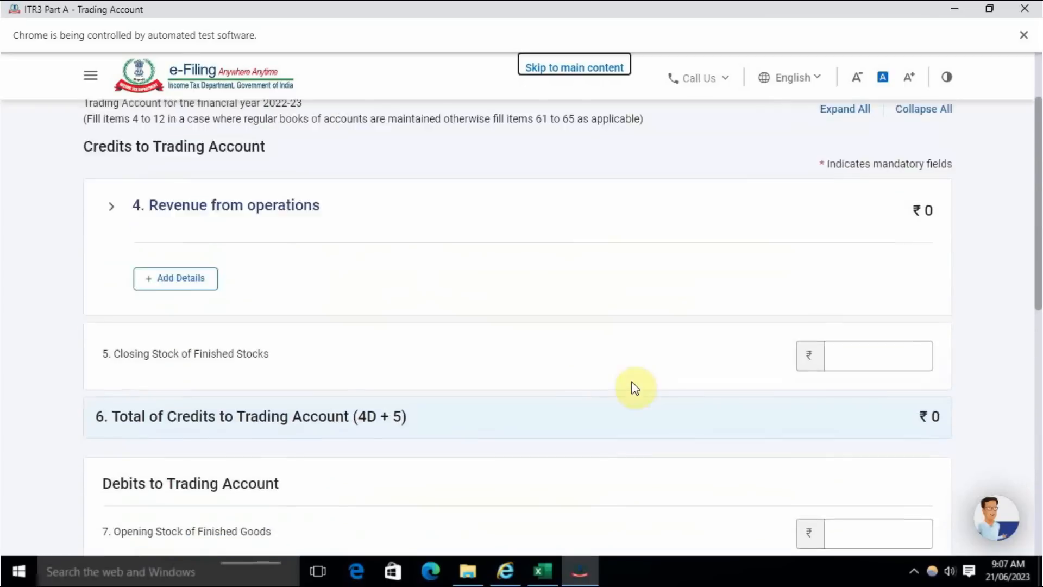
pyautogui.click(183, 428)
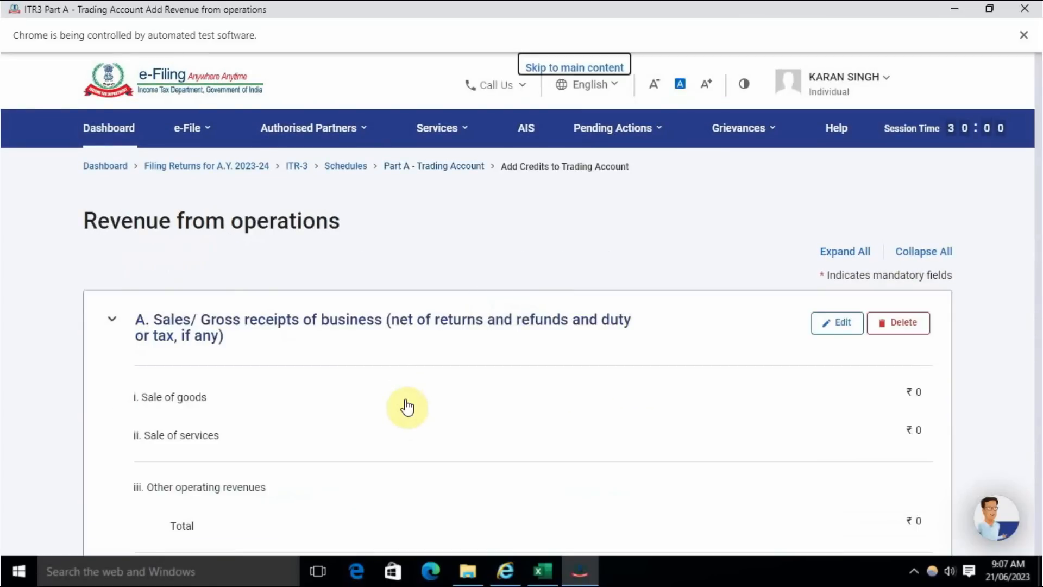
pyautogui.scroll(-2, 255, 419)
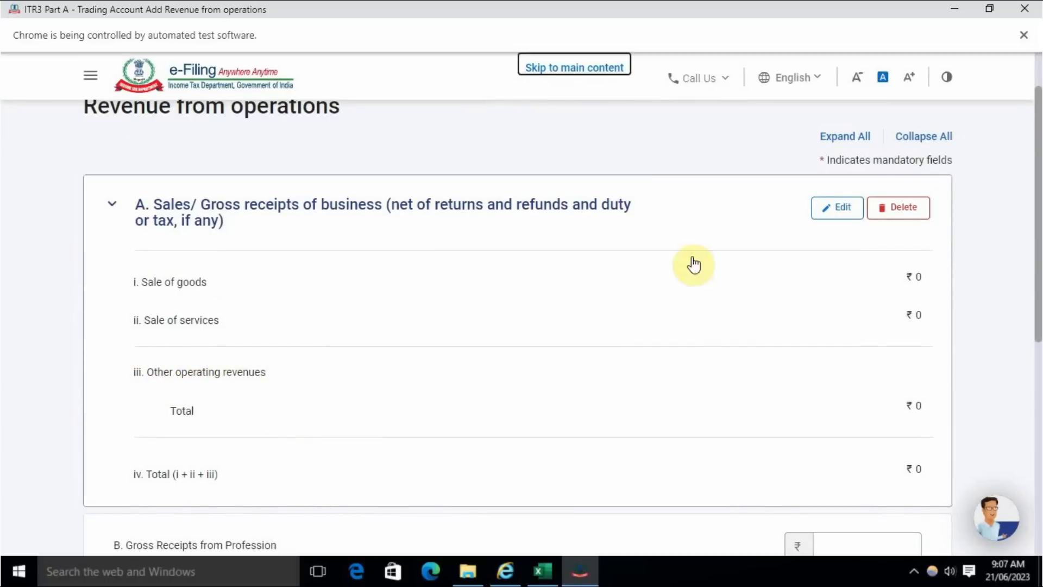
# - Open the Sales/Gross receipts of business section for editing and consult the P AND L sheet in the Excel accounts
pyautogui.click(847, 212)
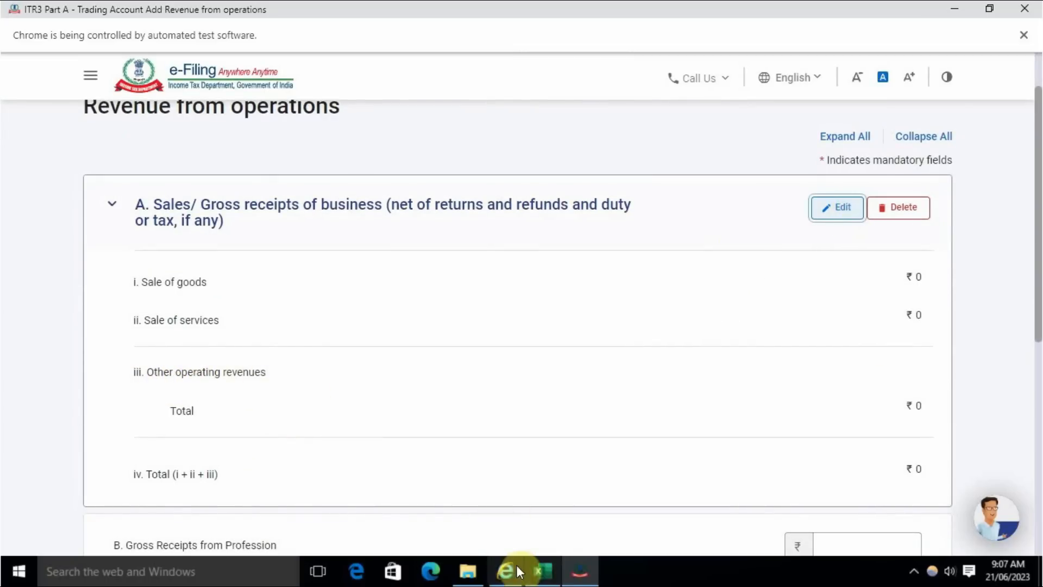
pyautogui.click(540, 571)
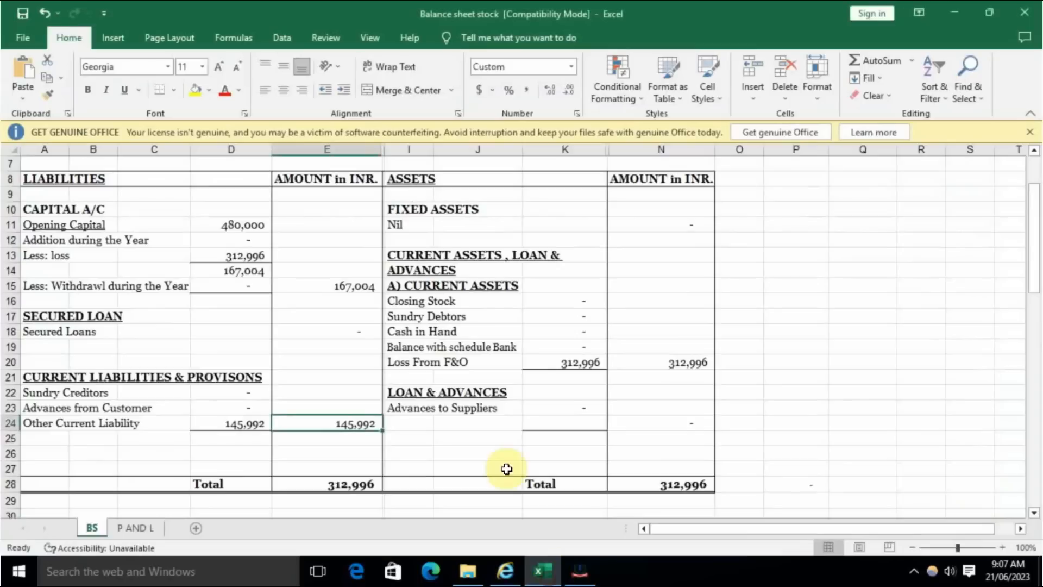
pyautogui.click(152, 534)
pyautogui.click(391, 294)
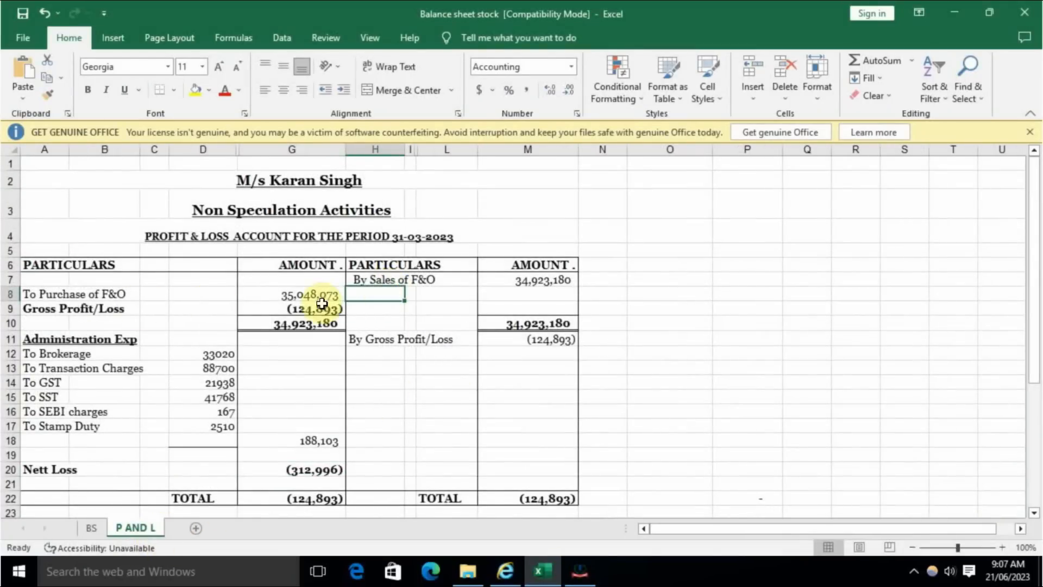
pyautogui.hotkey('alt', 'Tab')
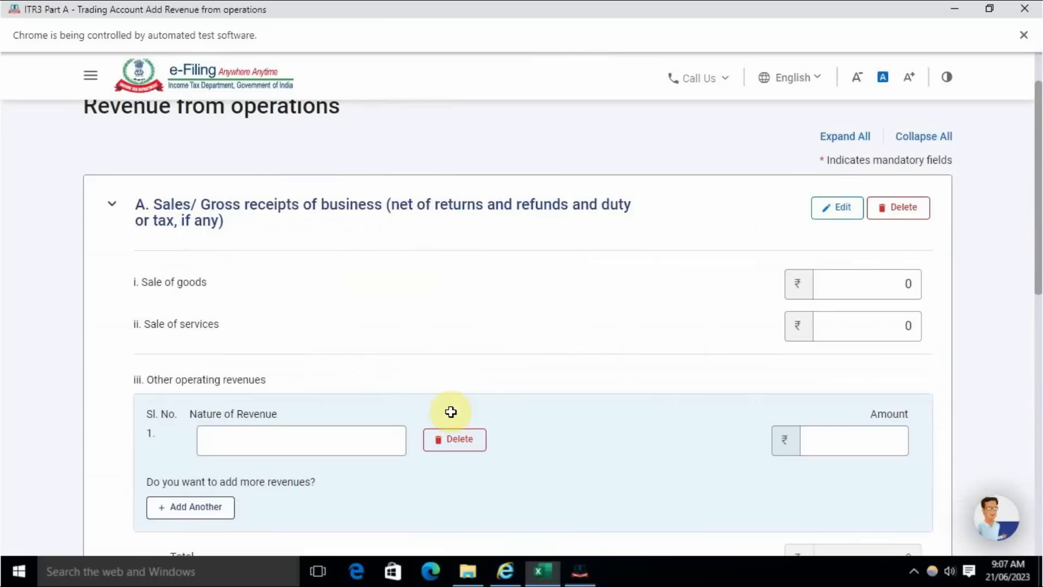
# - Enter Gross Receipts of F&O Trading as the nature of the first other operating revenue, consulting the Excel sales entry
pyautogui.click(400, 429)
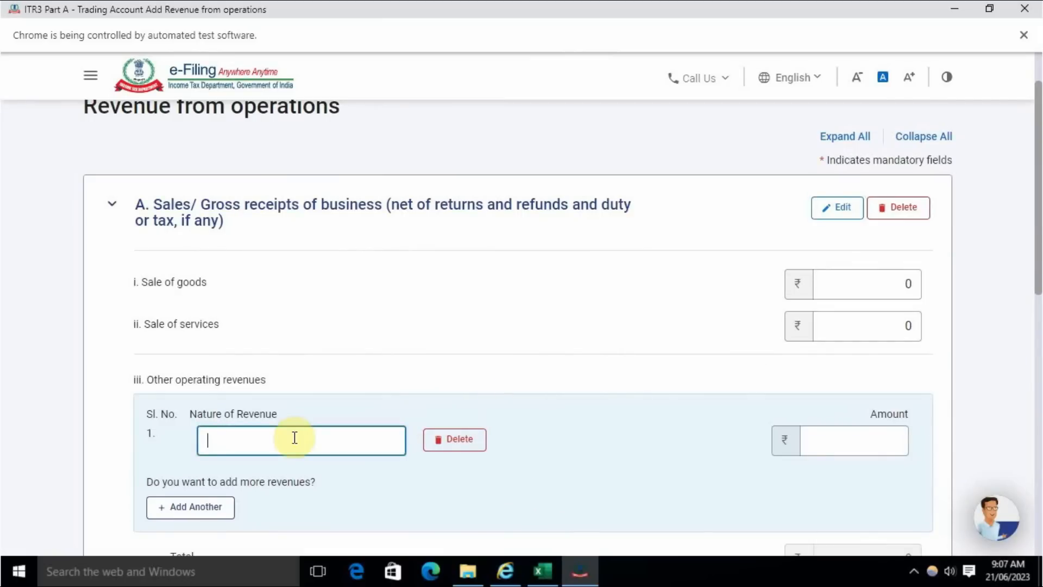
pyautogui.hotkey('alt', 'Tab')
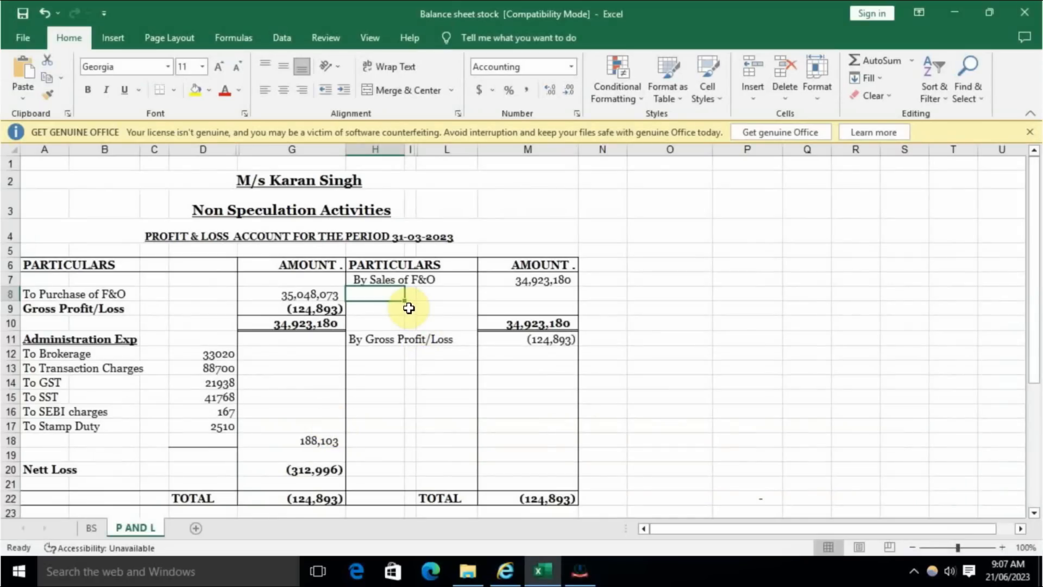
pyautogui.press('Up')
pyautogui.hotkey('ctrl', 'c')
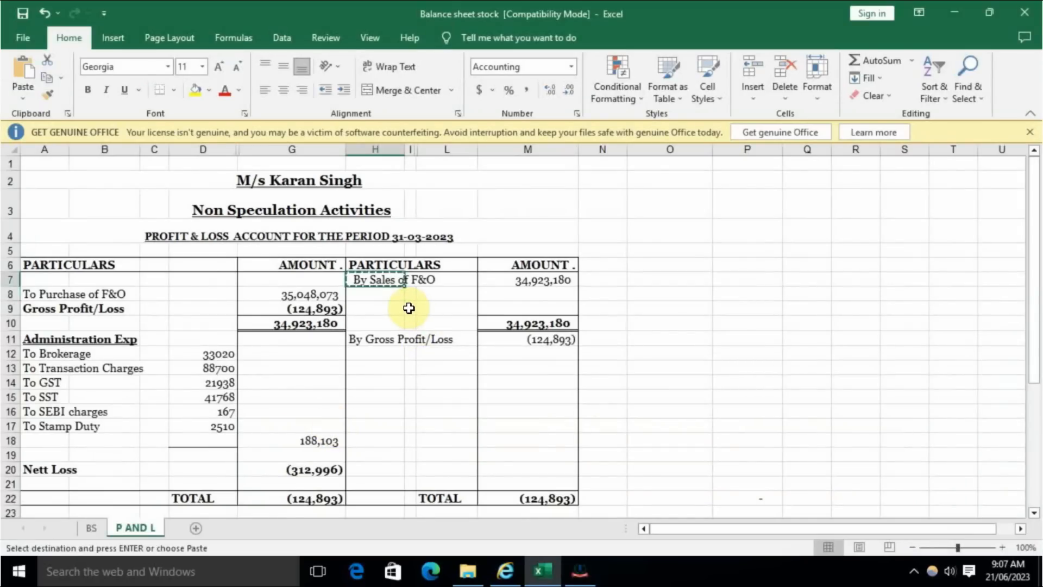
pyautogui.hotkey('alt', 'Tab')
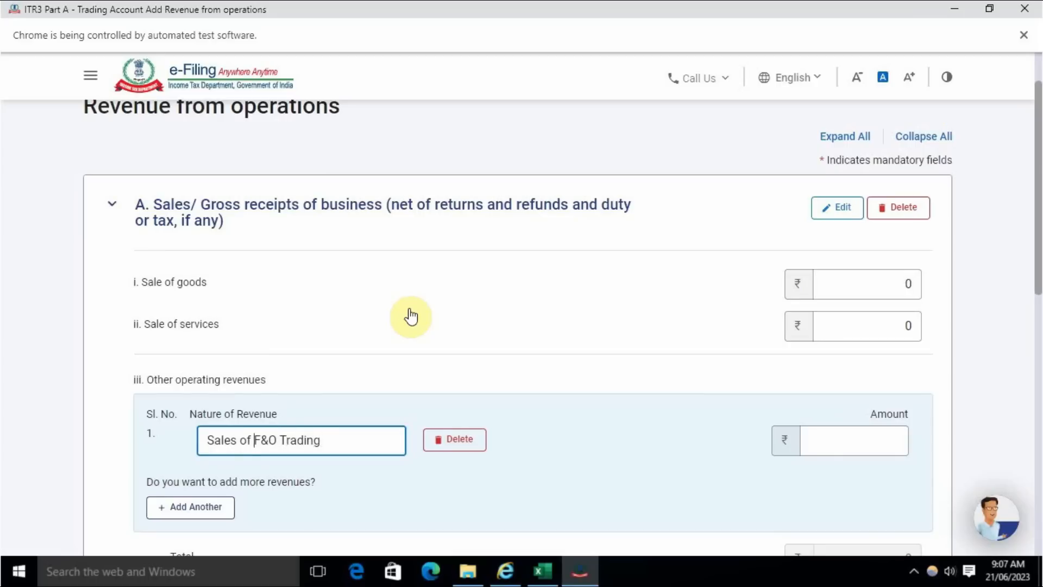
pyautogui.write('ross Receipt')
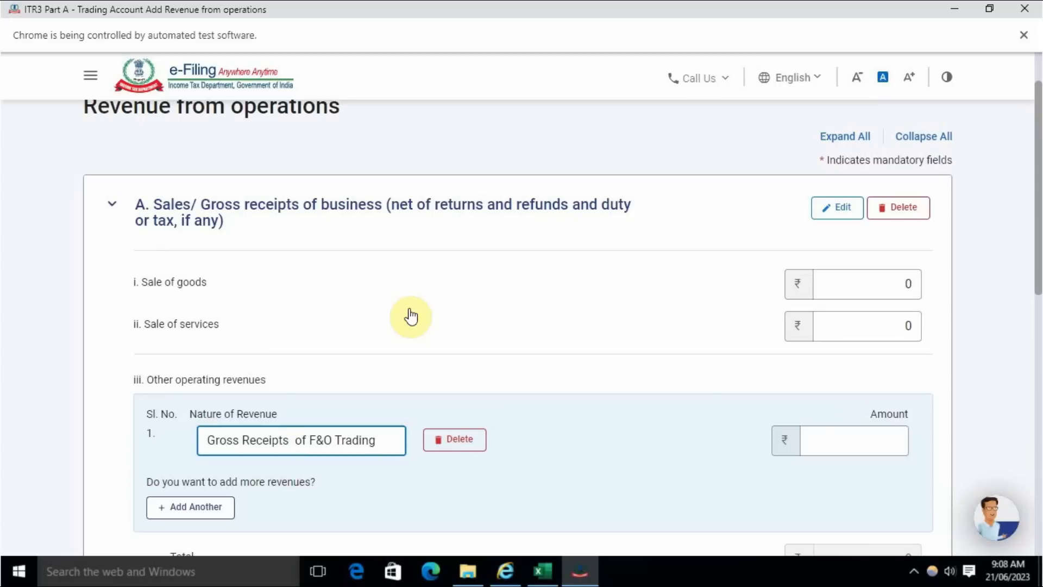
# - Set the amount of the F&O trading receipts to 3,49,23,180, taken from the sales figure in the Excel accounts
pyautogui.click(647, 427)
pyautogui.click(860, 449)
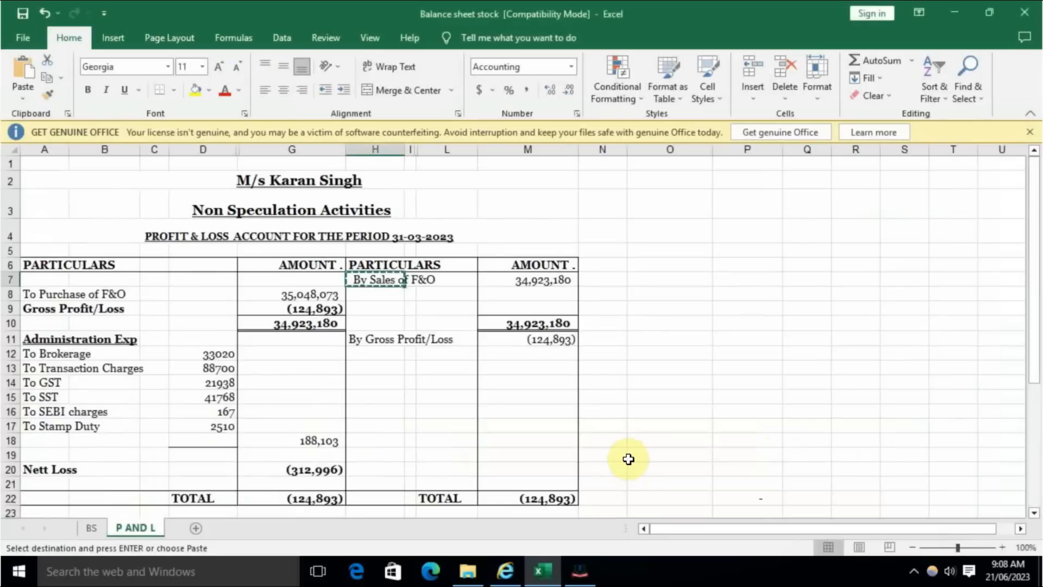
pyautogui.hotkey('alt', 'Tab')
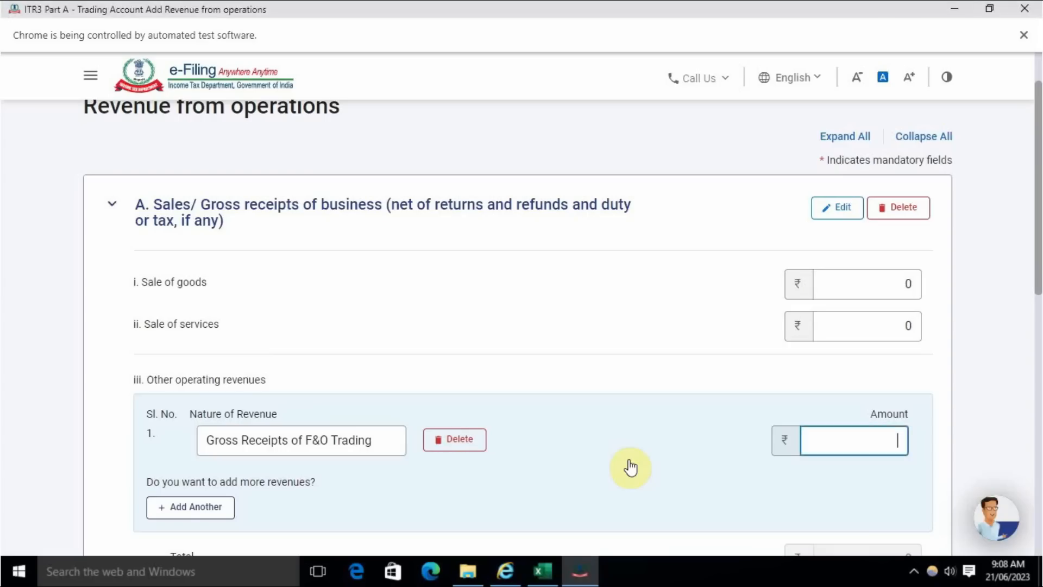
pyautogui.hotkey('alt', 'Tab')
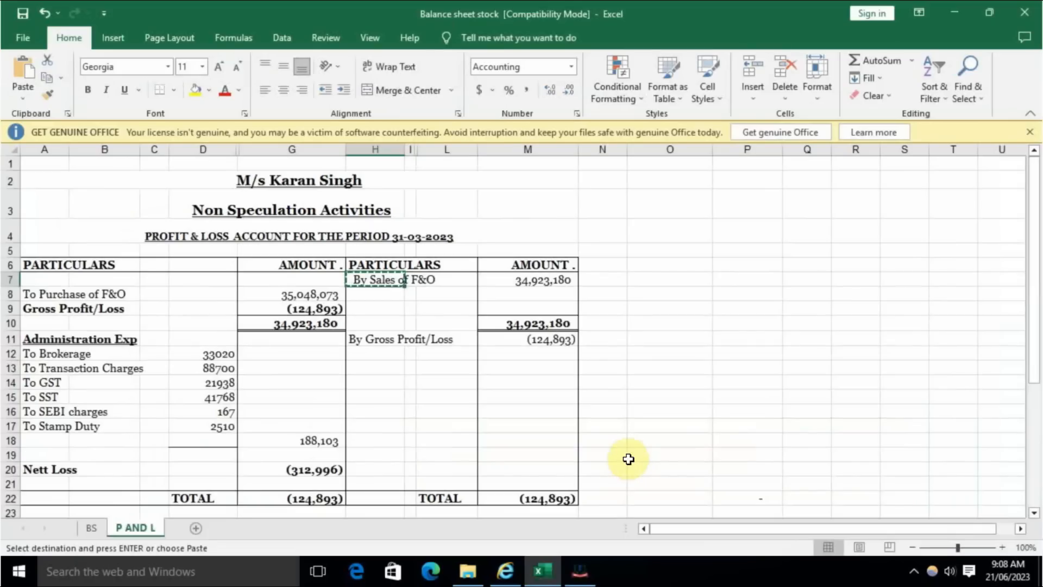
pyautogui.hotkey('alt', 'Tab')
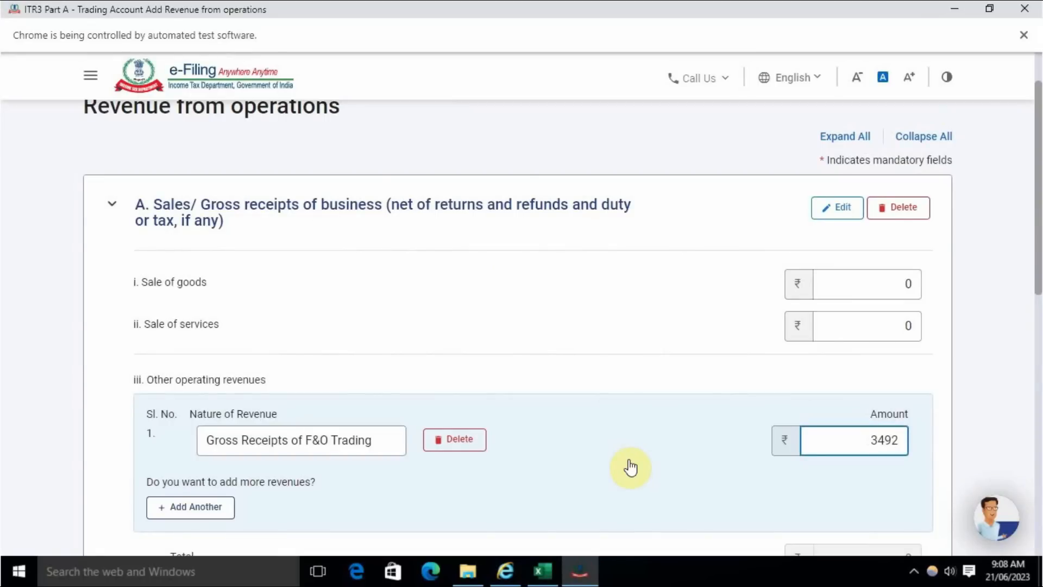
pyautogui.write('80')
pyautogui.hotkey('alt', 'Tab')
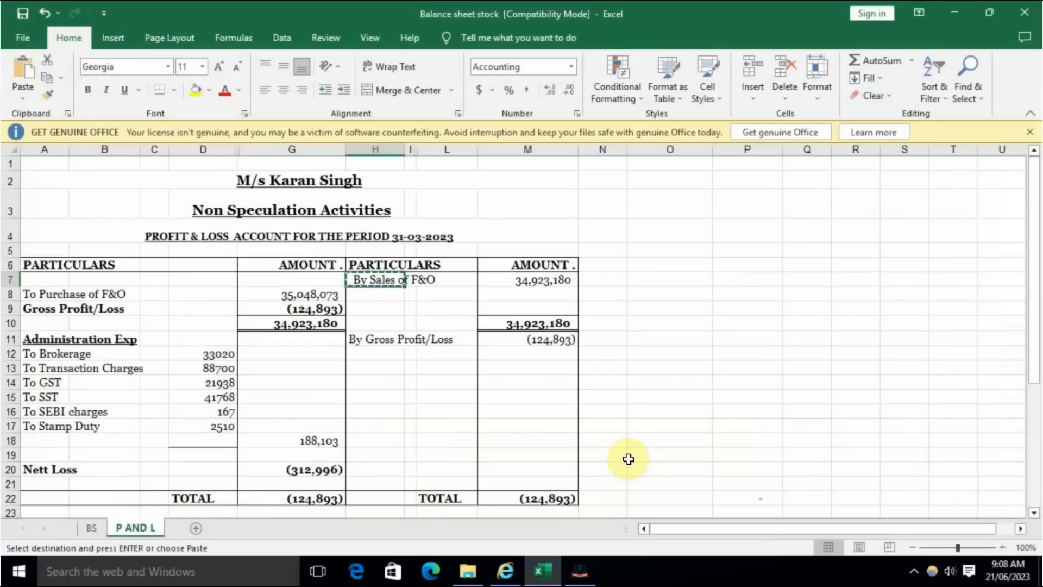
pyautogui.hotkey('alt', 'Tab')
pyautogui.click(631, 456)
pyautogui.scroll(-1, 657, 445)
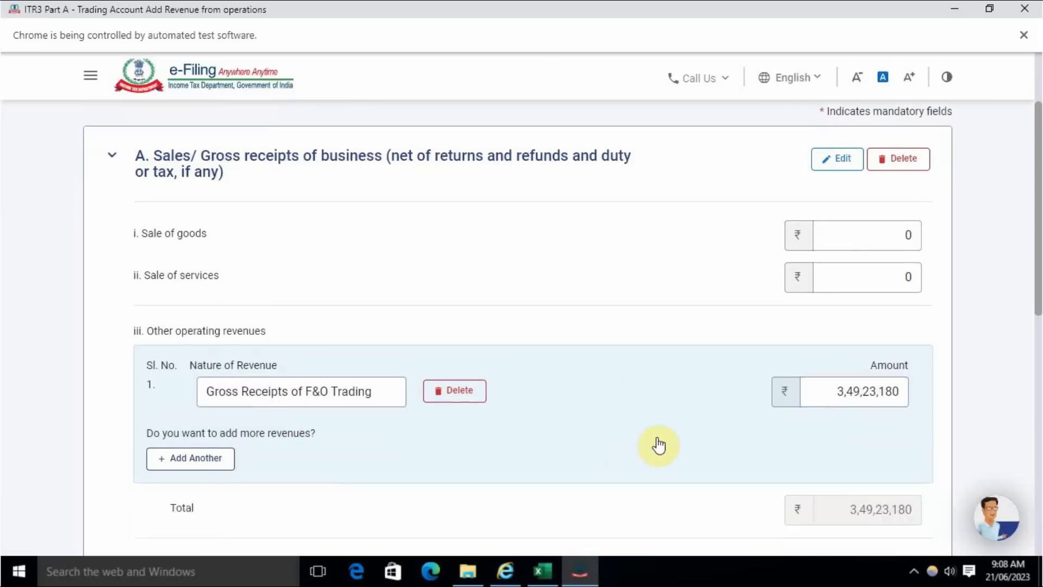
# - Save the Sales/Gross receipts section, review it and add the Revenue from operations details to the Trading Account
pyautogui.scroll(-5, 699, 377)
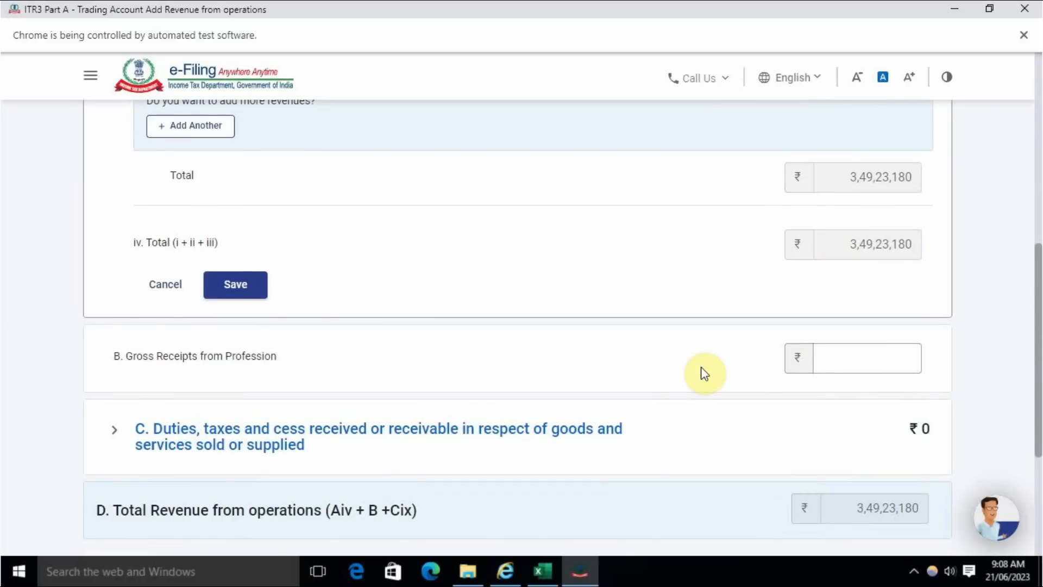
pyautogui.click(237, 290)
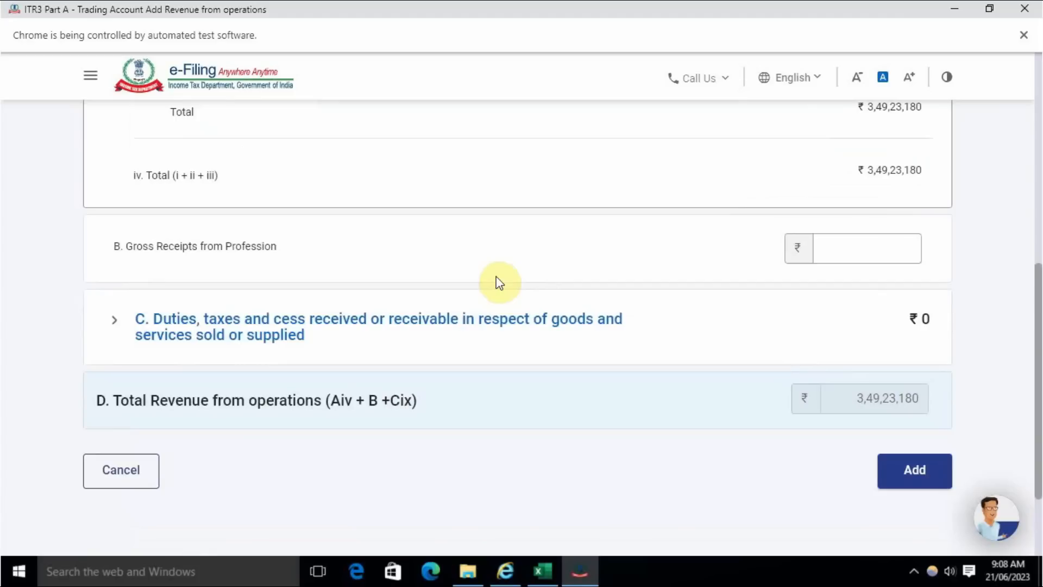
pyautogui.scroll(4, 602, 304)
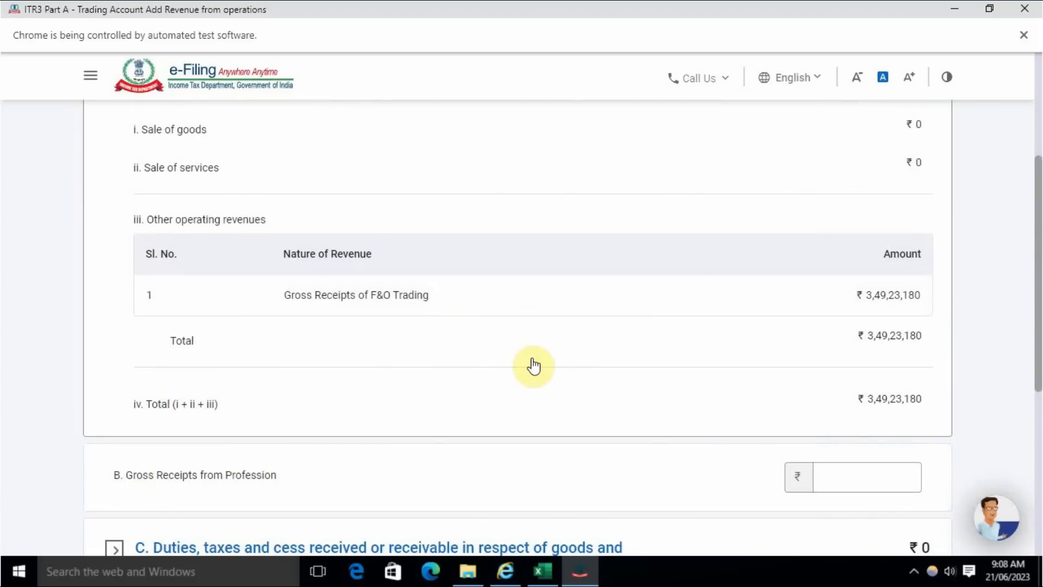
pyautogui.scroll(-1, 512, 400)
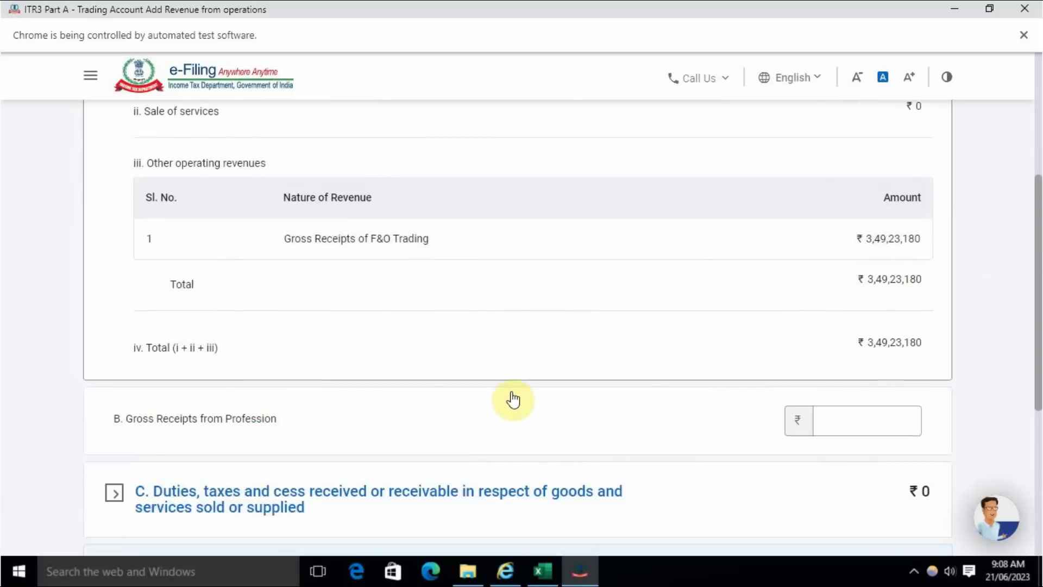
pyautogui.scroll(-3, 512, 400)
pyautogui.click(919, 474)
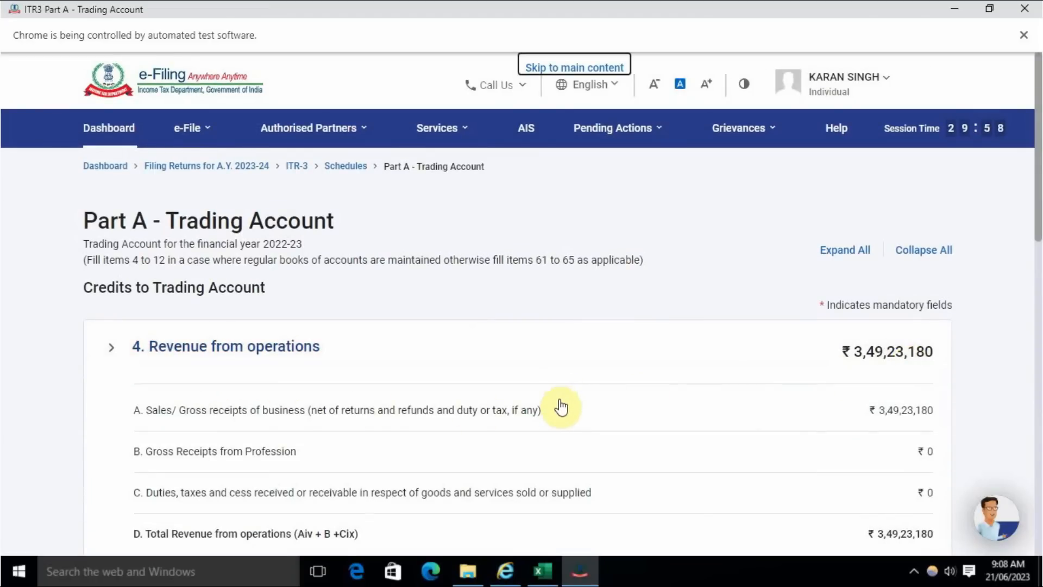
# - Review the Trading Account's credits and debits, then start adding details for Direct Expenses
pyautogui.scroll(-5, 557, 393)
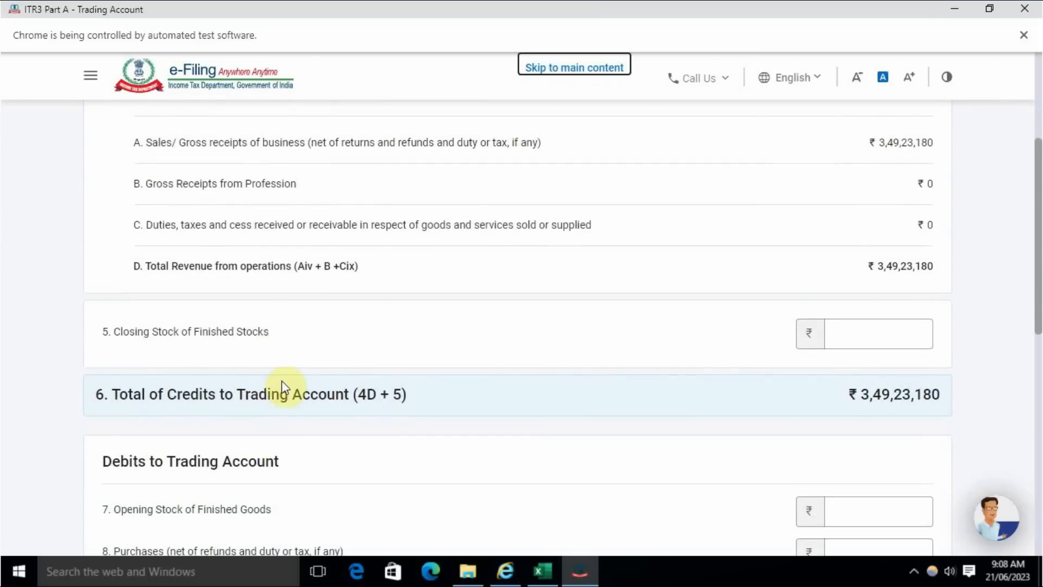
pyautogui.scroll(-1, 277, 381)
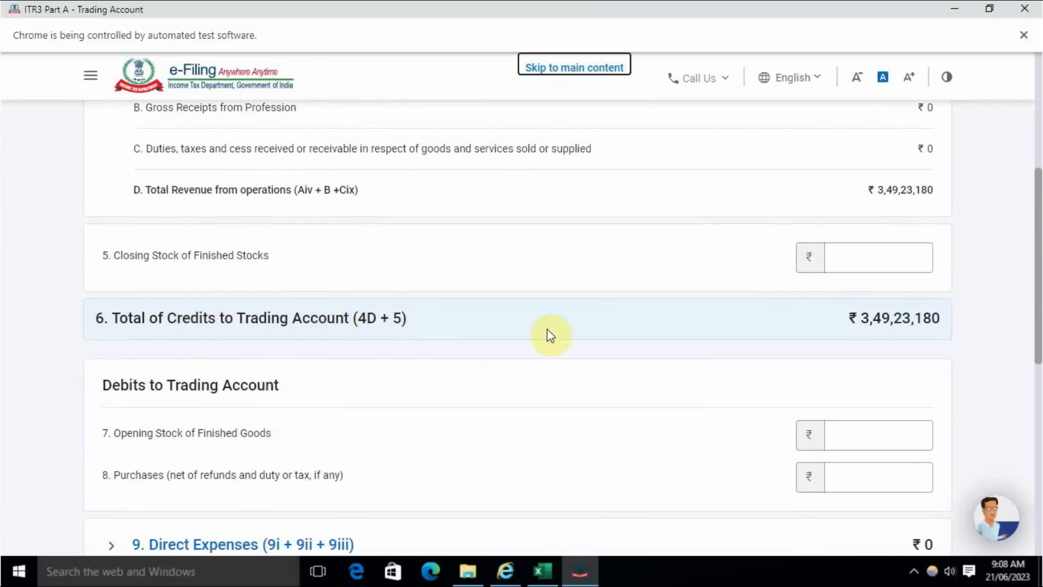
pyautogui.scroll(-2, 348, 380)
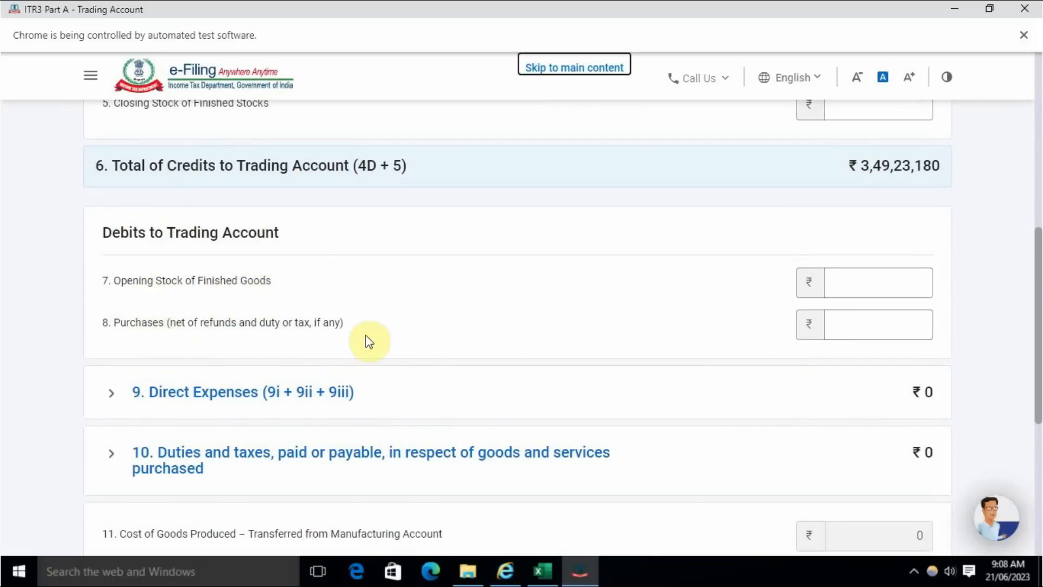
pyautogui.click(879, 324)
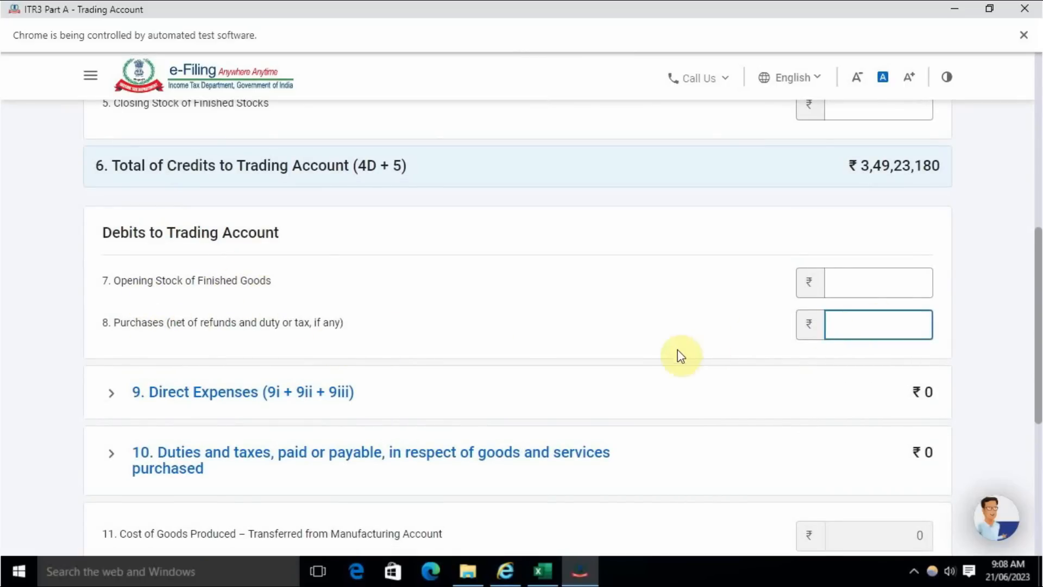
pyautogui.scroll(-5, 630, 365)
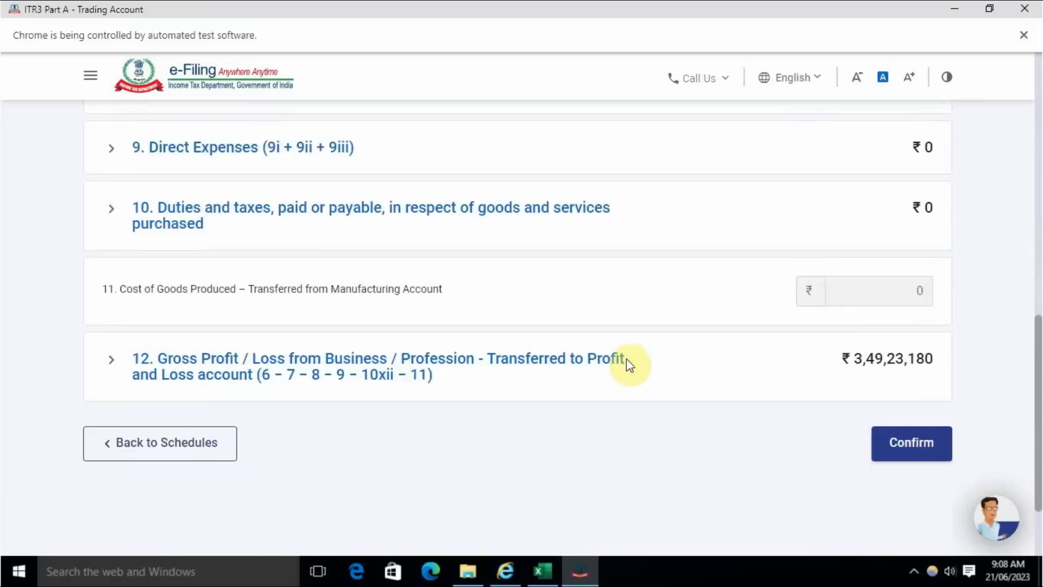
pyautogui.scroll(1, 625, 366)
pyautogui.click(482, 182)
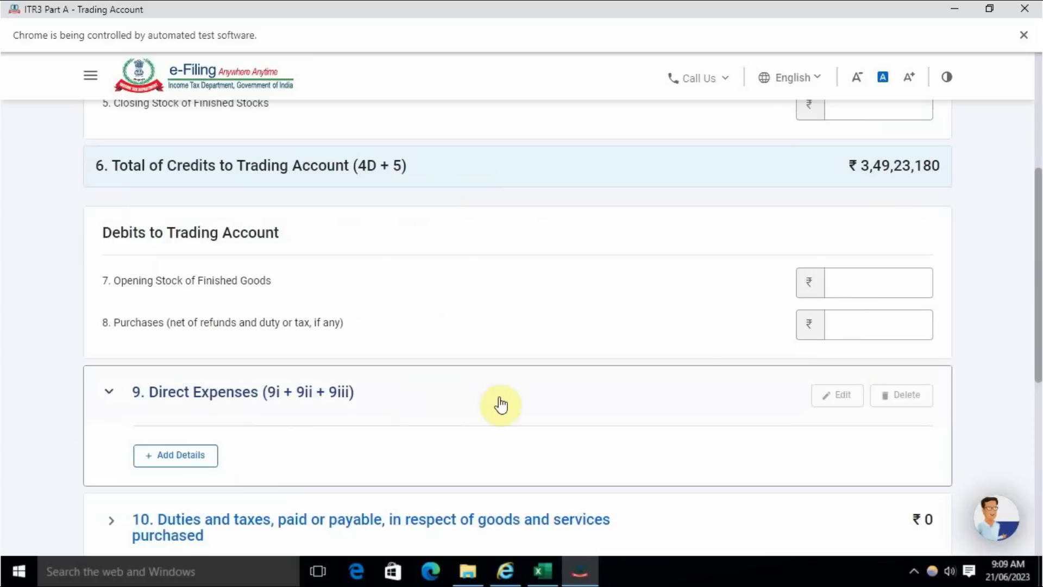
pyautogui.click(196, 461)
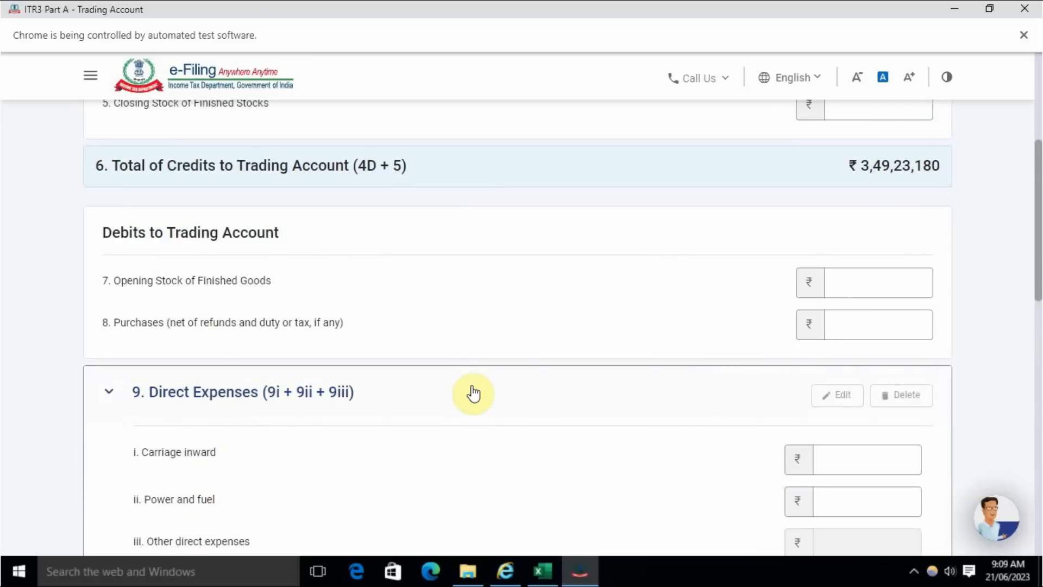
# - Look through the Direct Expenses fields and delete the empty second row under Other direct expenses
pyautogui.scroll(-8, 474, 394)
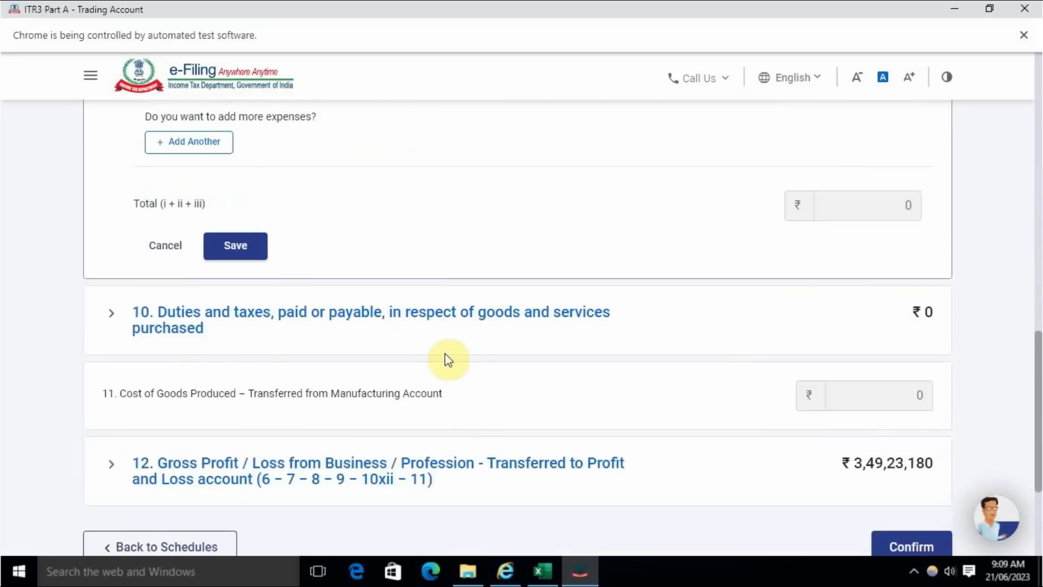
pyautogui.scroll(2, 399, 356)
pyautogui.scroll(1, 391, 356)
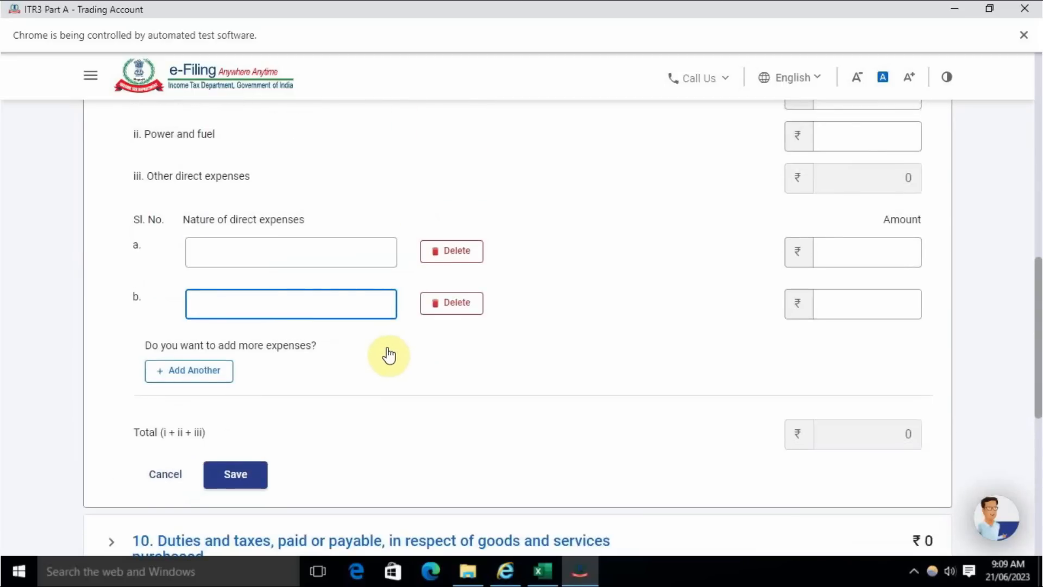
pyautogui.scroll(1, 389, 356)
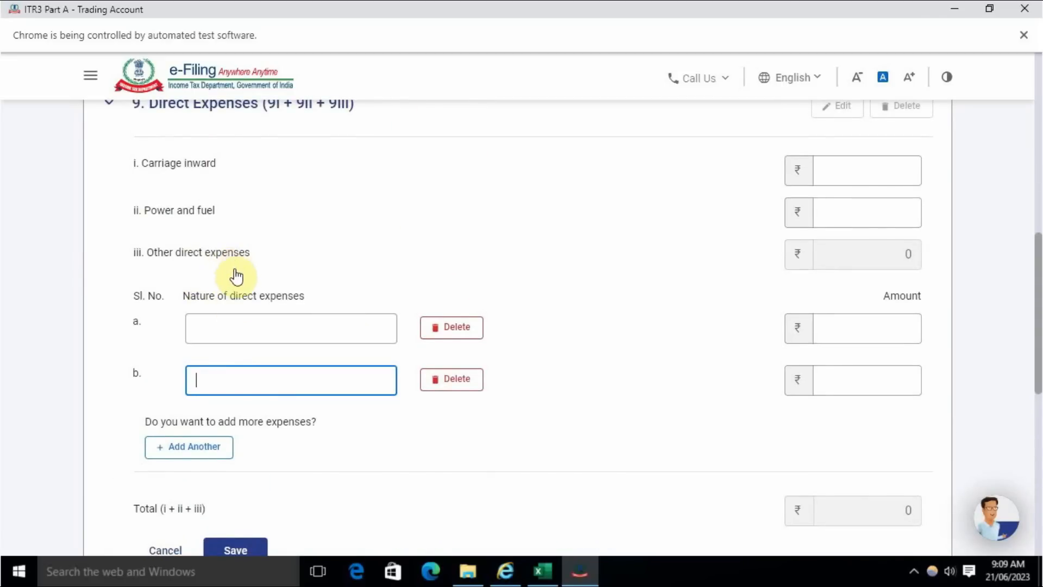
pyautogui.click(459, 383)
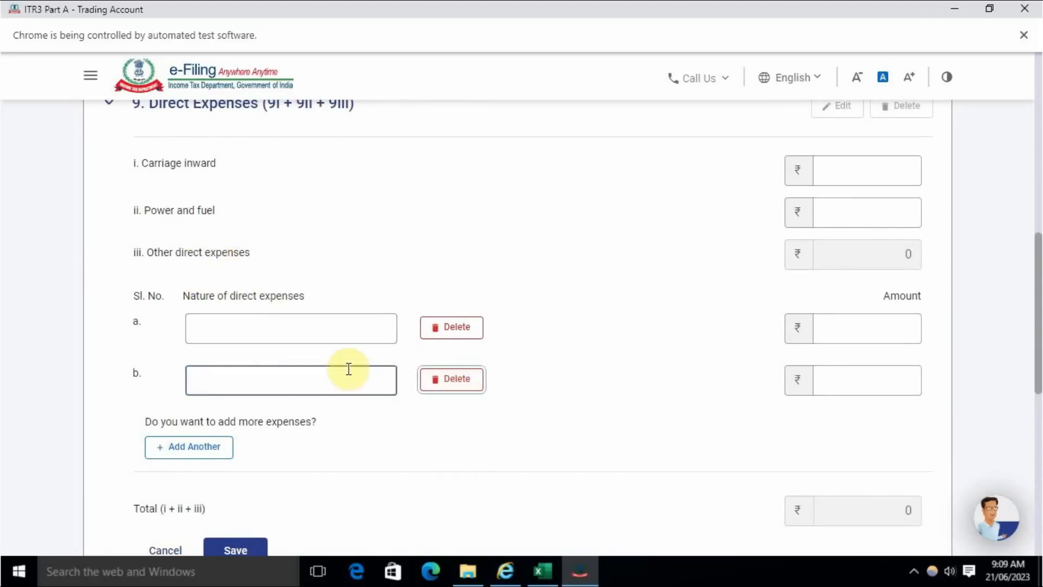
pyautogui.click(639, 367)
# - Enter Purchase of F&O Trading as an other direct expense of 3,50,48,073, taken from the Excel accounts, and save the Direct Expenses section
pyautogui.click(288, 328)
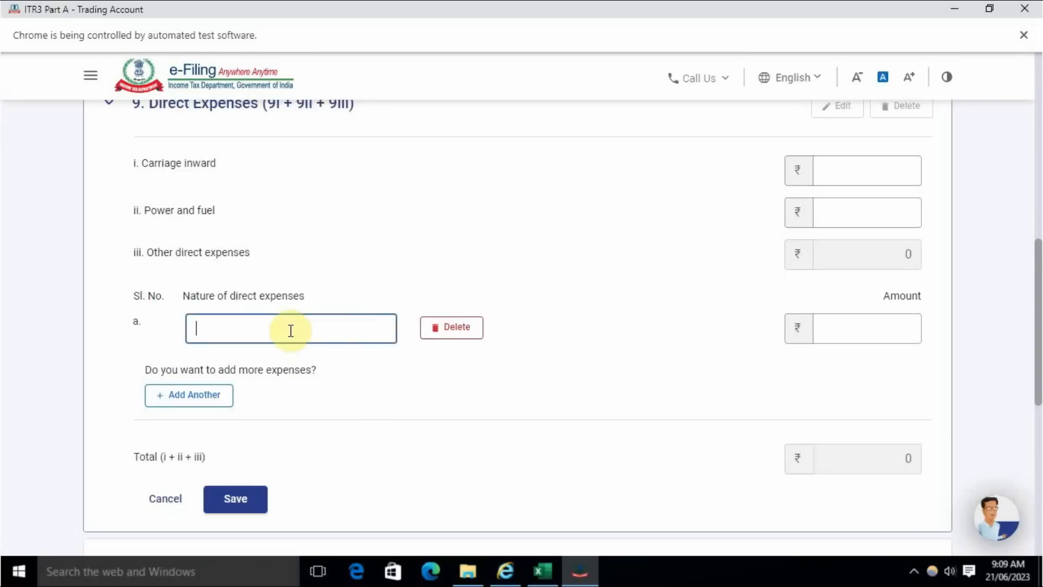
pyautogui.hotkey('alt', 'Tab')
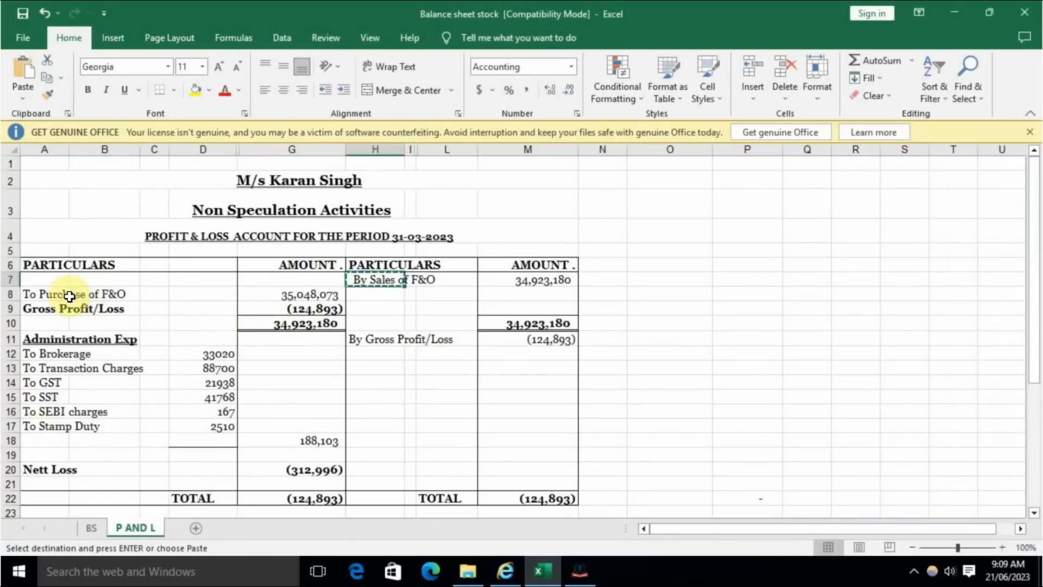
pyautogui.hotkey('alt', 'Tab')
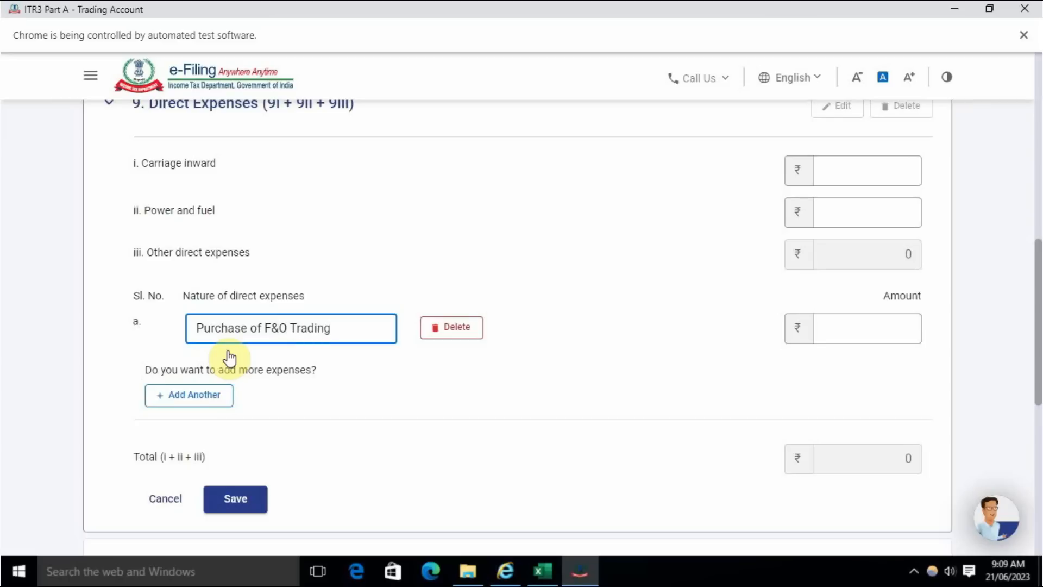
pyautogui.click(848, 331)
pyautogui.hotkey('alt', 'Tab')
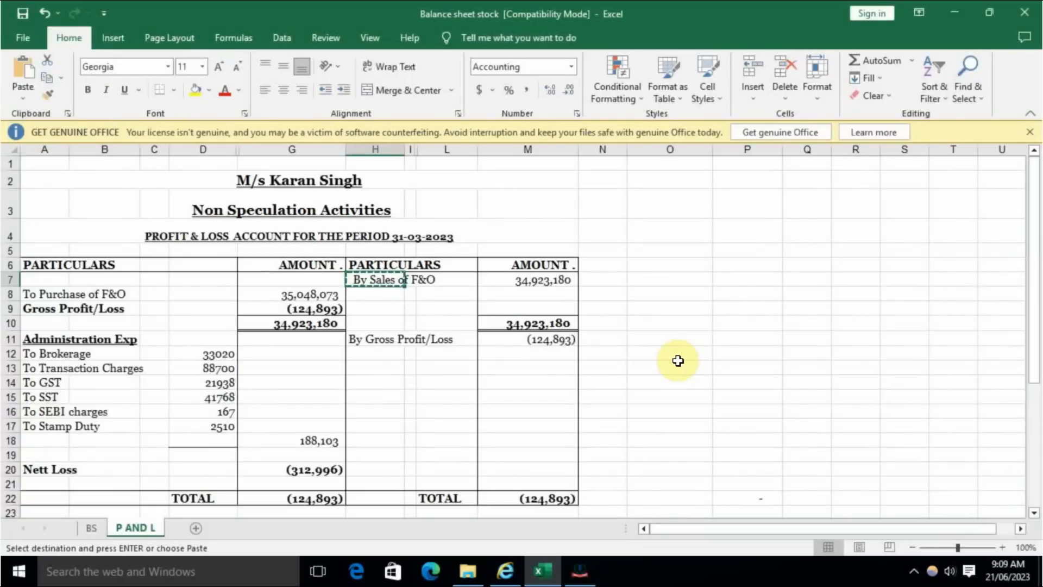
pyautogui.hotkey('alt', 'Tab')
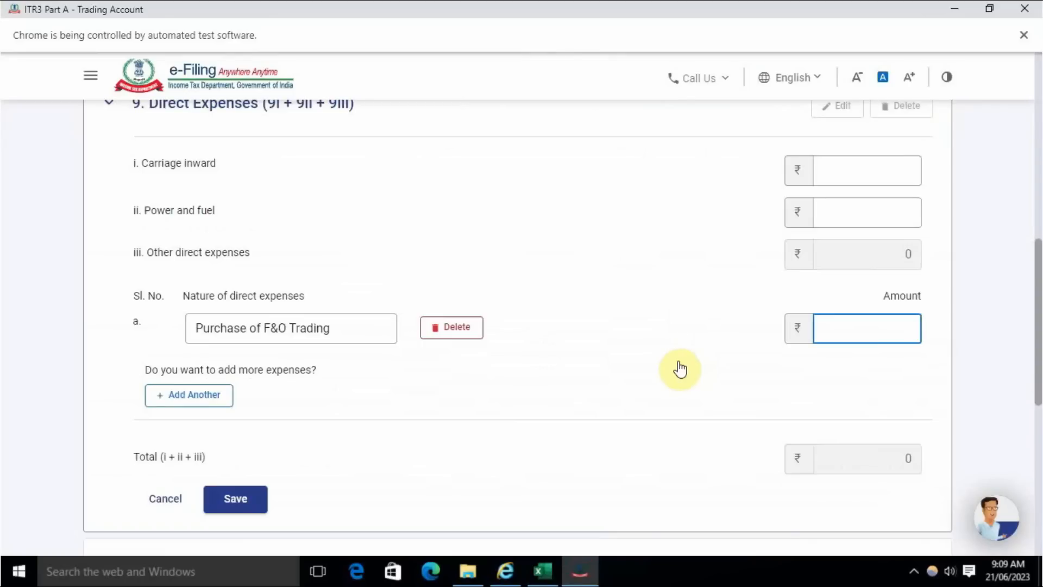
pyautogui.write('35048073')
pyautogui.click(684, 367)
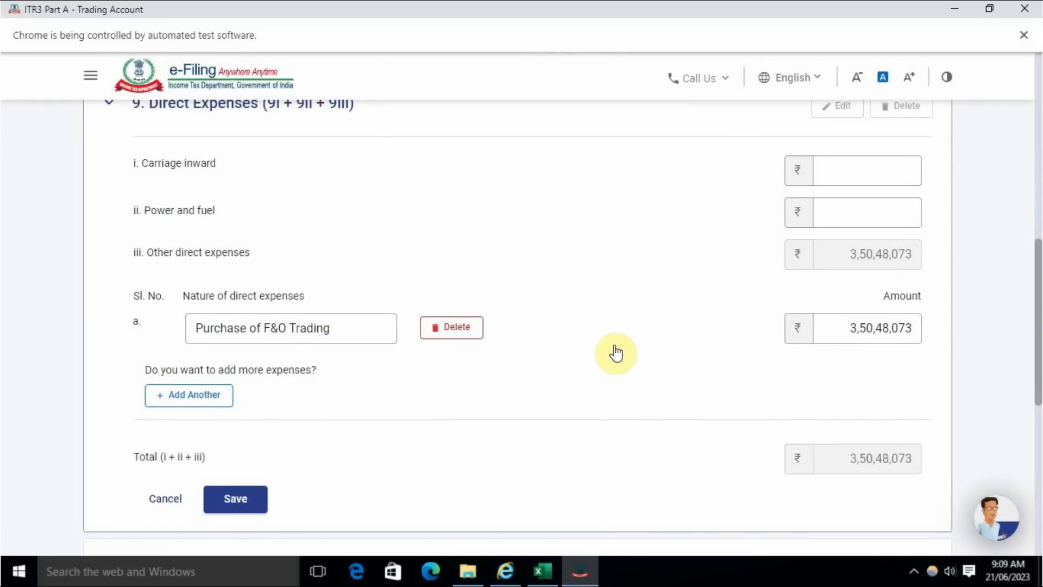
pyautogui.scroll(-4, 736, 289)
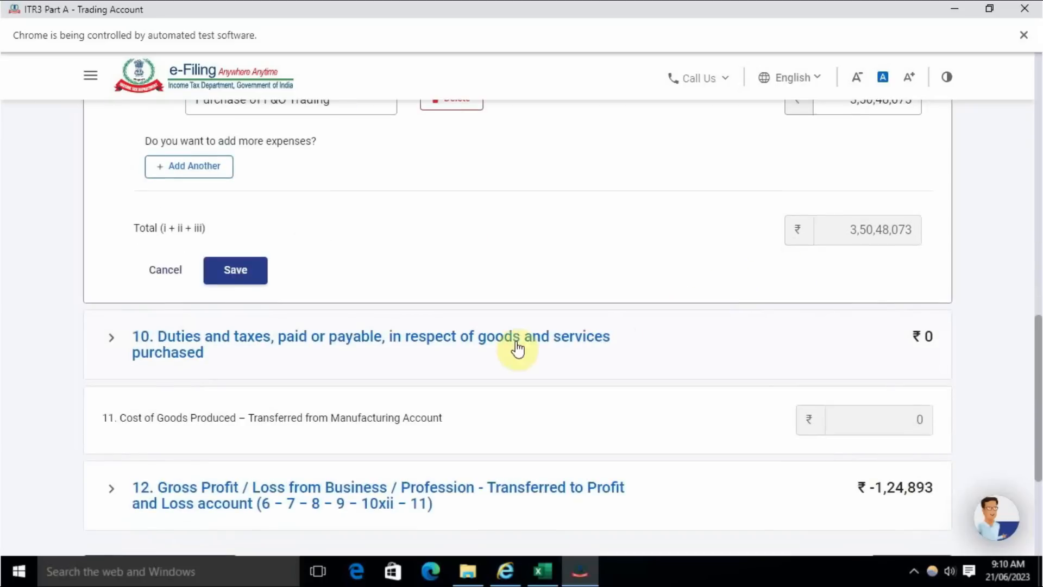
pyautogui.click(233, 271)
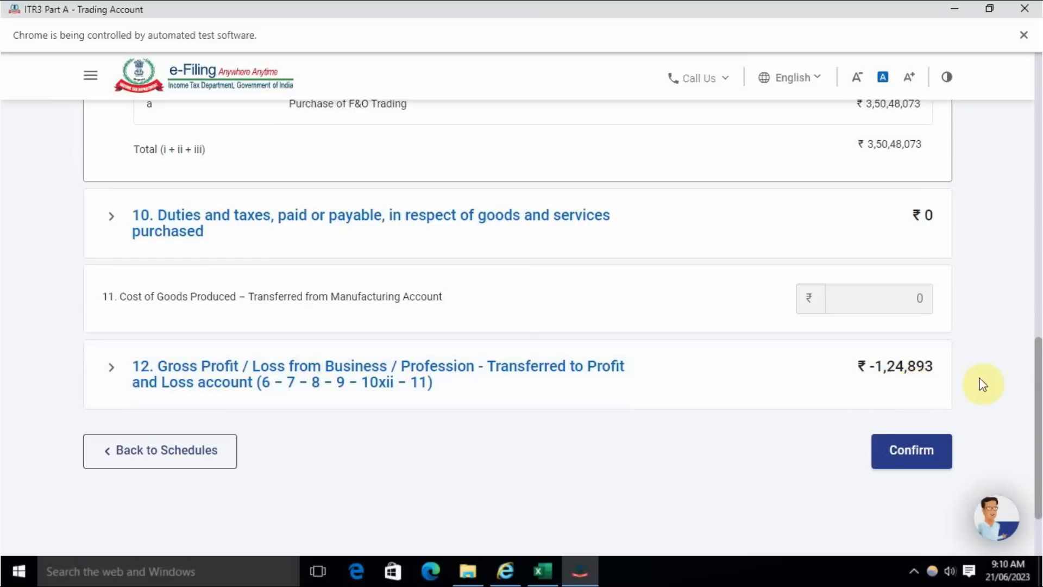
# - Compare the Trading Account's gross loss with the gross profit/loss figure in the Excel accounts, then confirm the Trading Account schedule
pyautogui.hotkey('alt', 'Tab')
pyautogui.click(557, 342)
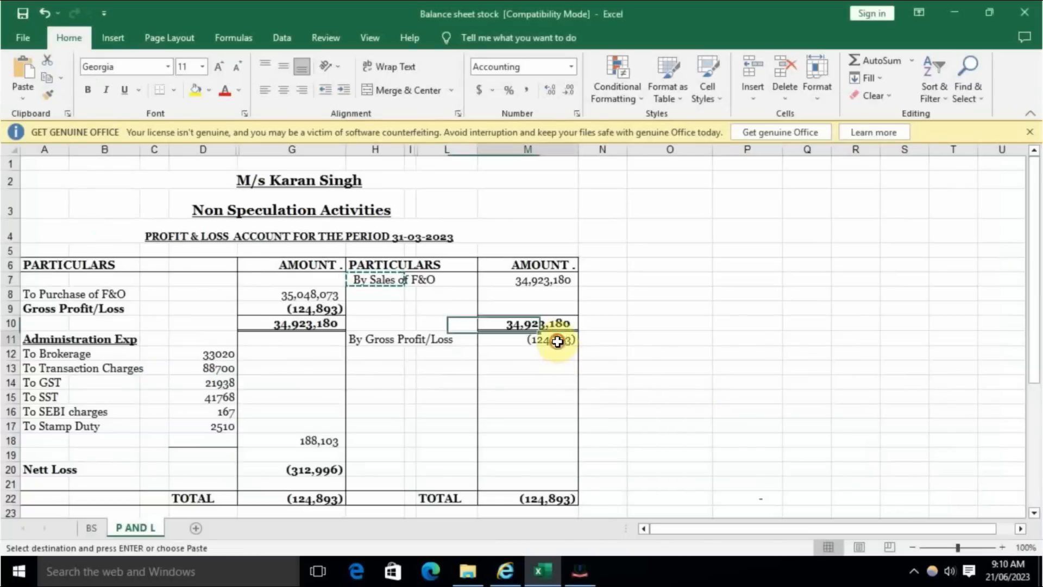
pyautogui.hotkey('alt', 'Tab')
pyautogui.click(913, 450)
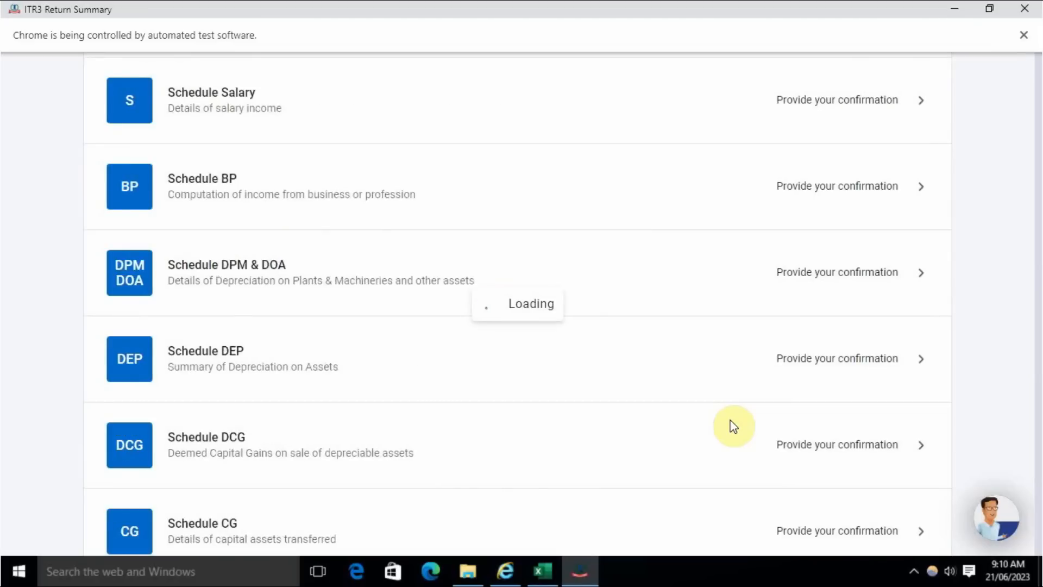
# - Find the Part A - P & L schedule in the return summary and open it to provide confirmation
pyautogui.scroll(-4, 608, 426)
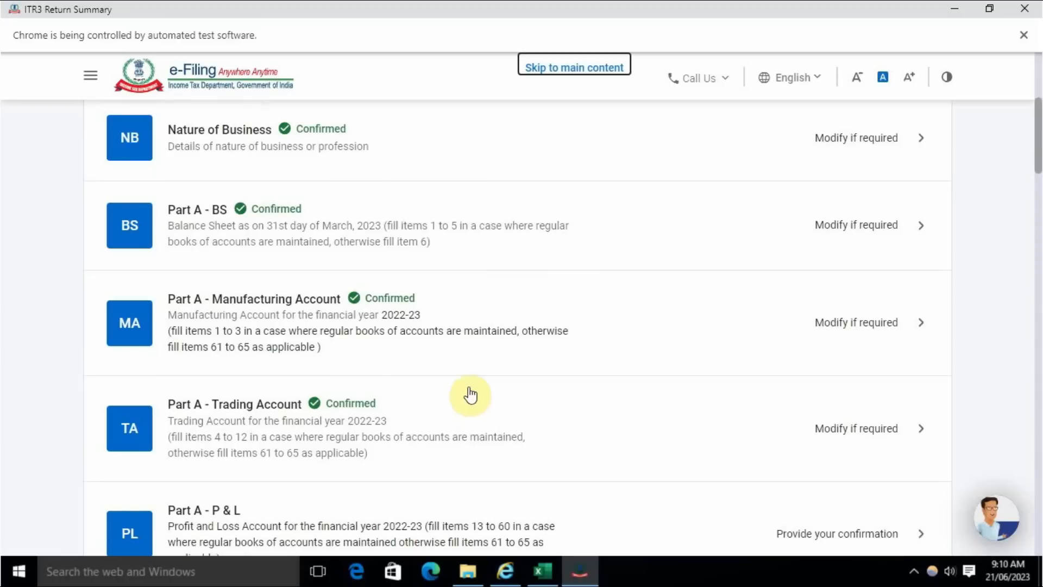
pyautogui.scroll(-3, 601, 430)
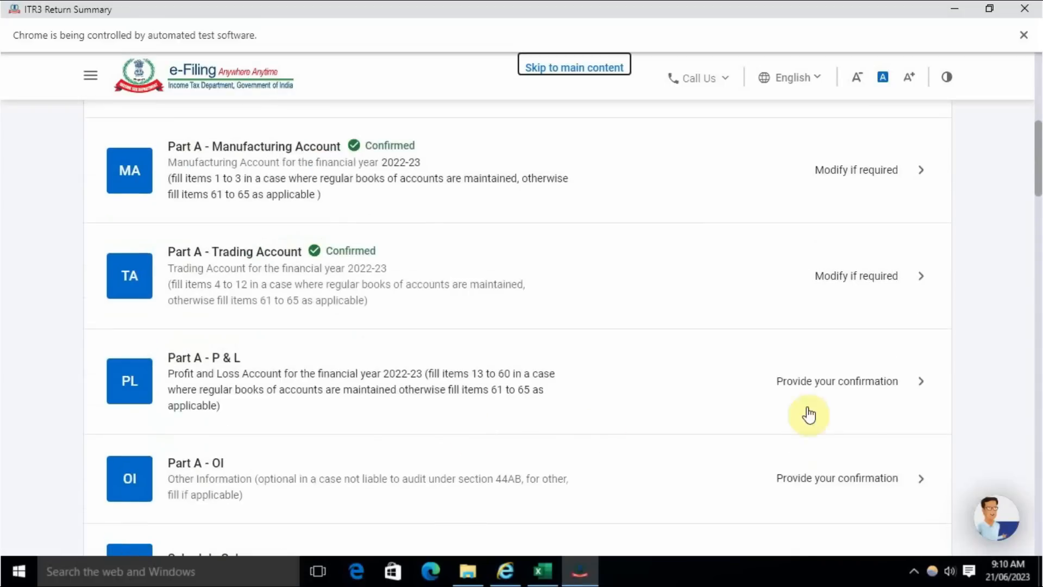
pyautogui.click(852, 386)
# - Switch to the Excel accounts and examine each administration expense amount, from brokerage and transaction charges through GST, SST, SEBI charges and stamp duty
pyautogui.click(542, 571)
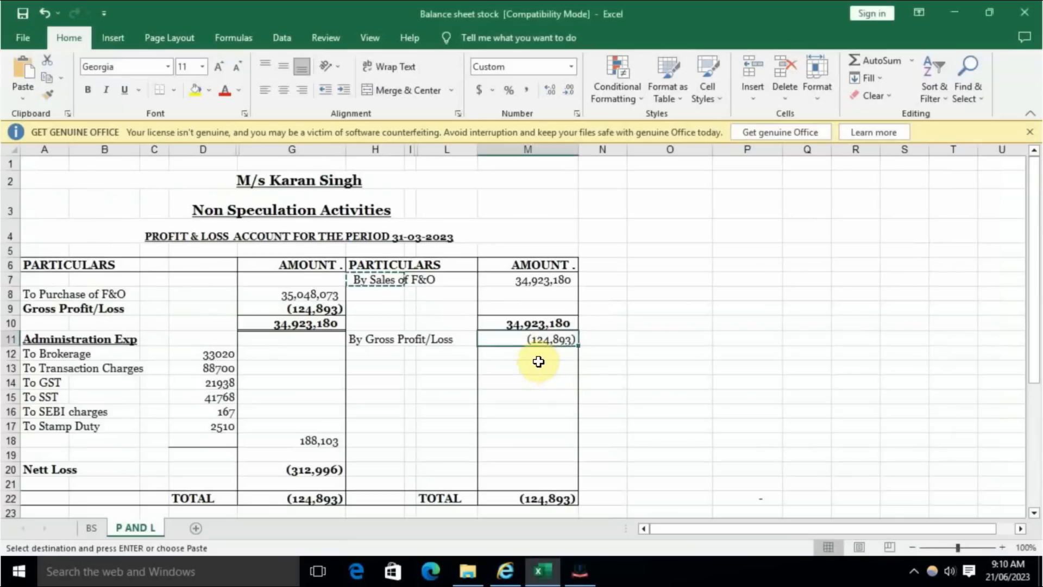
pyautogui.click(208, 353)
pyautogui.doubleClick(335, 366)
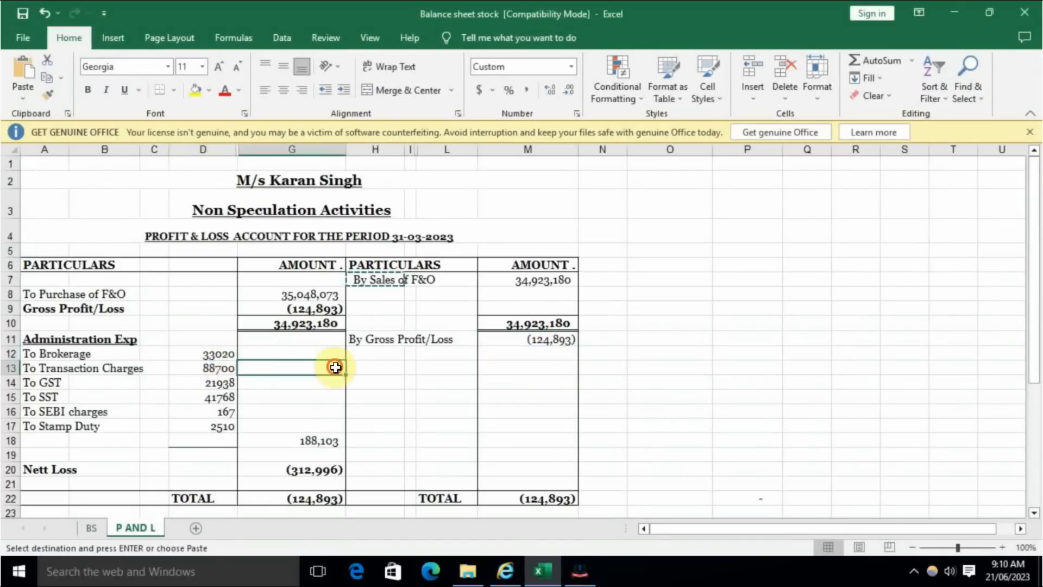
pyautogui.click(289, 357)
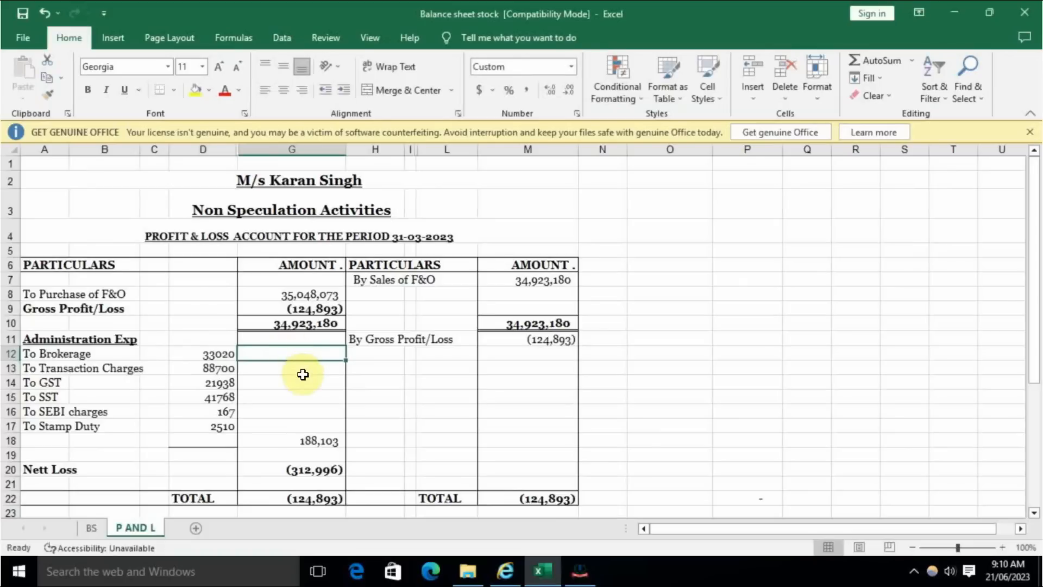
pyautogui.click(286, 369)
pyautogui.click(273, 387)
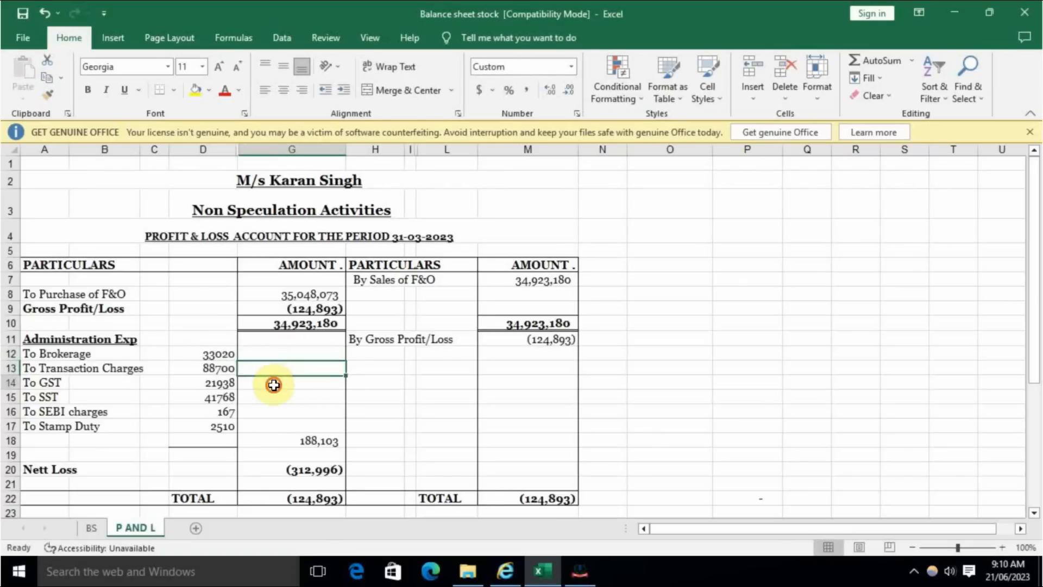
pyautogui.click(268, 400)
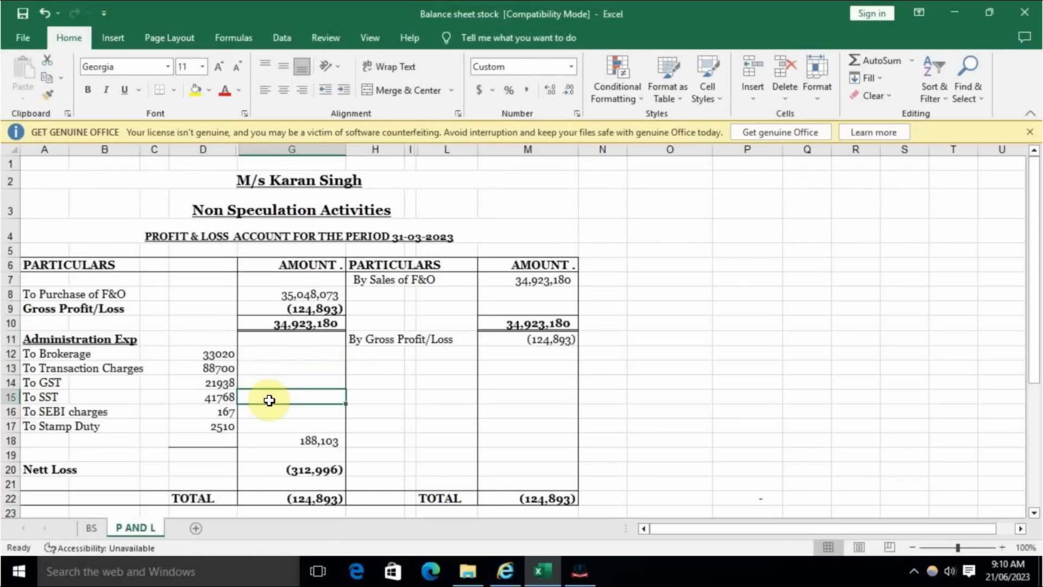
pyautogui.click(270, 413)
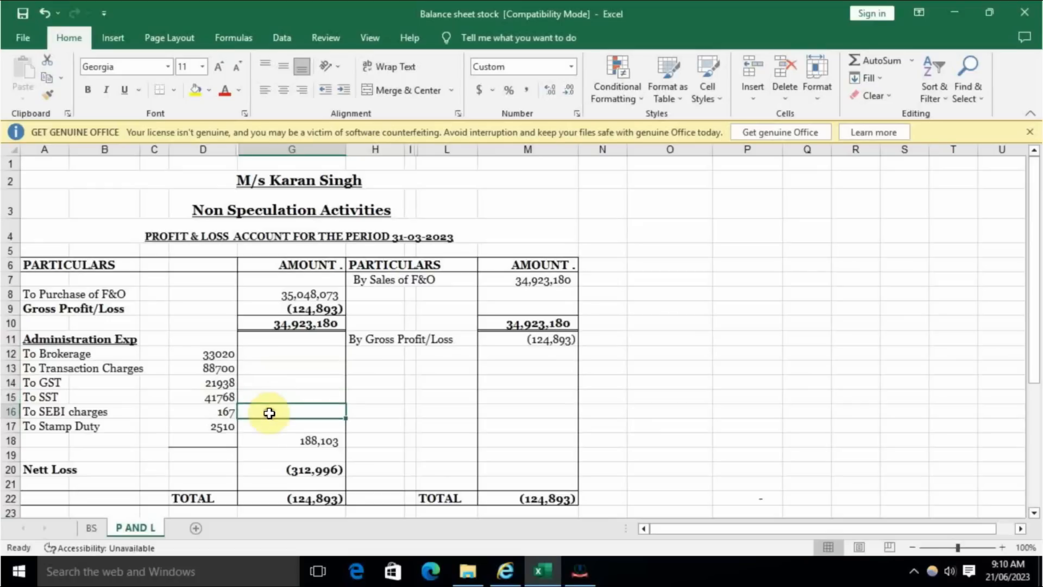
pyautogui.click(262, 428)
pyautogui.moveTo(209, 356); pyautogui.dragTo(194, 427)
pyautogui.click(275, 386)
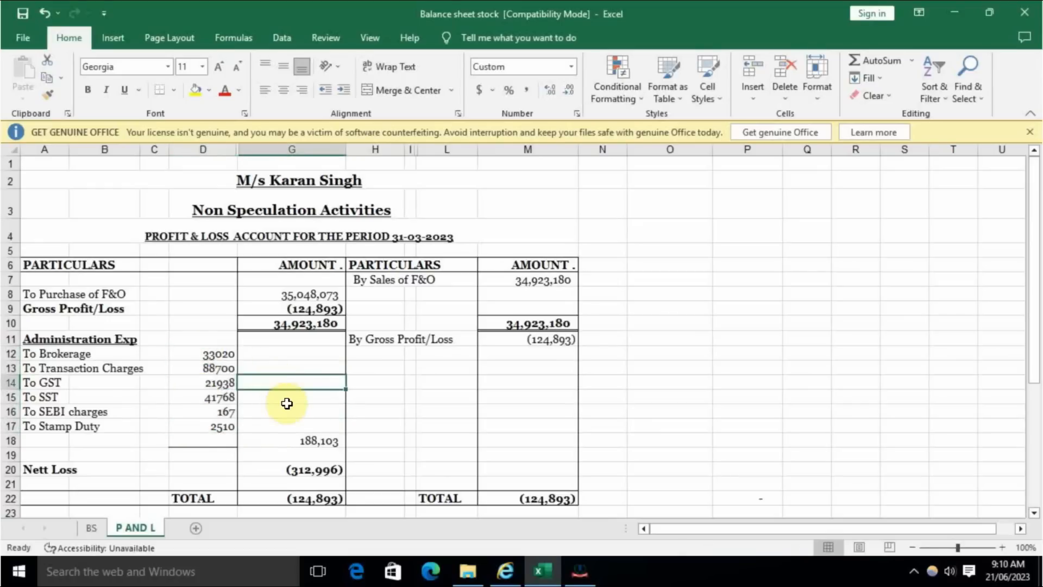
# - Return to the Part A - P & L schedule on the e-Filing portal and review the Credits to Profit and Loss Account section
pyautogui.hotkey('alt', 'Tab')
pyautogui.scroll(-4, 448, 396)
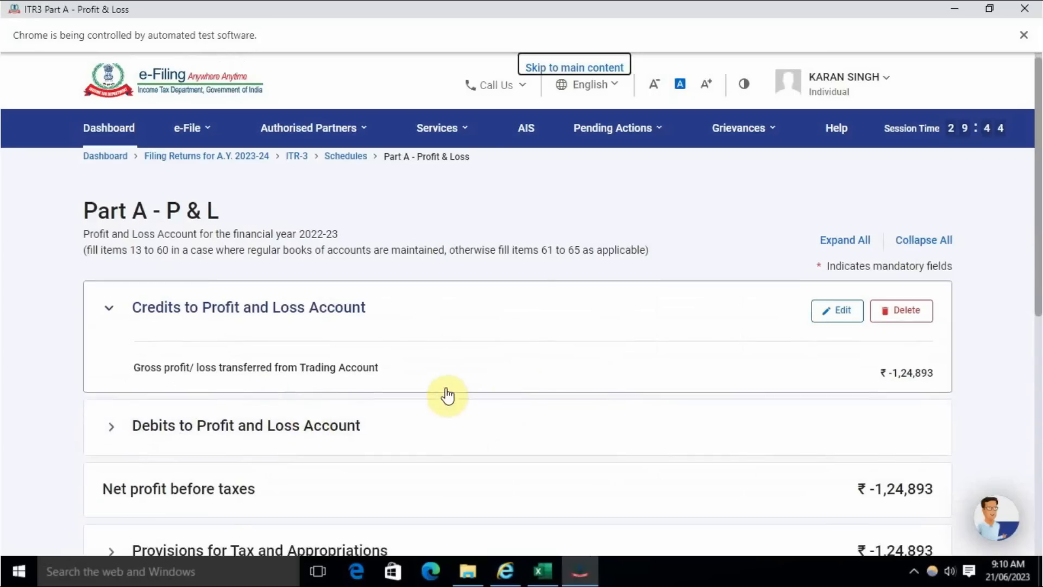
pyautogui.scroll(4, 201, 328)
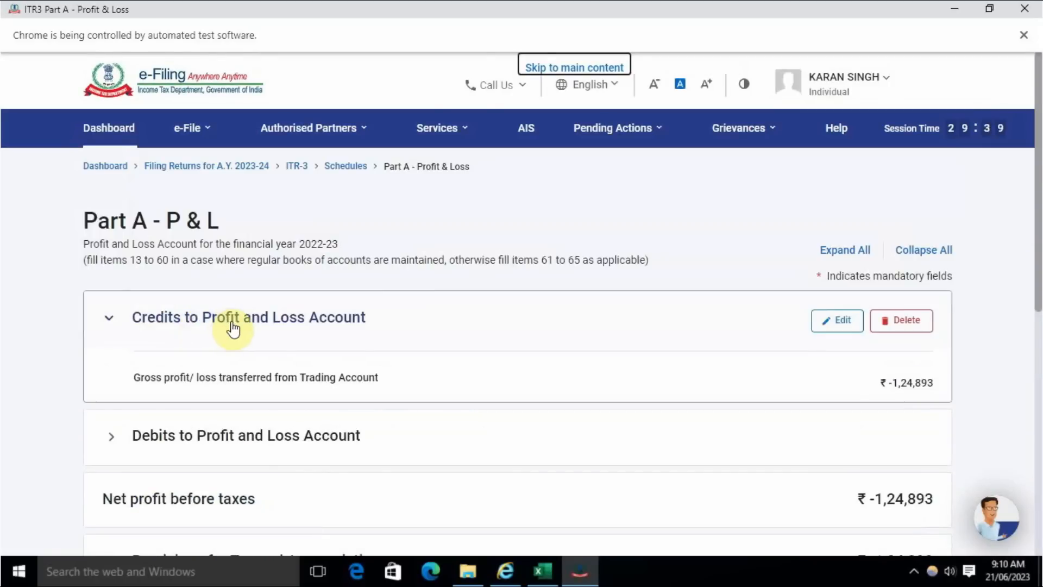
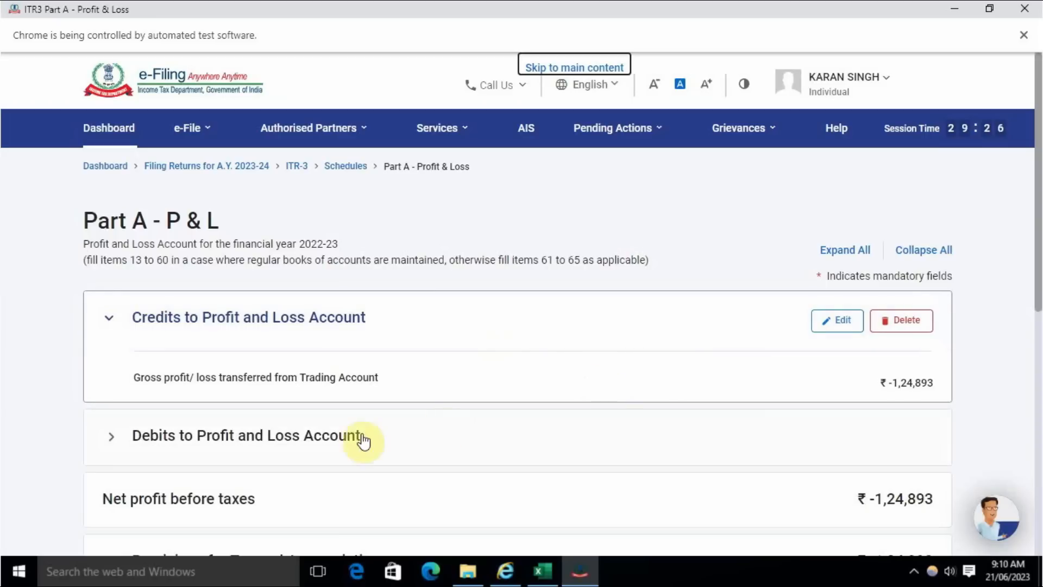
# - Open the Debits to Profit and Loss Account section, look through its first page of items, and continue to page 2
pyautogui.click(449, 448)
pyautogui.click(179, 435)
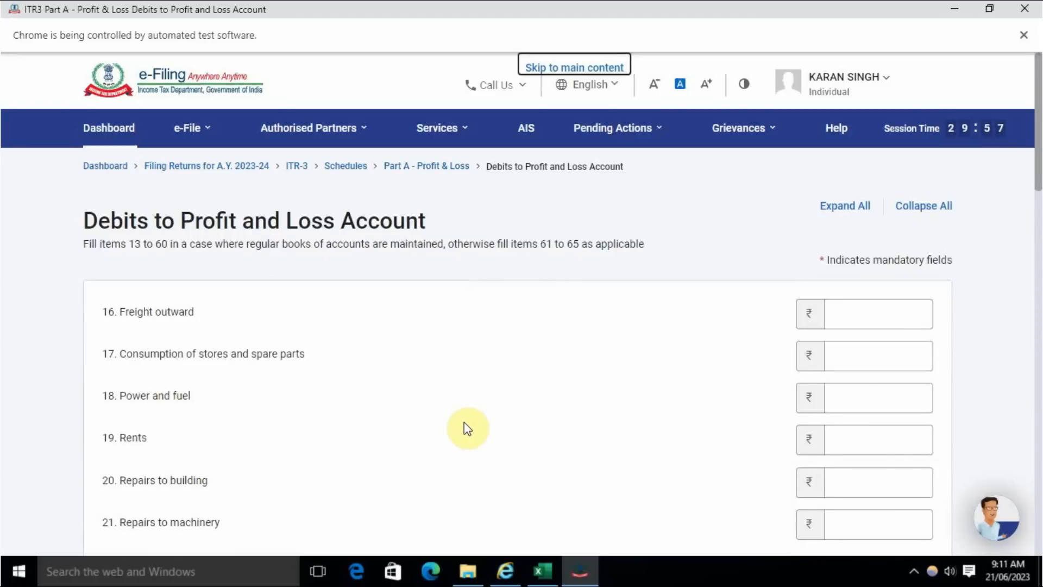
pyautogui.scroll(-12, 465, 423)
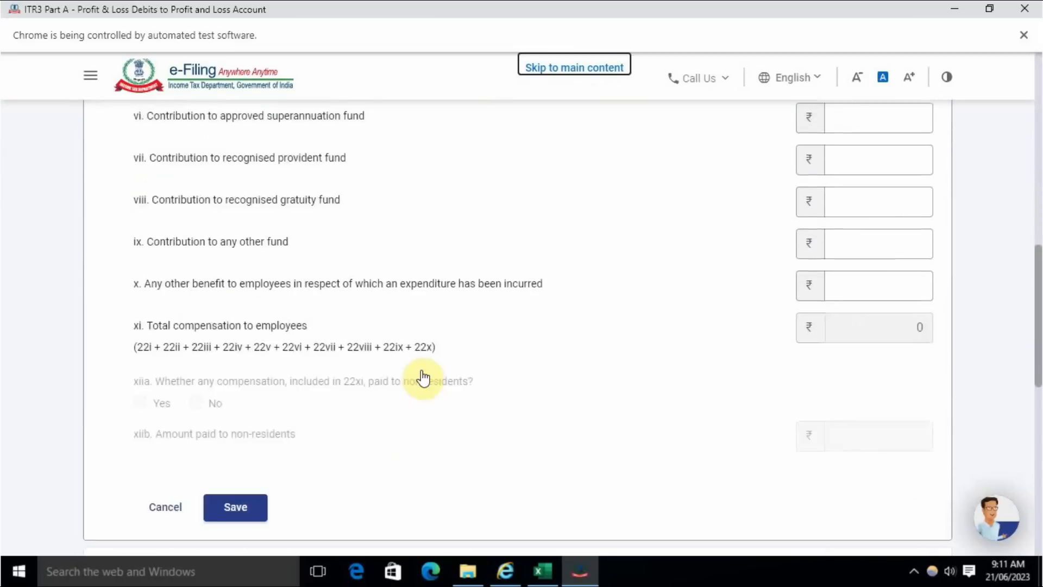
pyautogui.scroll(-3, 423, 377)
pyautogui.scroll(2, 423, 378)
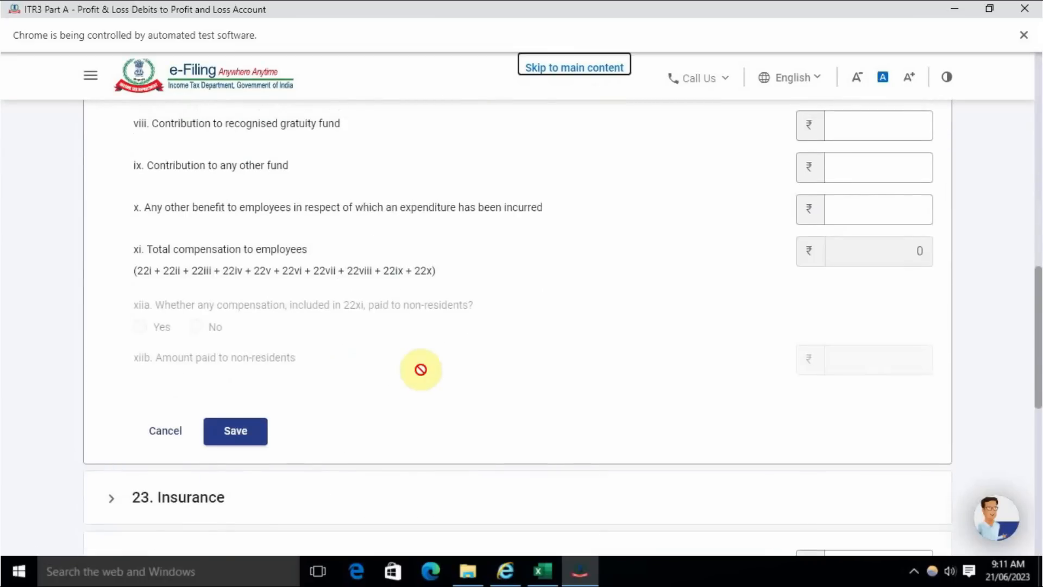
pyautogui.scroll(-10, 418, 366)
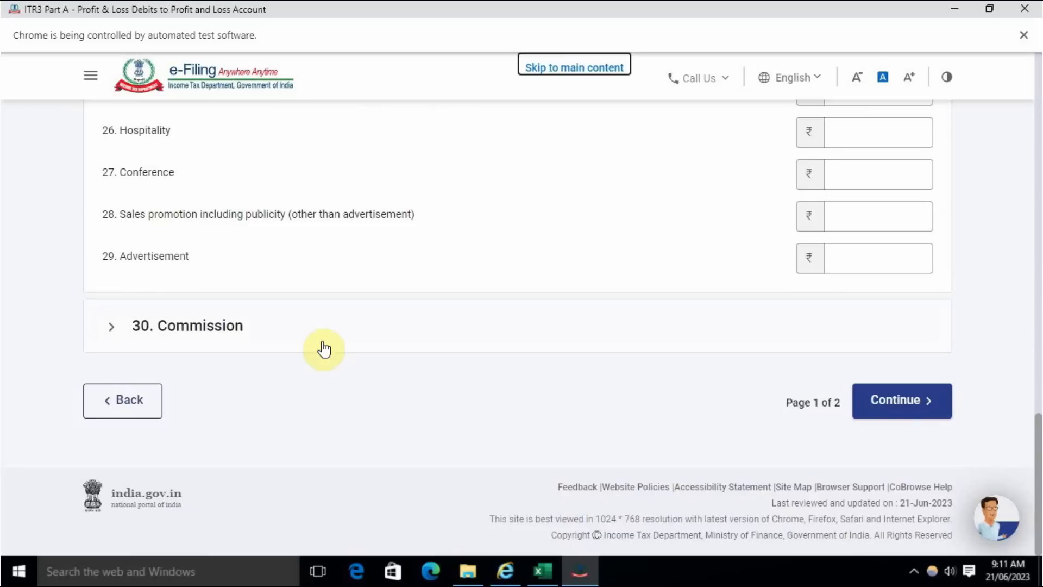
pyautogui.click(903, 400)
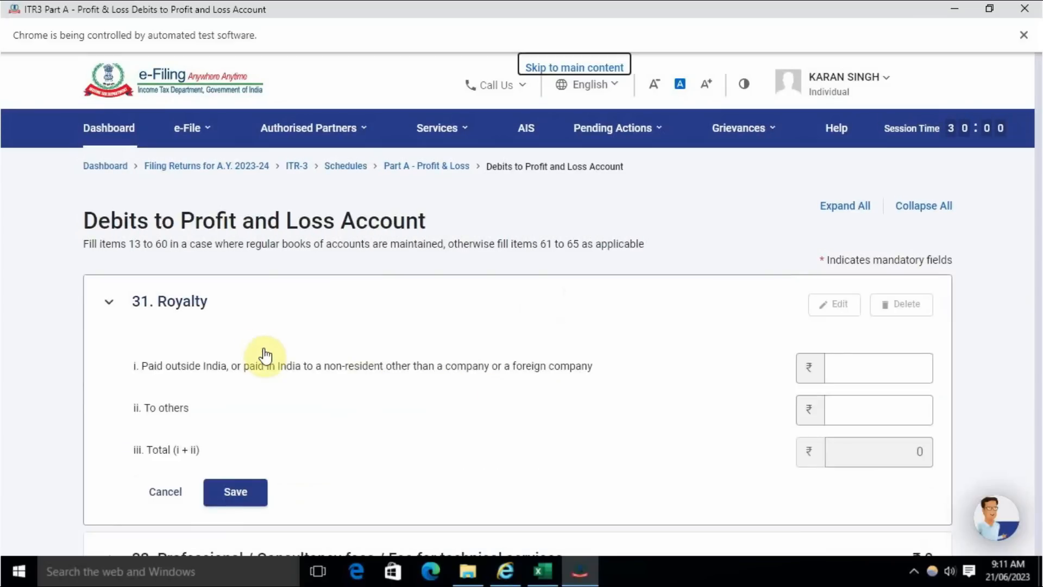
# - Find item 46, Other expenses, on the second page of debits and expand it for entry
pyautogui.scroll(-8, 381, 375)
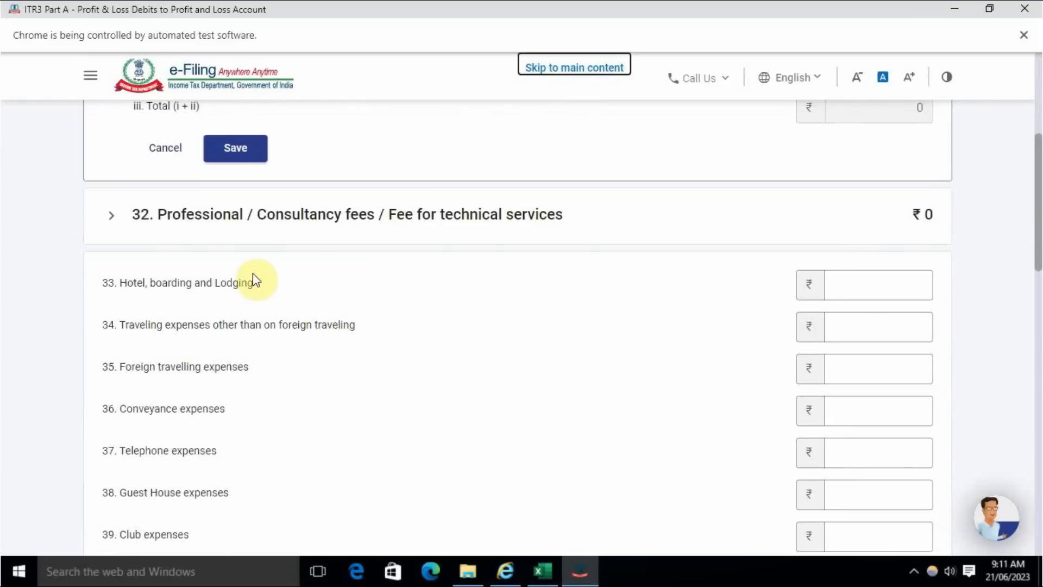
pyautogui.scroll(-8, 379, 338)
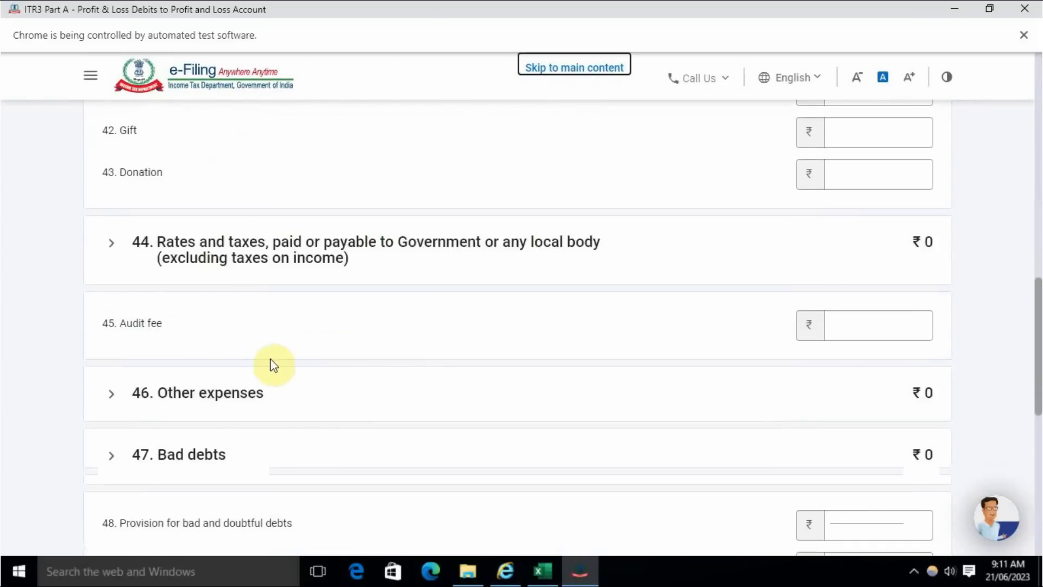
pyautogui.scroll(-2, 190, 341)
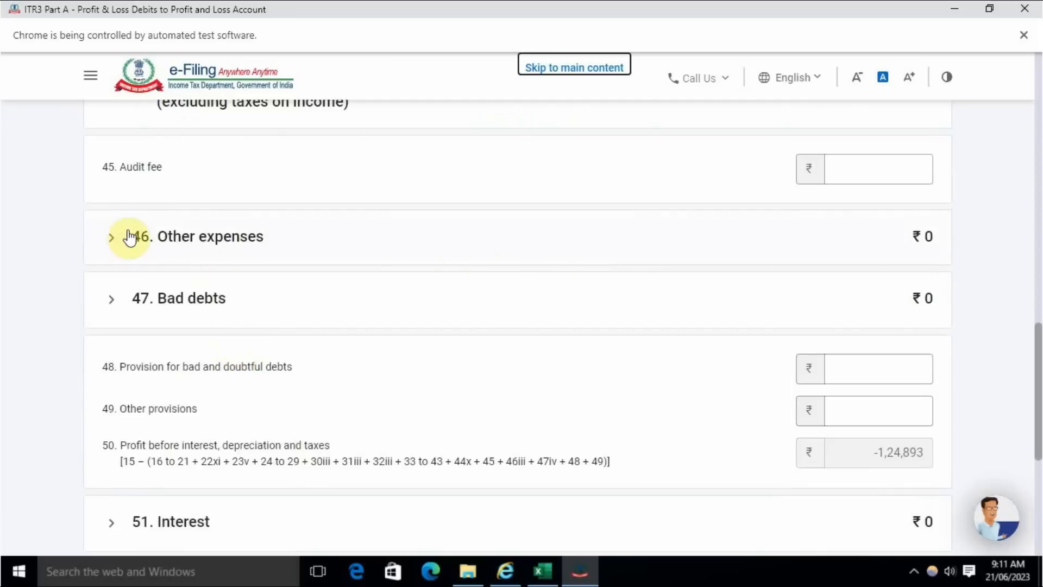
pyautogui.click(280, 240)
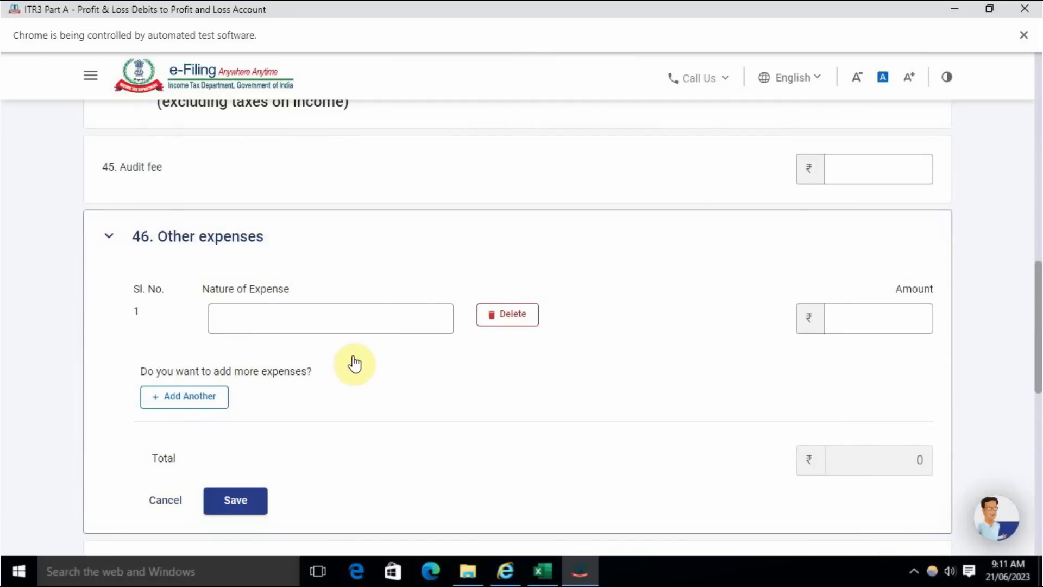
# - Enter Brokerage as the nature of the first other expense, copying the label from the Excel accounts and removing the leading "To"
pyautogui.click(315, 316)
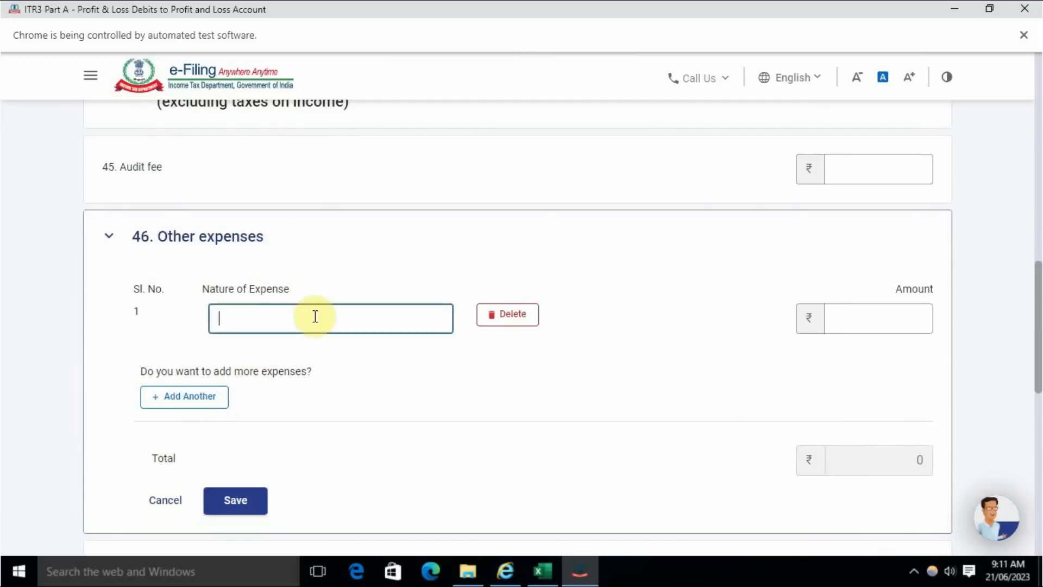
pyautogui.hotkey('alt', 'Tab')
pyautogui.click(295, 382)
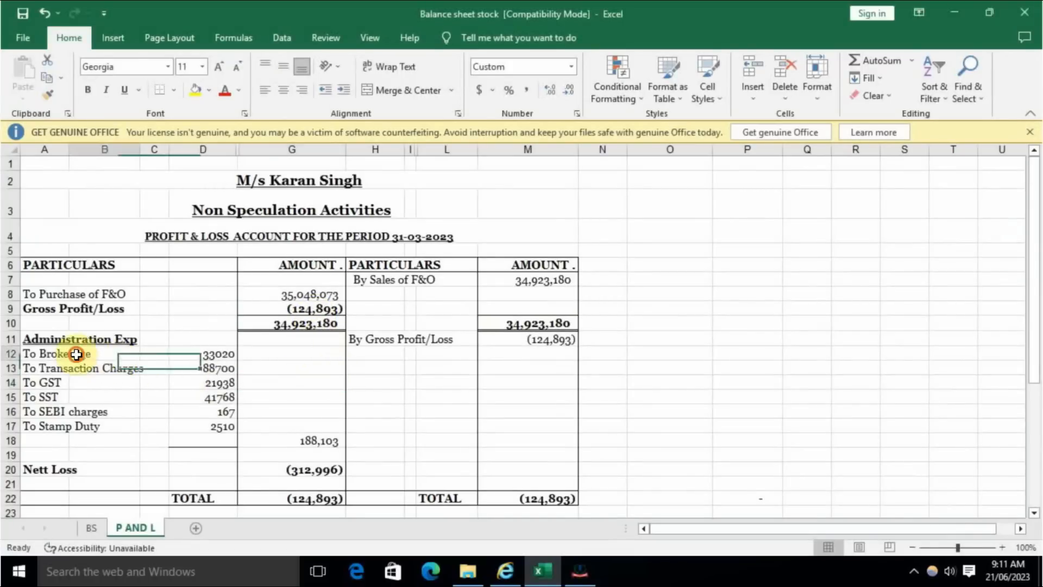
pyautogui.doubleClick(49, 355)
pyautogui.moveTo(99, 355); pyautogui.dragTo(5, 349)
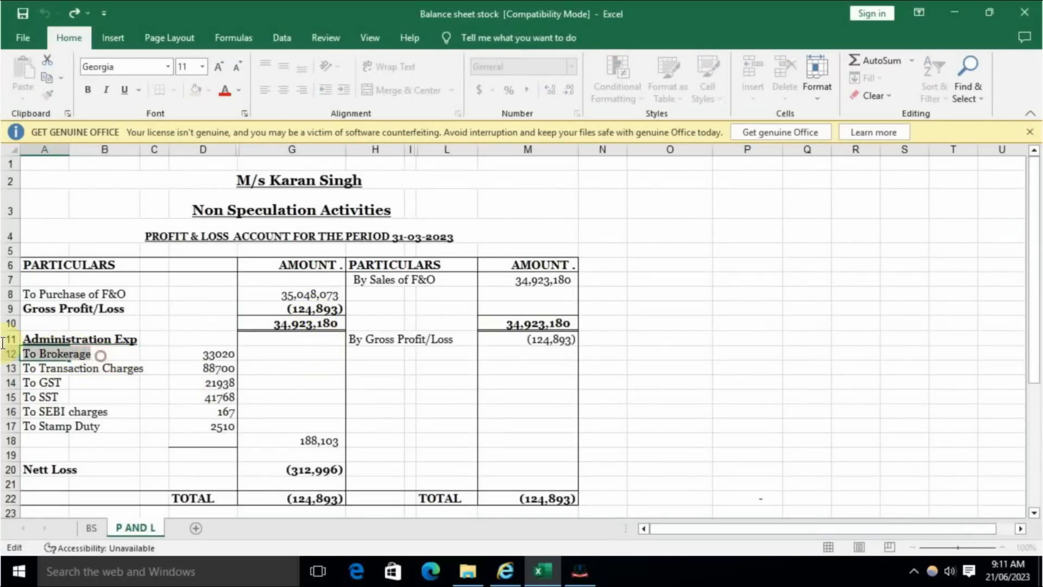
pyautogui.hotkey('ctrl', 'c')
pyautogui.hotkey('alt', 'Tab')
pyautogui.hotkey('ctrl', 'v')
pyautogui.doubleClick(225, 319)
pyautogui.press('BackSpace')
# - Look up the brokerage figure in the Excel accounts and set the Brokerage amount to 33020
pyautogui.click(844, 329)
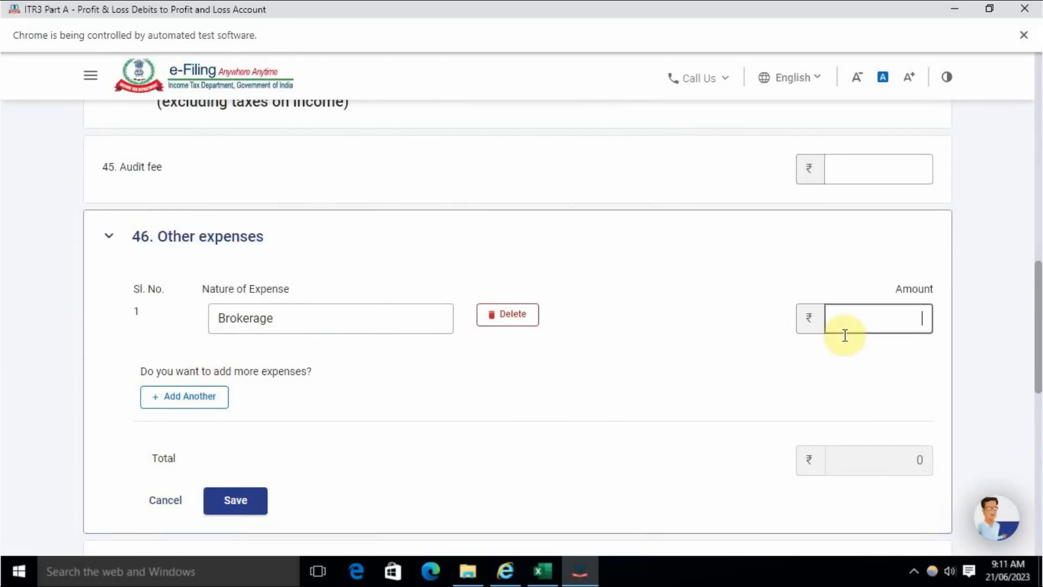
pyautogui.hotkey('alt', 'Tab')
pyautogui.hotkey('alt', 'Tab')
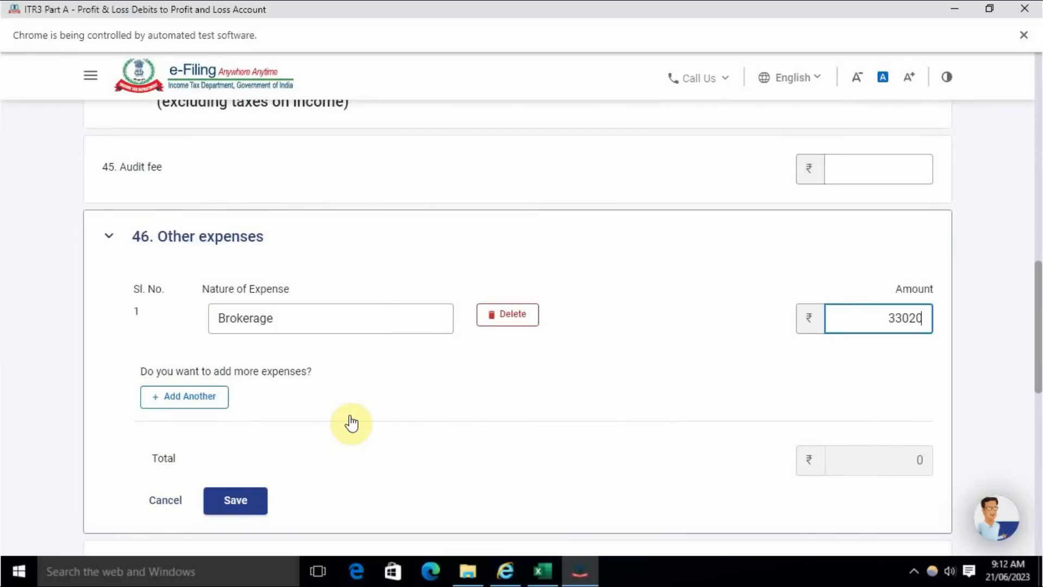
# - Add a second other expense, Transaction Charges, copied from the Excel accounts, with an amount of 88,700
pyautogui.click(187, 396)
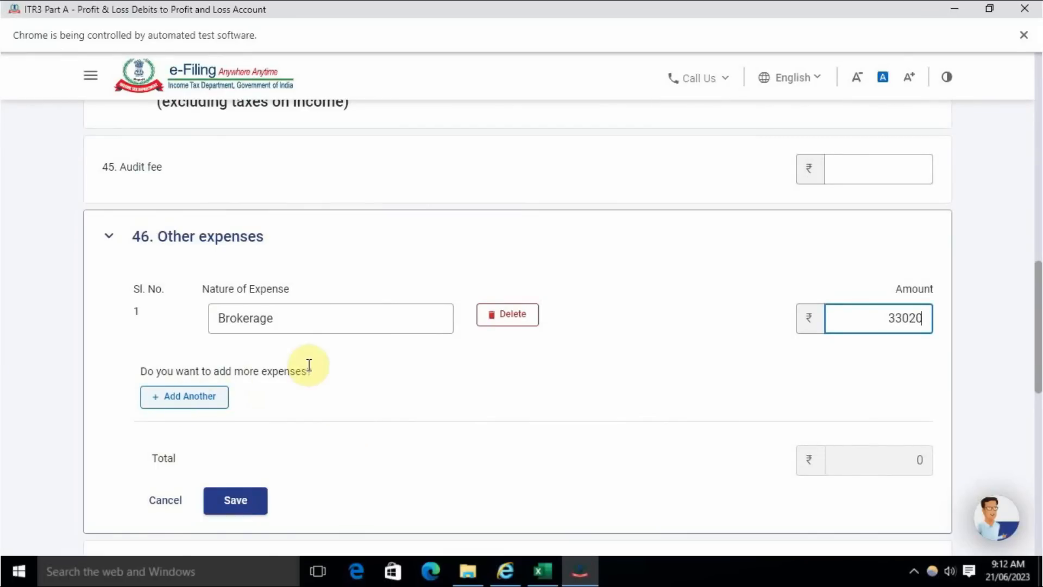
pyautogui.hotkey('alt', 'Tab')
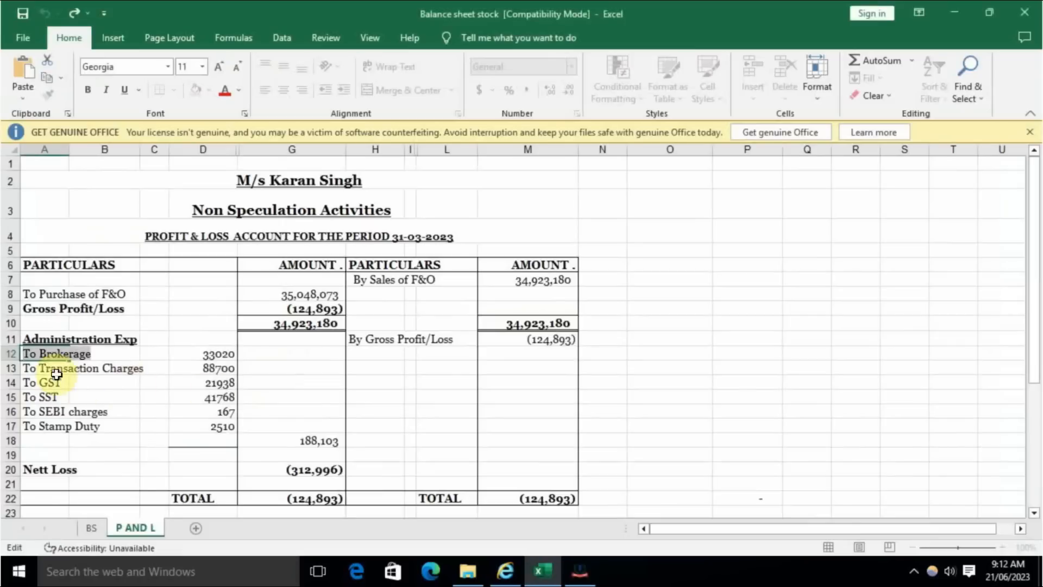
pyautogui.moveTo(40, 369); pyautogui.dragTo(143, 369)
pyautogui.hotkey('ctrl', 'c')
pyautogui.hotkey('alt', 'Tab')
pyautogui.hotkey('ctrl', 'v')
pyautogui.click(911, 373)
pyautogui.hotkey('alt', 'Tab')
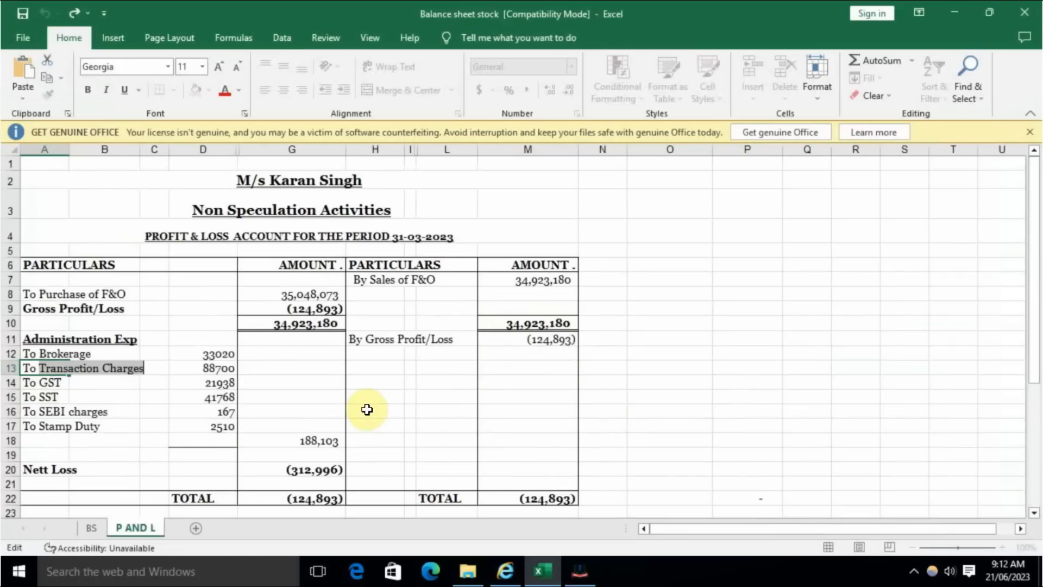
pyautogui.hotkey('alt', 'Tab')
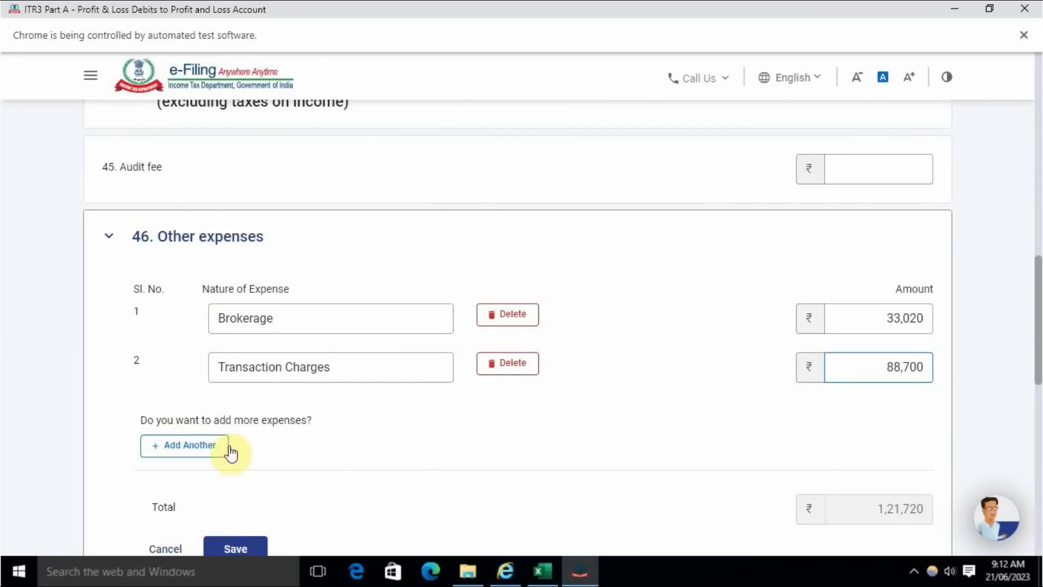
# - Add a third other expense row and enter GST, copied from the Excel accounts, as its nature
pyautogui.click(227, 451)
pyautogui.click(366, 411)
pyautogui.hotkey('alt', 'Tab')
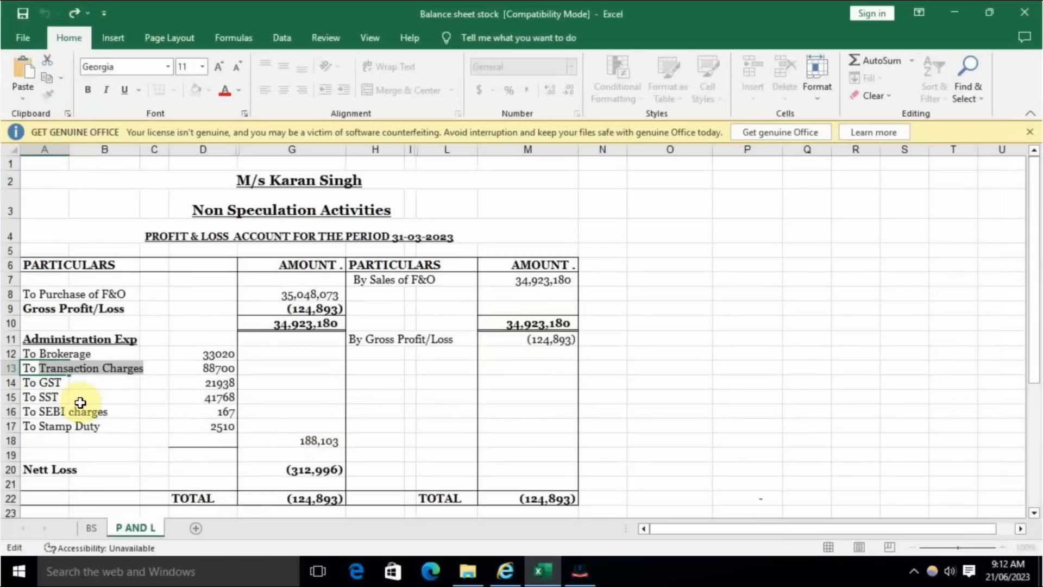
pyautogui.click(71, 383)
pyautogui.doubleClick(71, 387)
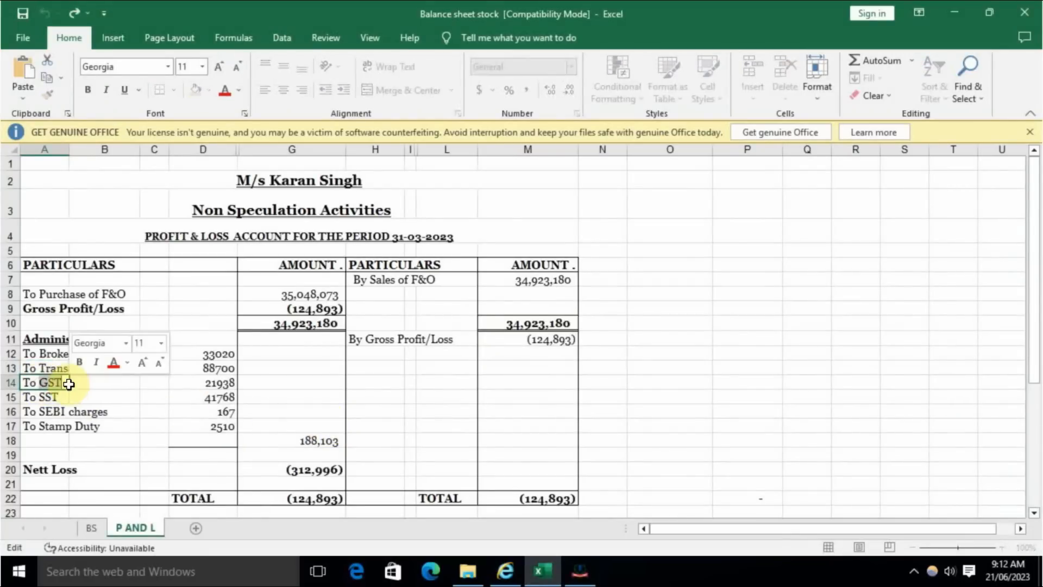
pyautogui.hotkey('alt', 'Tab')
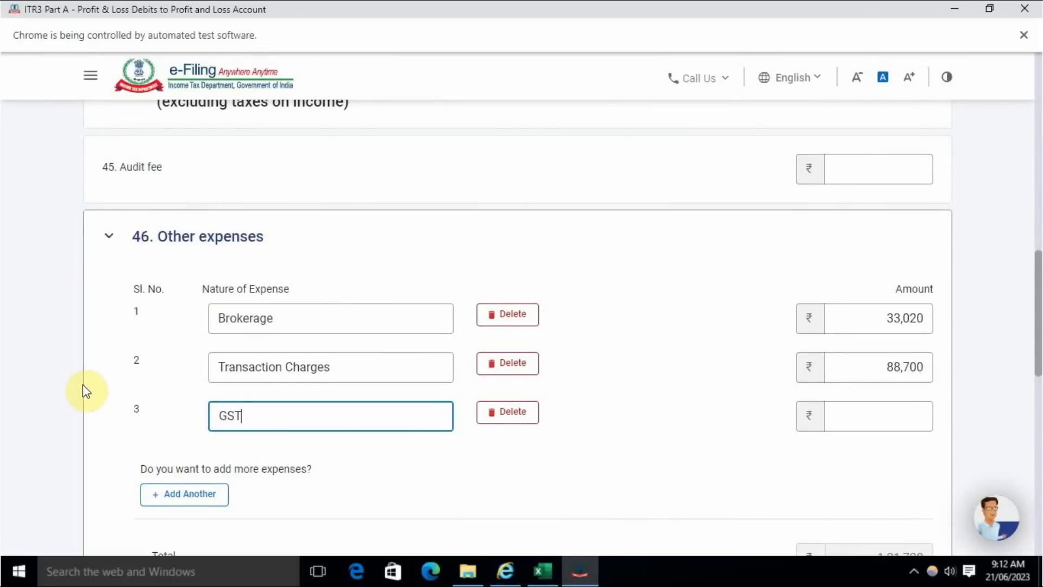
# - Change the third expense's nature to "Duty & Tax on f&O" and enter the GST figure from Excel, 21938, as its amount
pyautogui.press('BackSpace')
pyautogui.press('BackSpace')
pyautogui.press('BackSpace')
pyautogui.write('Duty & Tax on f&O')
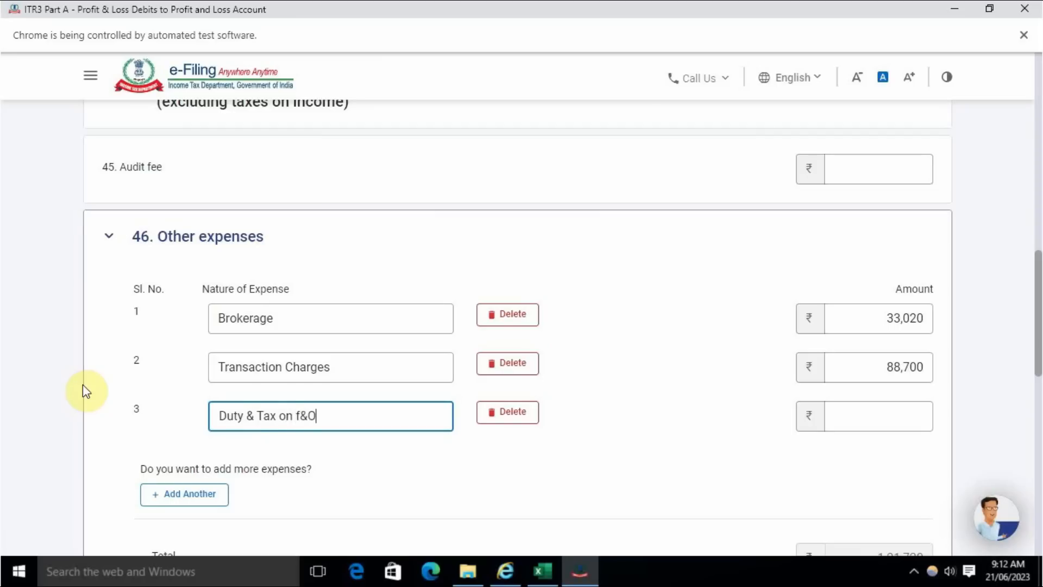
pyautogui.hotkey('alt', 'Tab')
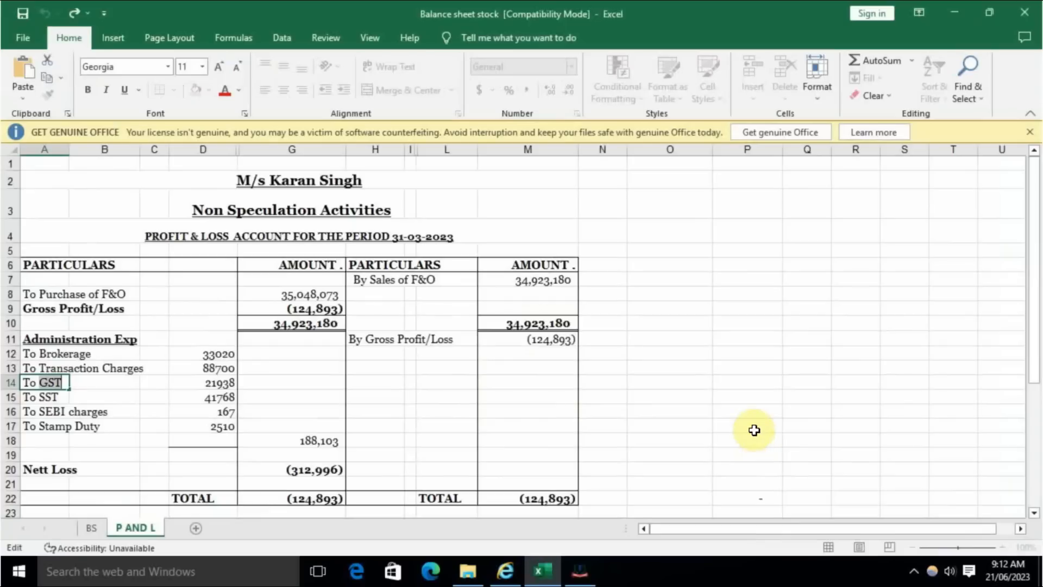
pyautogui.hotkey('alt', 'Tab')
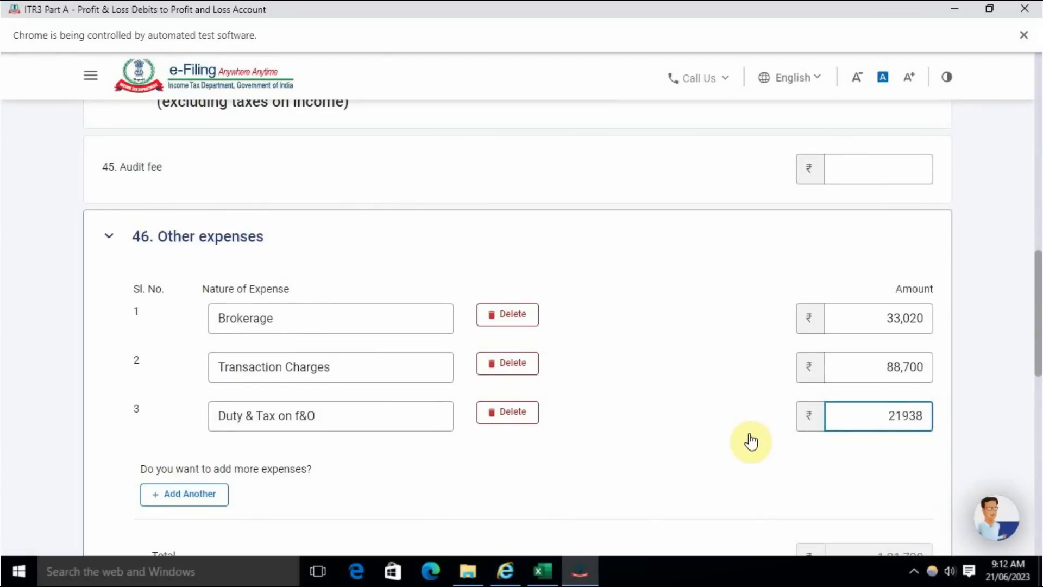
# - Add a fourth other expense row, check the next label in the Excel accounts, and enter "SST on F&O" as its nature
pyautogui.click(215, 496)
pyautogui.click(281, 463)
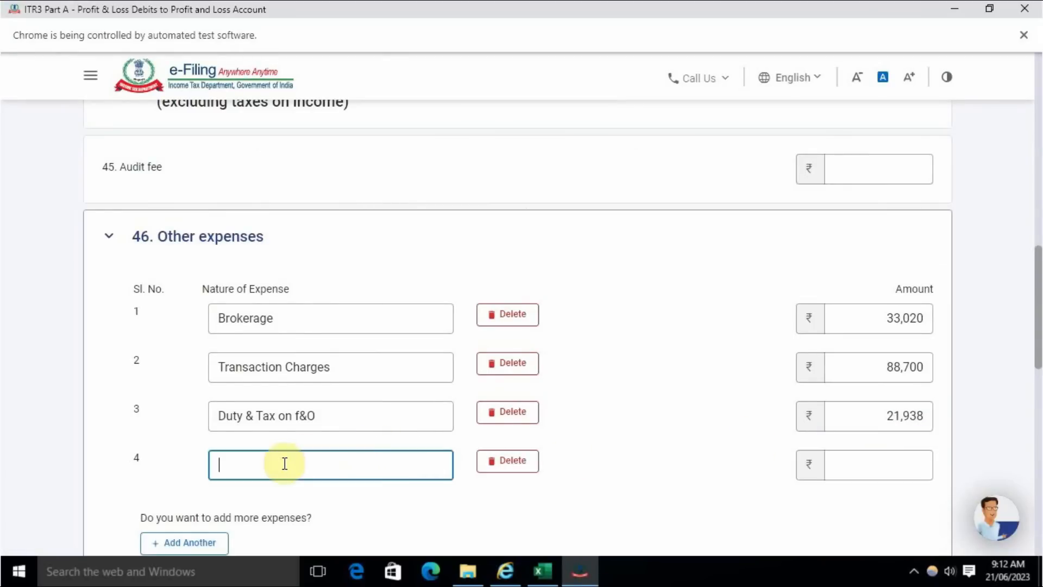
pyautogui.hotkey('alt', 'Tab')
pyautogui.press('Return')
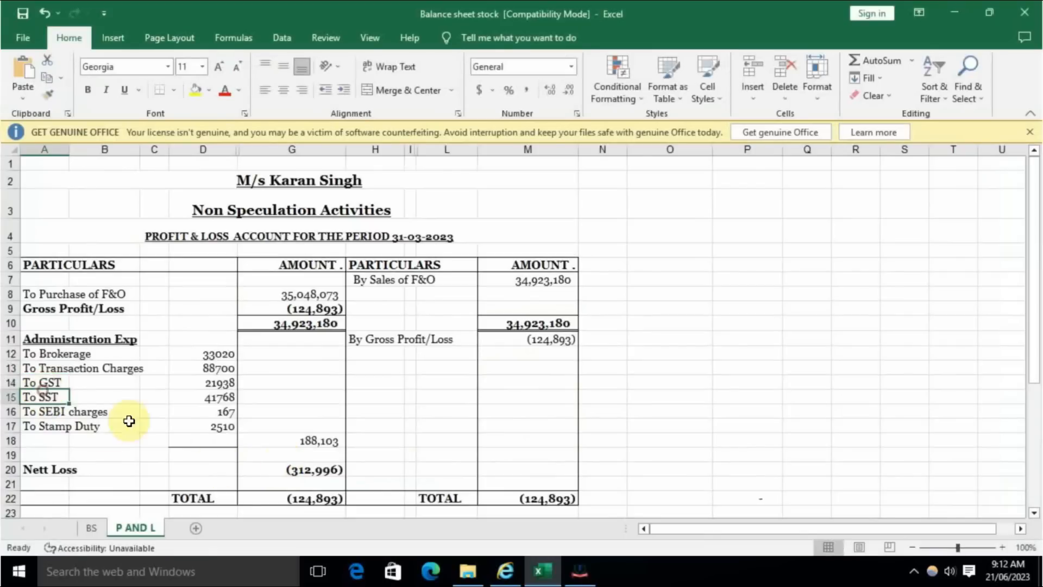
pyautogui.hotkey('alt', 'Tab')
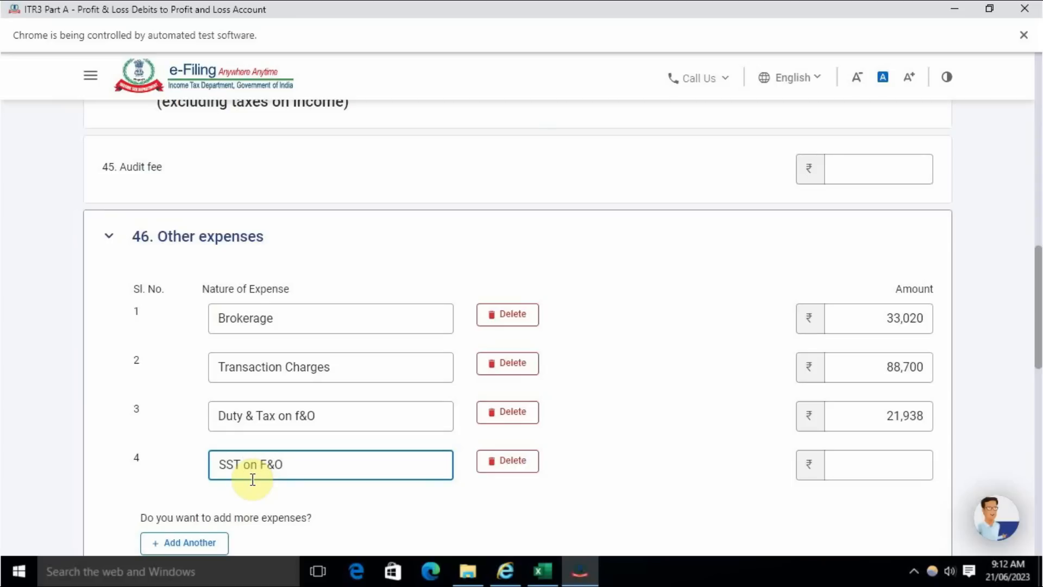
# - Set the amount of the SST on F&O expense to 41768, checking the figure against the Excel accounts
pyautogui.click(876, 456)
pyautogui.hotkey('alt', 'Tab')
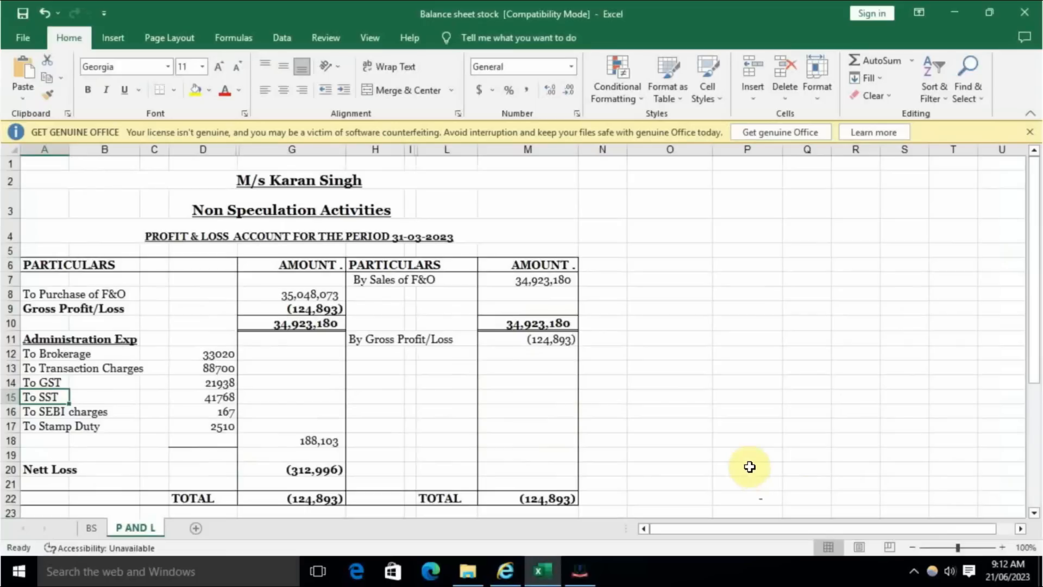
pyautogui.hotkey('alt', 'Tab')
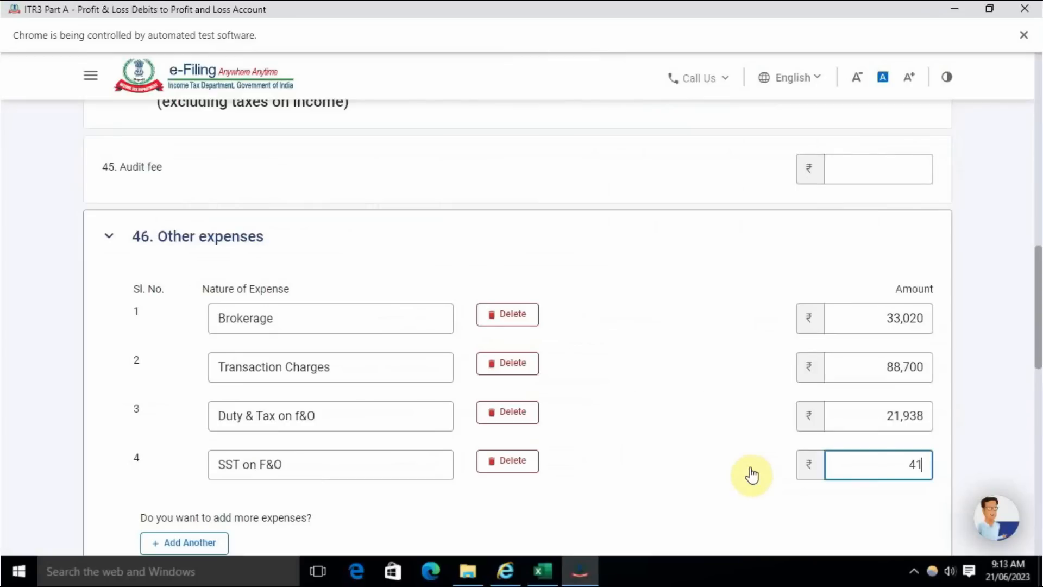
pyautogui.write('417')
pyautogui.hotkey('alt', 'Tab')
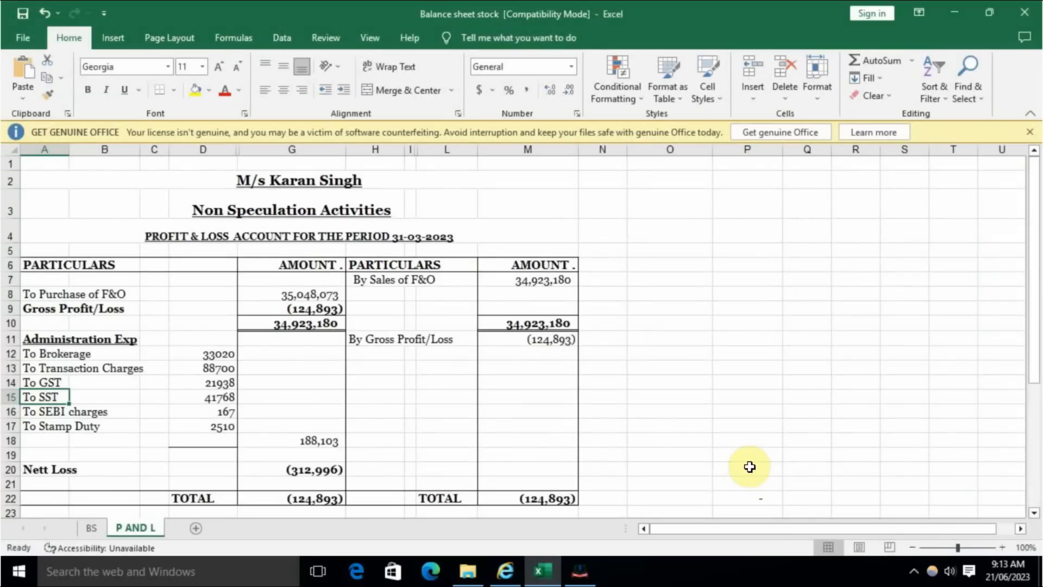
pyautogui.hotkey('alt', 'Tab')
pyautogui.write('68')
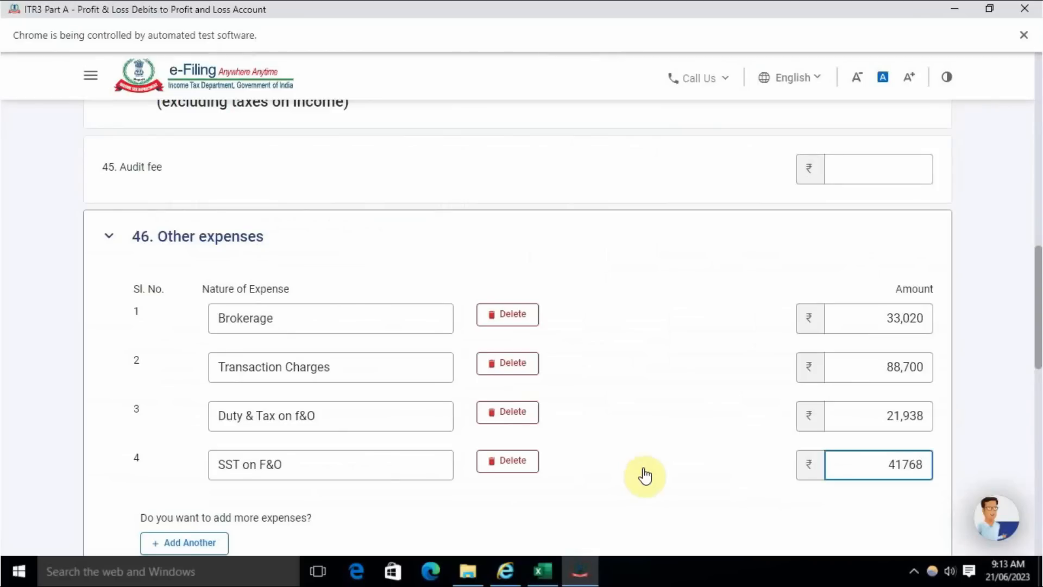
# - Add a fifth other expense row and enter "SEBI charges", copied from the Excel accounts, as its nature
pyautogui.scroll(-3, 643, 475)
pyautogui.click(214, 389)
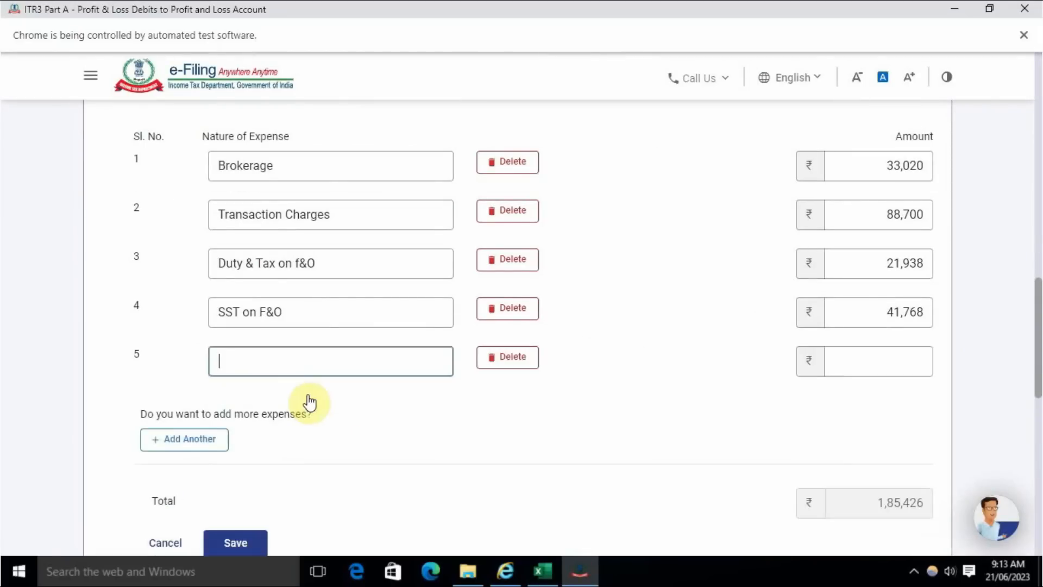
pyautogui.hotkey('alt', 'Tab')
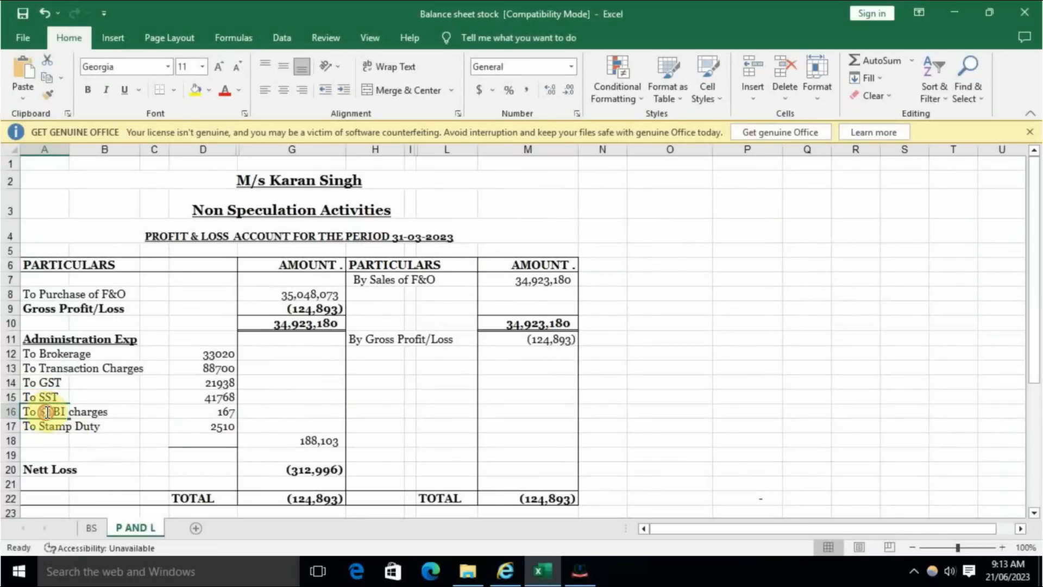
pyautogui.doubleClick(46, 411)
pyautogui.moveTo(36, 412); pyautogui.dragTo(106, 411)
pyautogui.hotkey('ctrl', 'c')
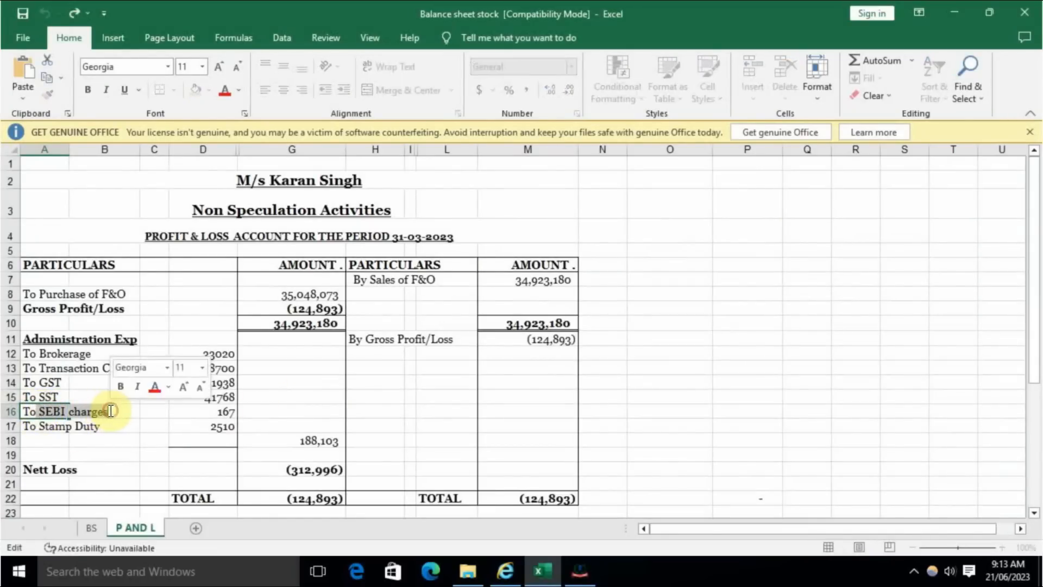
pyautogui.hotkey('alt', 'Tab')
pyautogui.hotkey('ctrl', 'v')
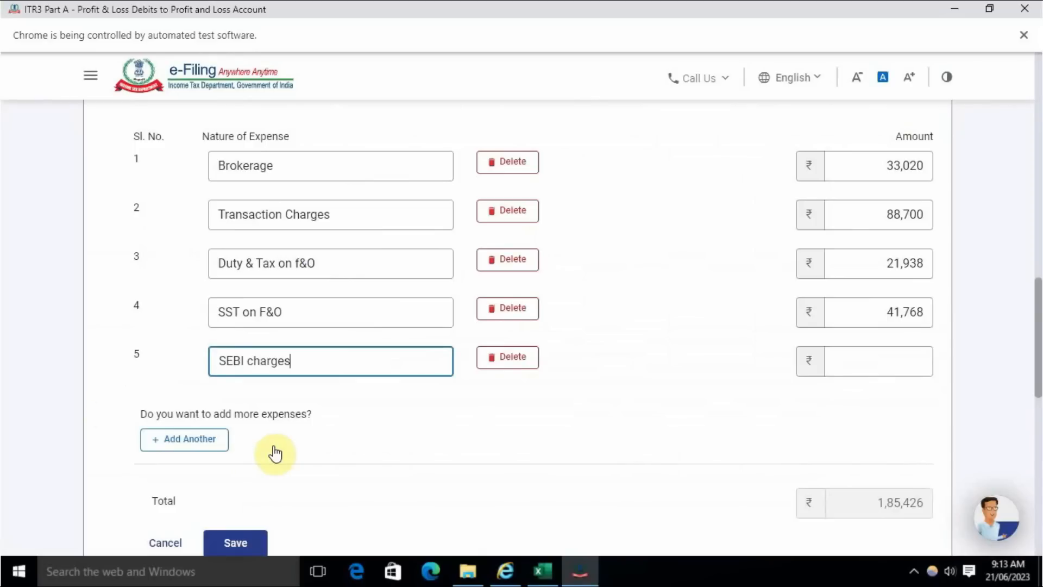
# - Set the SEBI charges amount to 167 and add a sixth other expense row named "Stamp Duty", copied from the Excel accounts
pyautogui.click(881, 353)
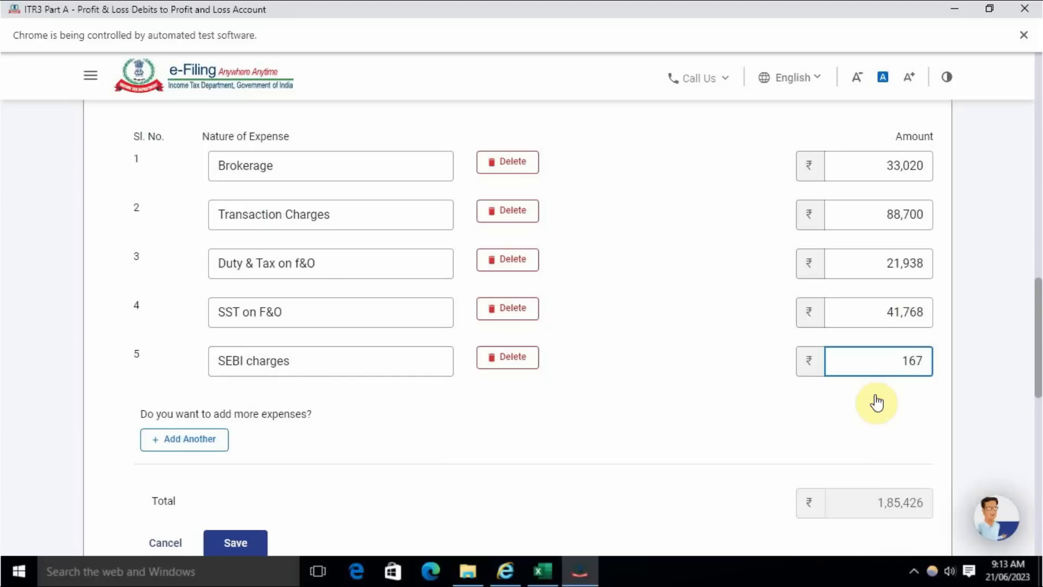
pyautogui.click(712, 433)
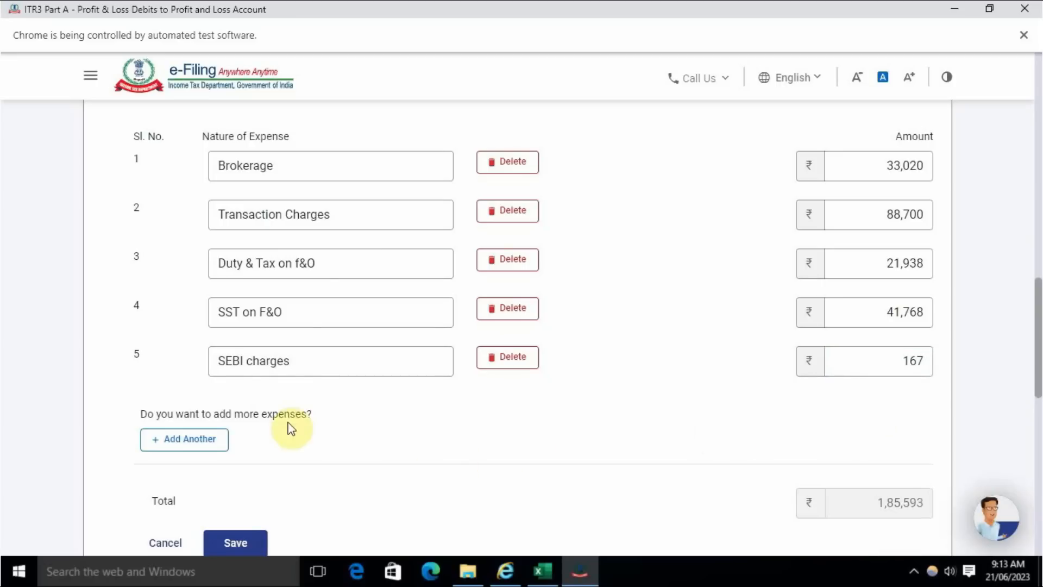
pyautogui.click(191, 440)
pyautogui.hotkey('alt', 'Tab')
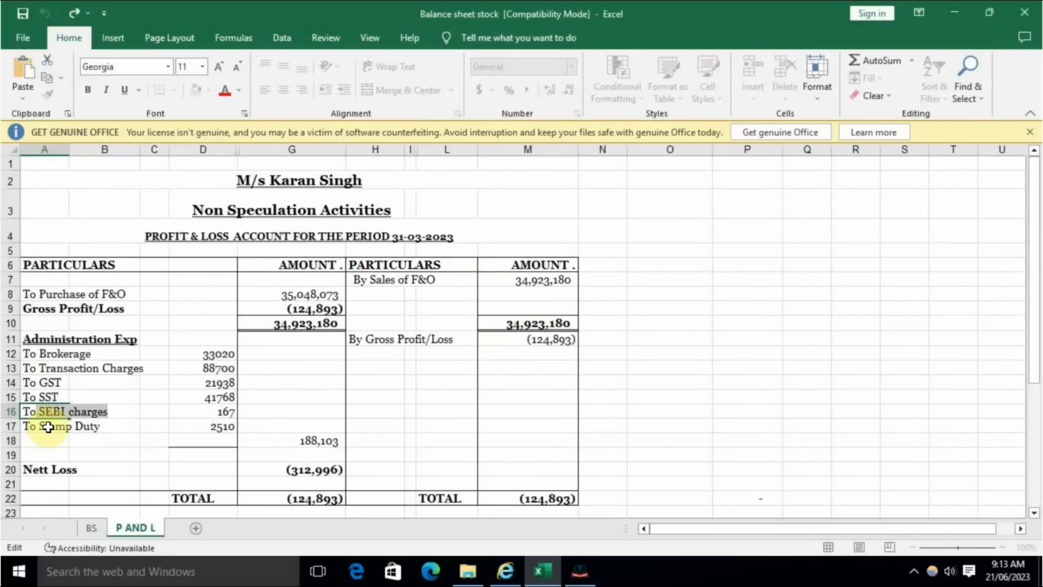
pyautogui.doubleClick(48, 427)
pyautogui.moveTo(40, 426); pyautogui.dragTo(103, 426)
pyautogui.hotkey('ctrl', 'c')
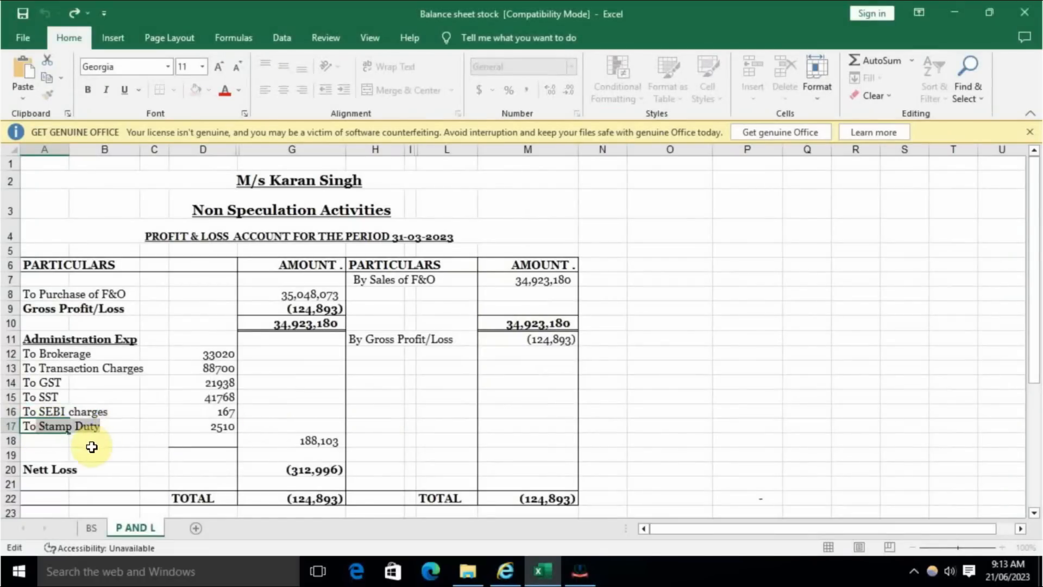
pyautogui.hotkey('alt', 'Tab')
pyautogui.hotkey('ctrl', 'v')
# - Enter 2510 as the Stamp Duty amount, checking it against the Excel accounts, and save the other expenses
pyautogui.click(888, 408)
pyautogui.hotkey('alt', 'Tab')
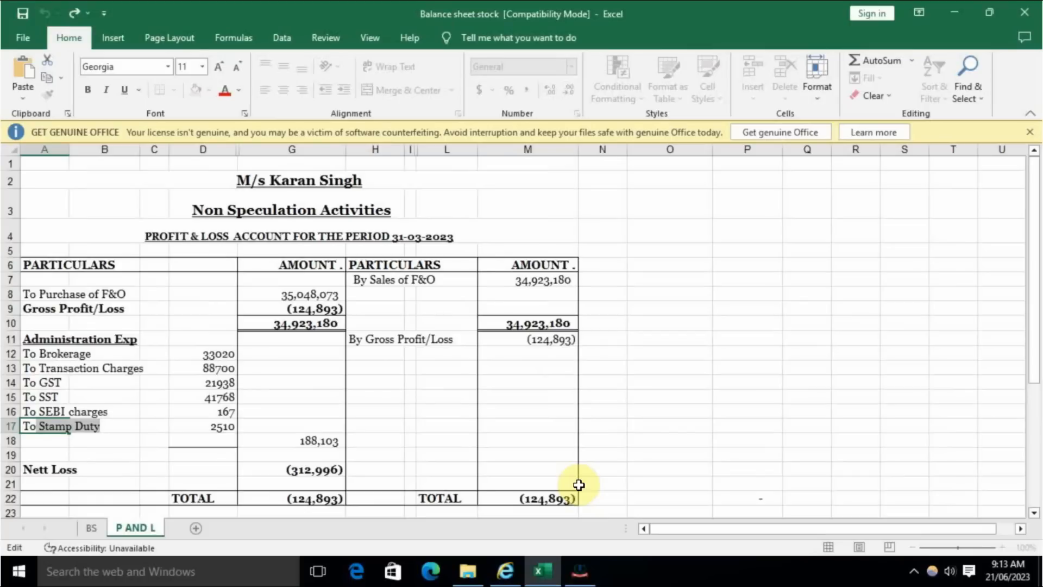
pyautogui.hotkey('alt', 'Tab')
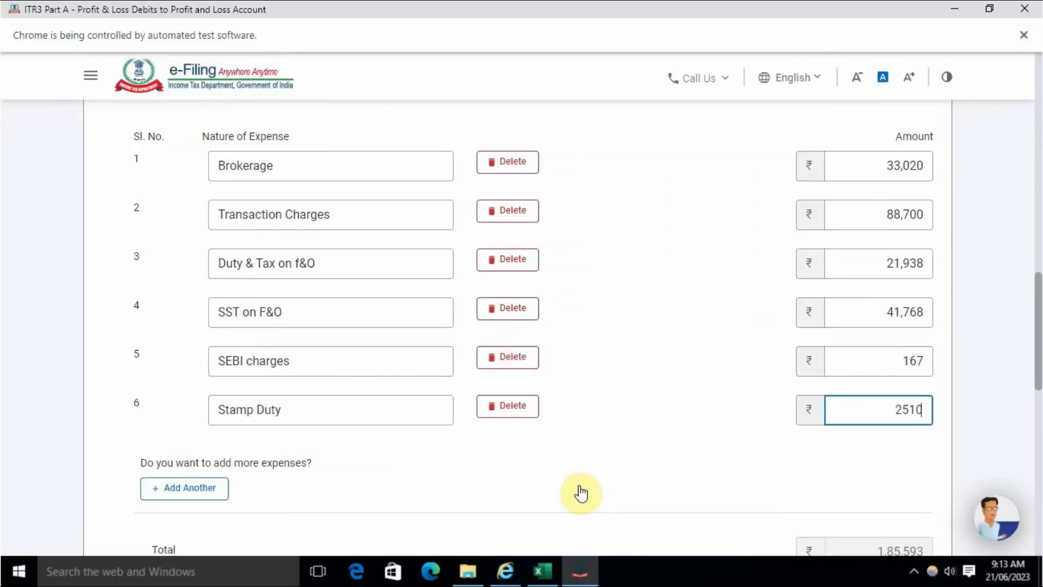
pyautogui.write('2510')
pyautogui.click(620, 519)
pyautogui.hotkey('alt', 'Tab')
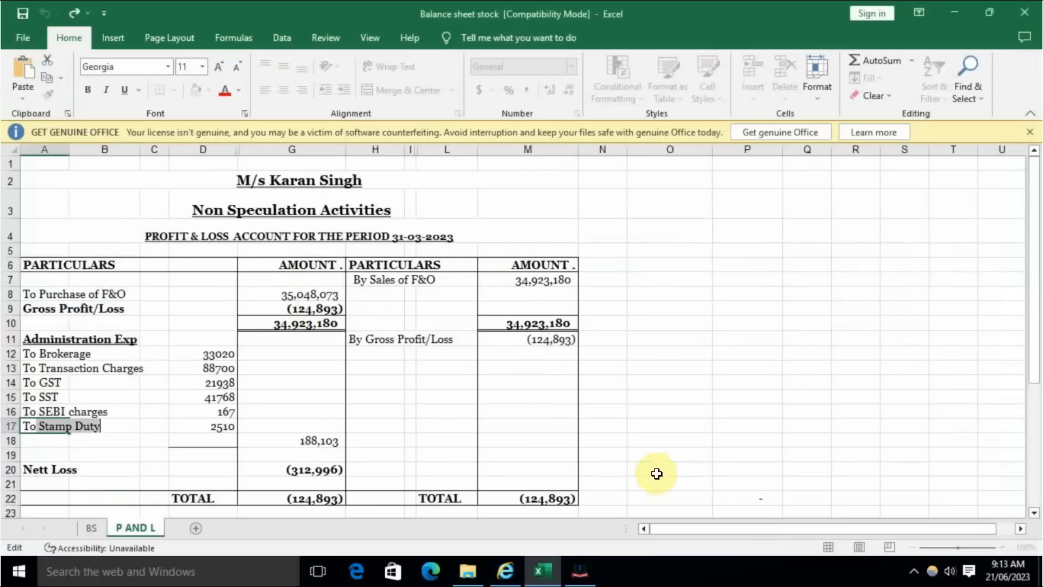
pyautogui.hotkey('alt', 'Tab')
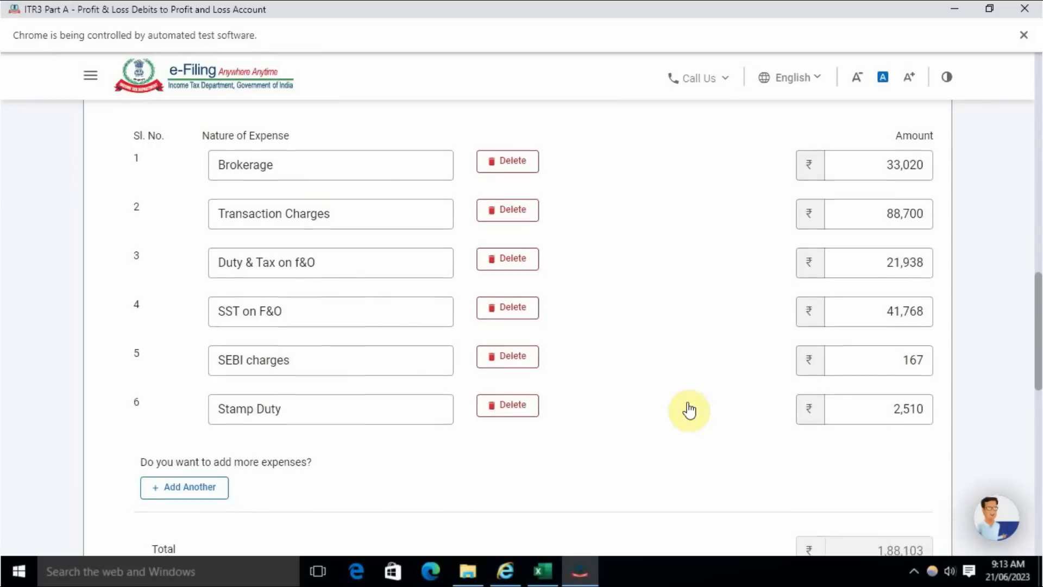
pyautogui.scroll(-3, 687, 410)
pyautogui.click(248, 447)
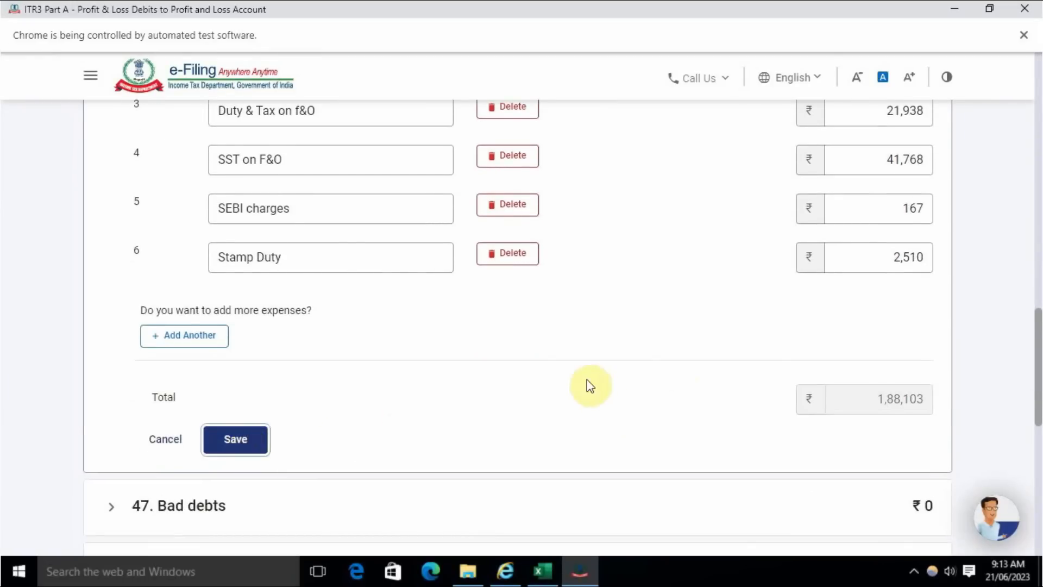
# - Compare the net profit before taxes with the nett loss in the Excel accounts and add the debits to the Profit and Loss Account
pyautogui.scroll(3, 597, 385)
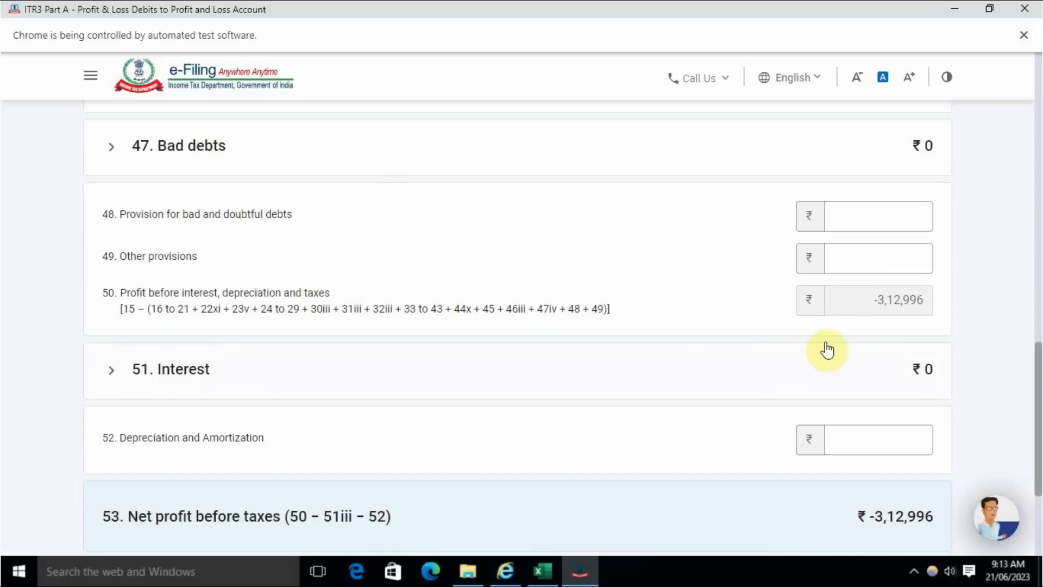
pyautogui.scroll(-3, 821, 362)
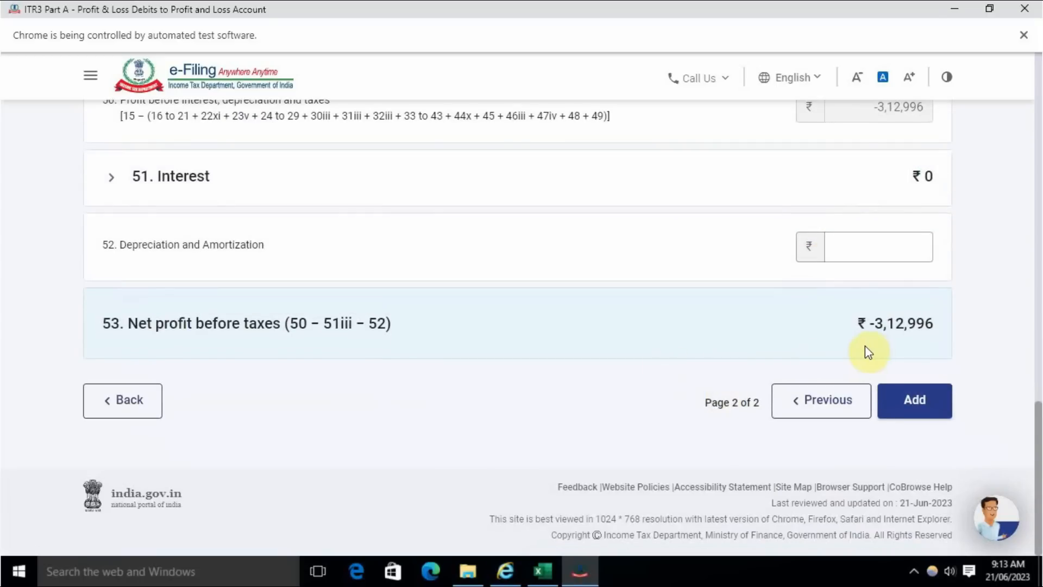
pyautogui.hotkey('alt', 'Tab')
pyautogui.click(315, 472)
pyautogui.hotkey('alt', 'Tab')
pyautogui.click(924, 405)
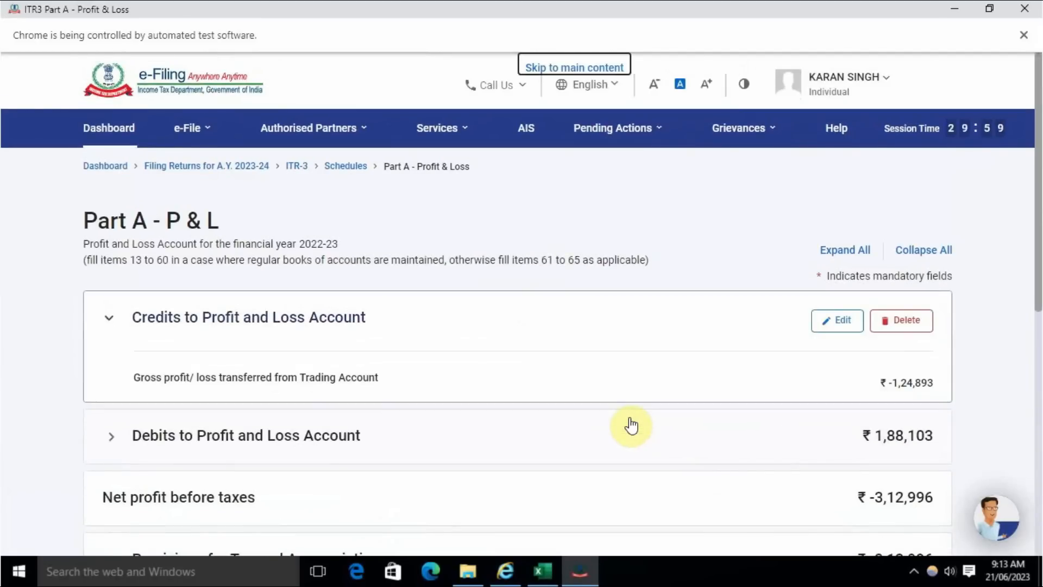
# - Check the Part A - P & L balances against the loss in the Excel balance sheet and confirm the schedule
pyautogui.scroll(-3, 631, 426)
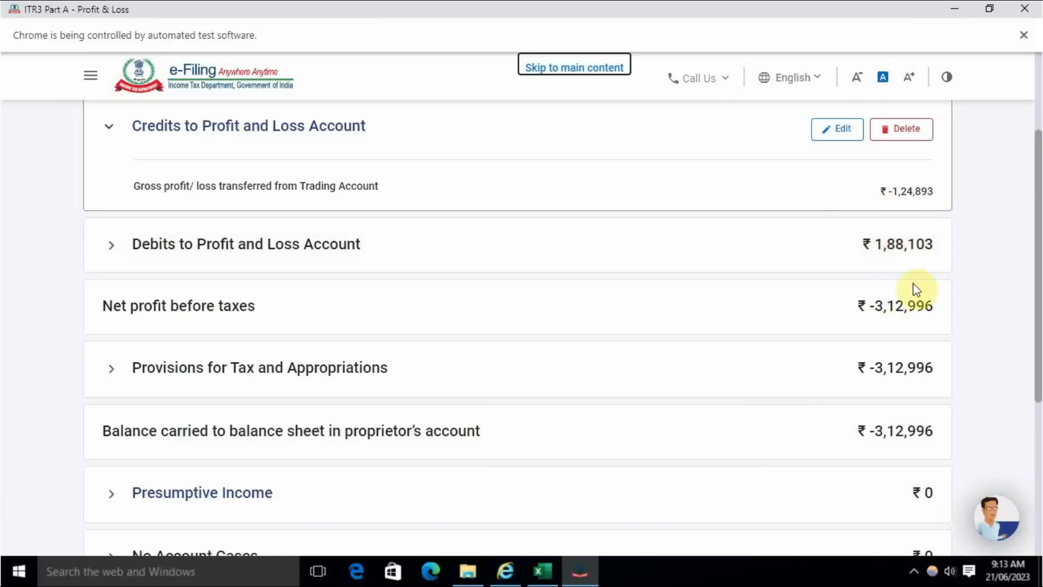
pyautogui.scroll(-1, 914, 332)
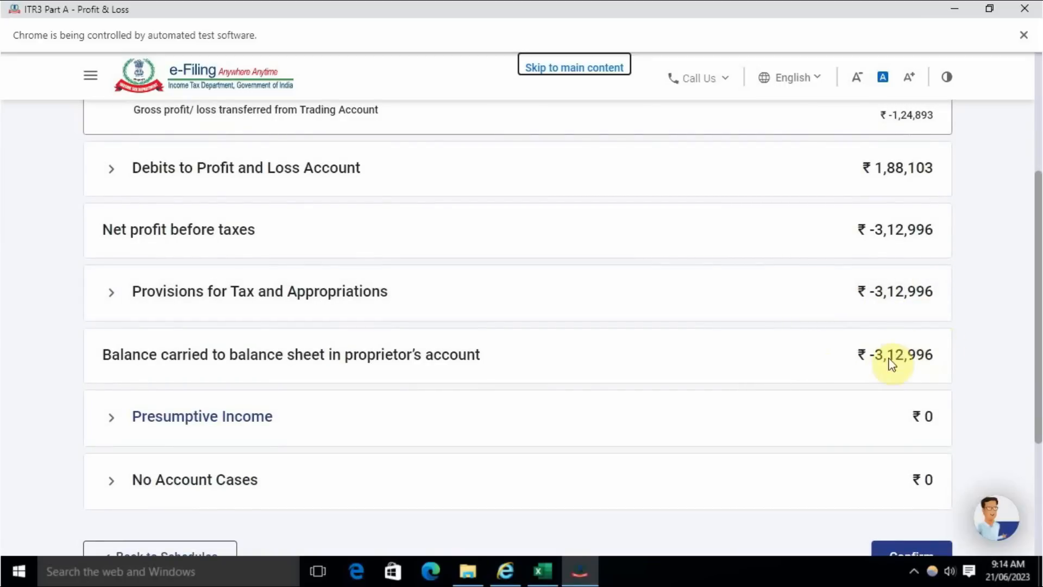
pyautogui.scroll(-1, 886, 378)
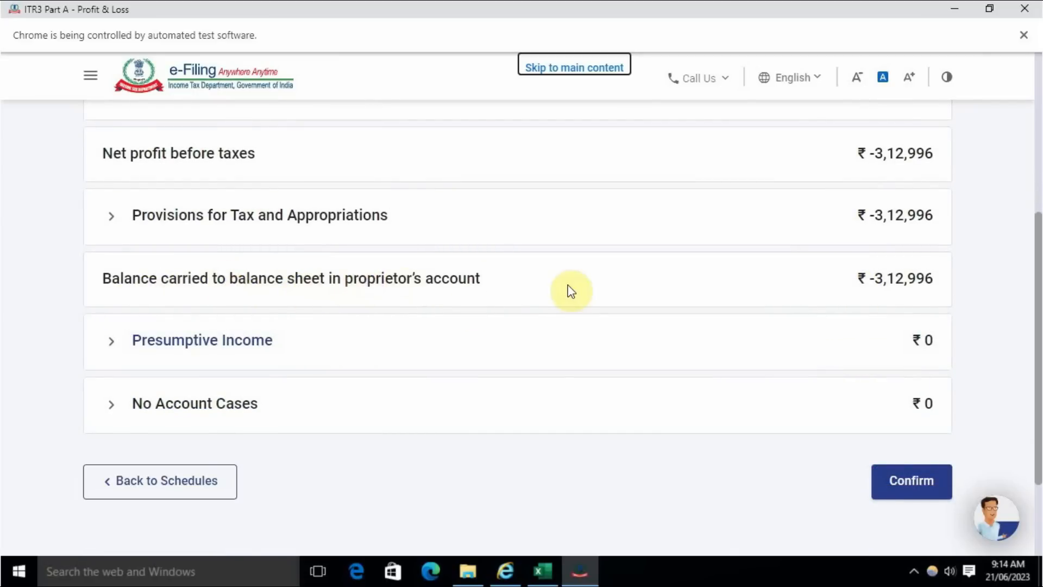
pyautogui.hotkey('alt', 'Tab')
pyautogui.click(92, 532)
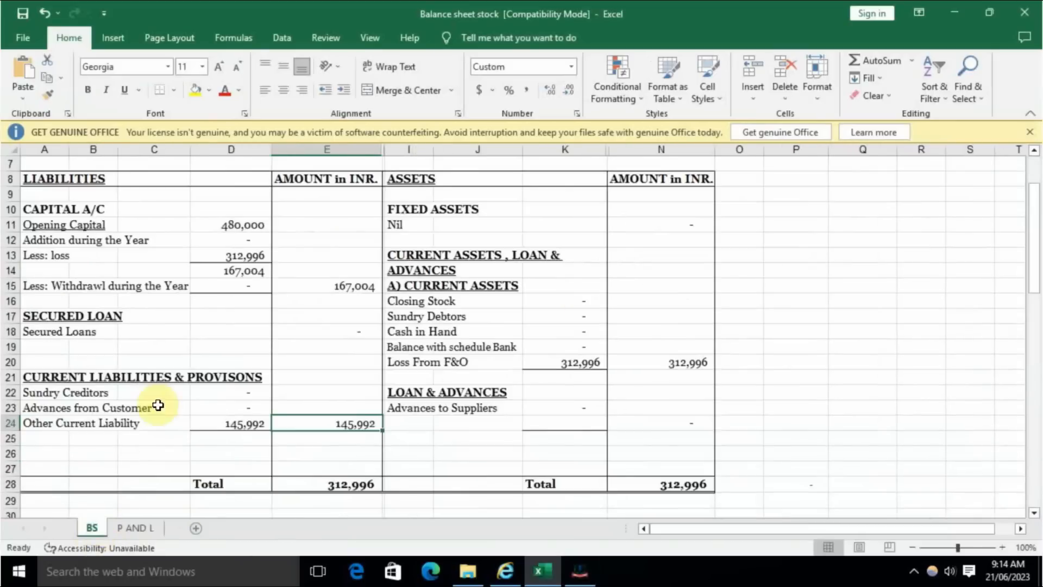
pyautogui.click(240, 256)
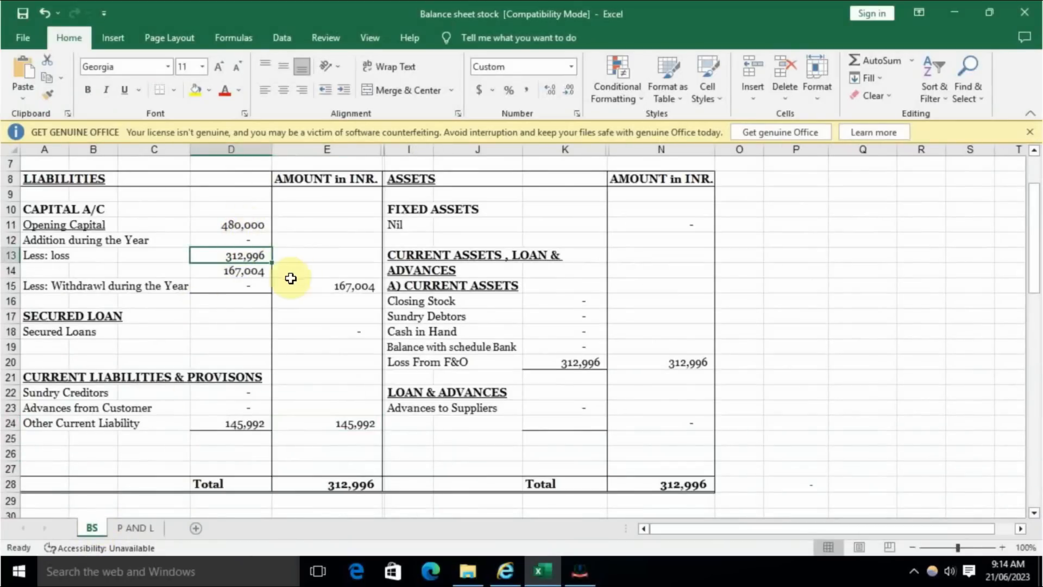
pyautogui.click(348, 283)
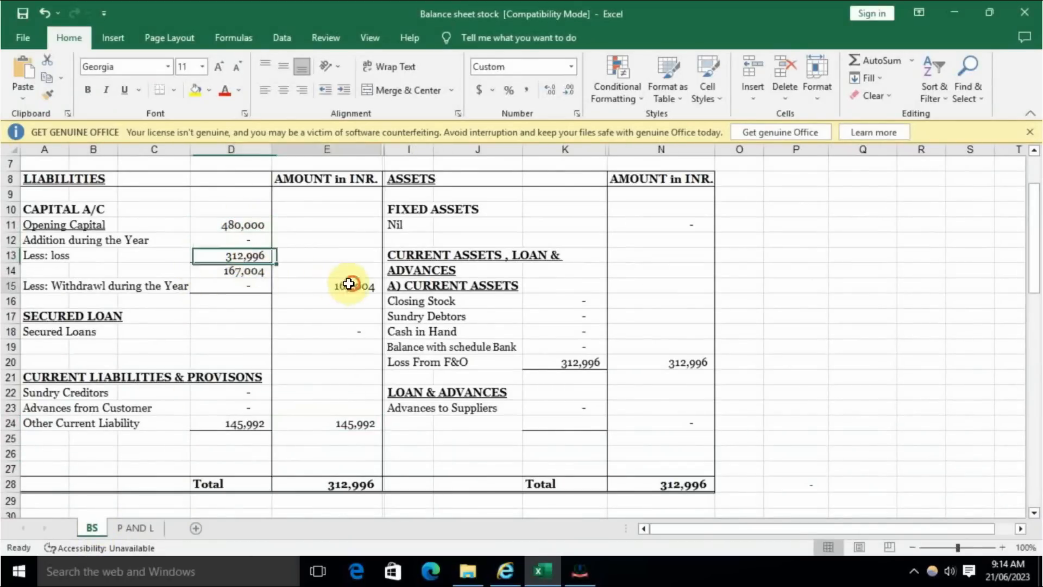
pyautogui.hotkey('alt', 'Tab')
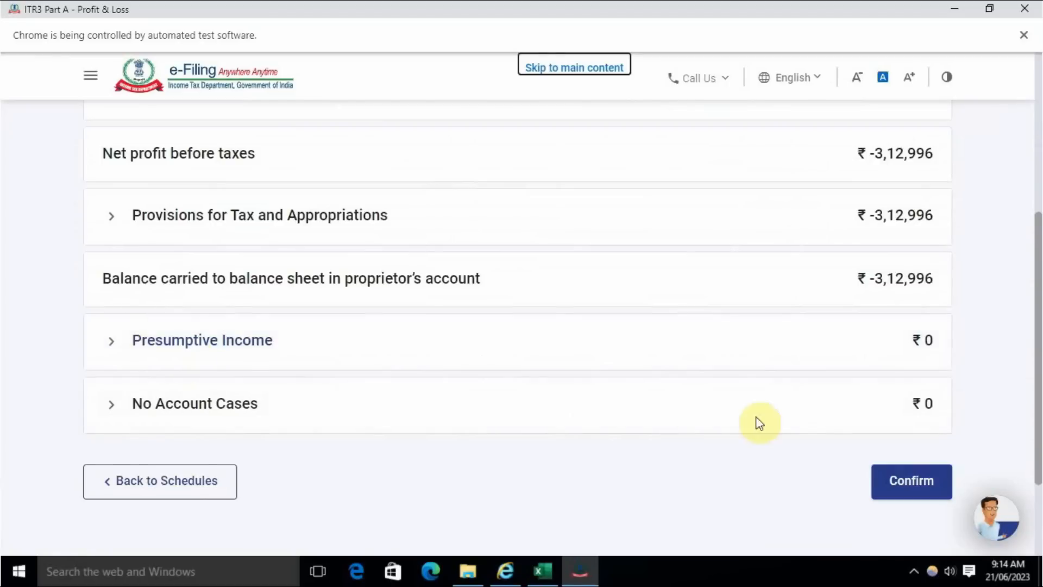
pyautogui.click(897, 482)
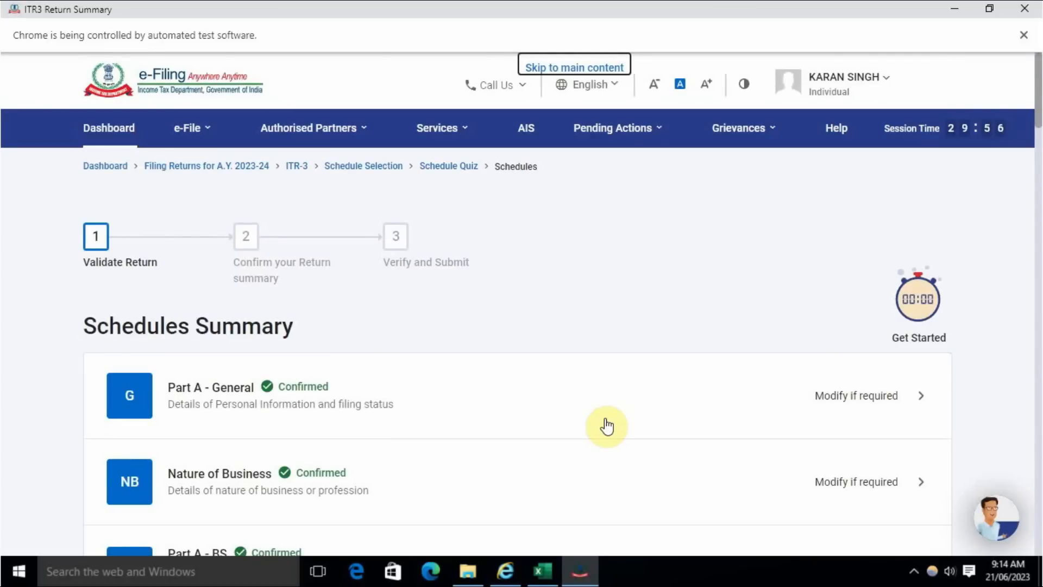
# - Open the Part A - OI schedule, review its other information entries and confirm it without changes
pyautogui.scroll(-10, 607, 426)
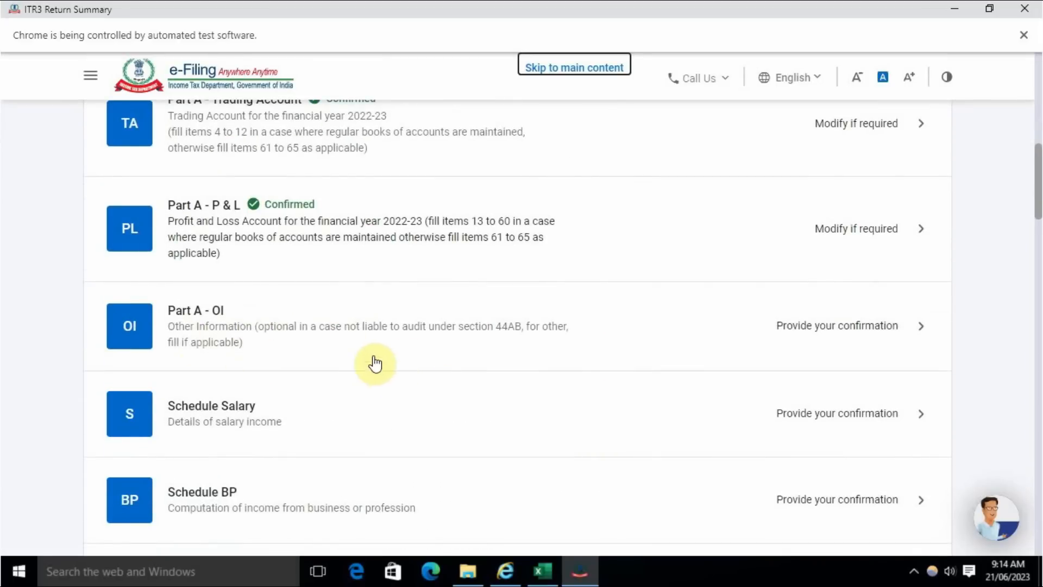
pyautogui.click(876, 342)
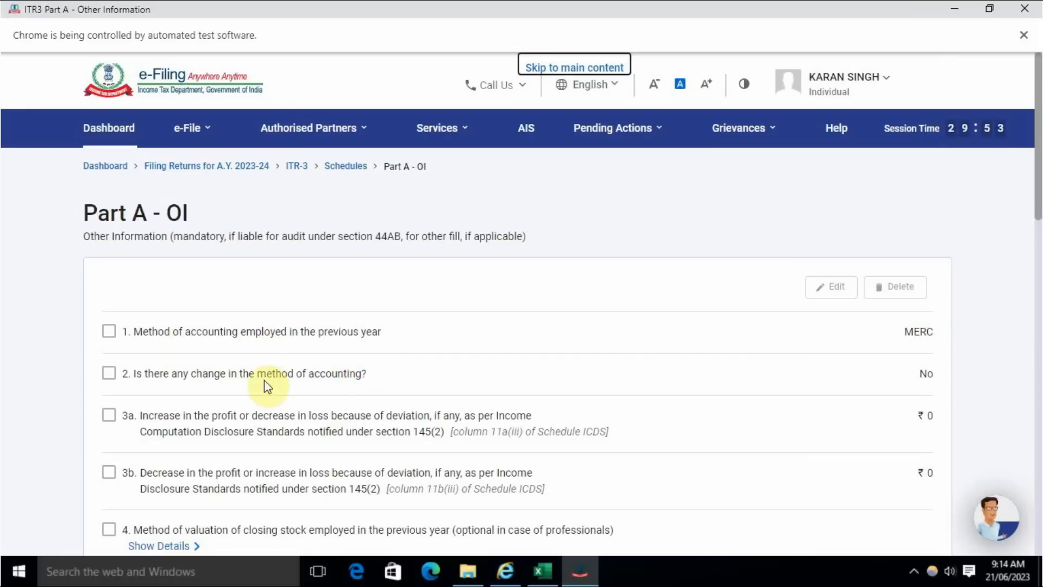
pyautogui.scroll(-15, 874, 367)
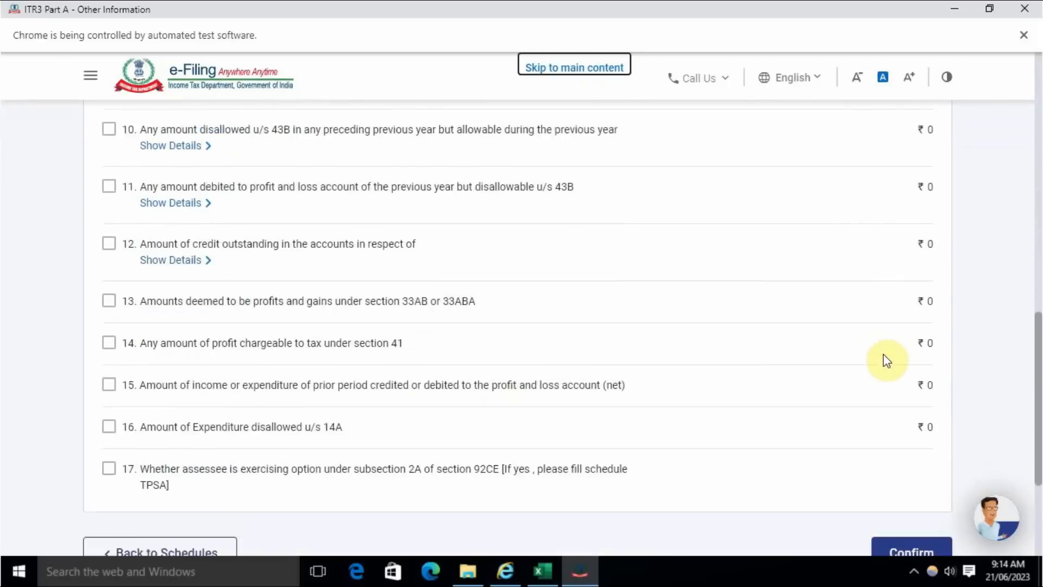
pyautogui.click(918, 359)
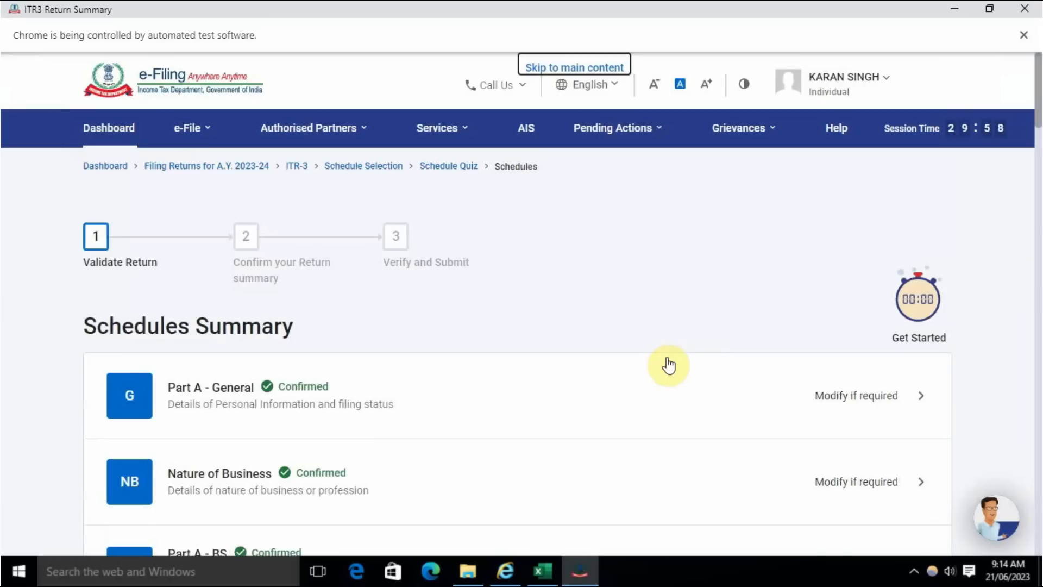
# - Open Schedule Salary from the schedules summary, review its income entries and confirm it without adding an employer
pyautogui.scroll(-10, 668, 365)
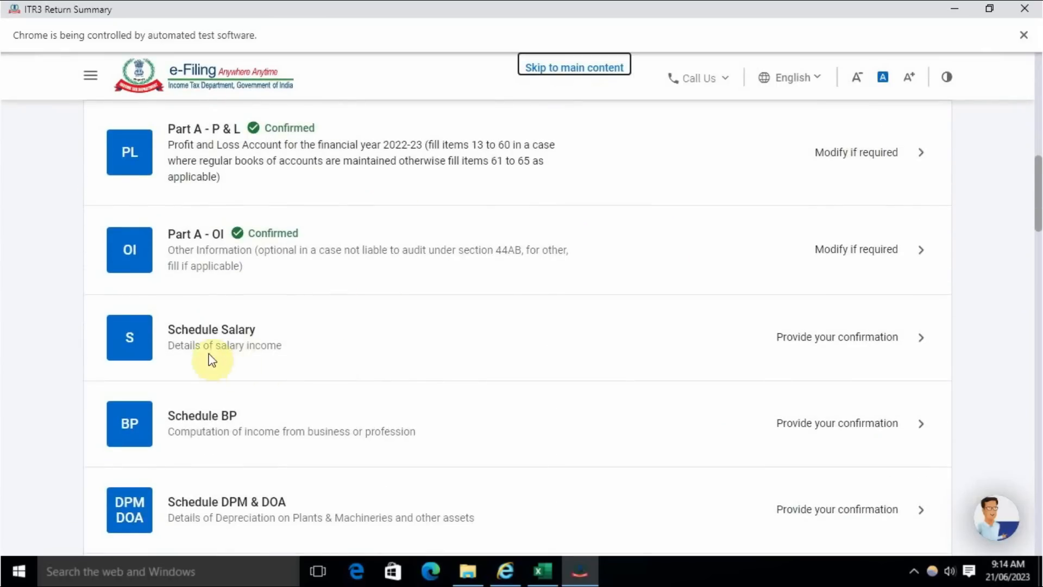
pyautogui.click(810, 341)
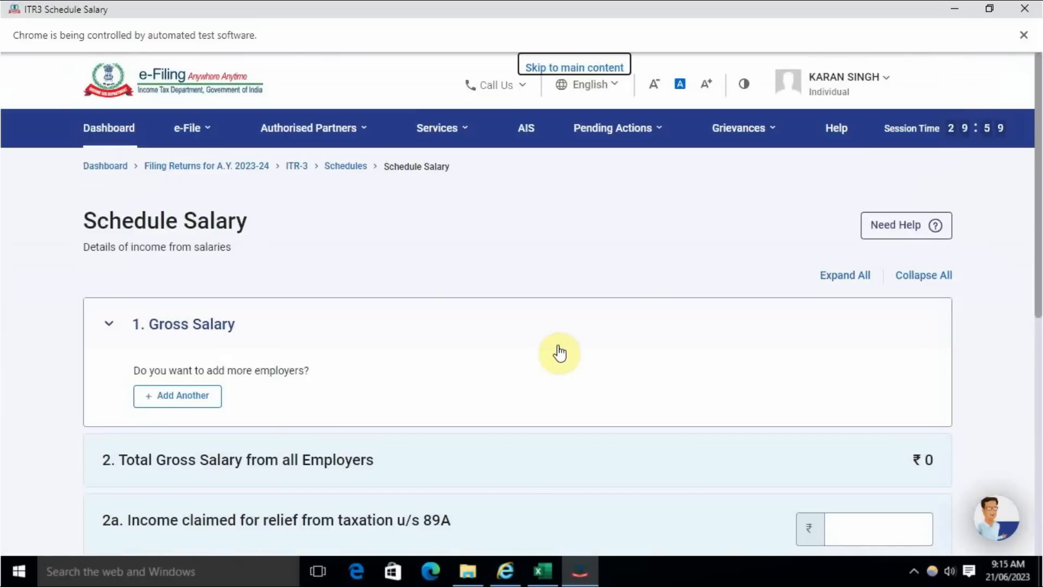
pyautogui.scroll(-5, 559, 353)
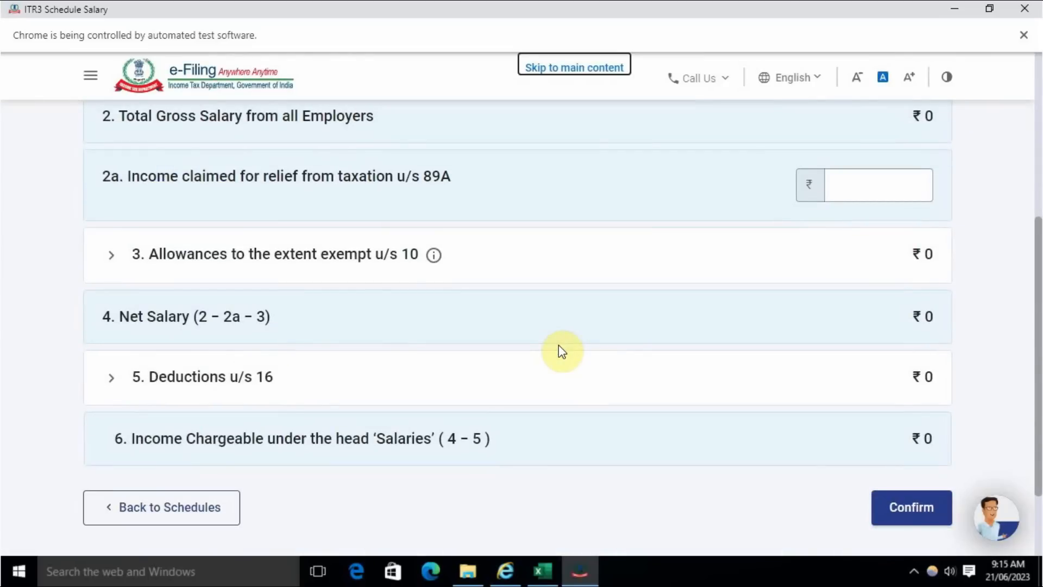
pyautogui.scroll(-2, 563, 352)
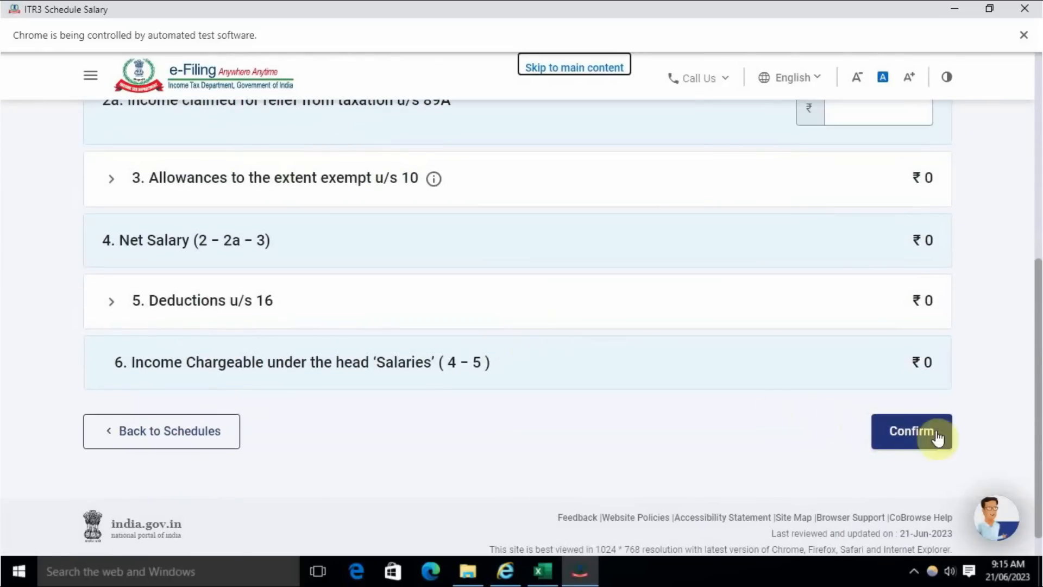
pyautogui.click(913, 431)
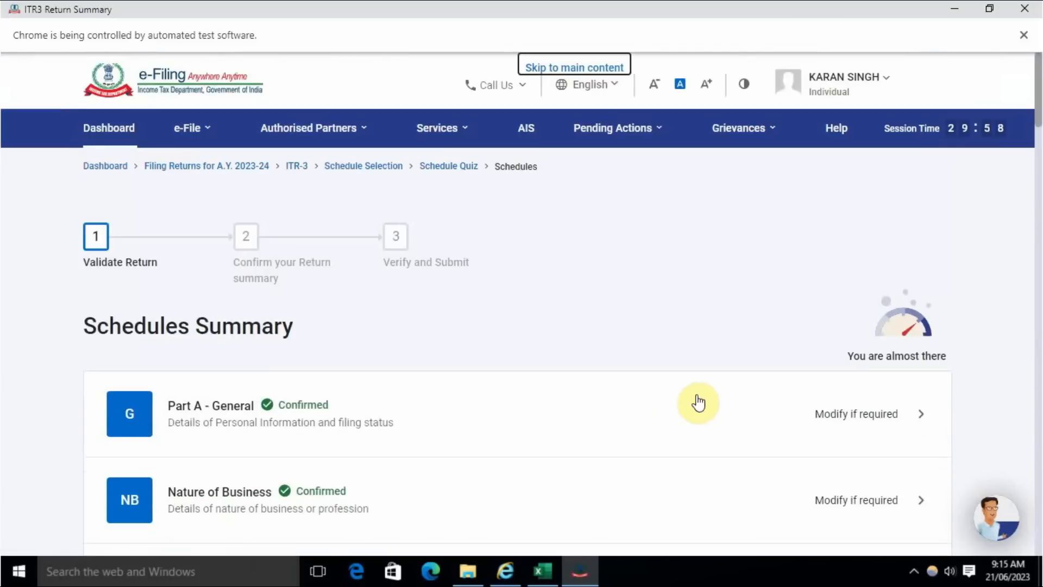
# - Open Schedule BP, review the computation of income from business or profession and confirm it
pyautogui.scroll(-15, 326, 381)
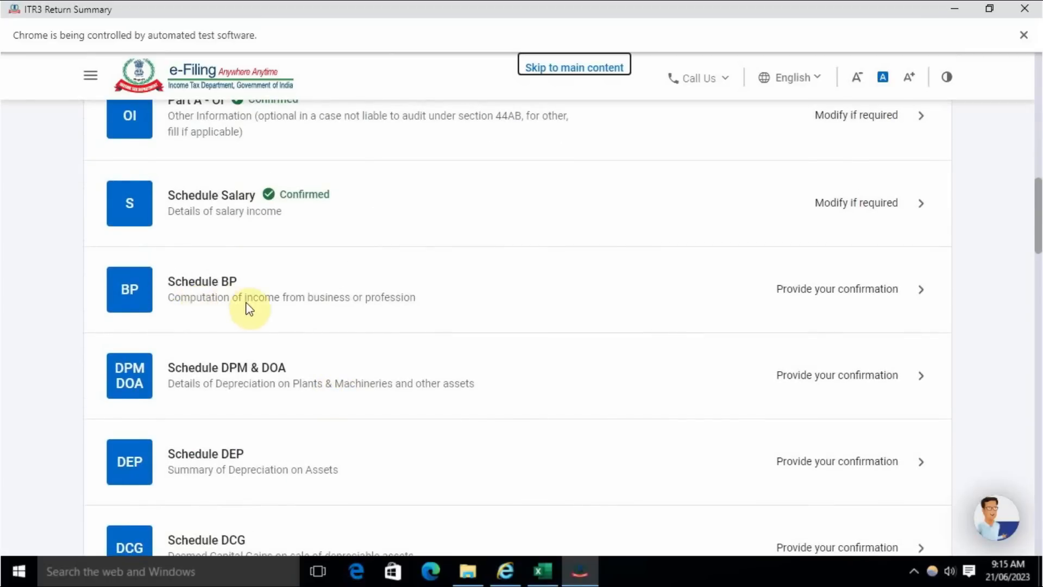
pyautogui.click(875, 297)
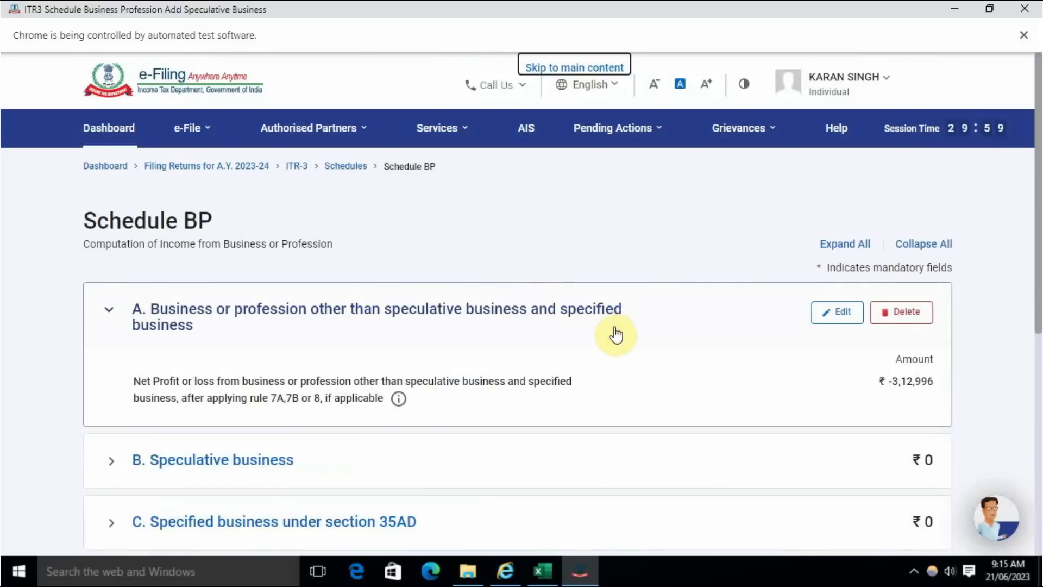
pyautogui.scroll(-2, 858, 402)
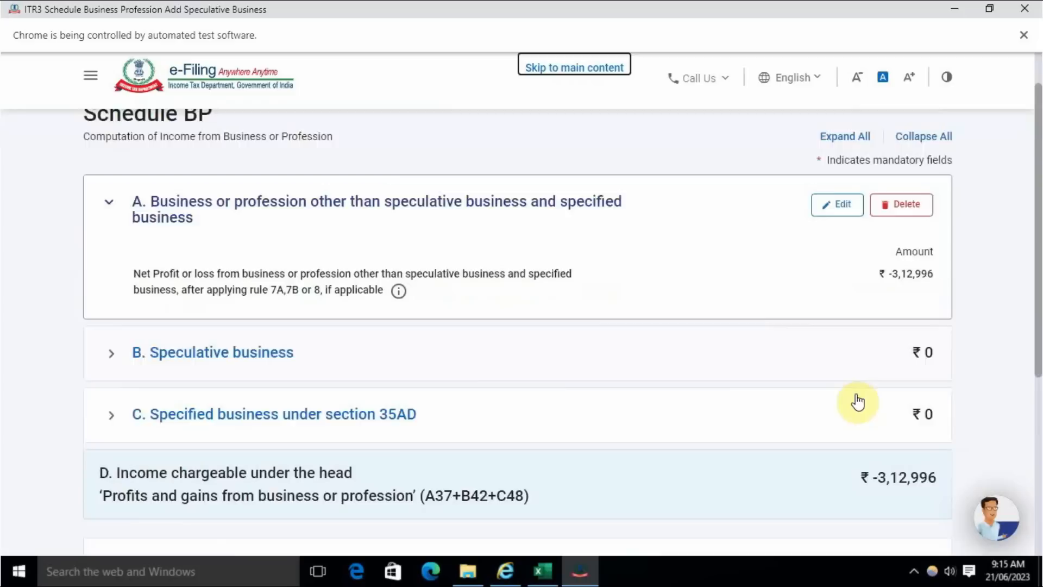
pyautogui.scroll(-3, 858, 402)
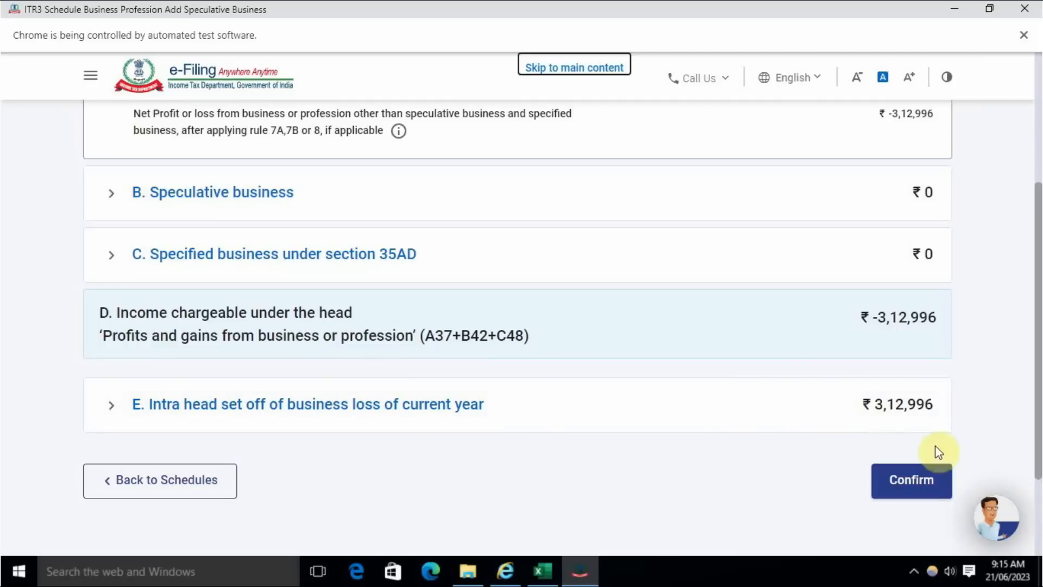
pyautogui.click(919, 489)
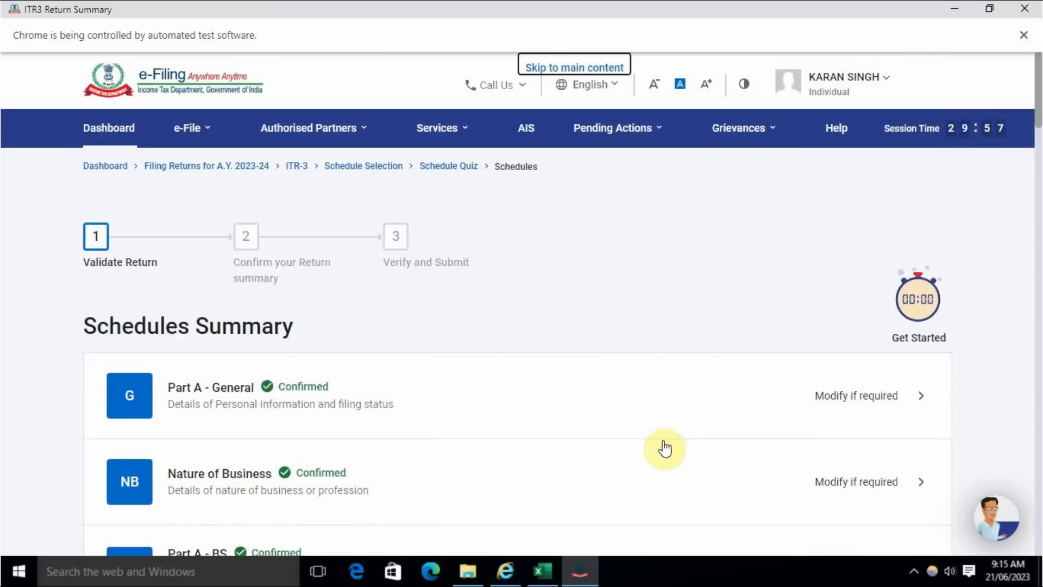
# - Open Schedule DPM & DOA from the schedules summary and confirm it without adding depreciation details
pyautogui.scroll(-12, 666, 450)
pyautogui.scroll(-4, 546, 370)
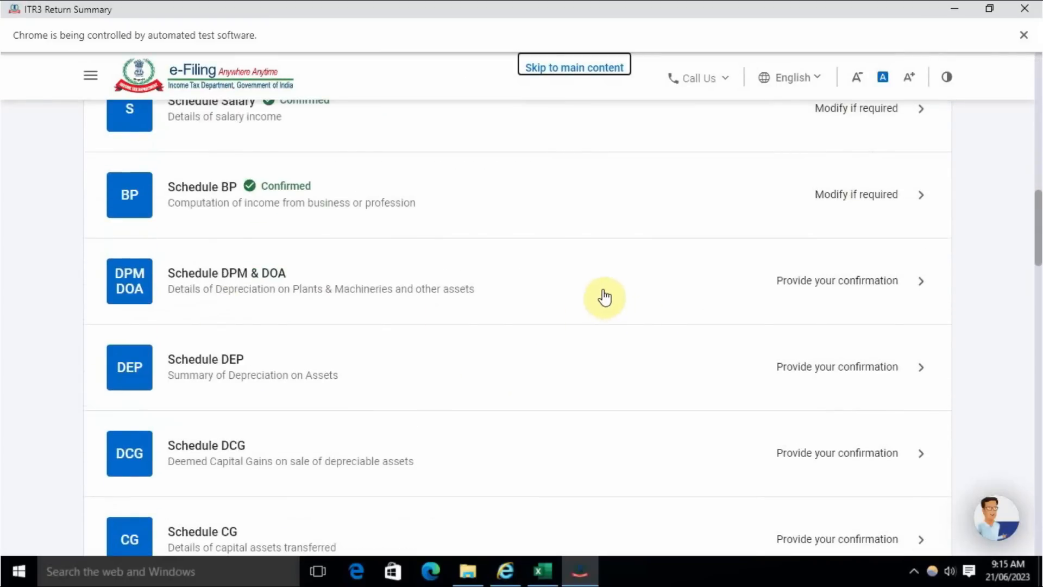
pyautogui.click(868, 288)
pyautogui.click(669, 300)
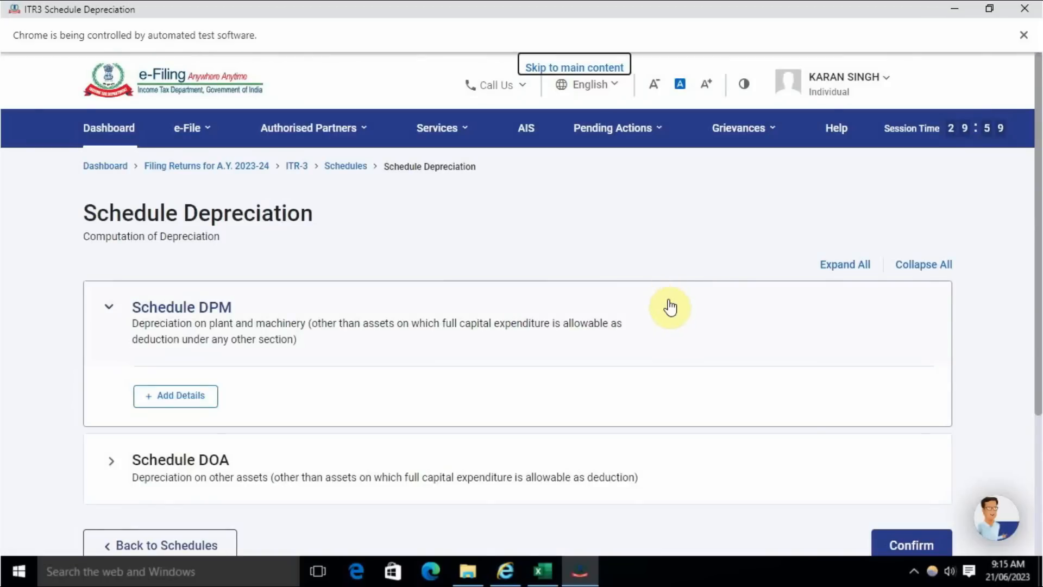
pyautogui.scroll(-3, 669, 305)
pyautogui.click(923, 360)
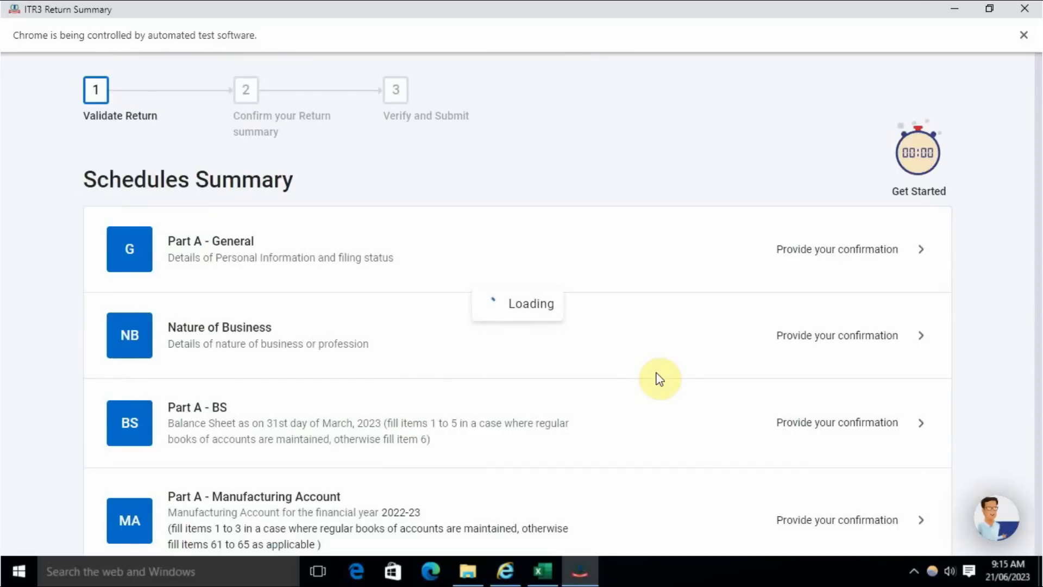
# - Open Schedule DEP, review the summary of depreciation on assets and confirm the schedule
pyautogui.scroll(-15, 468, 384)
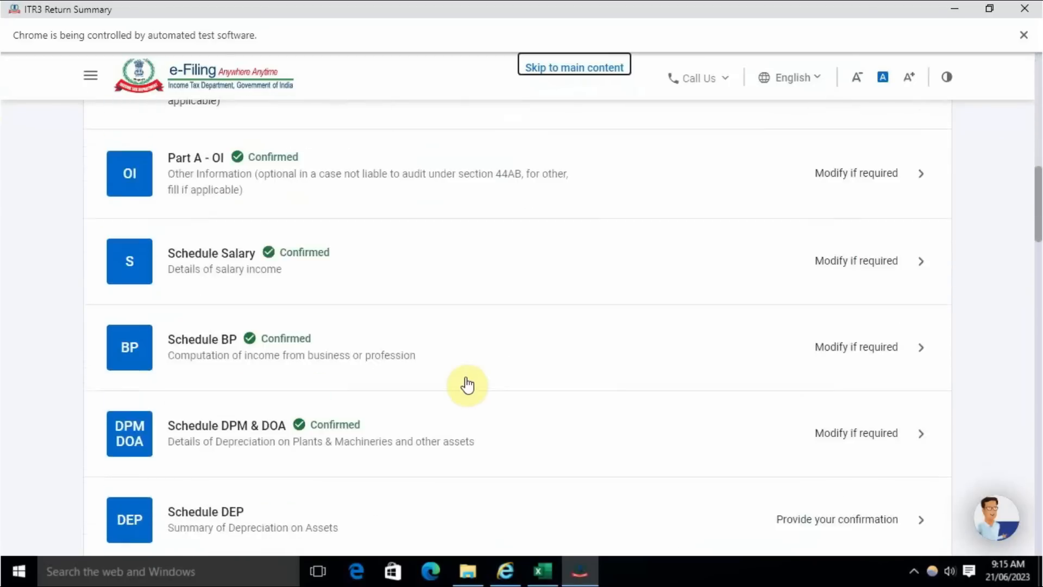
pyautogui.scroll(-4, 468, 384)
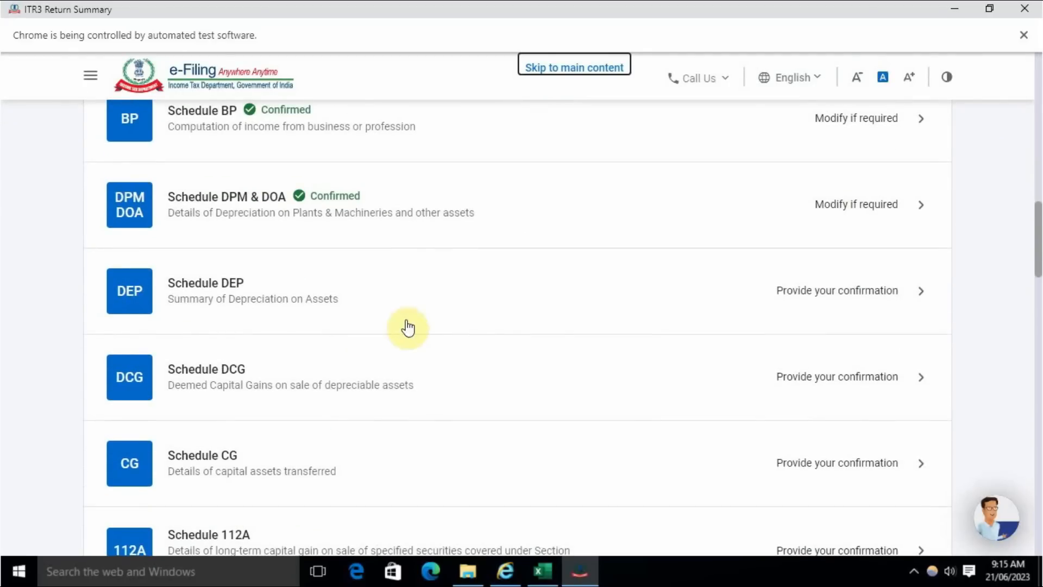
pyautogui.click(819, 297)
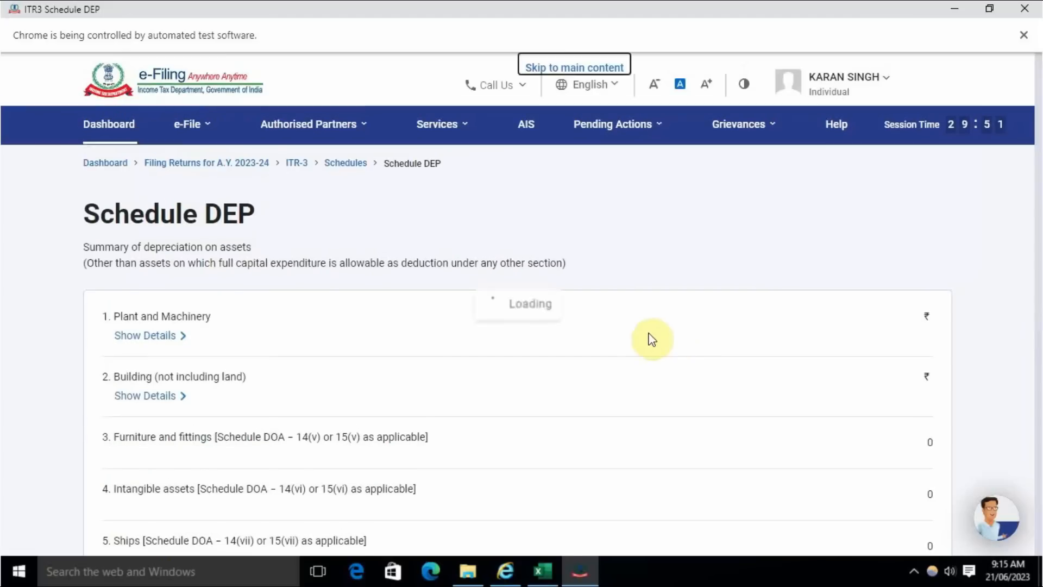
pyautogui.scroll(-6, 873, 373)
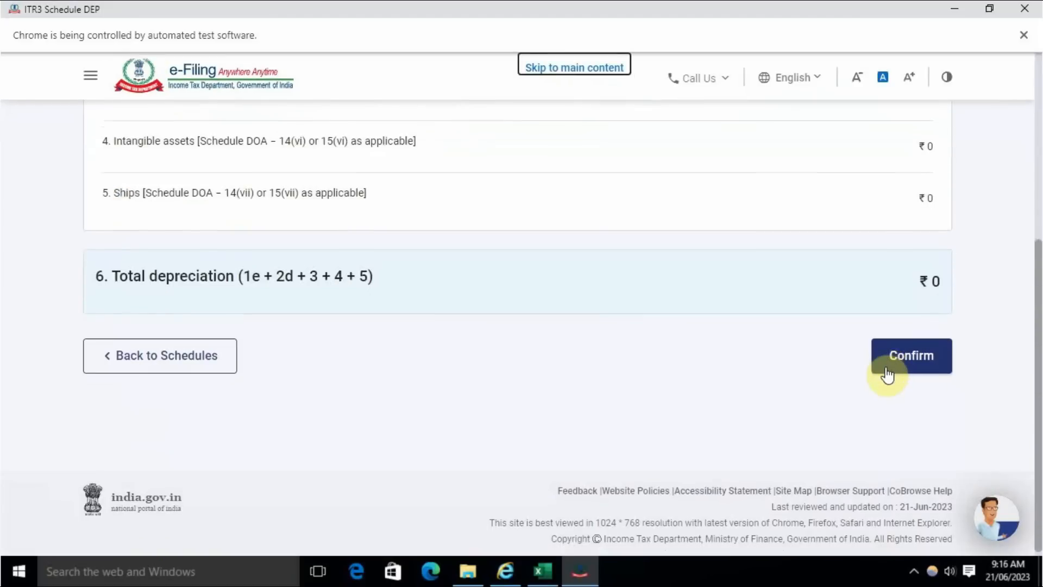
pyautogui.click(908, 354)
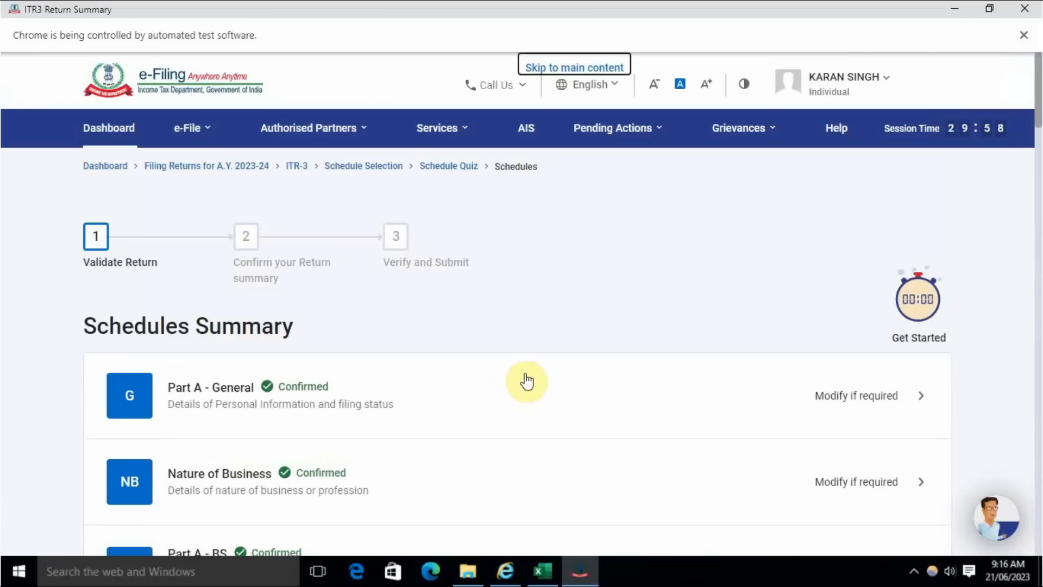
# - Open Schedule DCG, review the deemed capital gains on sale of depreciable assets and confirm it
pyautogui.scroll(-15, 484, 385)
pyautogui.scroll(-4, 484, 385)
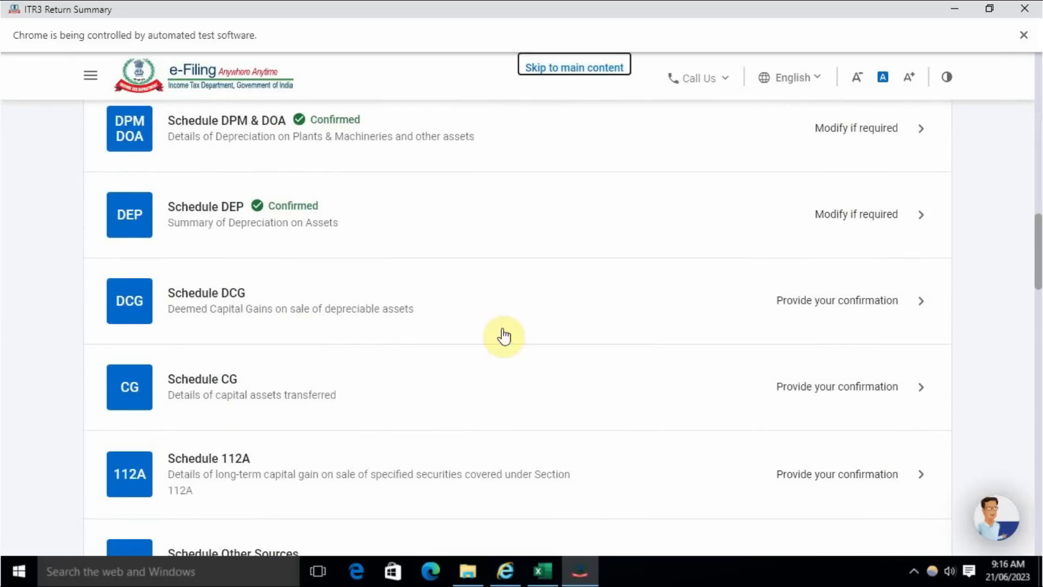
pyautogui.click(826, 316)
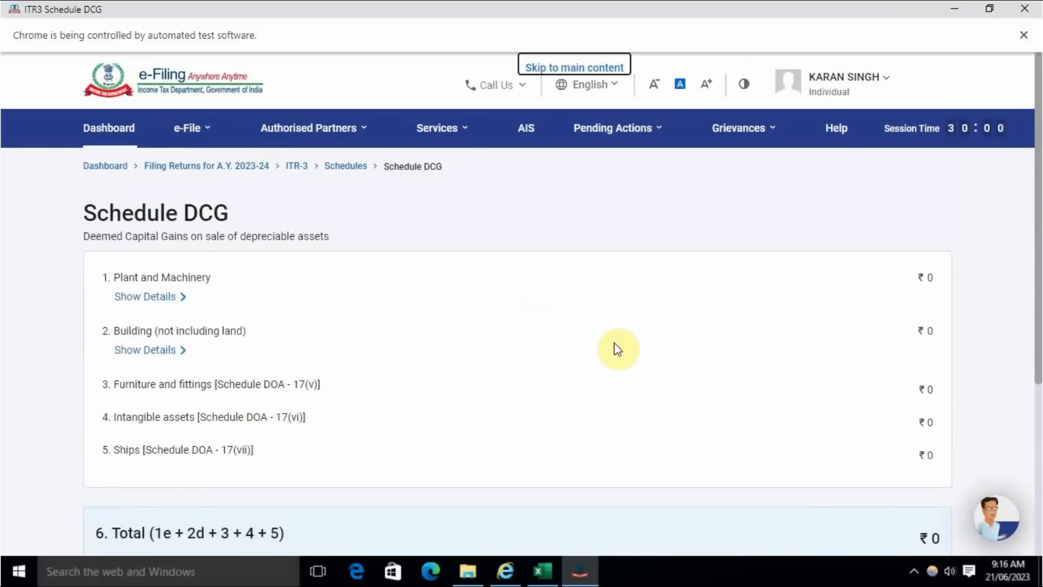
pyautogui.scroll(-5, 804, 388)
pyautogui.click(919, 358)
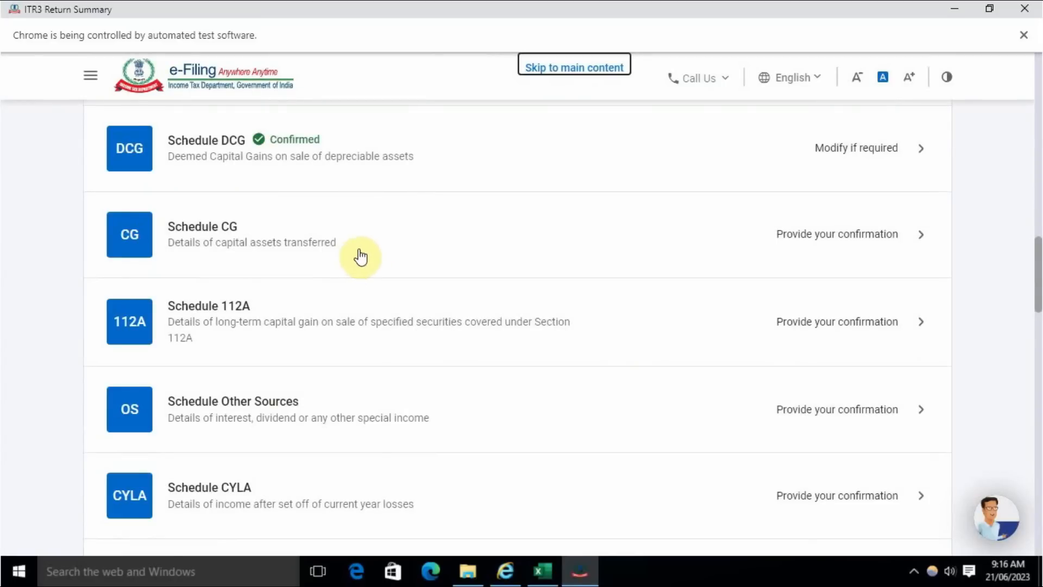
# - Open Schedule CG, select Land or Building or Both as the capital asset type and confirm the schedule without adding details
pyautogui.click(854, 239)
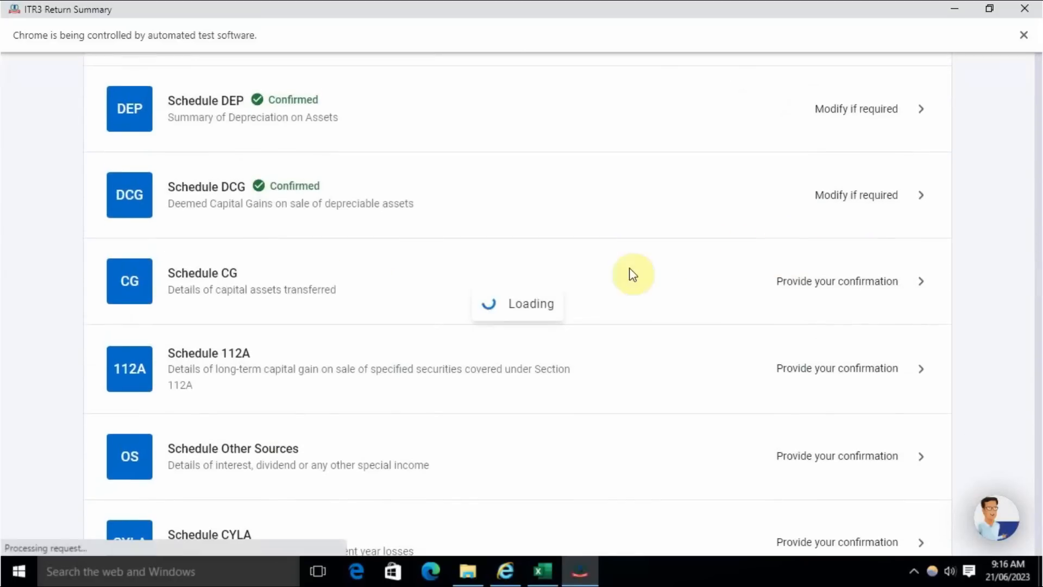
pyautogui.click(112, 264)
pyautogui.scroll(-4, 715, 324)
pyautogui.click(918, 412)
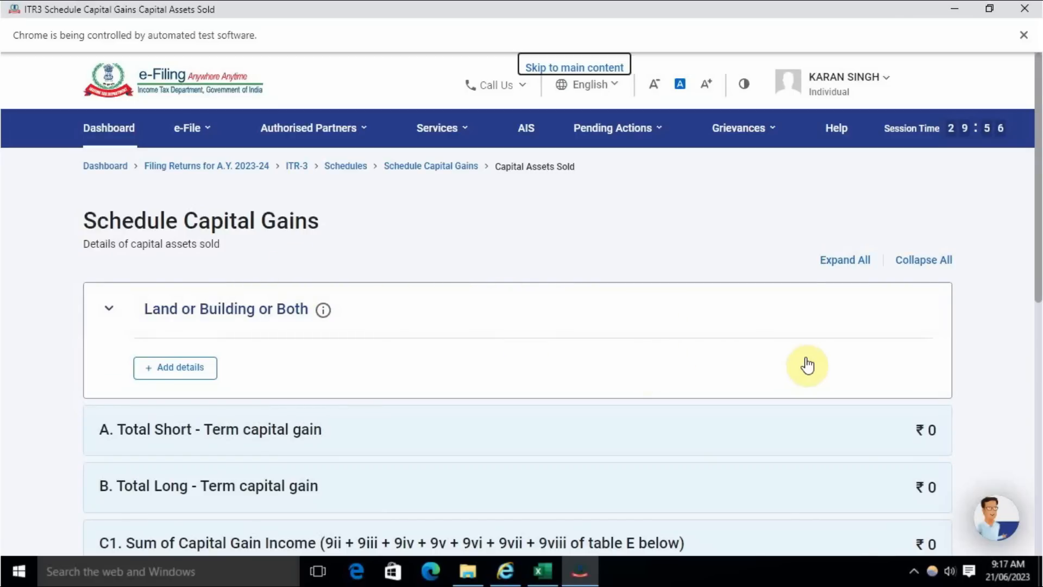
pyautogui.scroll(-9, 806, 364)
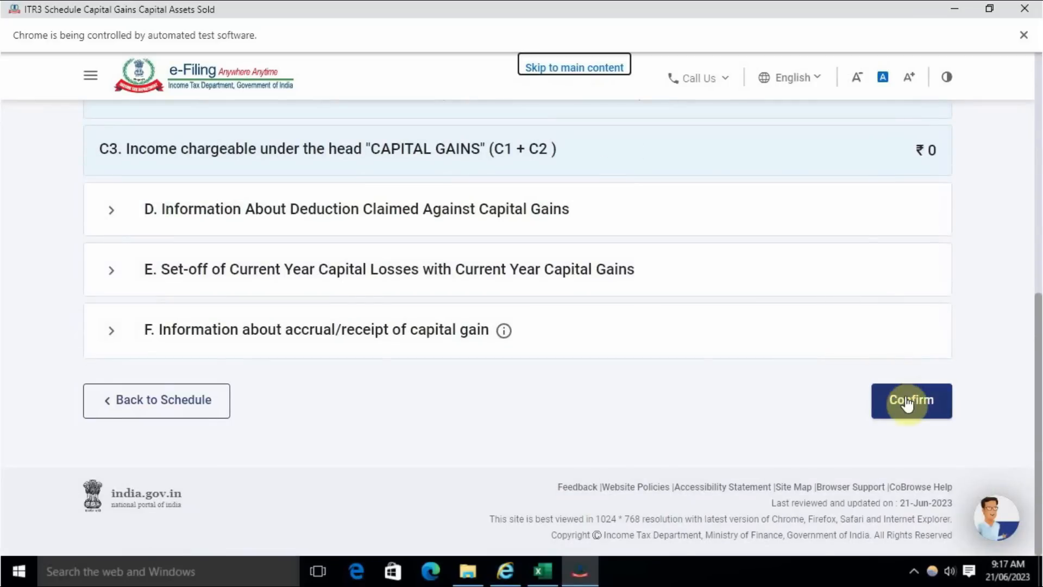
pyautogui.click(908, 402)
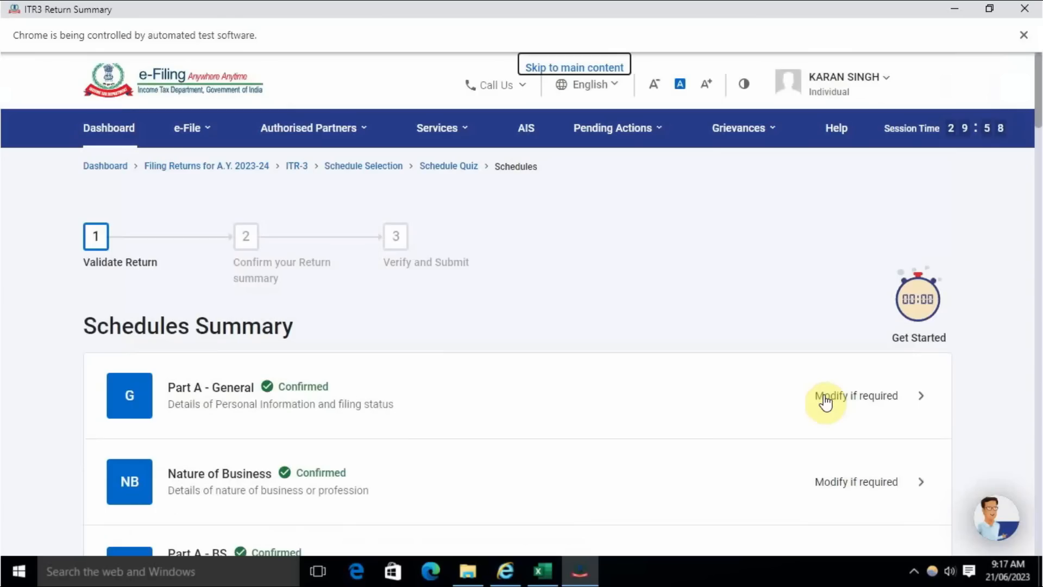
# - Open Schedule 112A for long-term capital gains on specified securities and confirm it without adding entries
pyautogui.scroll(-12, 665, 384)
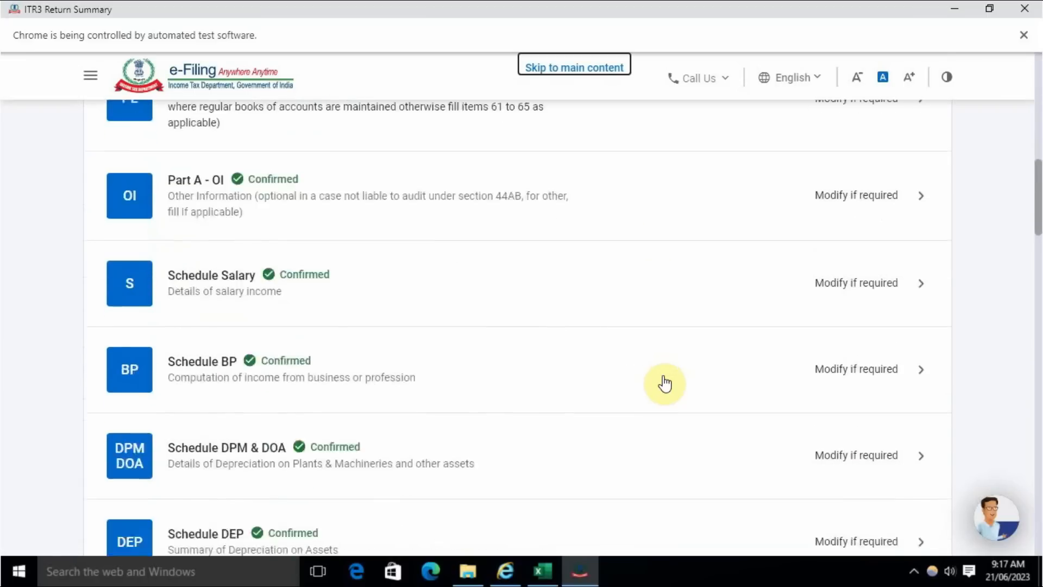
pyautogui.scroll(-8, 665, 383)
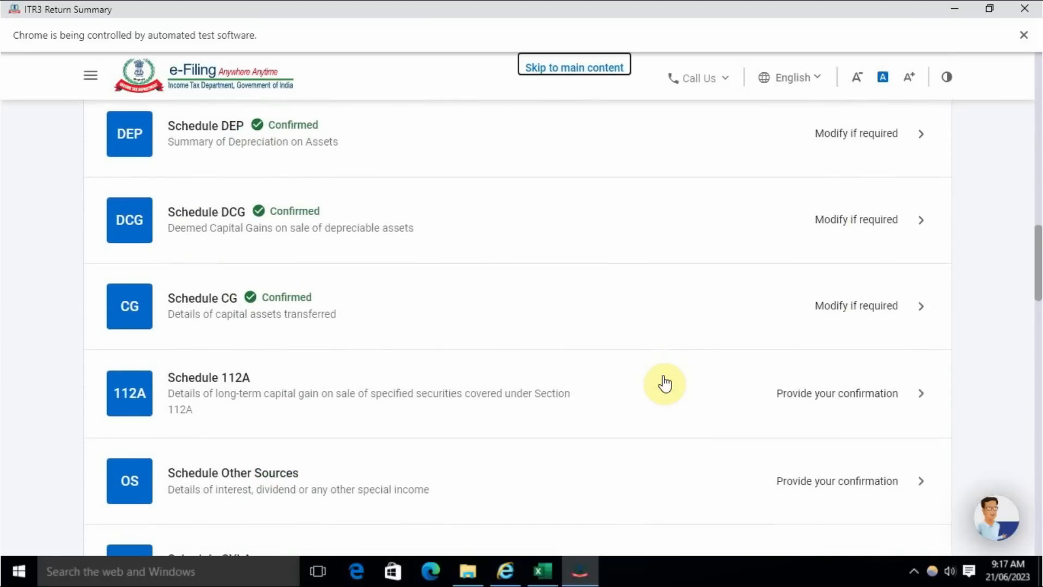
pyautogui.scroll(-4, 665, 384)
pyautogui.scroll(1, 665, 384)
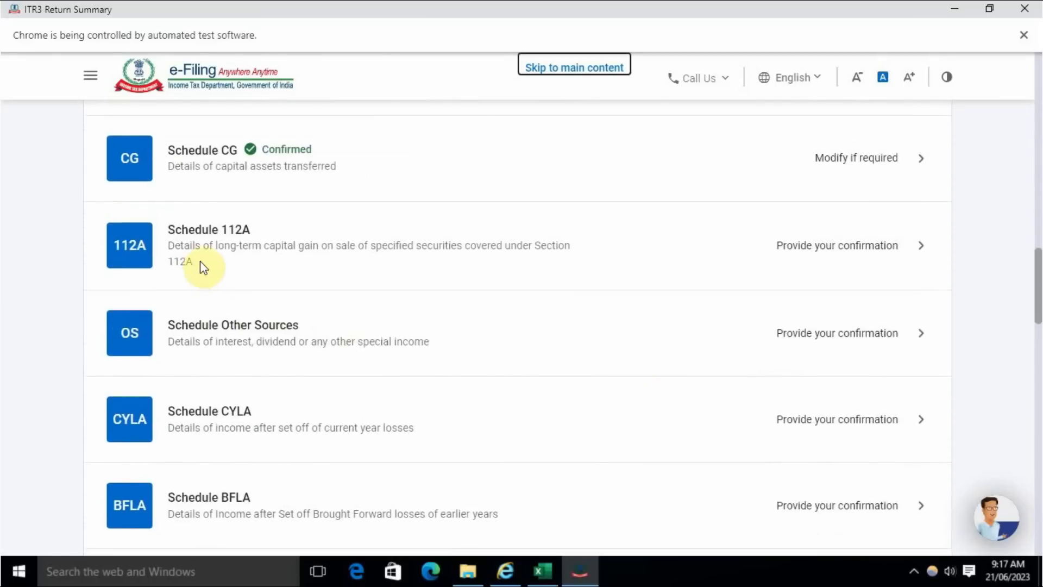
pyautogui.click(853, 246)
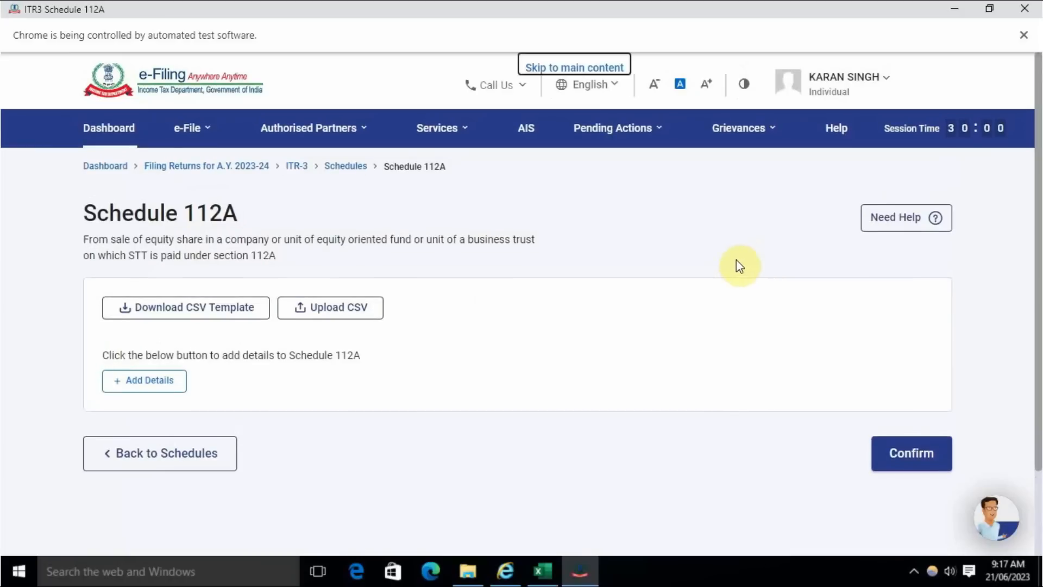
pyautogui.click(912, 454)
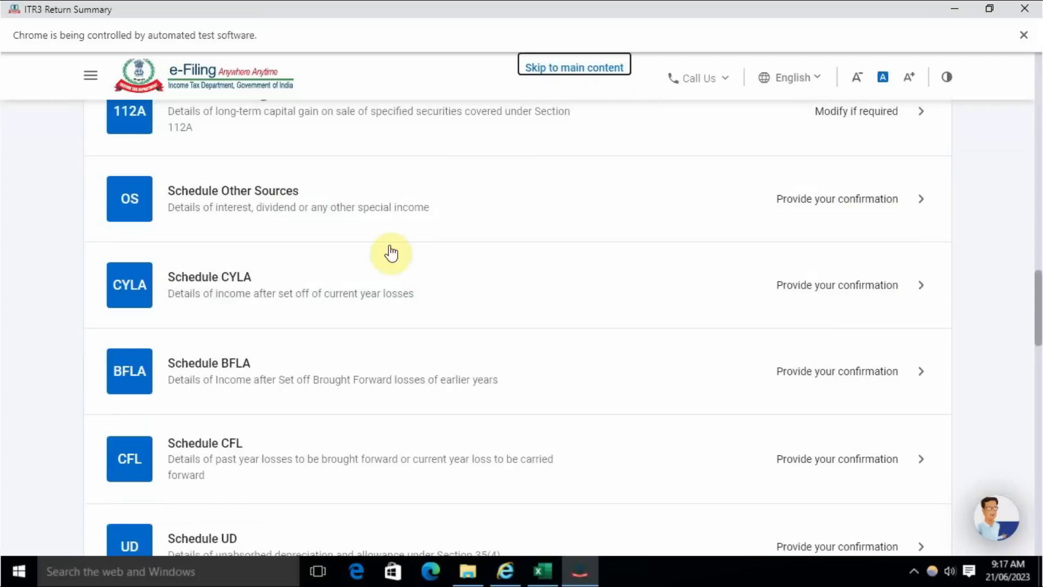
# - Open Schedule Other Sources, review its income and deduction sections and confirm it without entering amounts
pyautogui.click(860, 200)
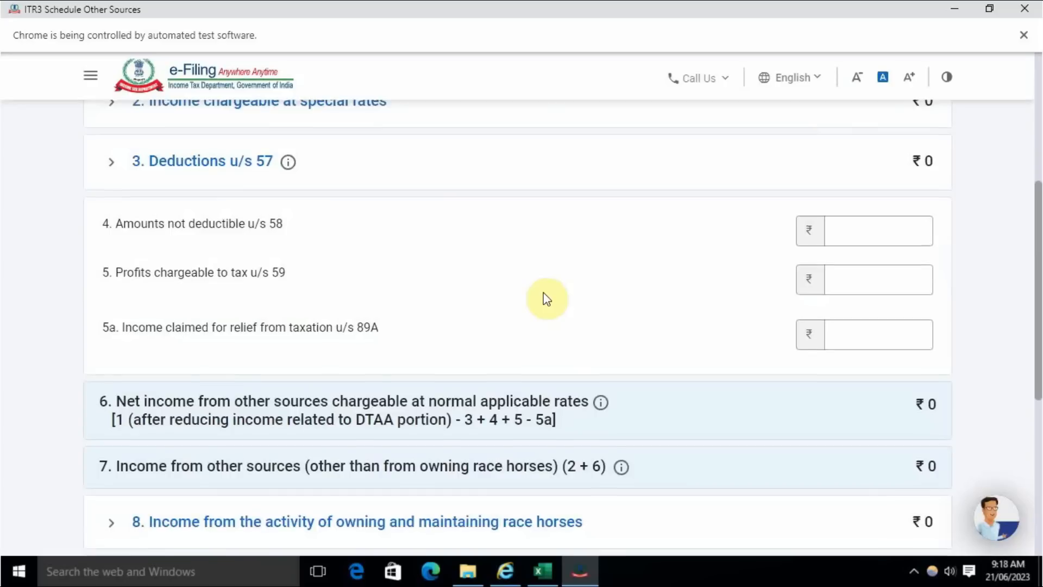
pyautogui.scroll(5, 543, 293)
pyautogui.scroll(-12, 296, 271)
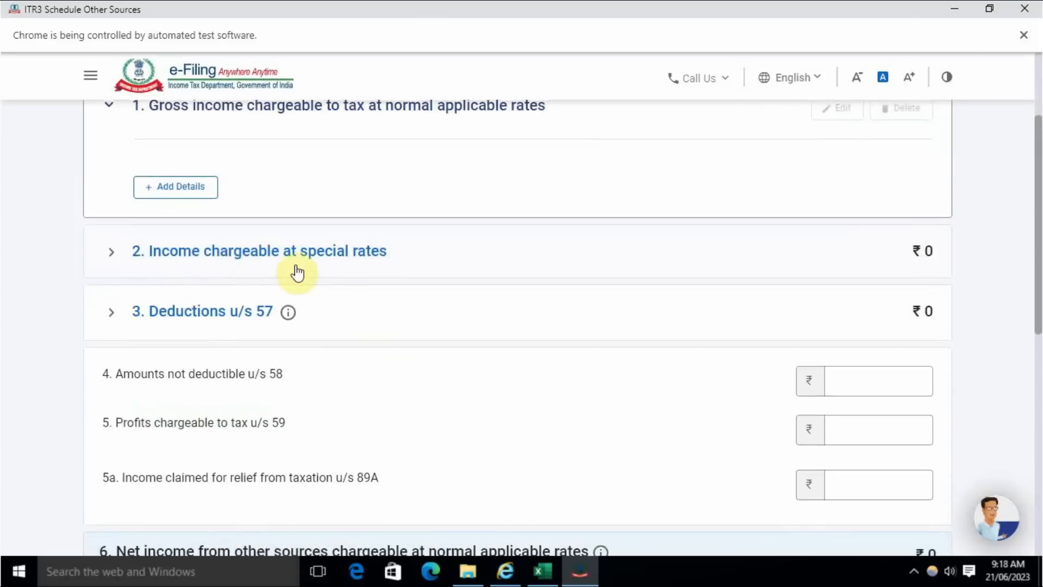
pyautogui.scroll(15, 402, 272)
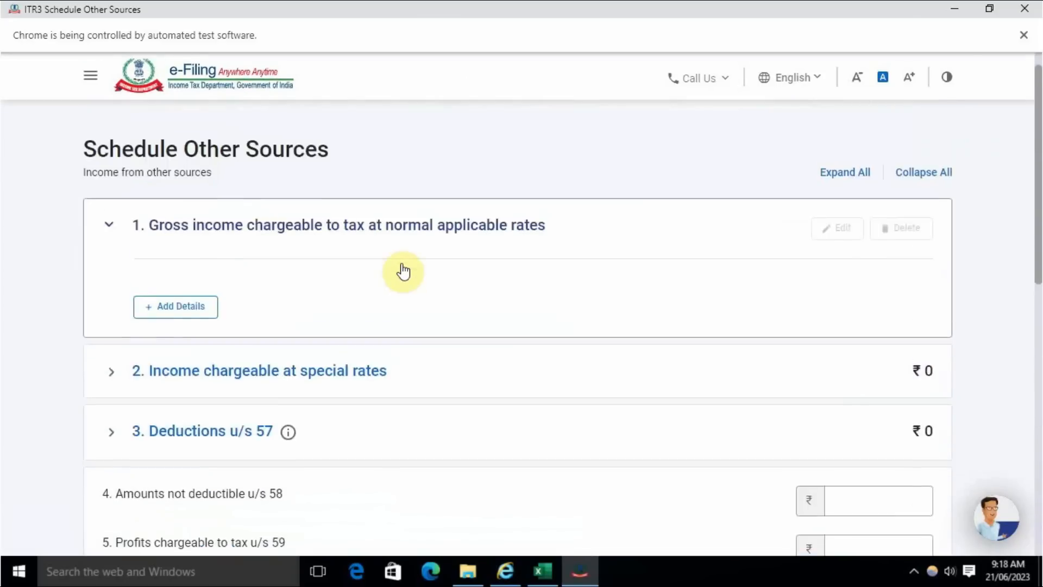
pyautogui.scroll(-4, 404, 270)
pyautogui.scroll(4, 402, 269)
pyautogui.scroll(-11, 442, 268)
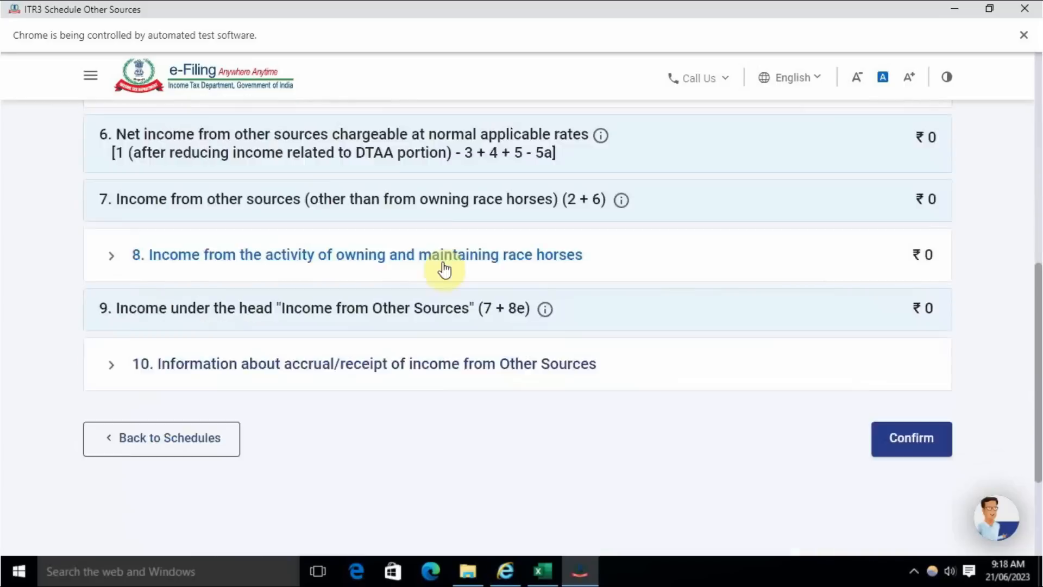
pyautogui.click(929, 358)
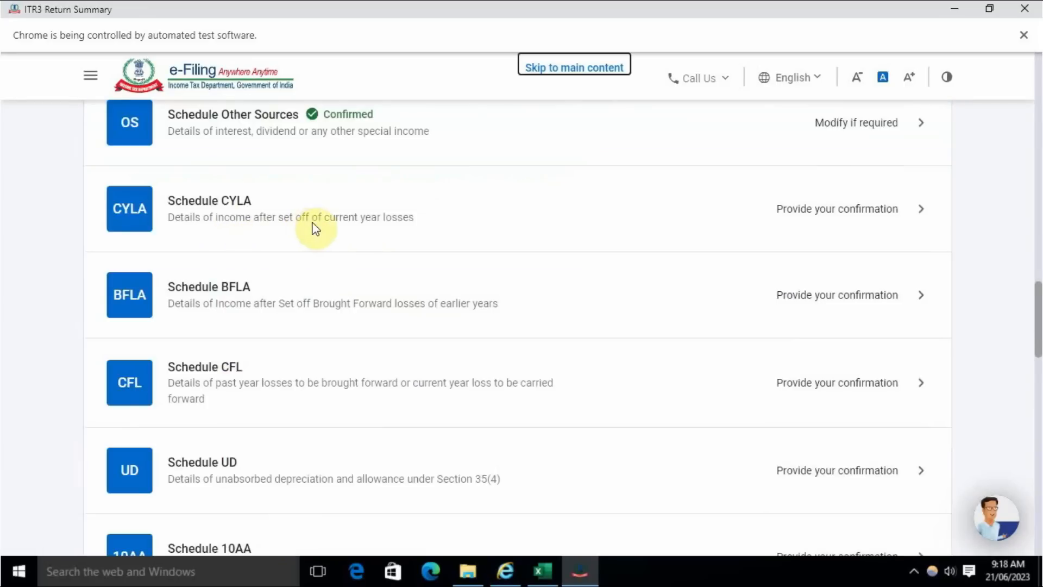
# - Open Schedule CYLA, check the business loss set-off and remaining loss columns, and confirm the schedule
pyautogui.click(790, 224)
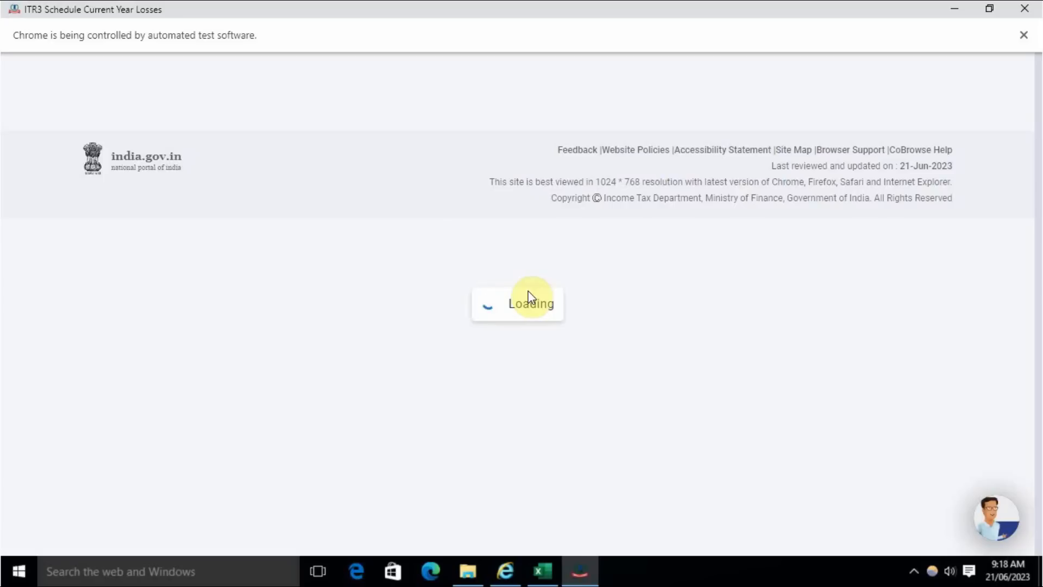
pyautogui.scroll(-15, 496, 326)
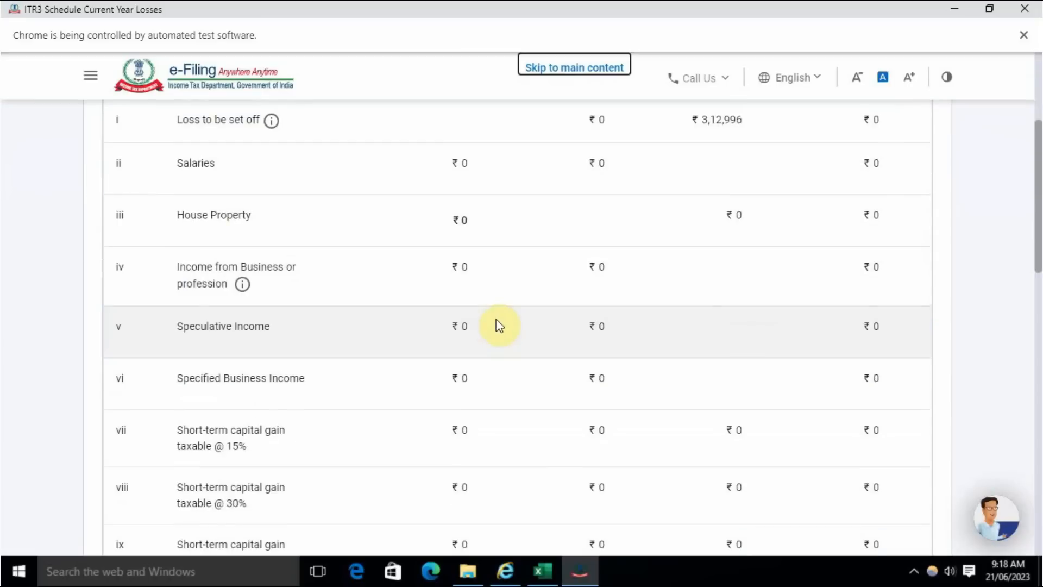
pyautogui.scroll(-4, 449, 288)
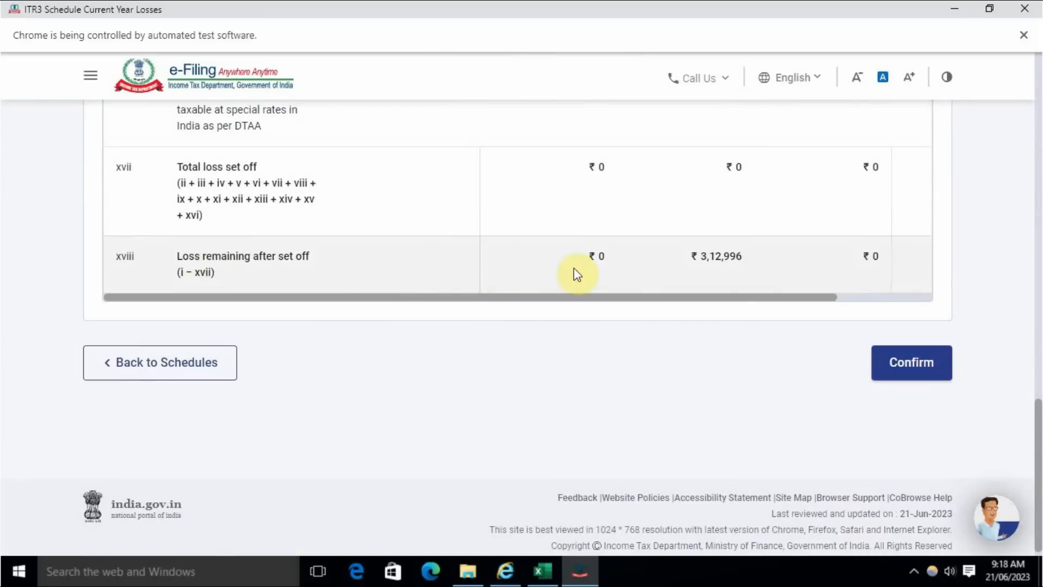
pyautogui.moveTo(728, 299); pyautogui.dragTo(869, 296)
pyautogui.scroll(15, 633, 296)
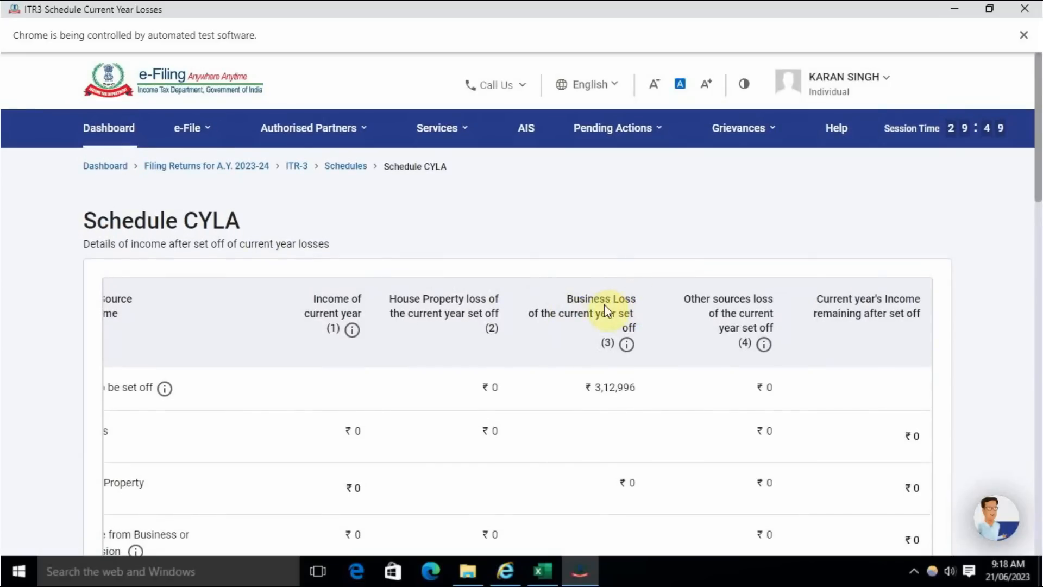
pyautogui.scroll(-15, 621, 357)
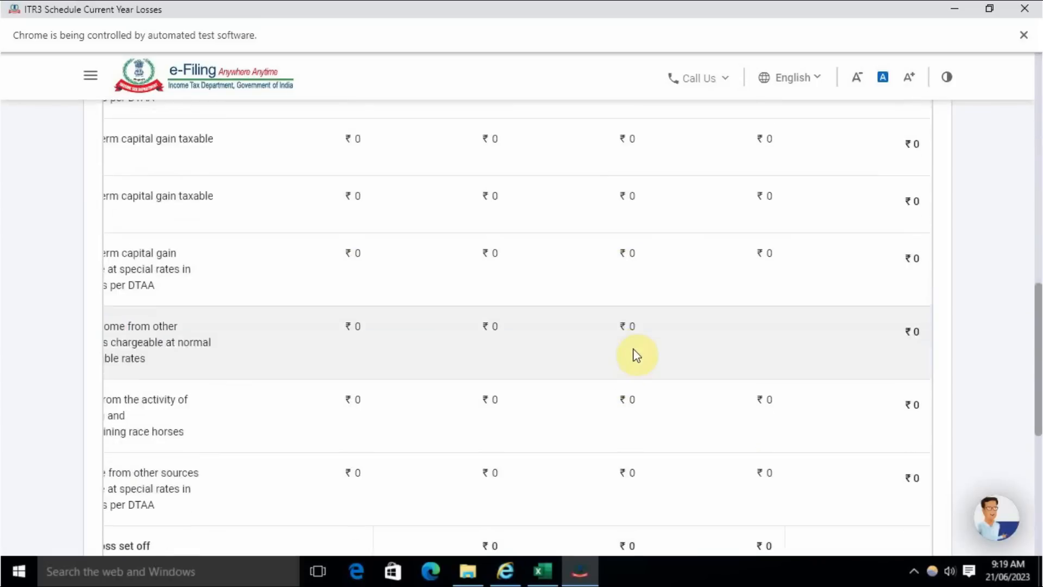
pyautogui.click(935, 365)
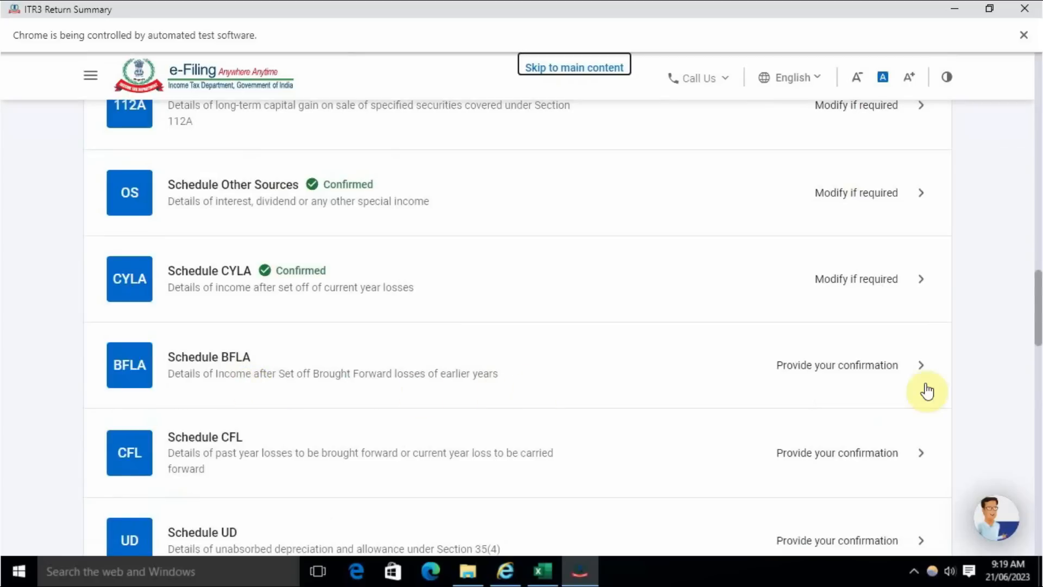
# - Open Schedule BFLA, review the brought forward loss table, compute the set-off and confirm the schedule
pyautogui.click(848, 368)
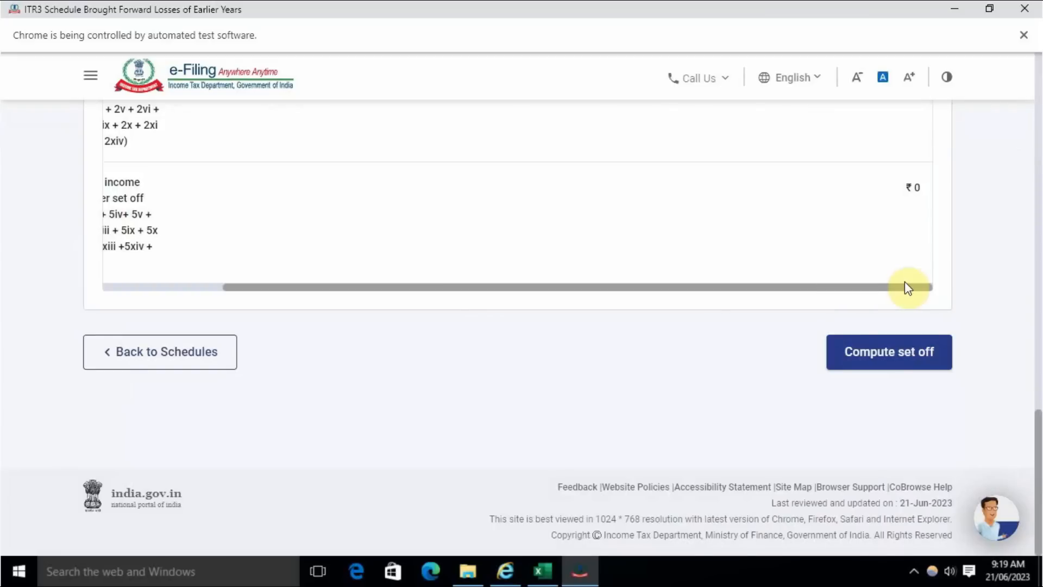
pyautogui.moveTo(755, 287); pyautogui.dragTo(482, 338)
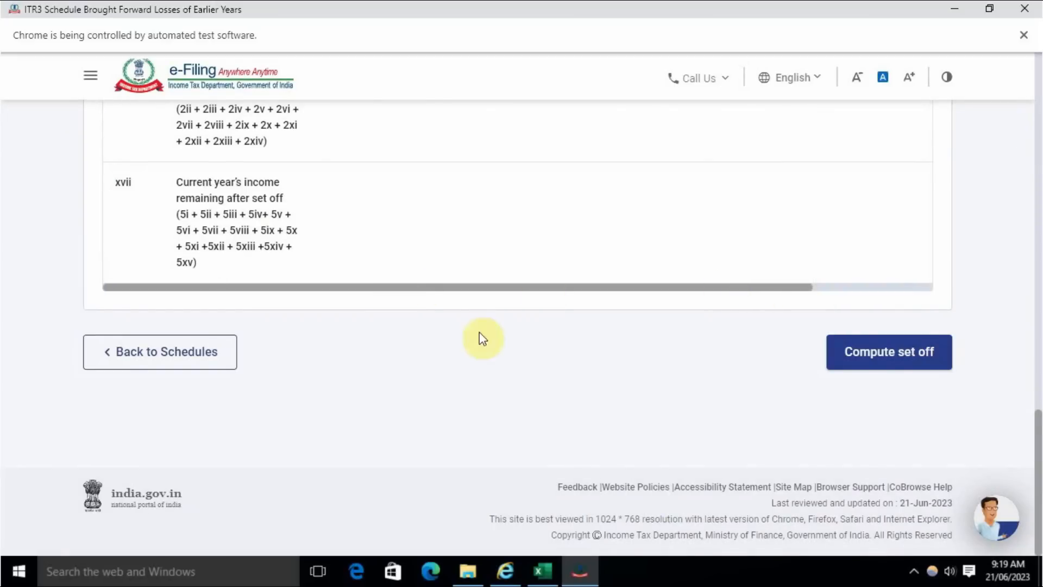
pyautogui.scroll(12, 591, 388)
pyautogui.scroll(5, 594, 396)
pyautogui.scroll(-15, 597, 387)
pyautogui.click(869, 353)
pyautogui.click(650, 357)
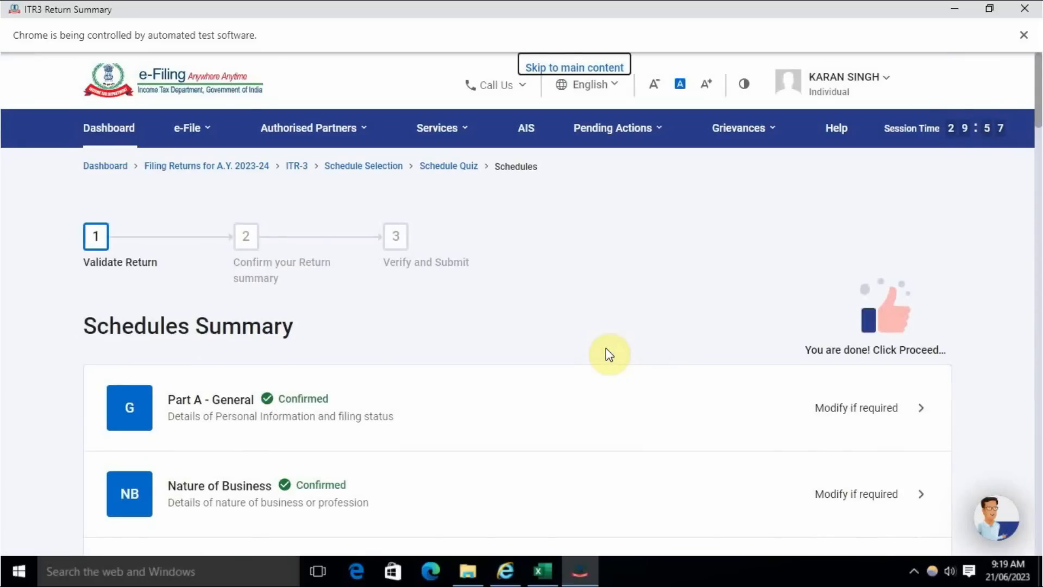
pyautogui.scroll(-20, 609, 355)
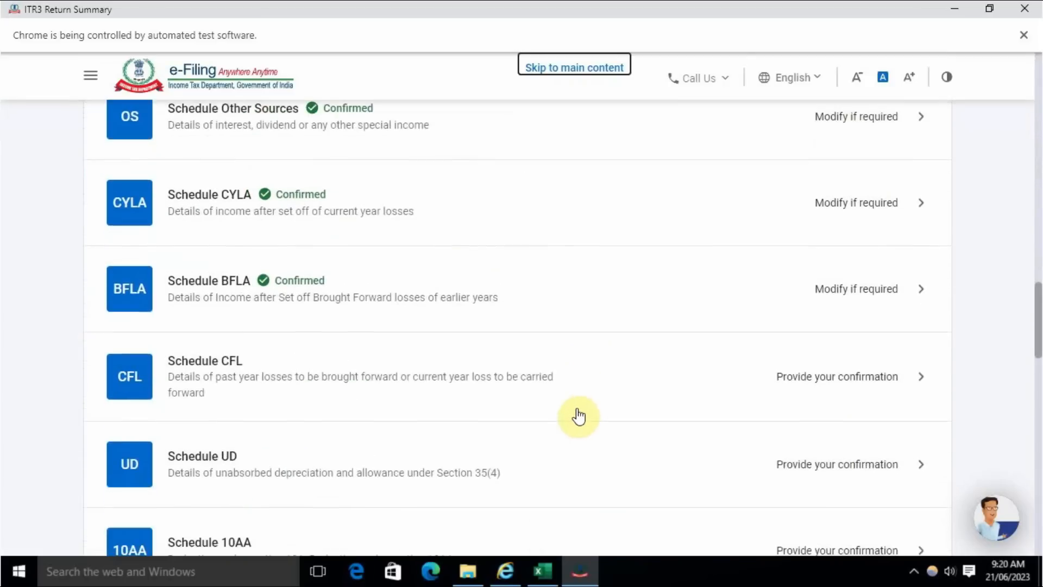
# - Open Schedule CFL, review the carried forward loss columns across the table, compute the set-off and confirm the schedule
pyautogui.scroll(3, 576, 416)
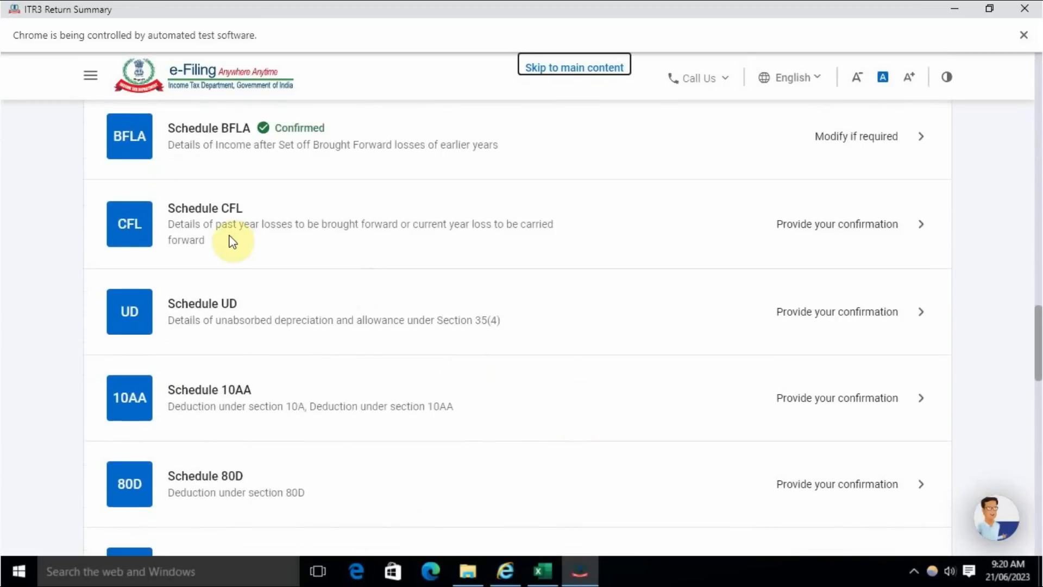
pyautogui.click(844, 231)
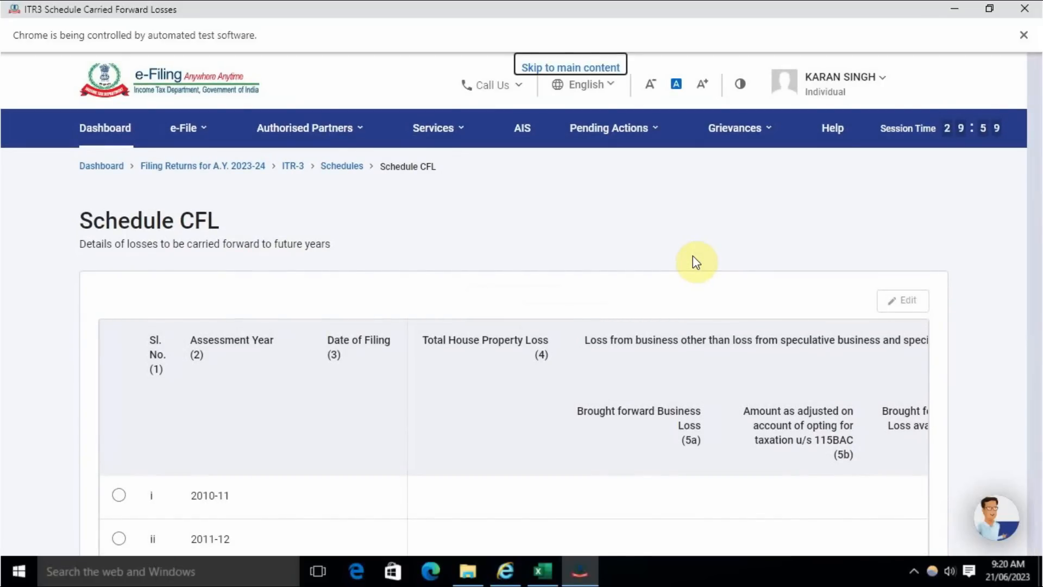
pyautogui.scroll(-15, 696, 262)
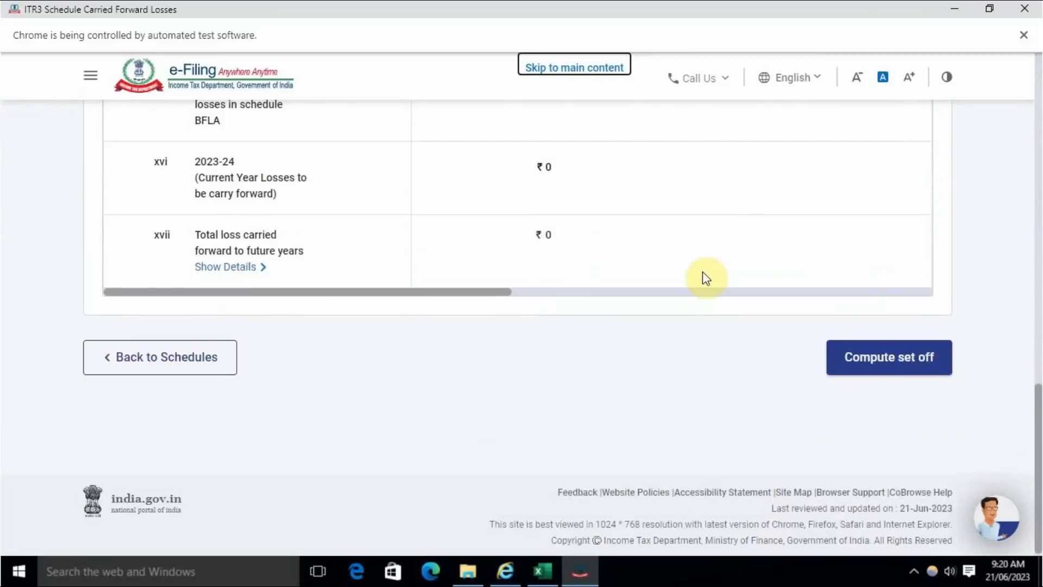
pyautogui.moveTo(454, 298); pyautogui.dragTo(801, 286)
pyautogui.moveTo(494, 294); pyautogui.dragTo(636, 294)
pyautogui.moveTo(531, 295); pyautogui.dragTo(888, 292)
pyautogui.click(895, 356)
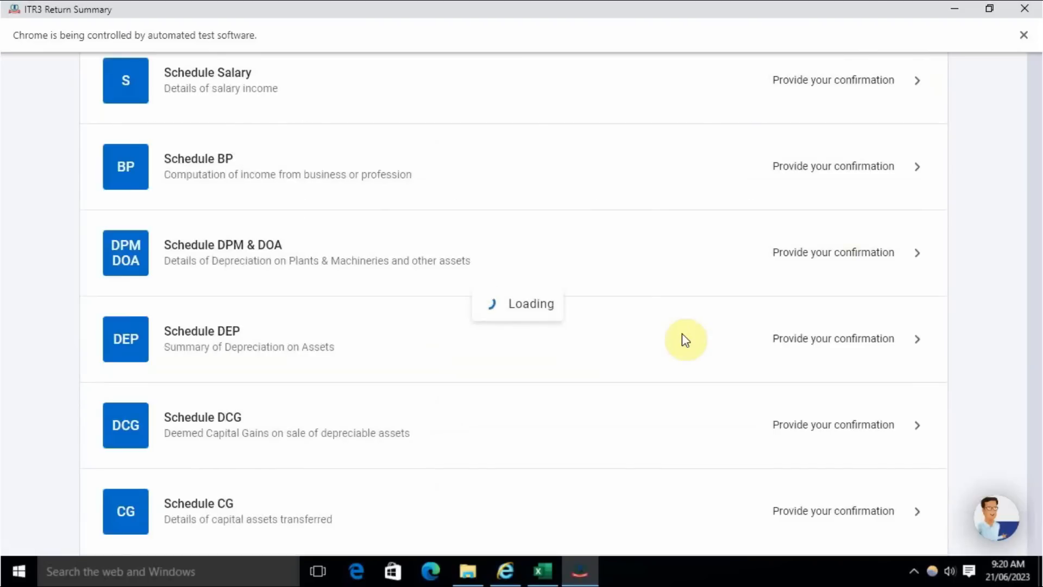
# - Confirm Schedule UD for unabsorbed depreciation and Schedule 10AA for Special Economic Zone units without adding any details
pyautogui.scroll(-8, 651, 294)
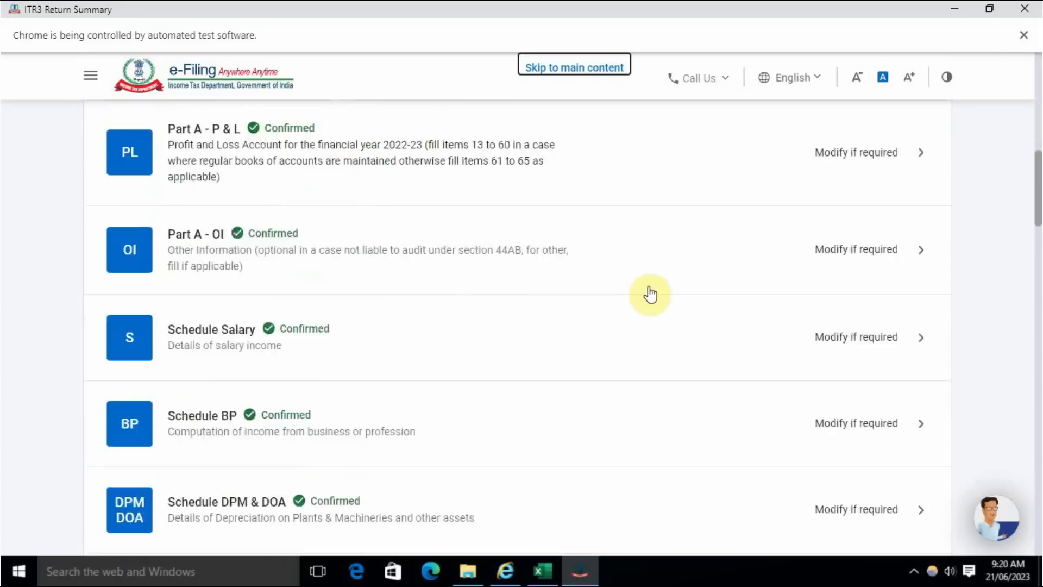
pyautogui.scroll(-15, 650, 294)
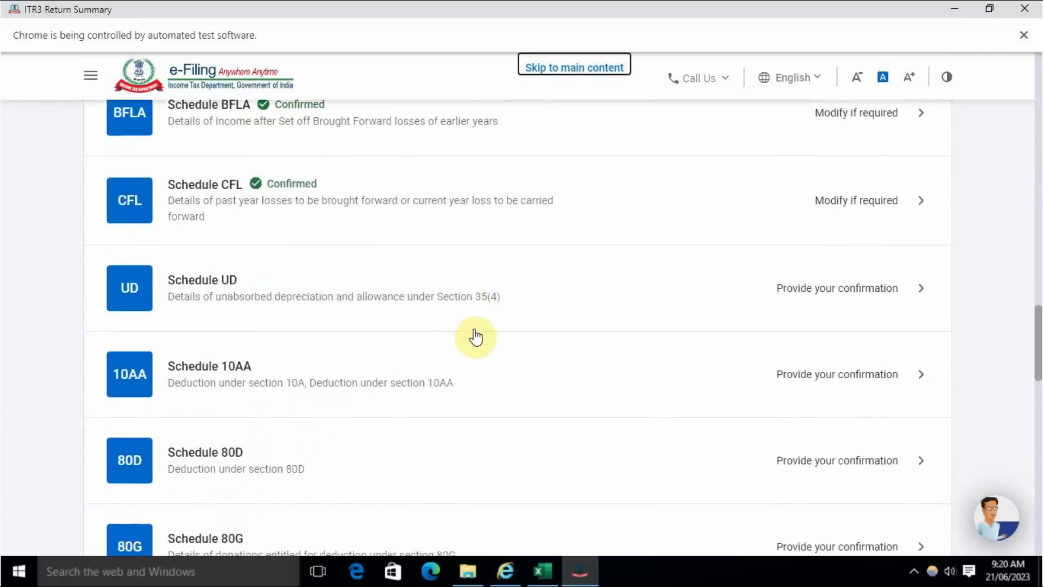
pyautogui.scroll(-1, 475, 337)
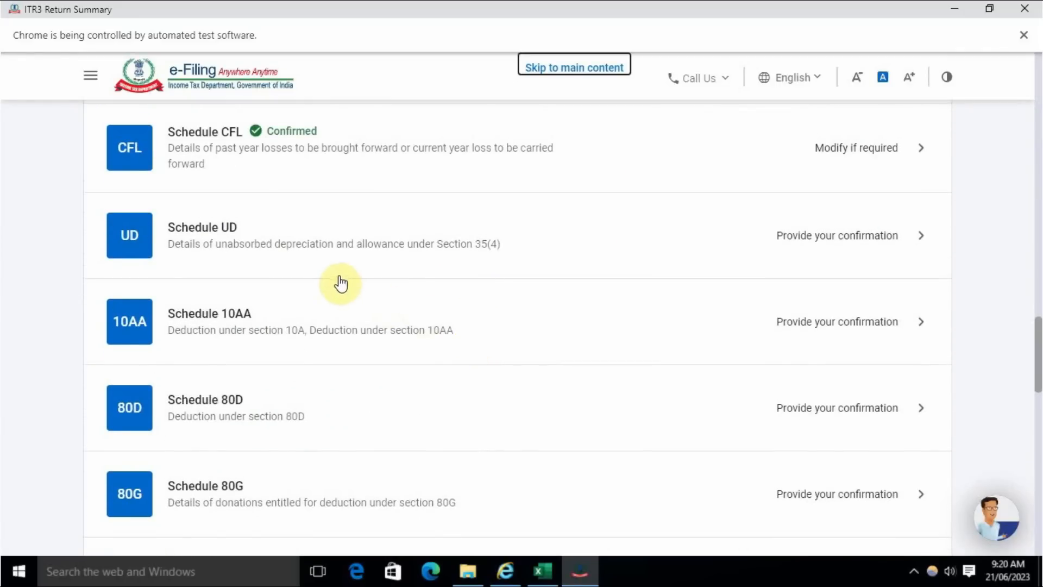
pyautogui.click(834, 235)
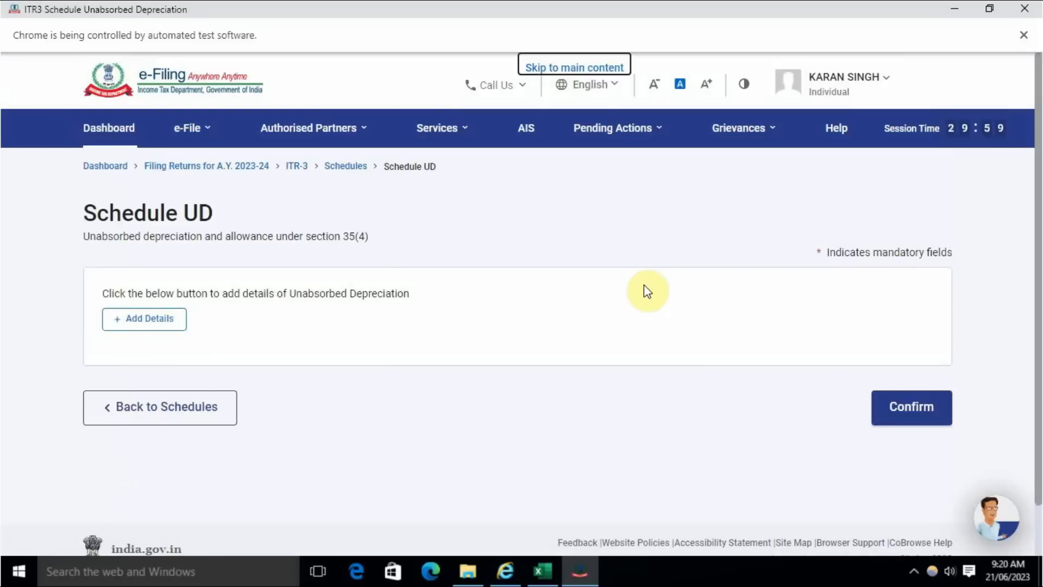
pyautogui.click(891, 410)
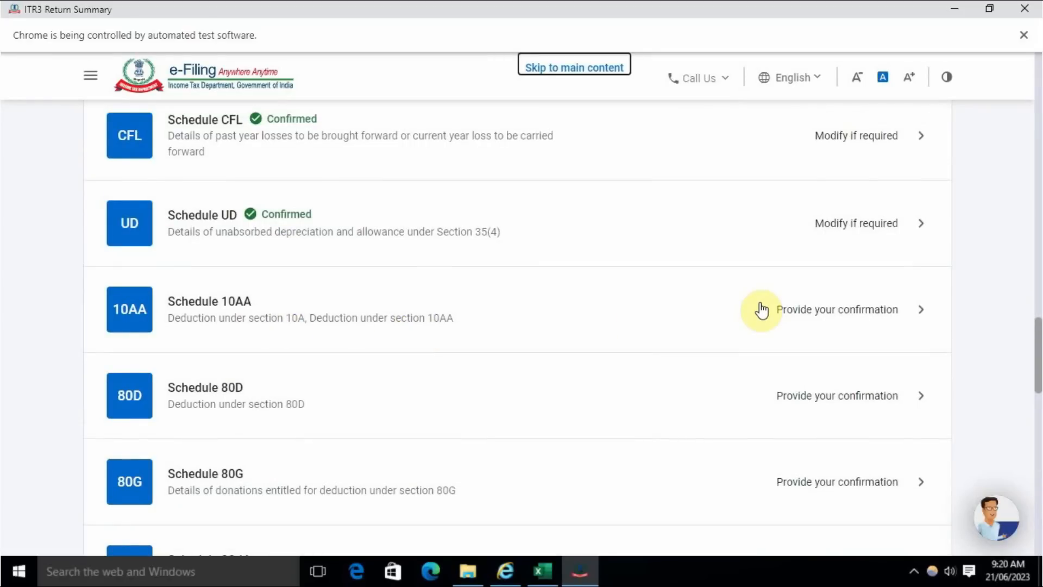
pyautogui.click(826, 310)
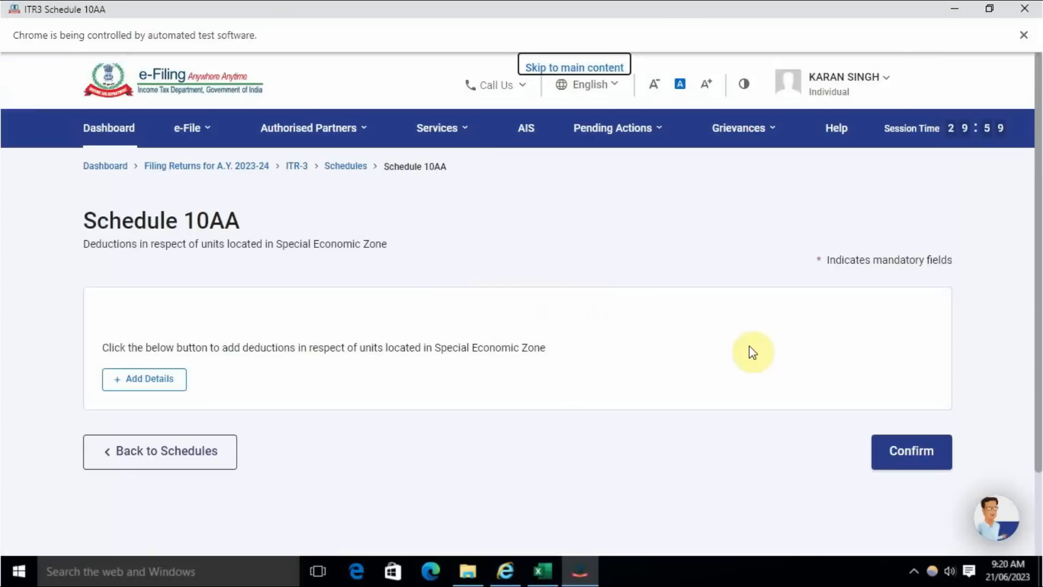
pyautogui.click(906, 458)
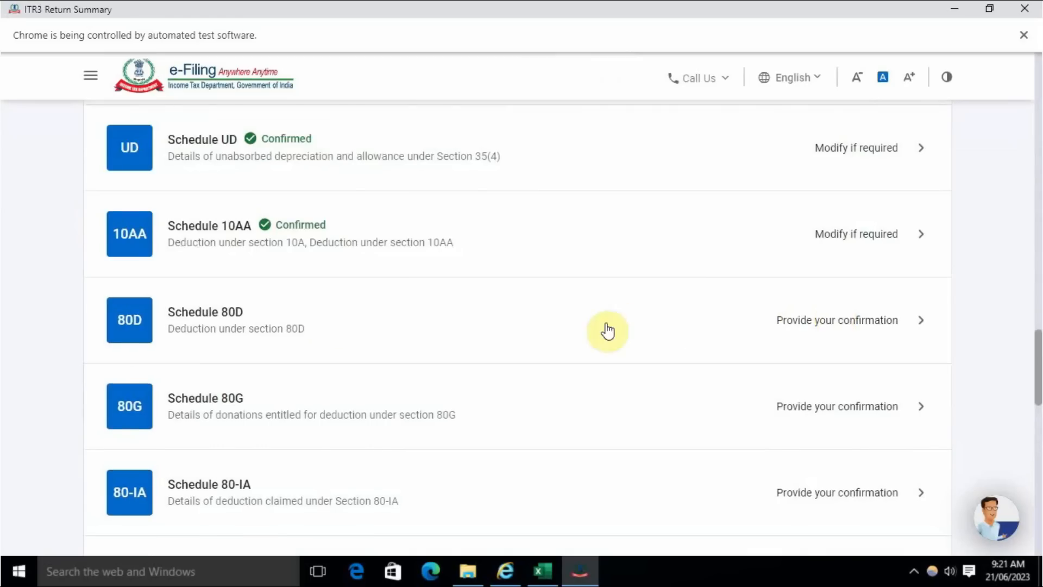
# - Confirm Schedule 80D with its not-claiming answers kept, and confirm Schedule 80G without adding any donations
pyautogui.click(608, 330)
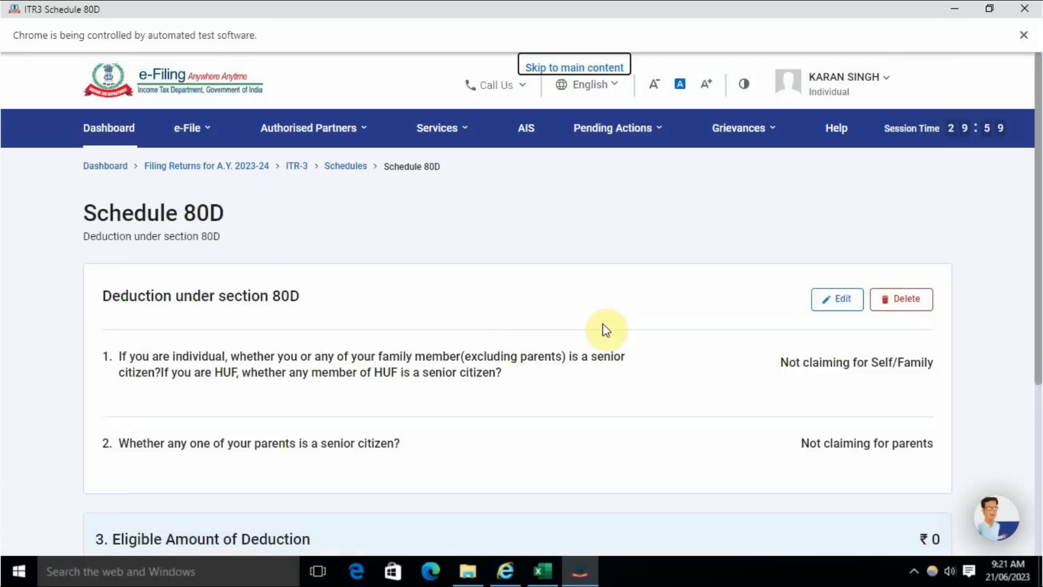
pyautogui.scroll(-5, 603, 328)
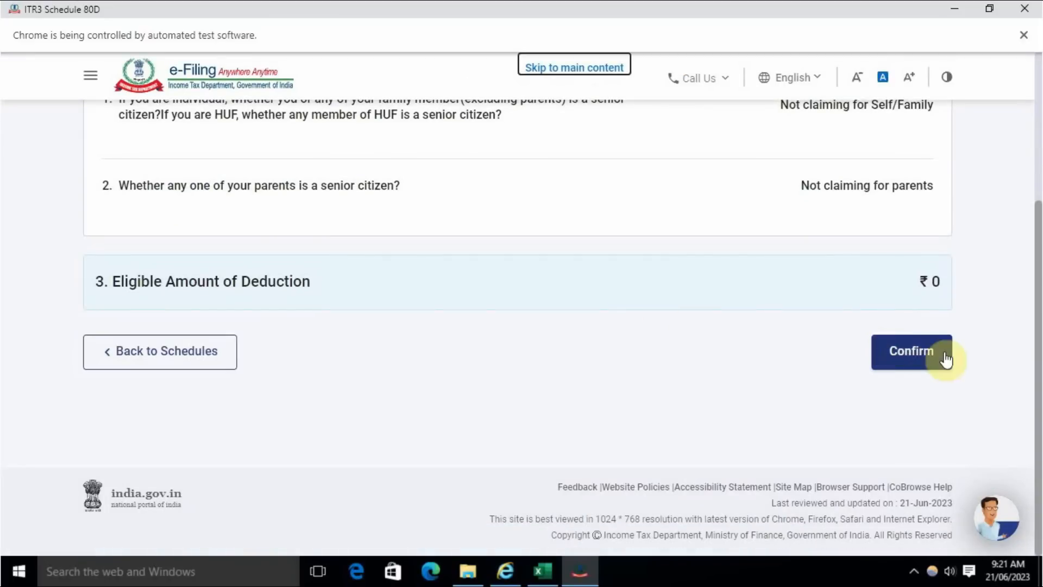
pyautogui.click(910, 350)
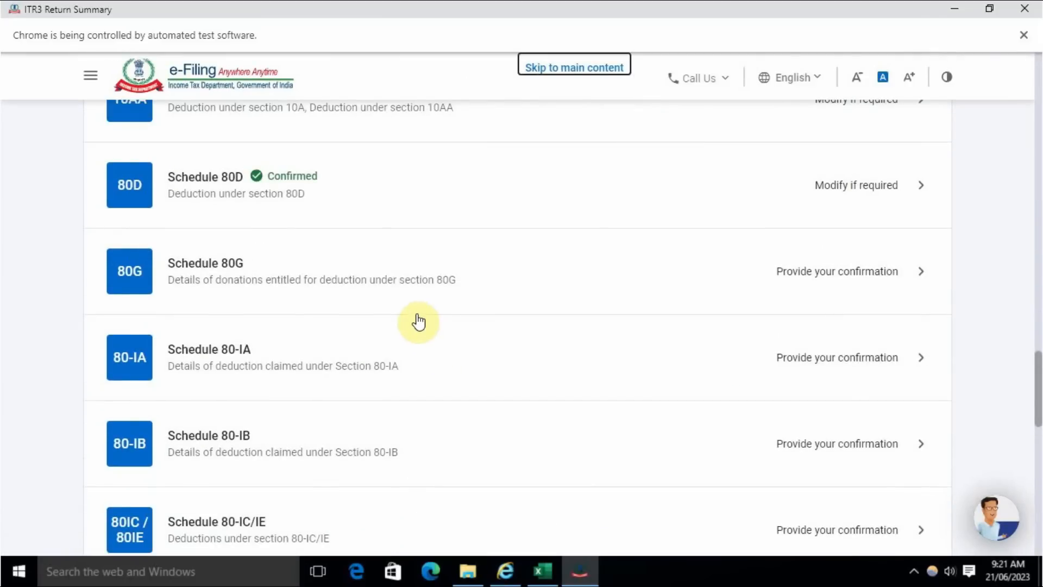
pyautogui.click(832, 276)
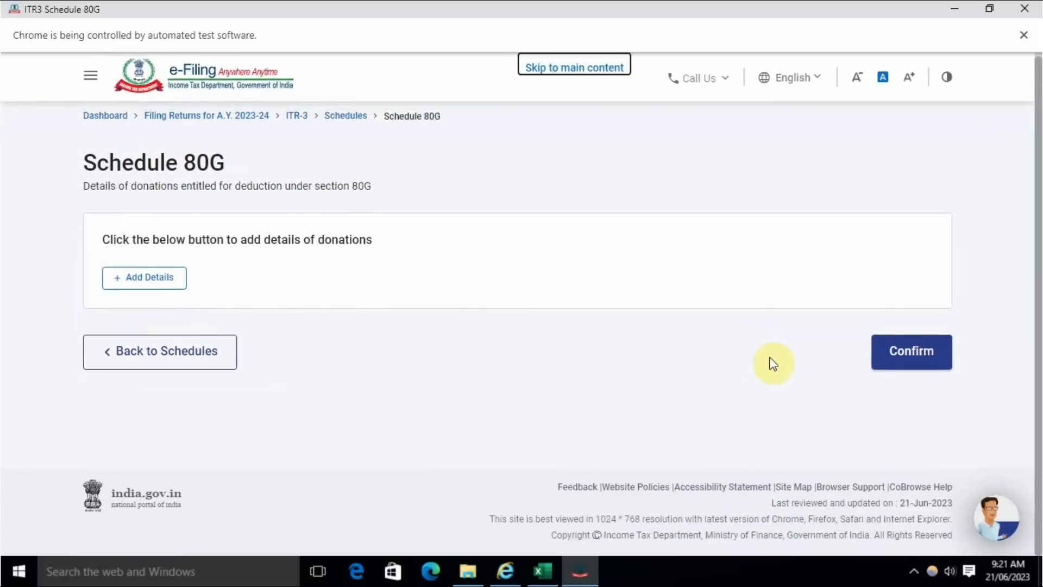
pyautogui.click(919, 351)
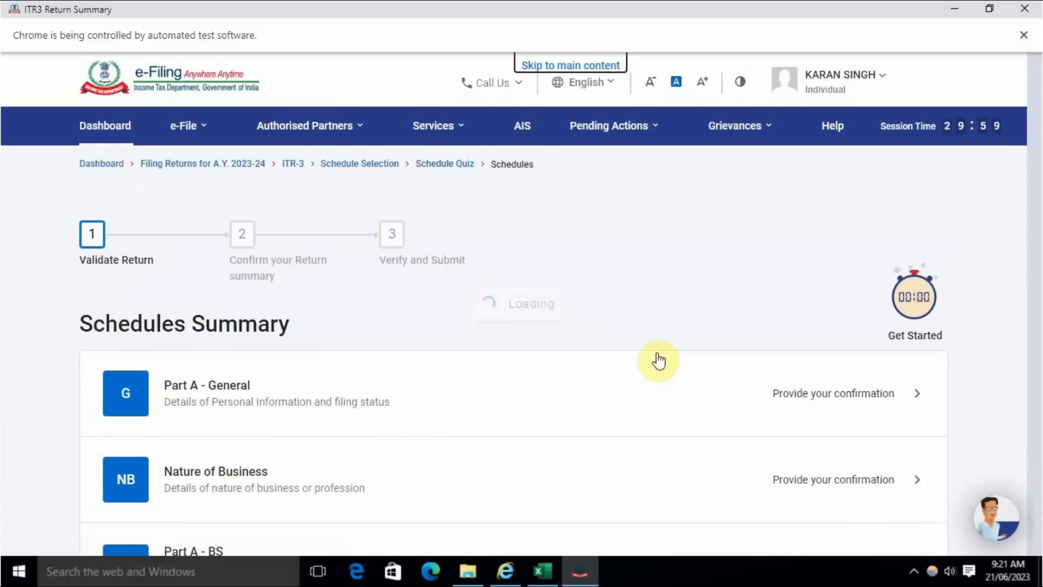
# - Open Schedule 80-IA from the schedules summary and confirm it without adding deduction details
pyautogui.scroll(-10, 652, 360)
pyautogui.scroll(-20, 354, 396)
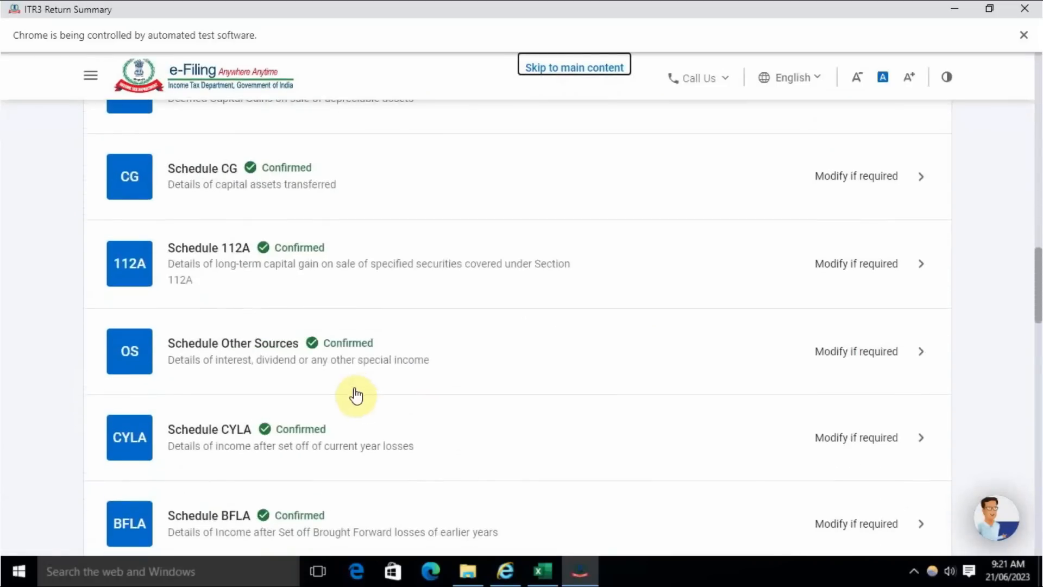
pyautogui.scroll(3, 356, 389)
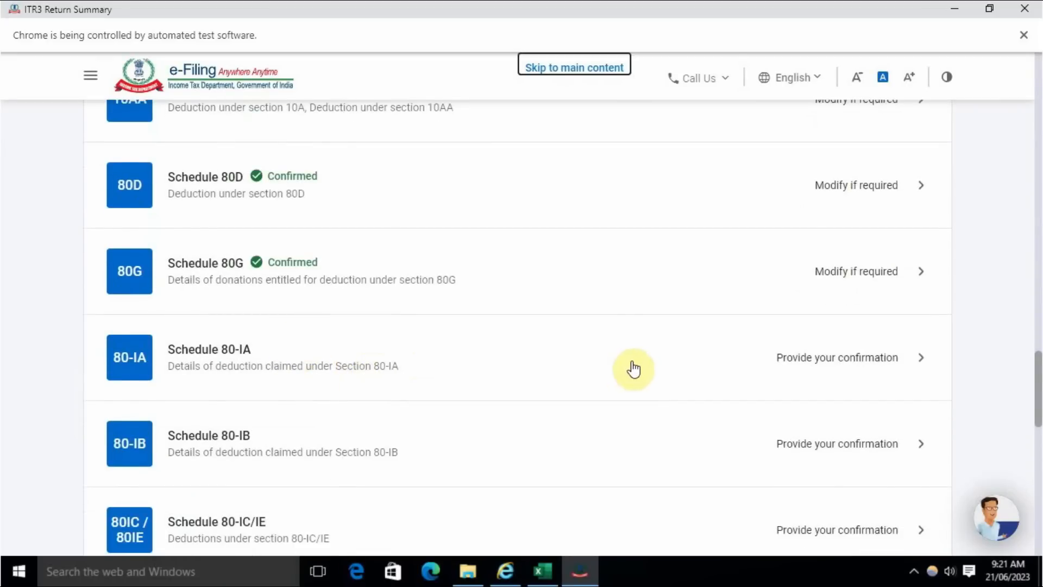
pyautogui.click(817, 363)
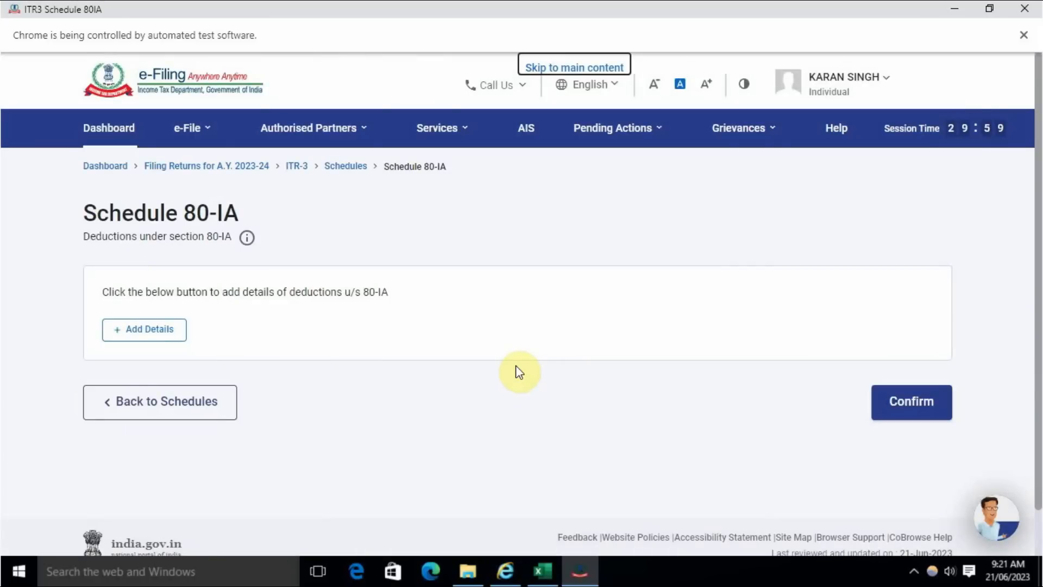
pyautogui.click(938, 402)
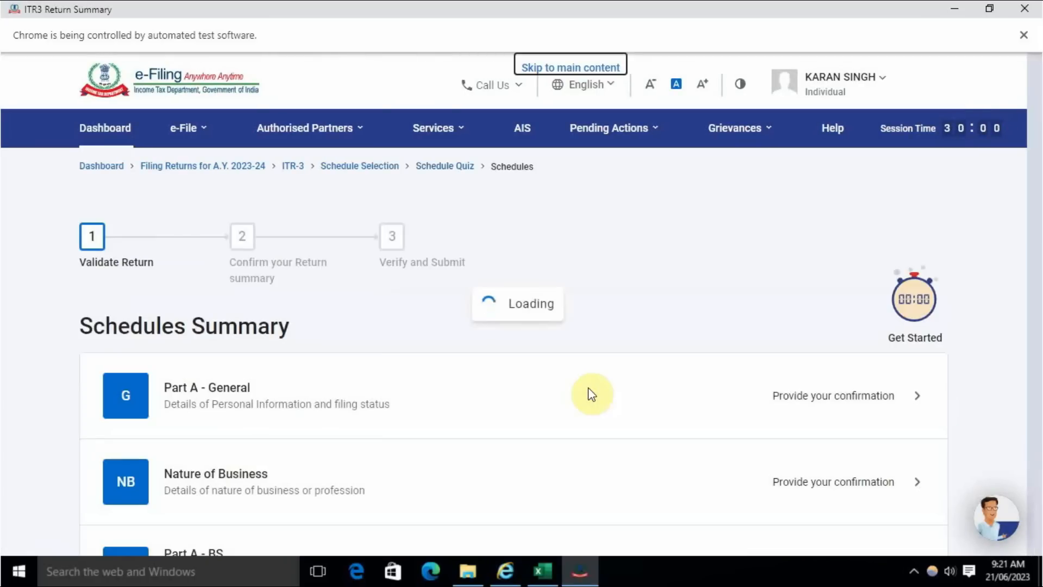
# - Open Schedule 80-IB from the schedules summary and confirm it without adding deduction details
pyautogui.scroll(-20, 589, 397)
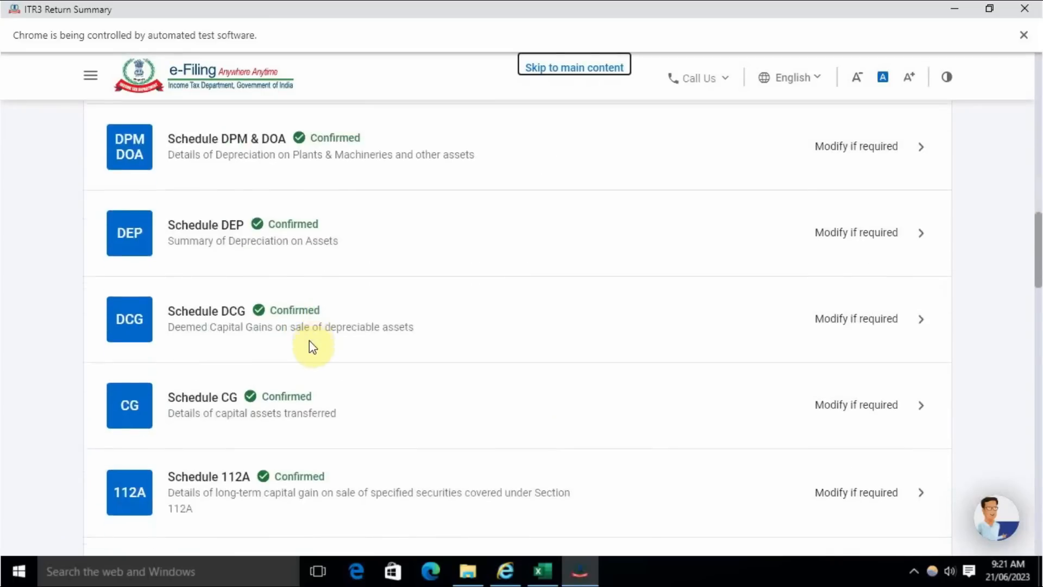
pyautogui.scroll(-10, 312, 346)
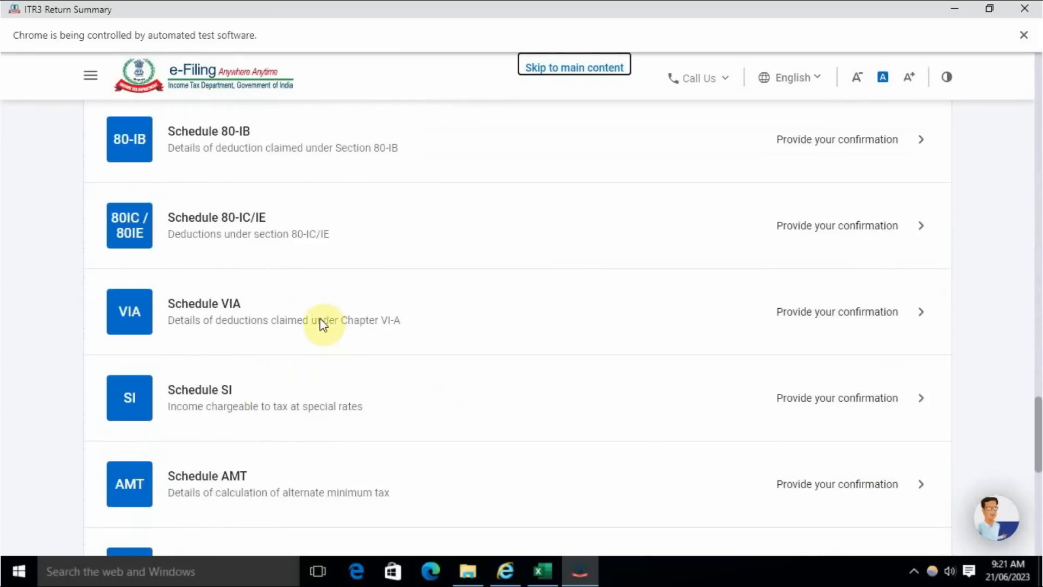
pyautogui.scroll(4, 321, 325)
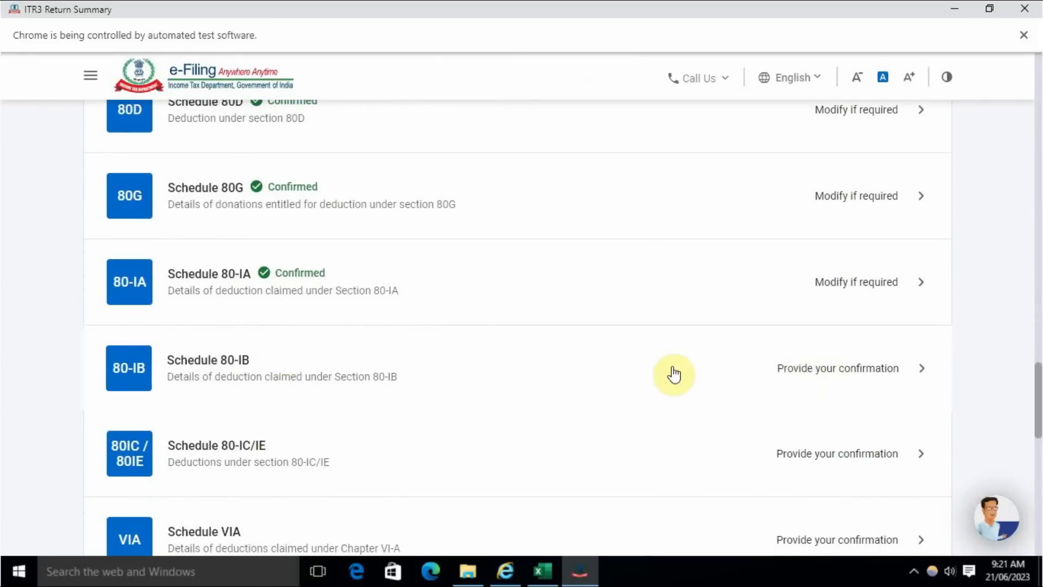
pyautogui.click(671, 370)
pyautogui.click(908, 409)
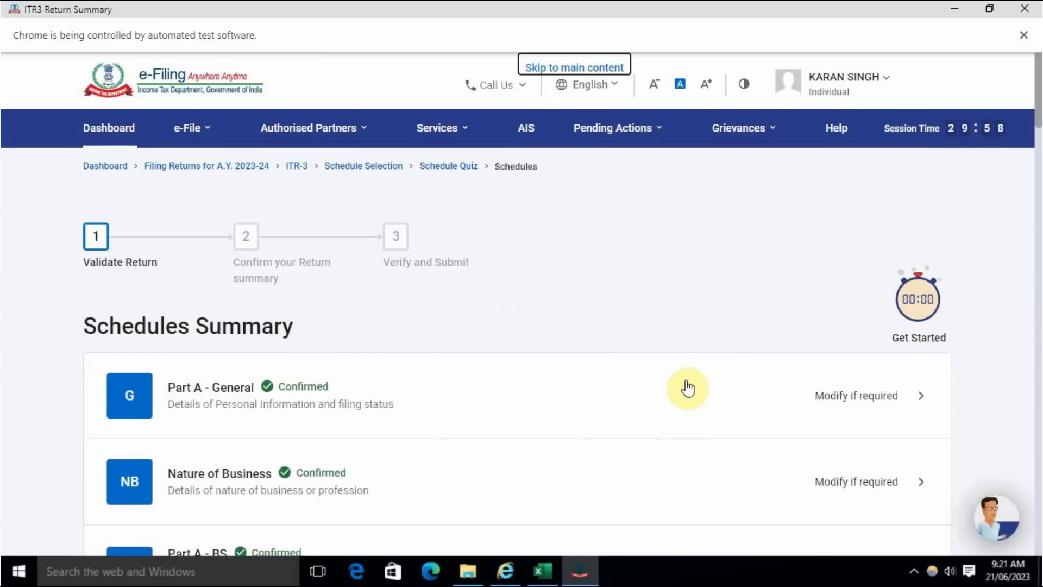
# - Open Schedule 80-IC/IE from the schedules summary and confirm it without adding deduction details
pyautogui.scroll(-20, 422, 337)
pyautogui.scroll(-9, 419, 340)
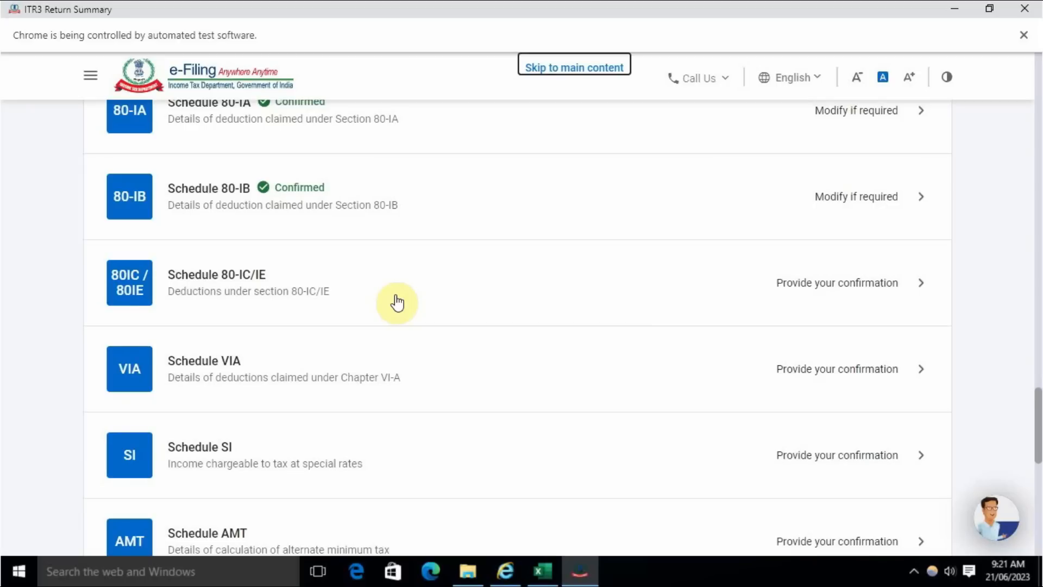
pyautogui.click(857, 284)
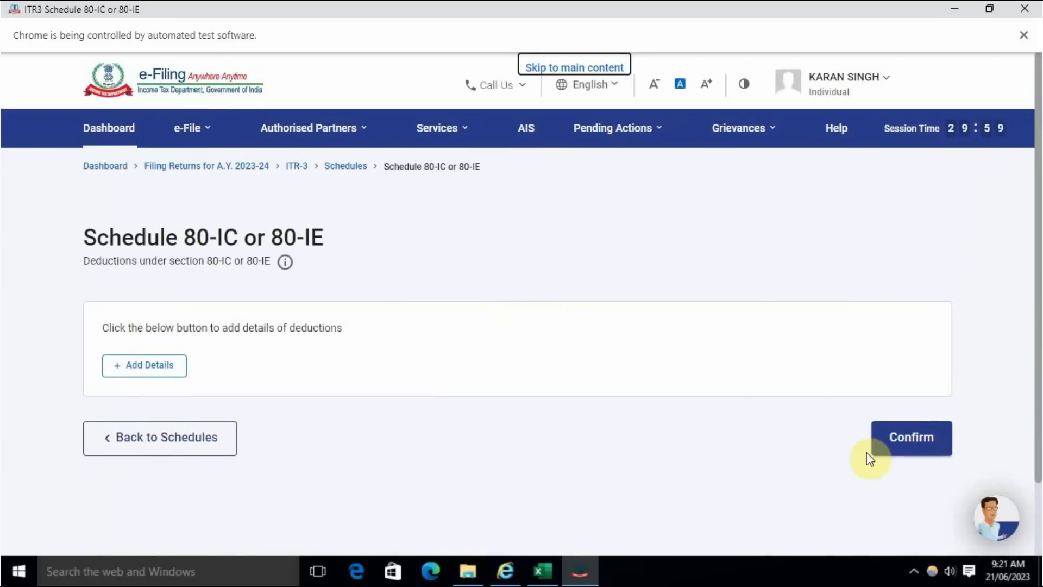
pyautogui.click(907, 444)
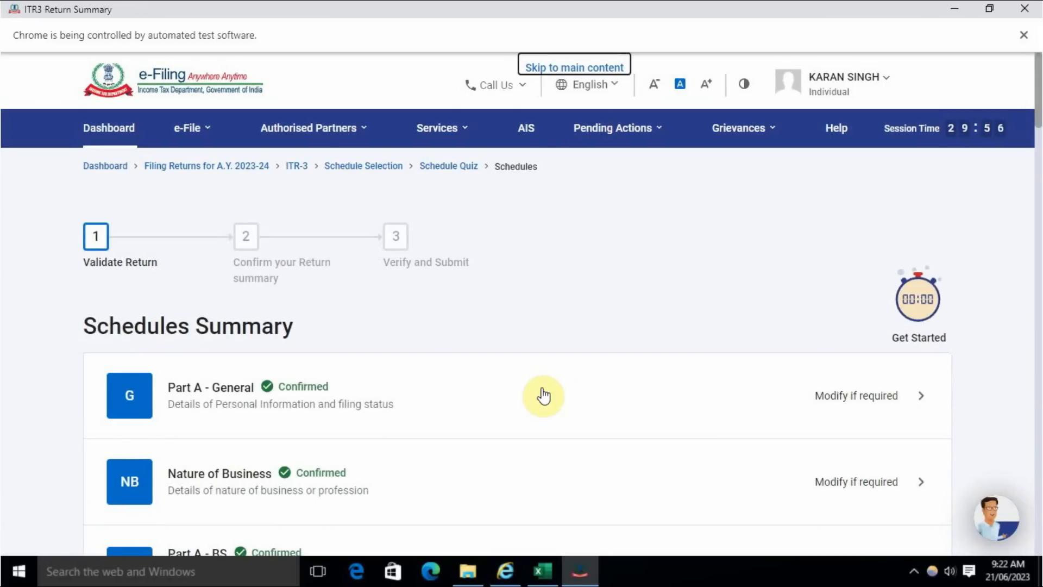
# - Open Schedule VIA, review the Chapter VI-A deduction parts and total, and confirm the schedule without adding deductions
pyautogui.scroll(-20, 543, 395)
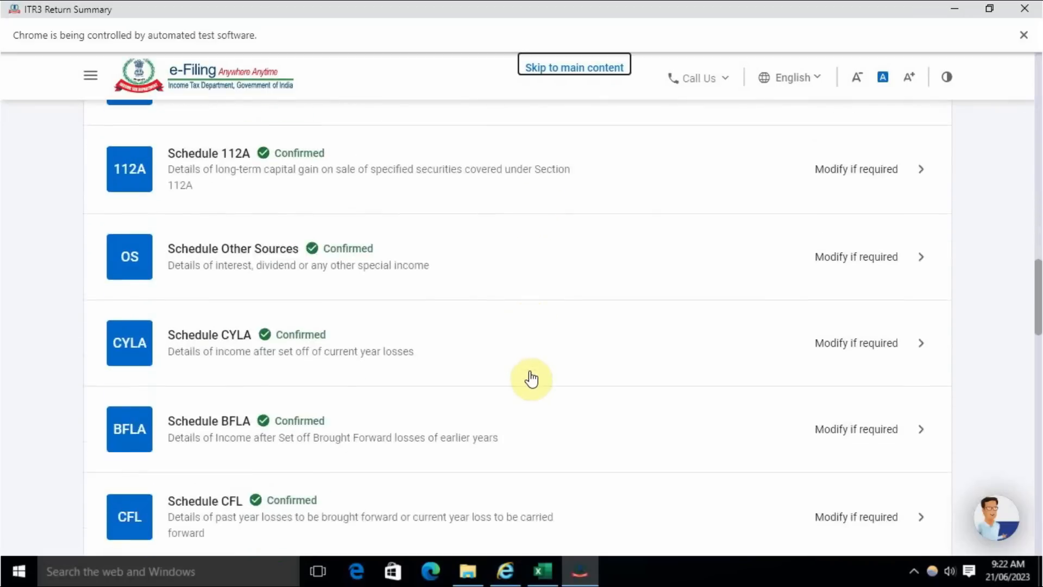
pyautogui.scroll(-8, 531, 379)
pyautogui.scroll(3, 532, 379)
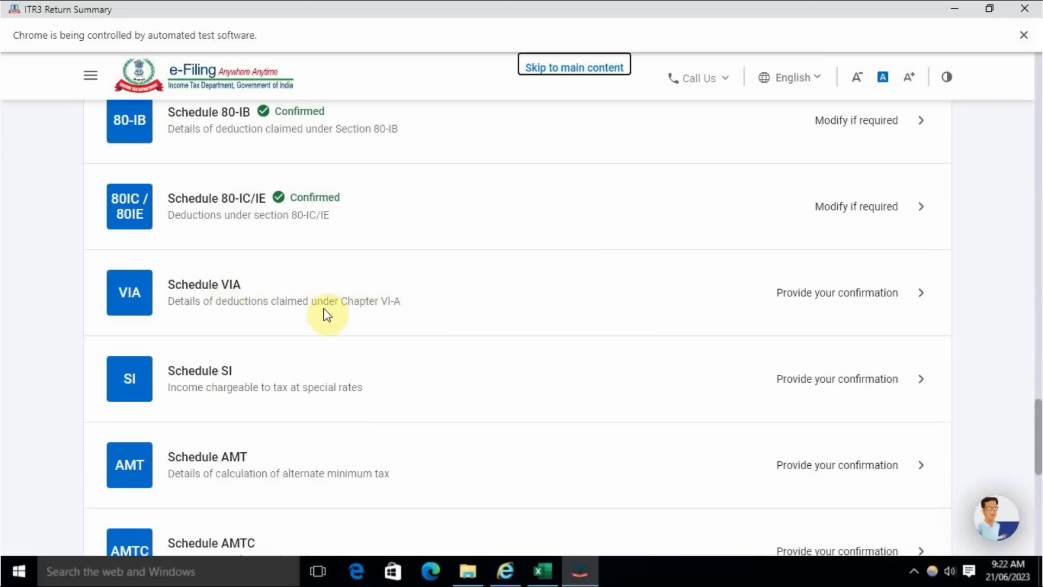
pyautogui.click(823, 296)
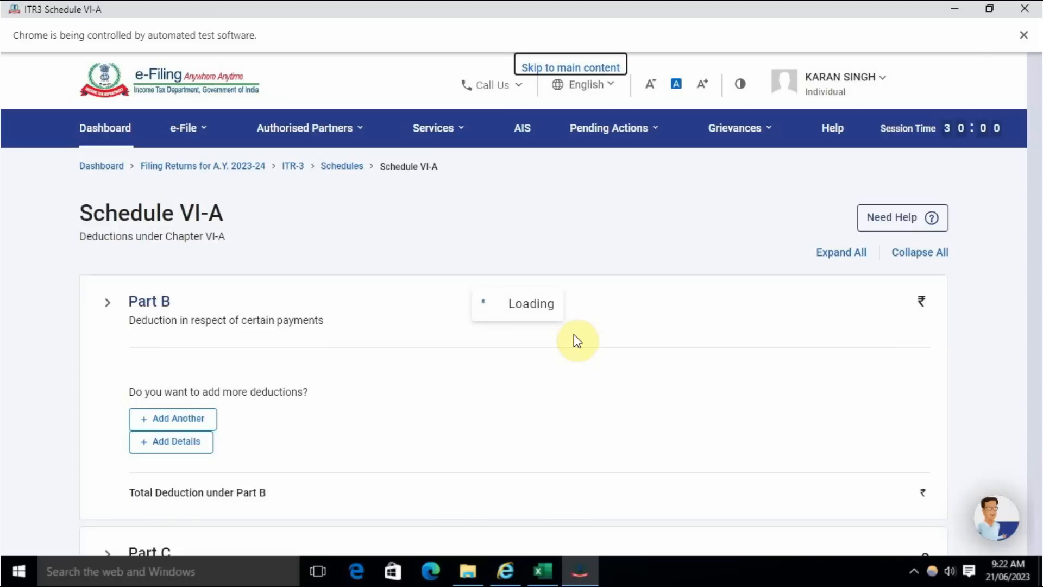
pyautogui.scroll(-10, 576, 342)
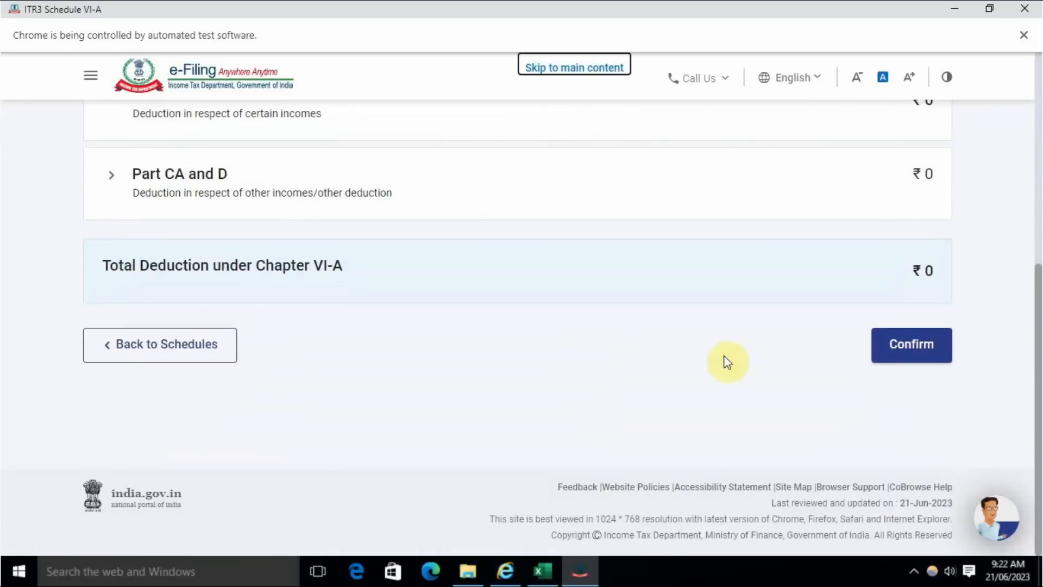
pyautogui.click(910, 345)
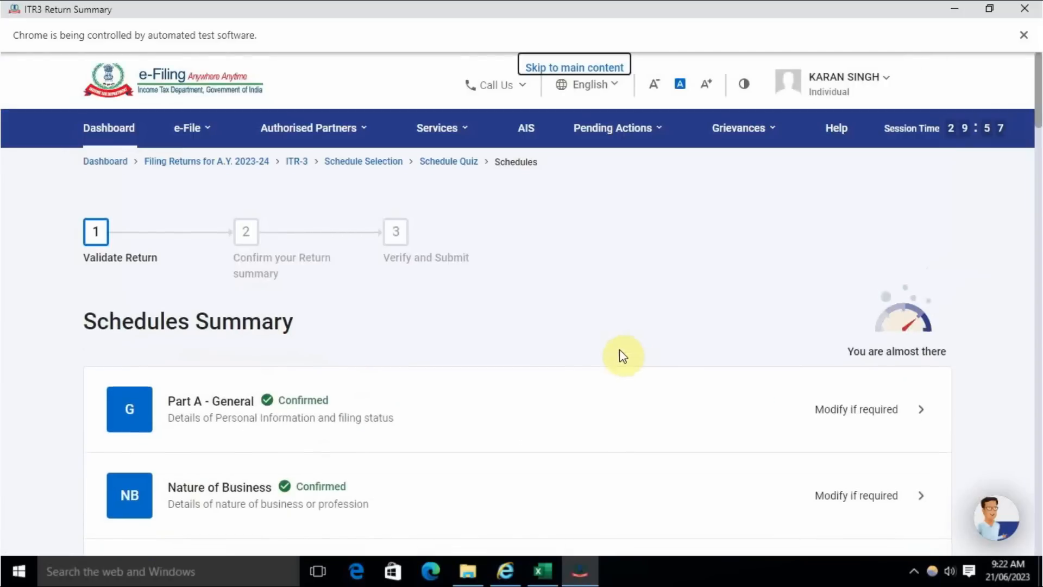
# - Open Schedule SI from the schedules summary, review the special-rate income sections through to the total, and confirm the schedule
pyautogui.scroll(-20, 620, 354)
pyautogui.scroll(-8, 579, 346)
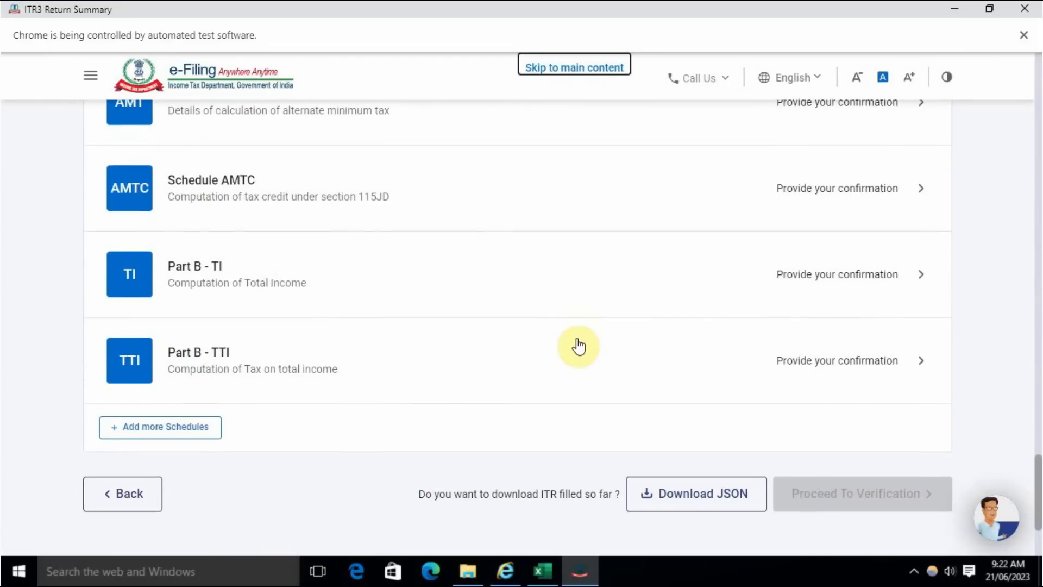
pyautogui.scroll(4, 579, 346)
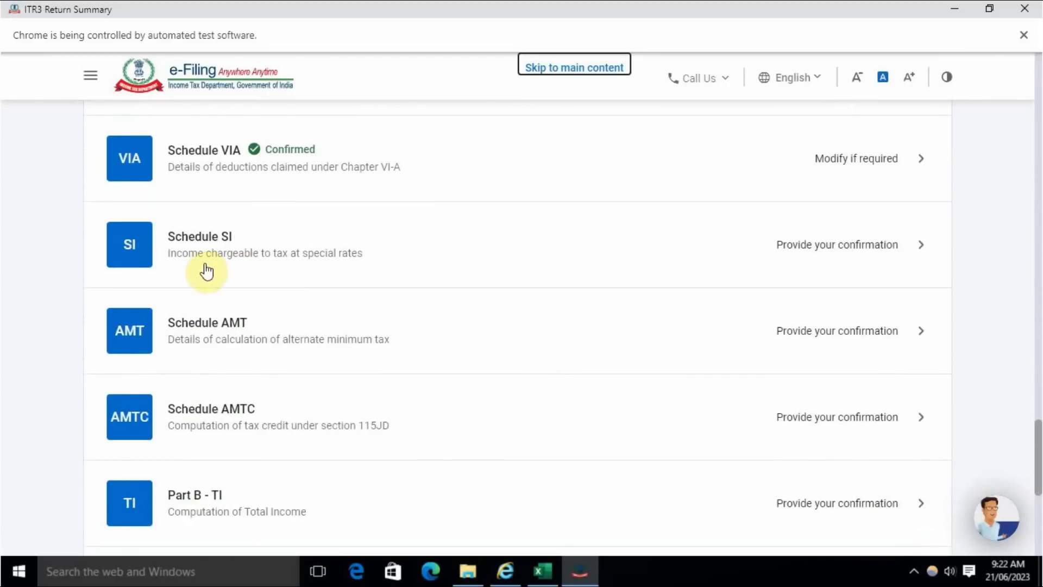
pyautogui.click(847, 250)
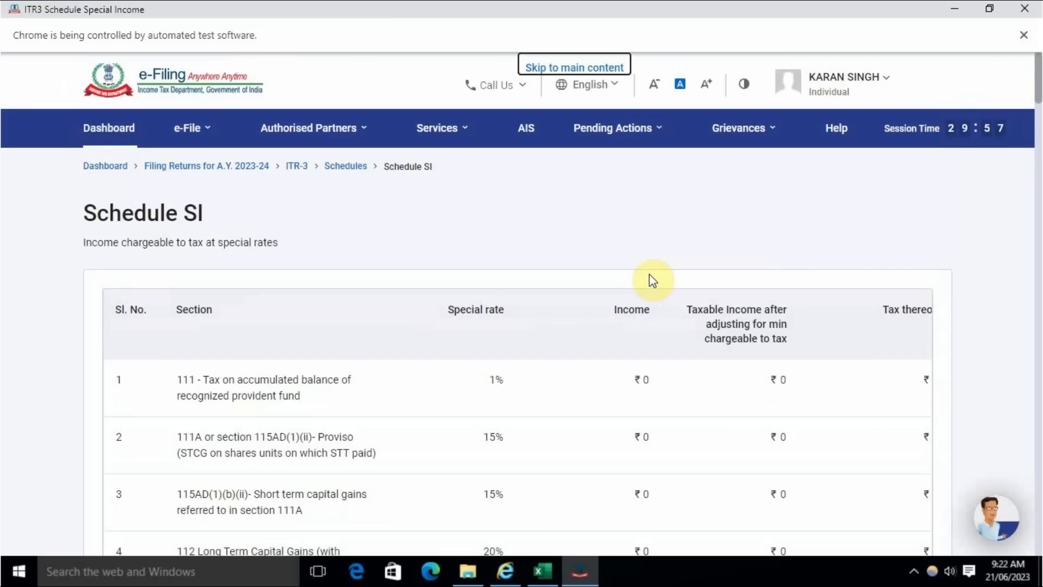
pyautogui.scroll(-10, 473, 360)
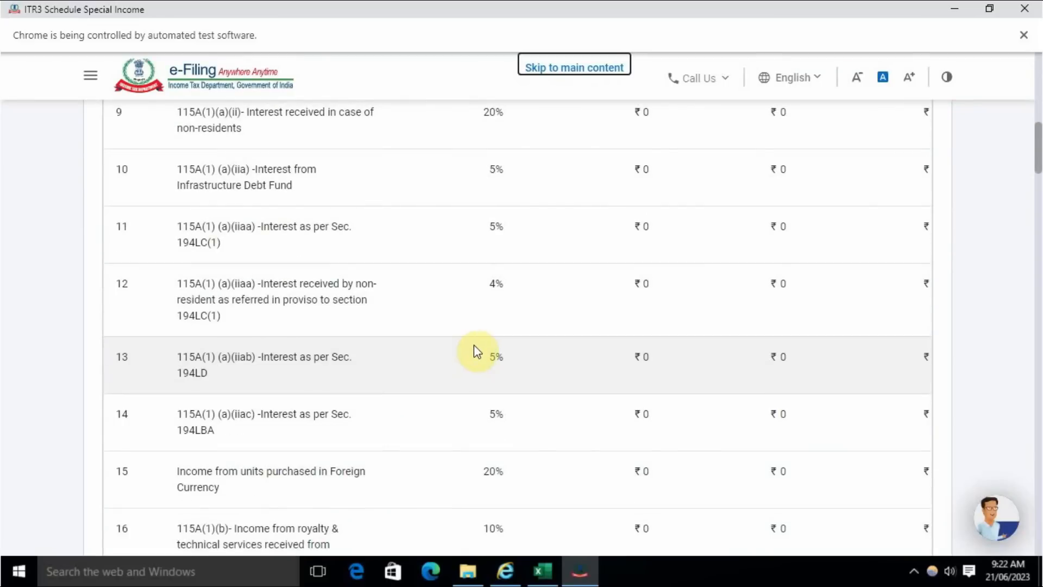
pyautogui.scroll(-15, 440, 353)
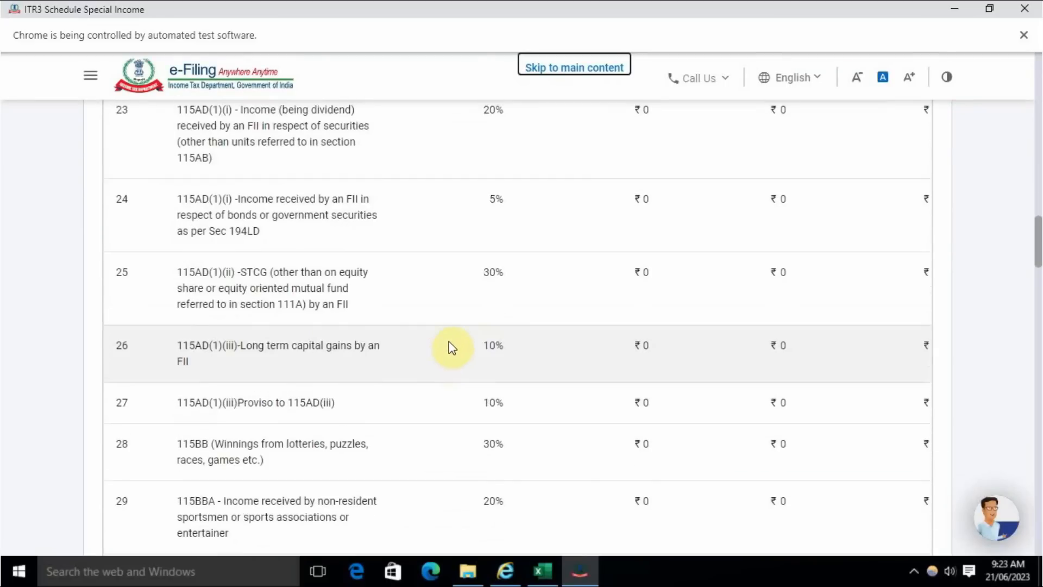
pyautogui.scroll(-20, 451, 348)
pyautogui.scroll(-20, 464, 319)
pyautogui.scroll(-1, 468, 312)
pyautogui.scroll(2, 470, 312)
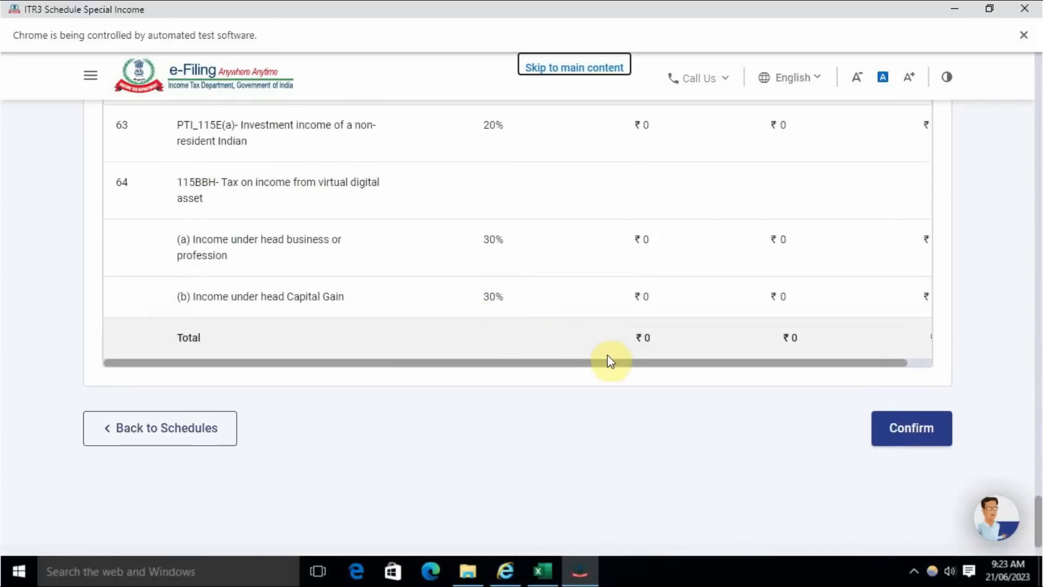
pyautogui.click(907, 432)
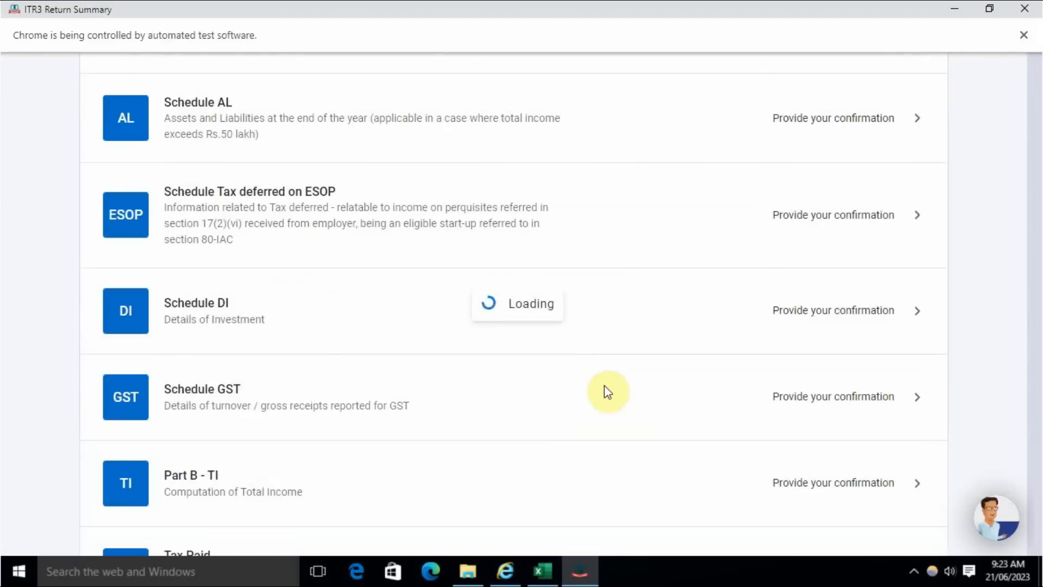
# - Open Schedule AMT from the schedules summary and confirm it without adding alternate minimum tax details
pyautogui.scroll(-20, 519, 360)
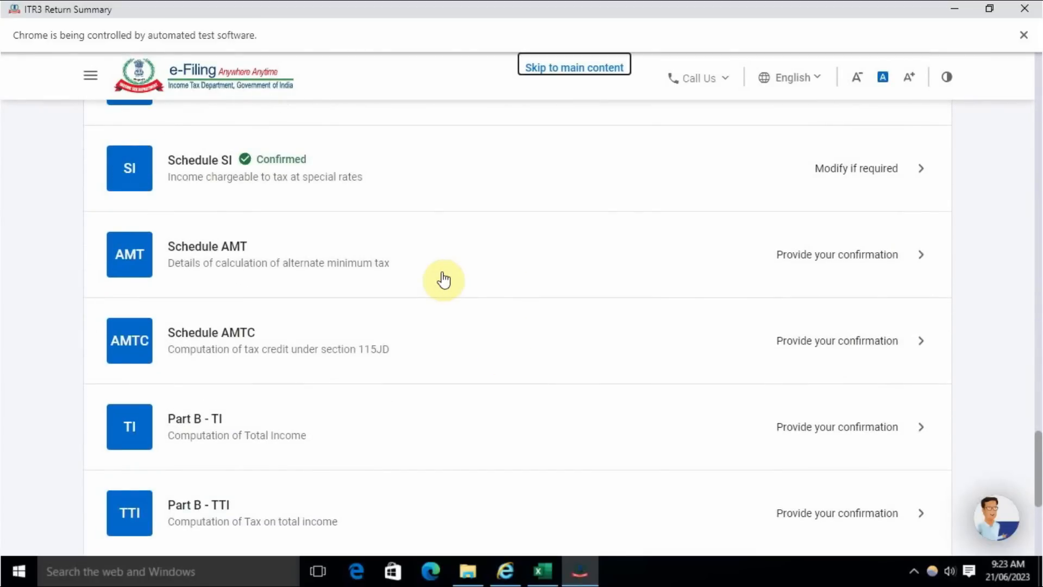
pyautogui.click(685, 286)
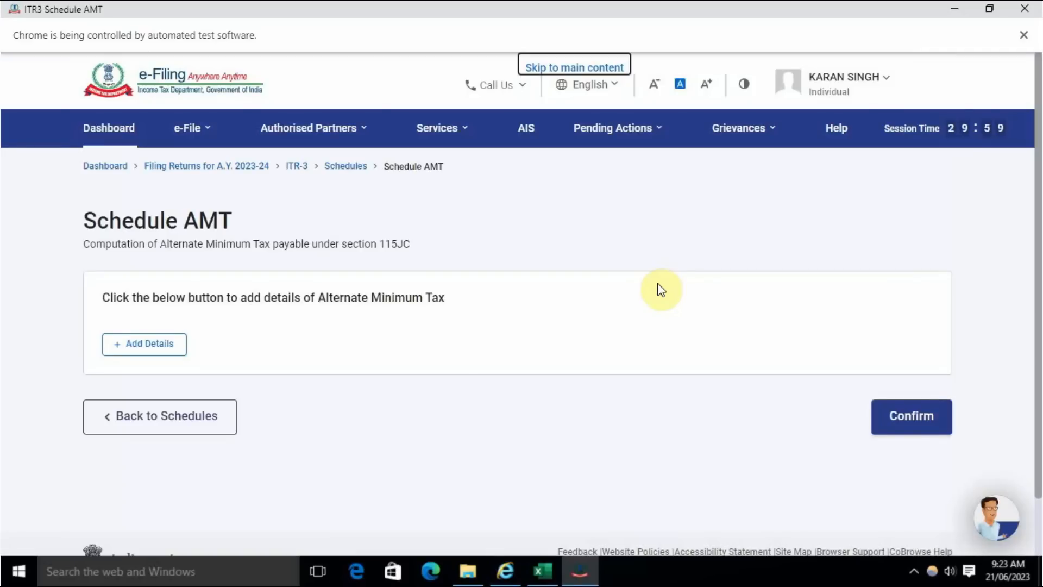
pyautogui.click(903, 414)
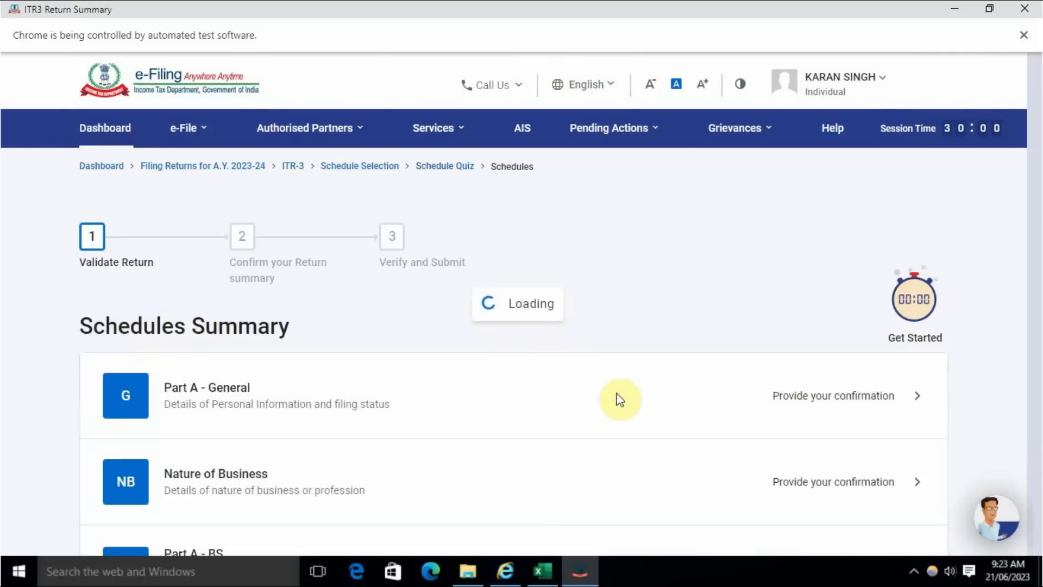
# - Open Schedule AMTC from the schedules summary and confirm it without adding section 115JD tax credit details
pyautogui.scroll(-20, 570, 390)
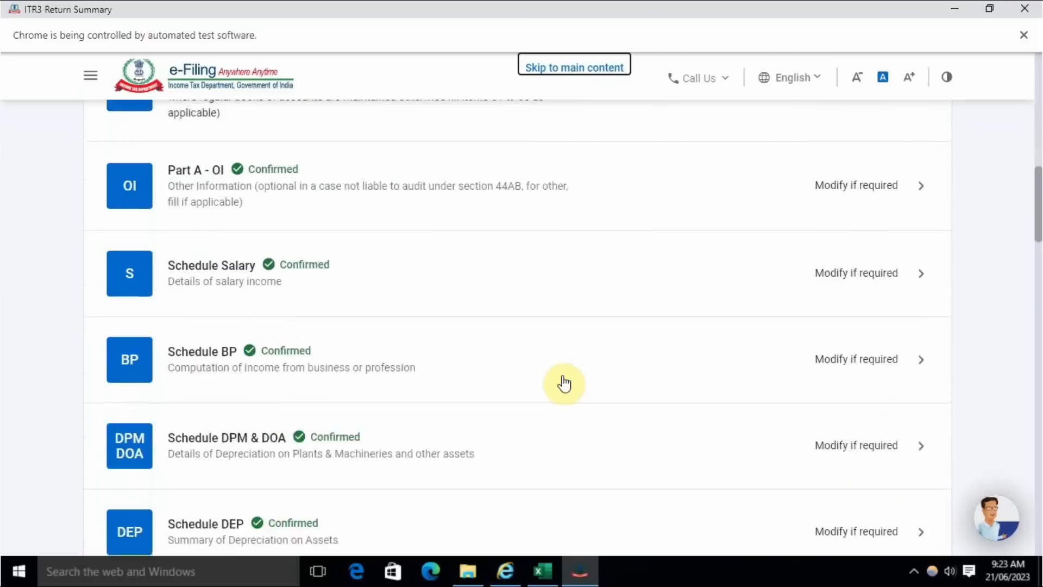
pyautogui.scroll(-15, 564, 383)
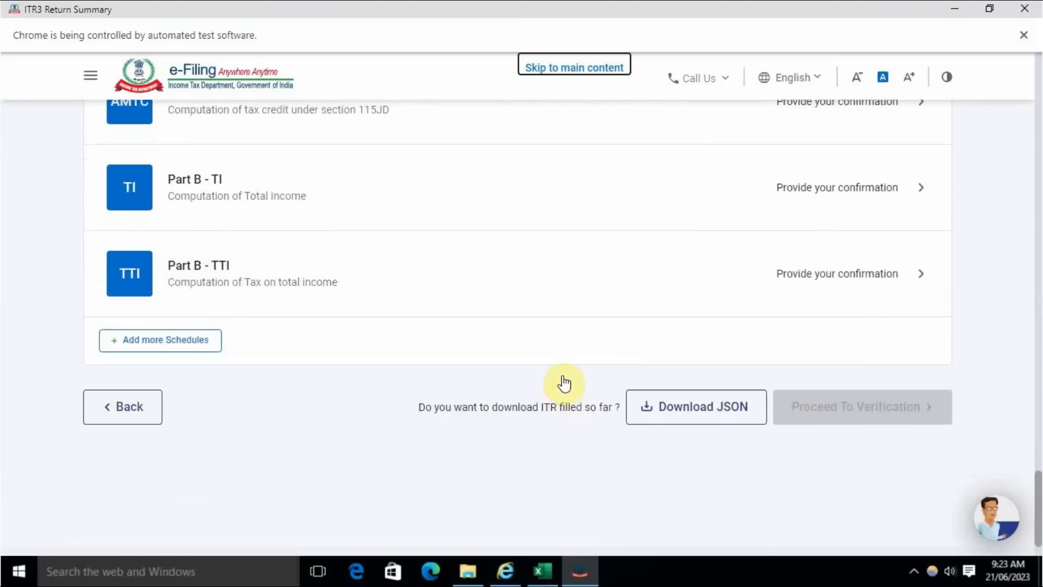
pyautogui.scroll(3, 563, 382)
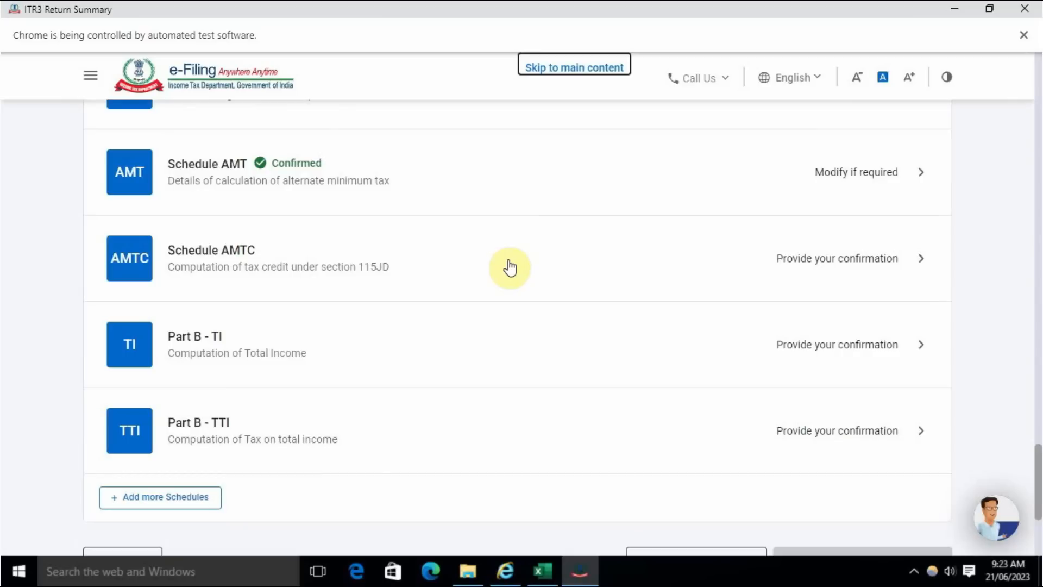
pyautogui.click(849, 263)
pyautogui.click(875, 389)
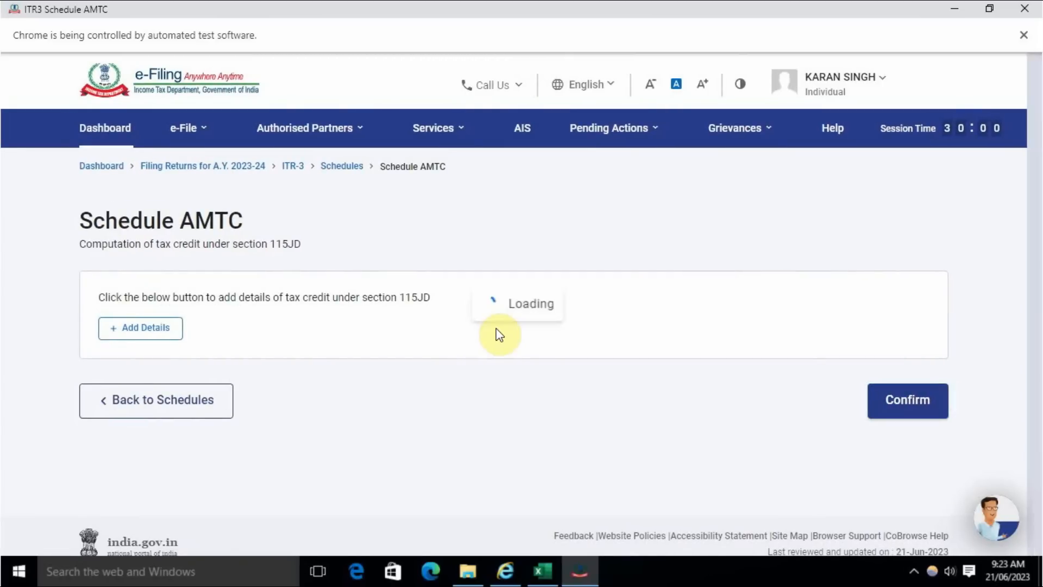
# - Open Part B - TI from the schedules summary and expand the details of profits and gains from business or profession
pyautogui.scroll(-20, 496, 328)
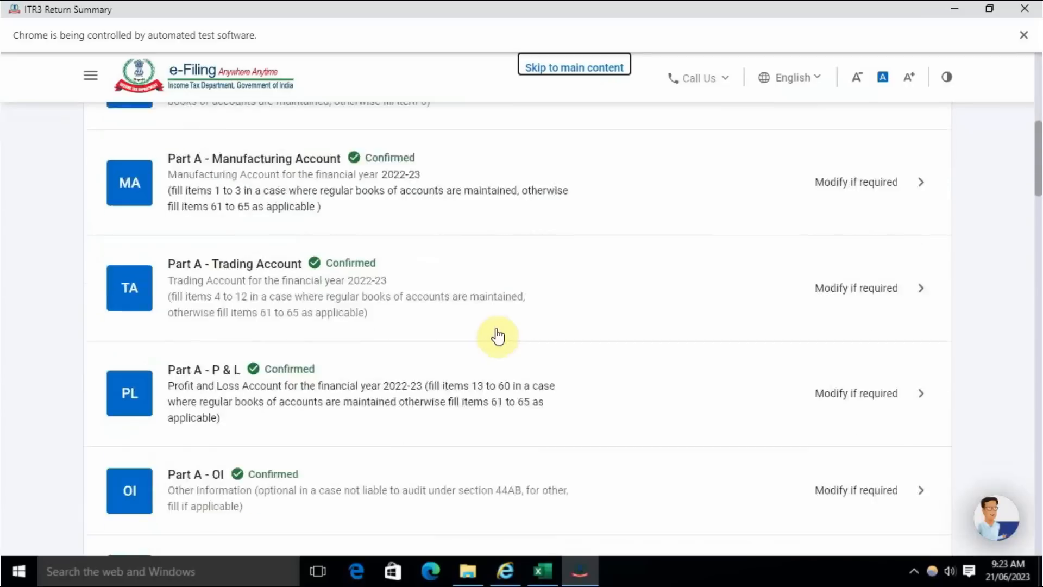
pyautogui.scroll(-10, 494, 329)
pyautogui.scroll(5, 484, 326)
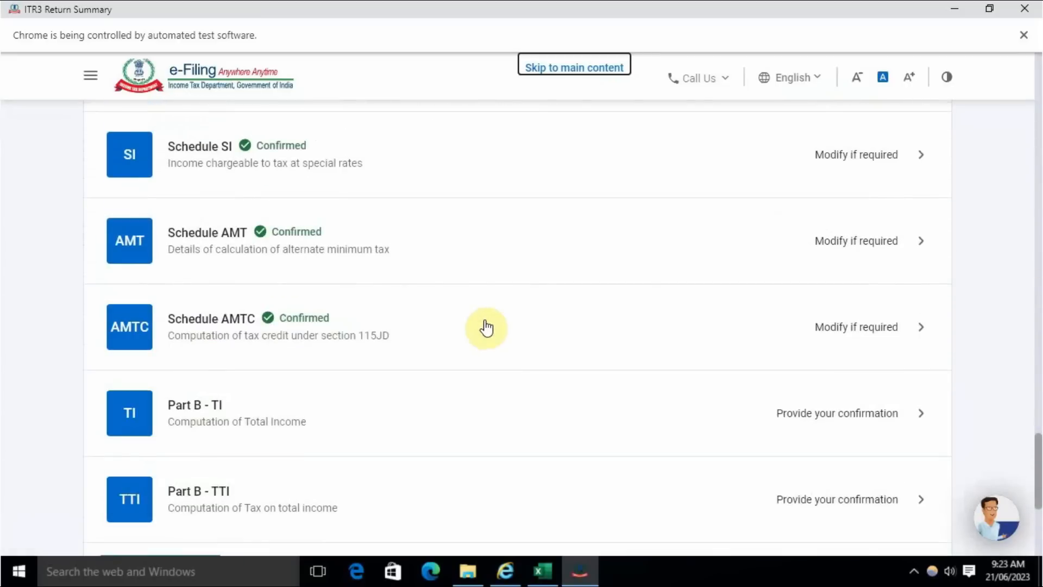
pyautogui.scroll(-1, 321, 376)
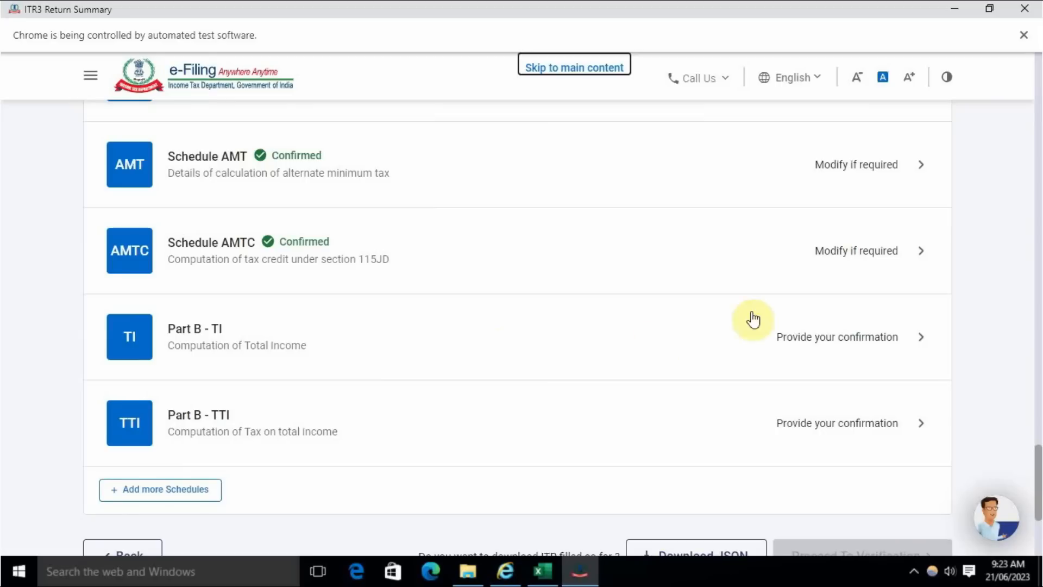
pyautogui.click(799, 337)
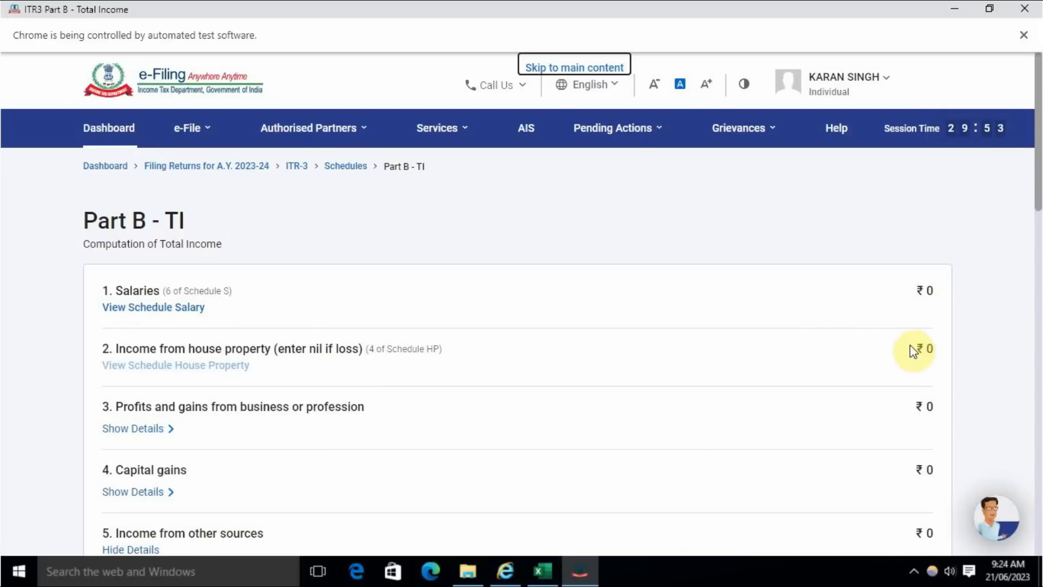
pyautogui.scroll(-2, 870, 331)
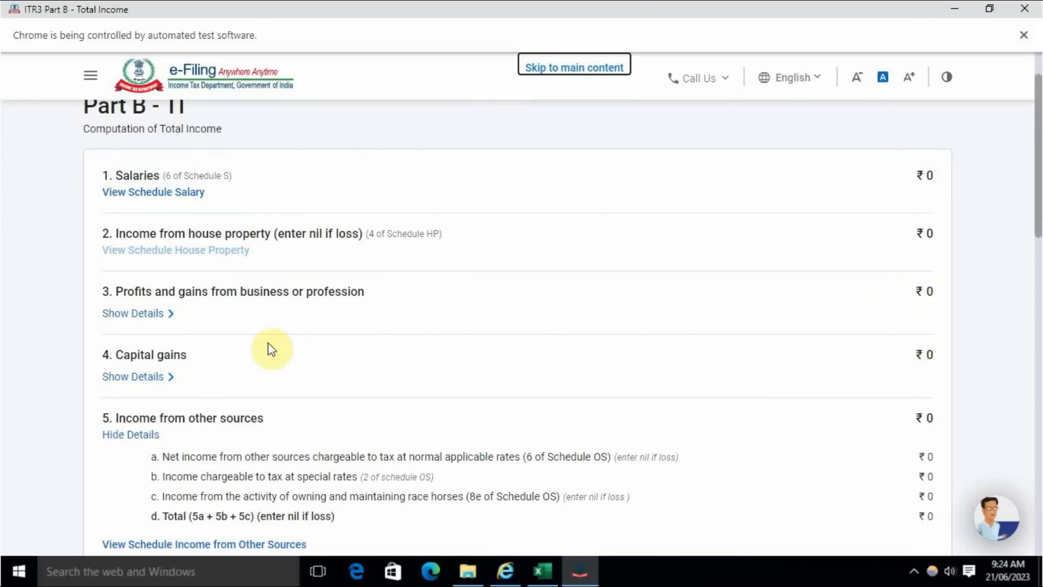
pyautogui.click(147, 320)
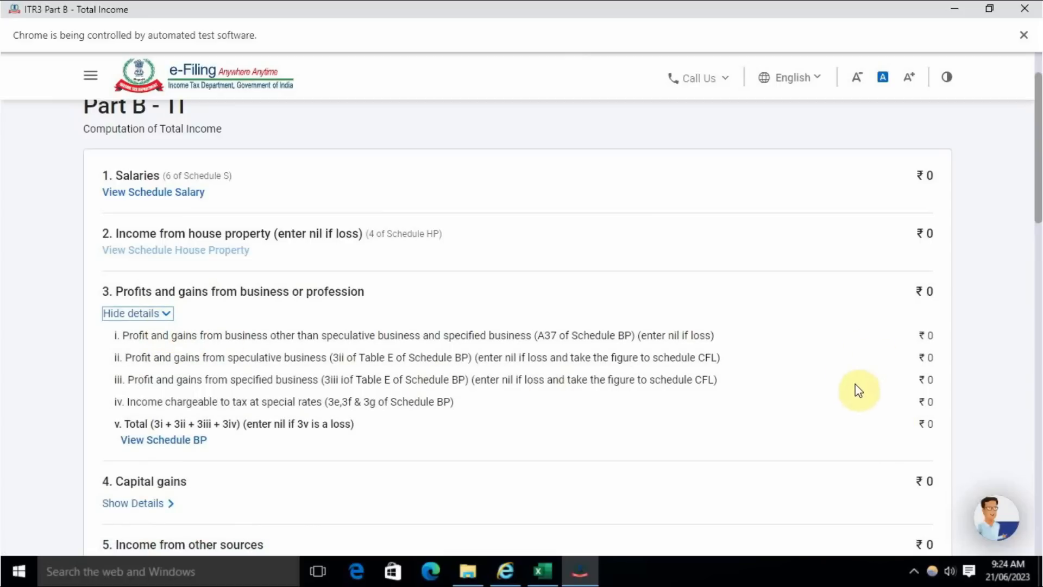
# - Review the remaining total income items, including the current-year losses to be carried forward, and confirm Part B - TI
pyautogui.scroll(-4, 630, 387)
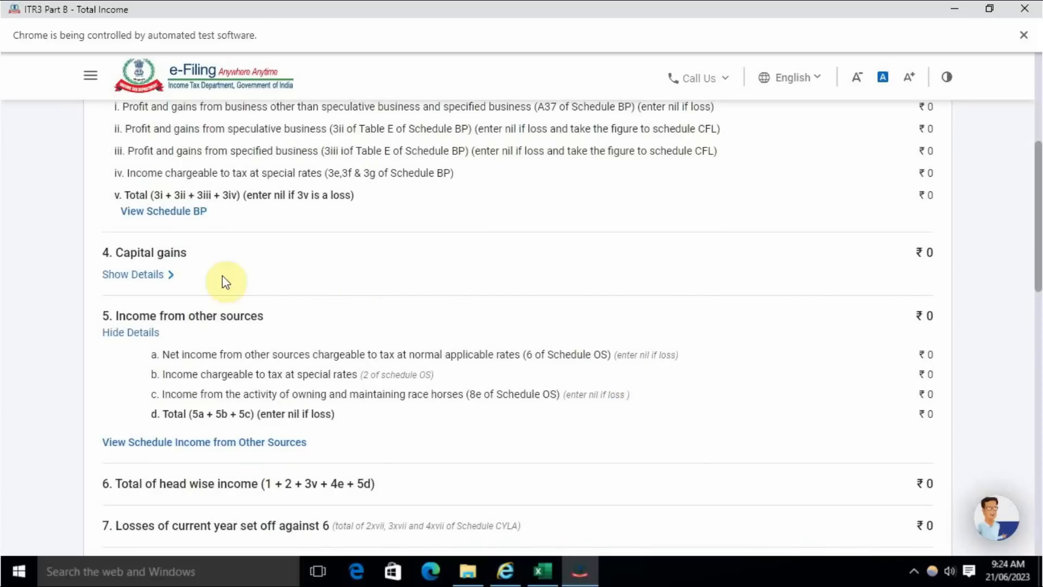
pyautogui.scroll(-5, 571, 289)
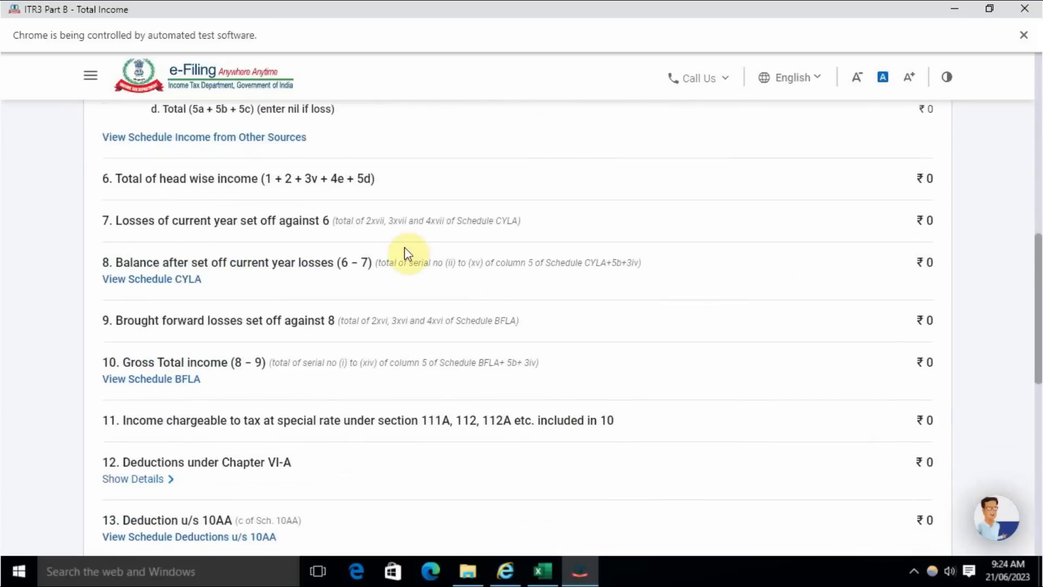
pyautogui.scroll(-7, 365, 365)
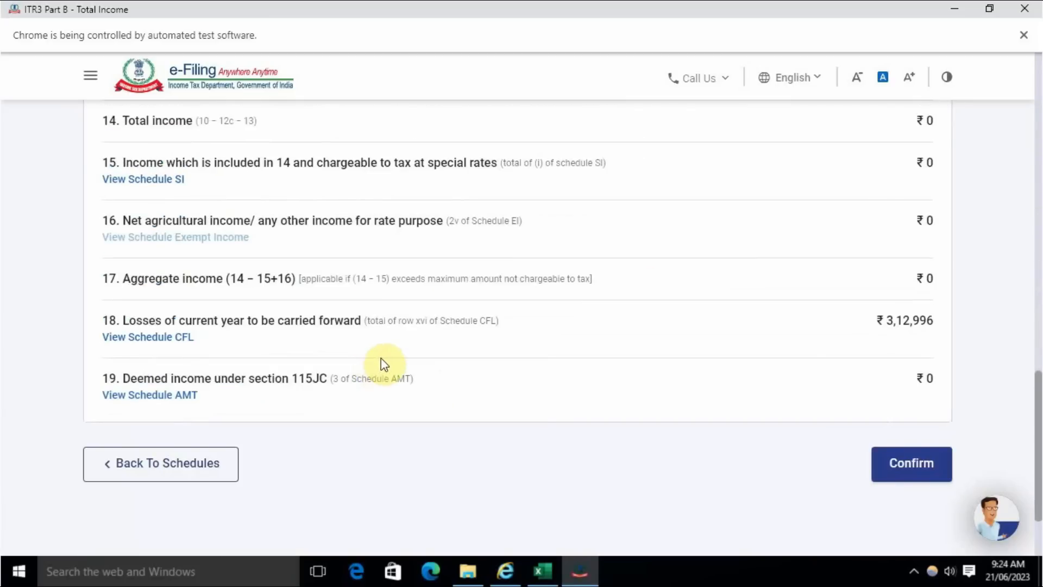
pyautogui.moveTo(128, 322); pyautogui.dragTo(364, 324)
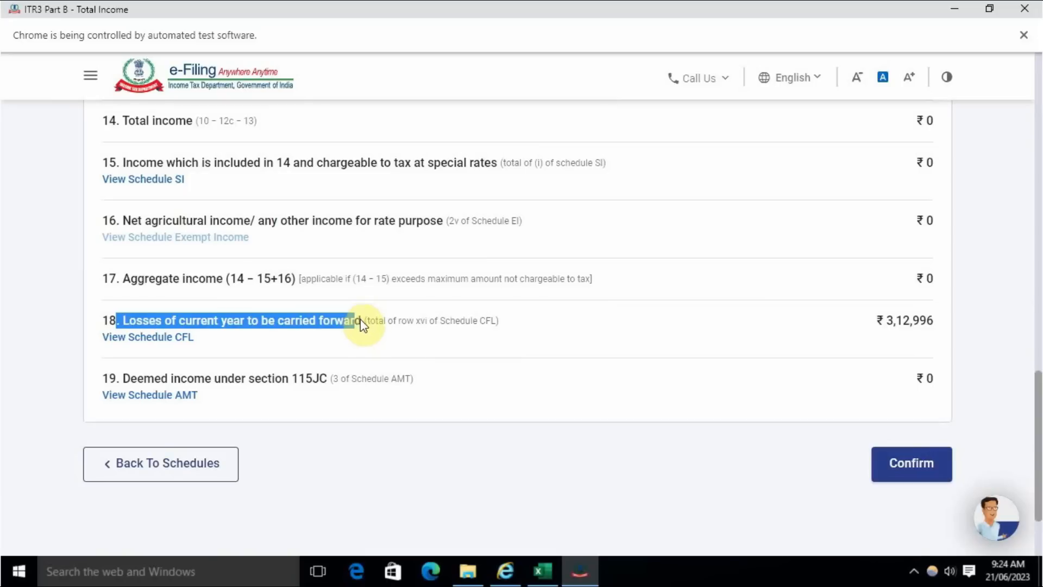
pyautogui.click(894, 329)
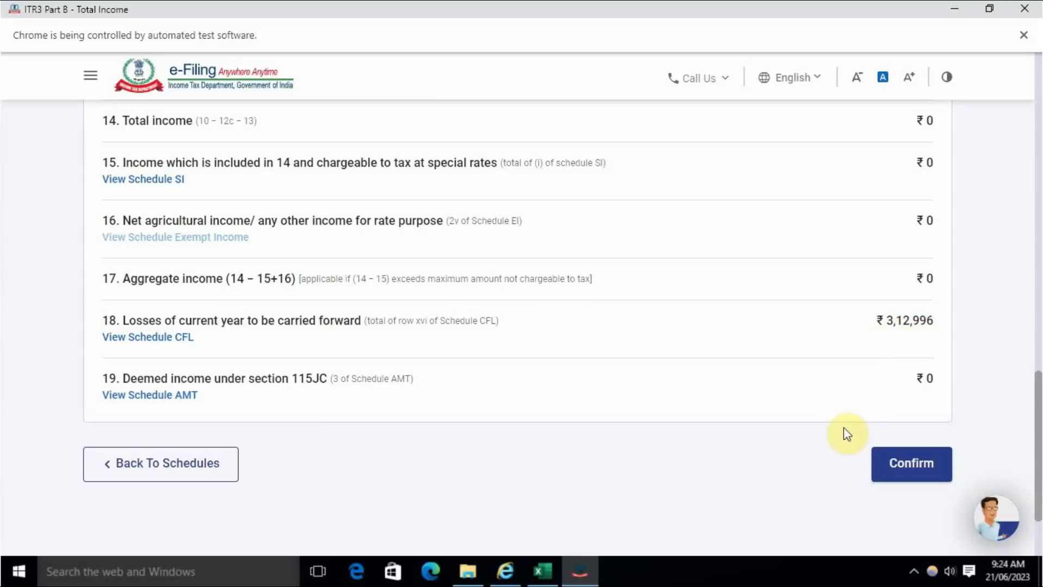
pyautogui.click(910, 465)
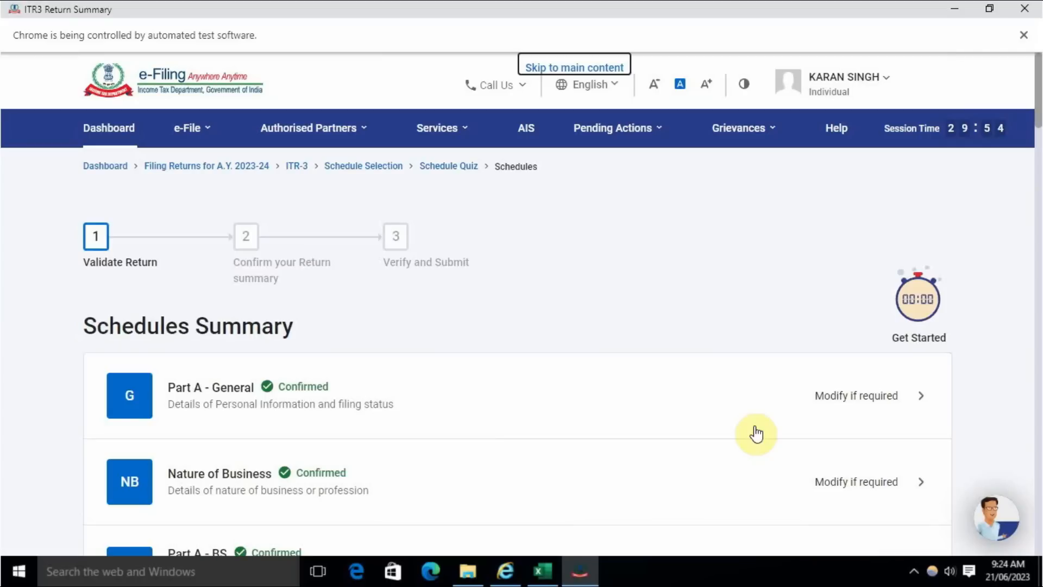
# - Open Part B - TTI, review the tax liability details through the foreign asset question, and continue to the return preview
pyautogui.scroll(-20, 757, 434)
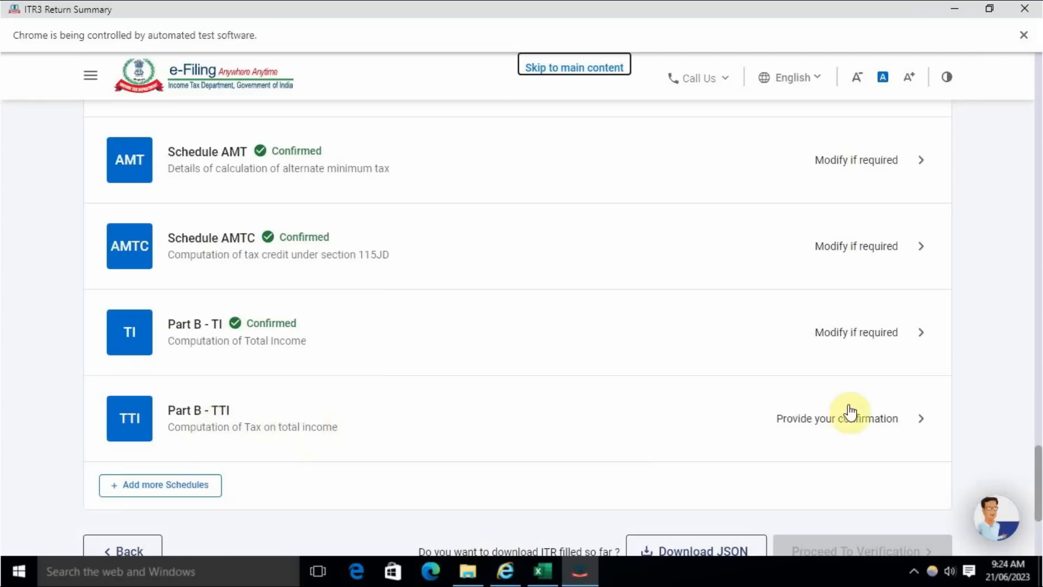
pyautogui.click(820, 418)
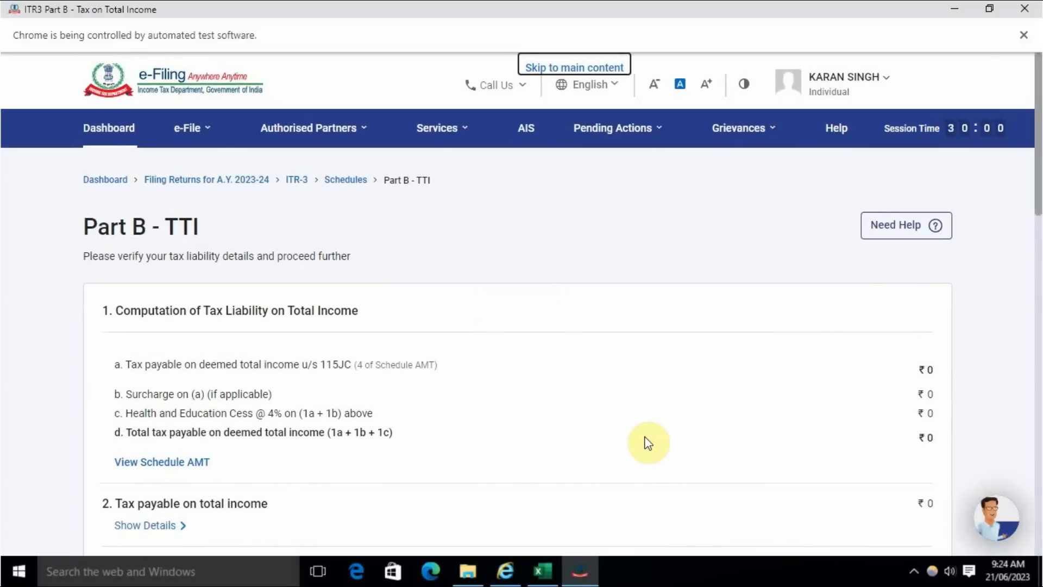
pyautogui.scroll(-15, 647, 443)
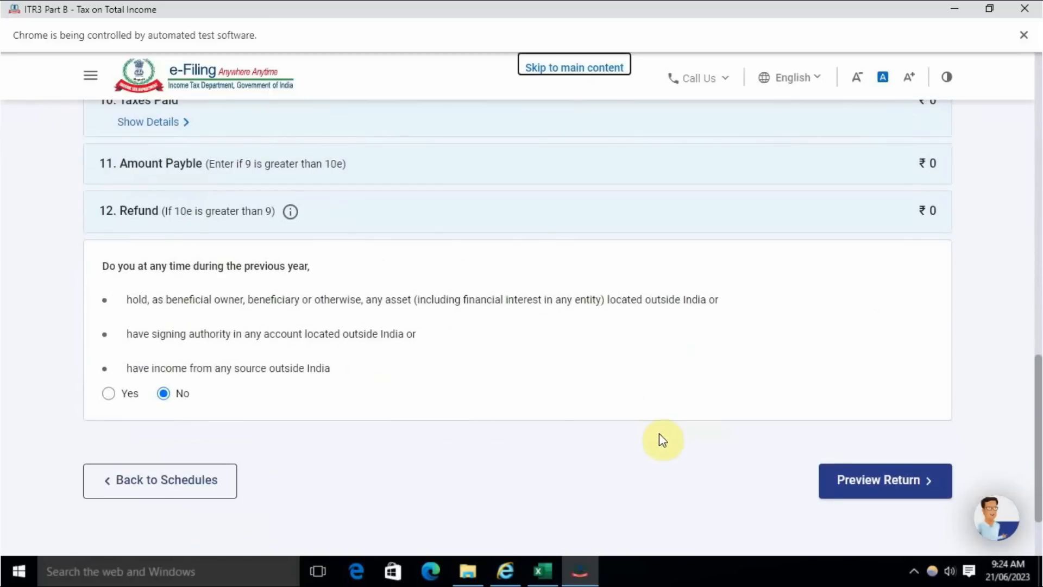
pyautogui.click(891, 480)
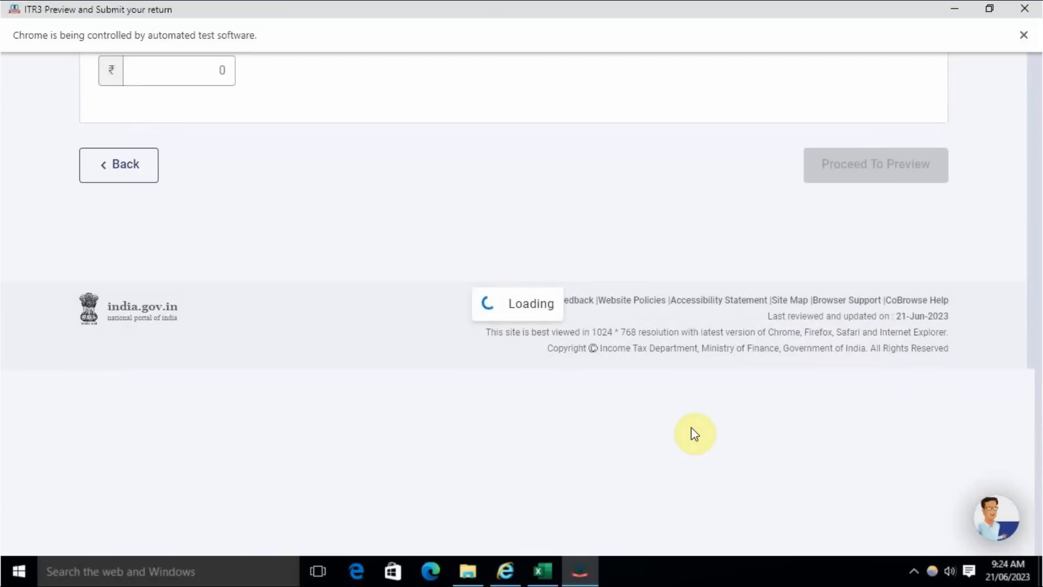
# - Accept the declaration for submitting the return and proceed to its preview
pyautogui.scroll(-1, 283, 475)
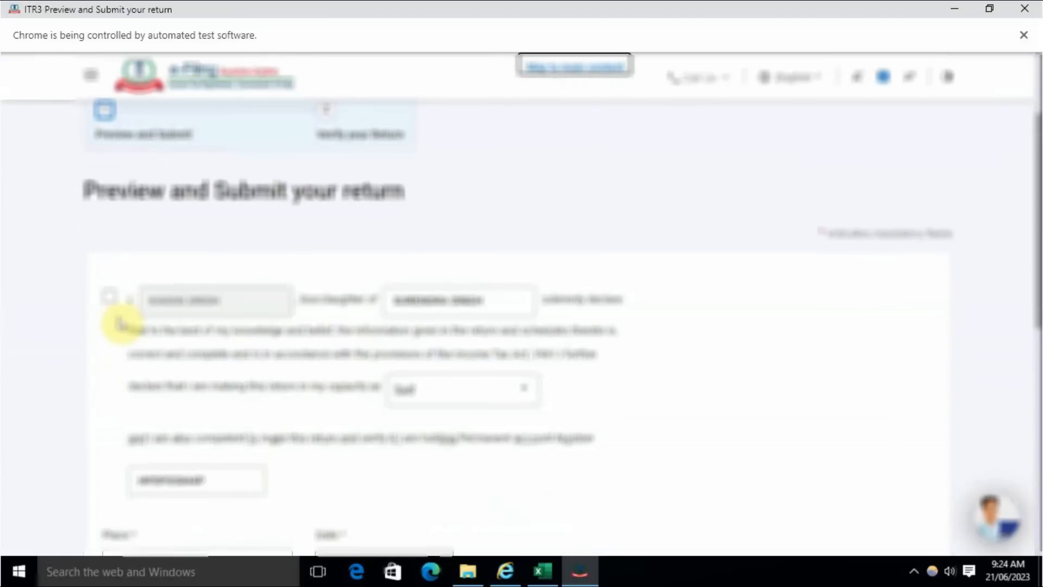
pyautogui.click(111, 300)
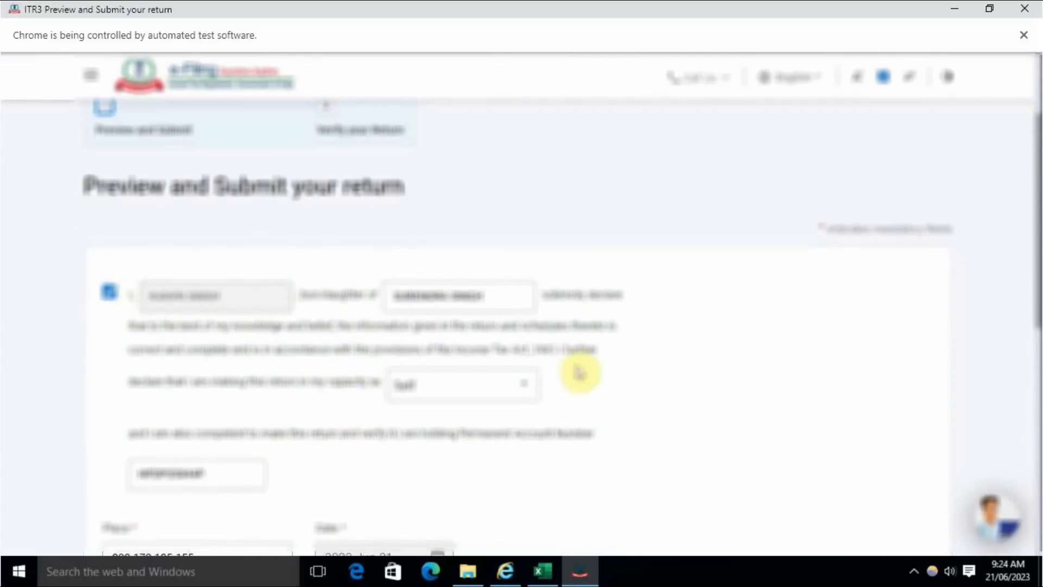
pyautogui.scroll(-7, 577, 372)
pyautogui.click(879, 366)
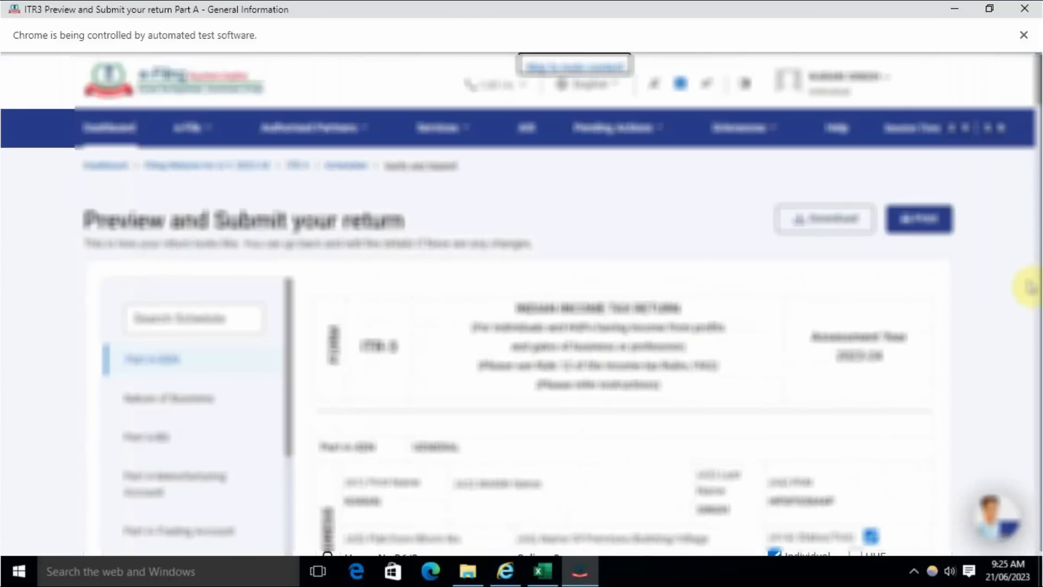
# - Go to the end of the return preview, run the validation, and proceed to verification
pyautogui.moveTo(1041, 92); pyautogui.dragTo(1041, 545)
pyautogui.click(868, 403)
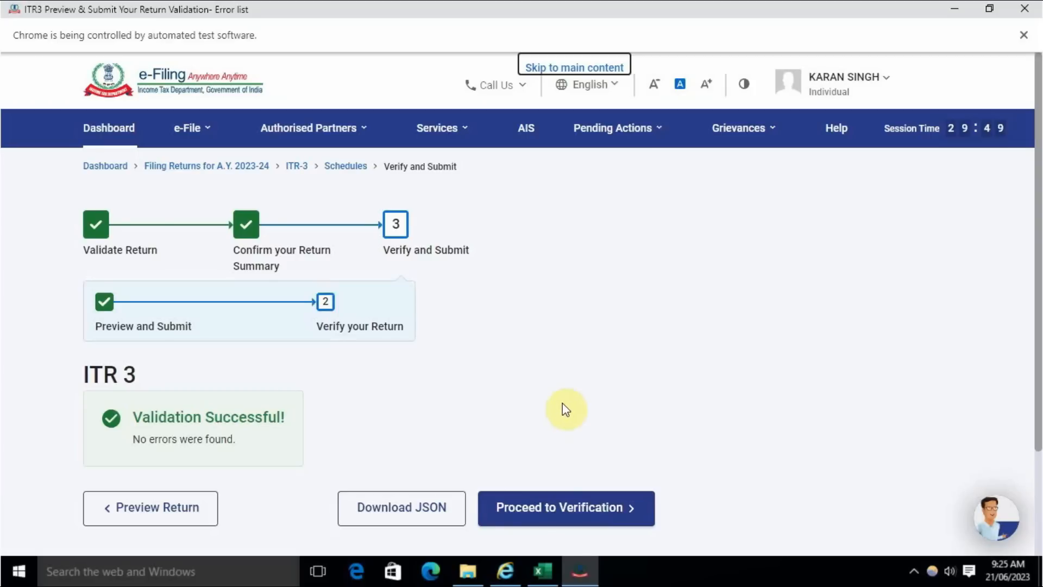
pyautogui.click(538, 513)
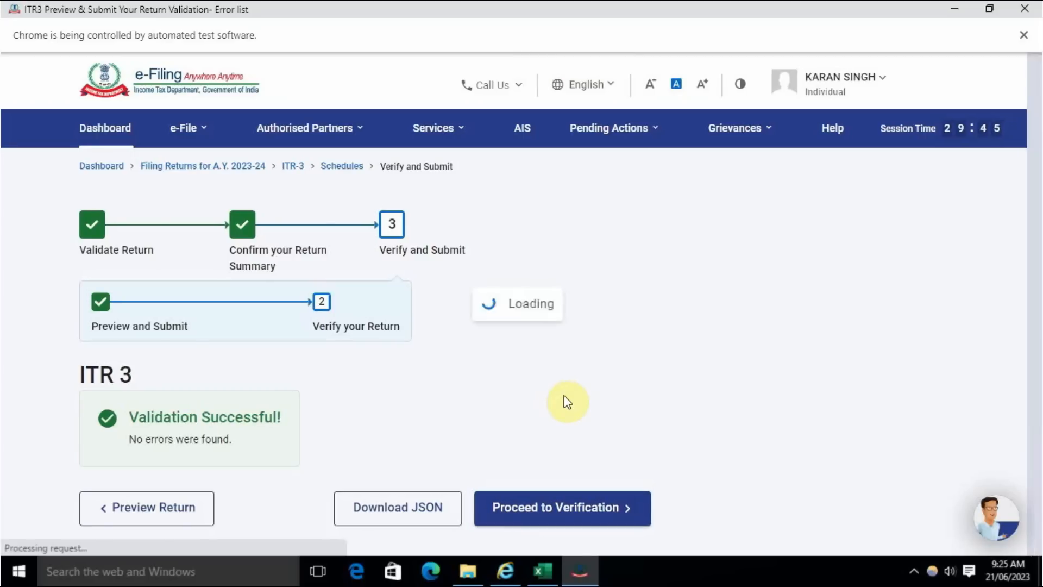
# - Choose e-Verify Now as the way to complete verification of the return and continue
pyautogui.scroll(-5, 567, 402)
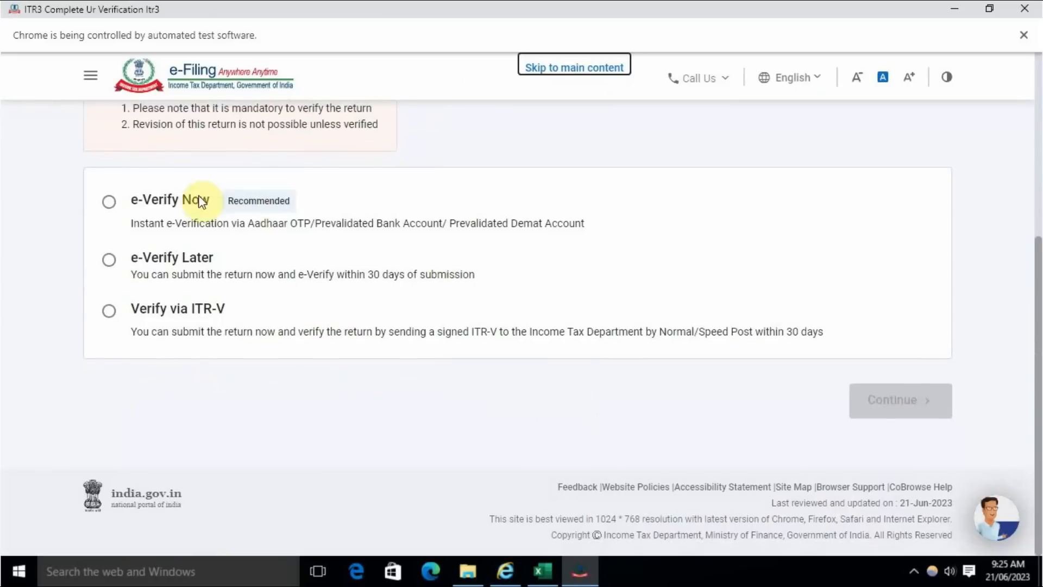
pyautogui.click(148, 227)
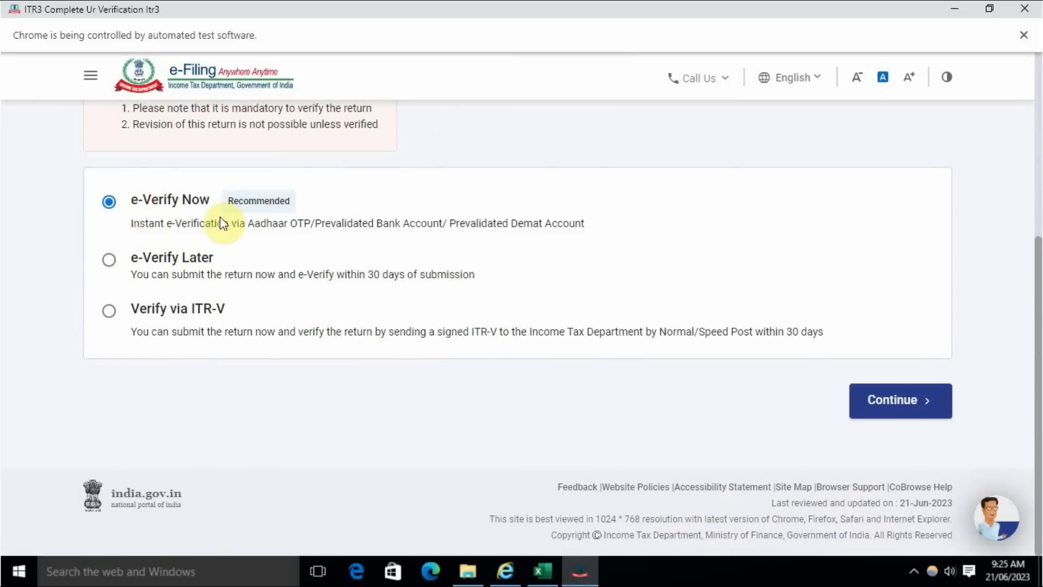
pyautogui.click(883, 410)
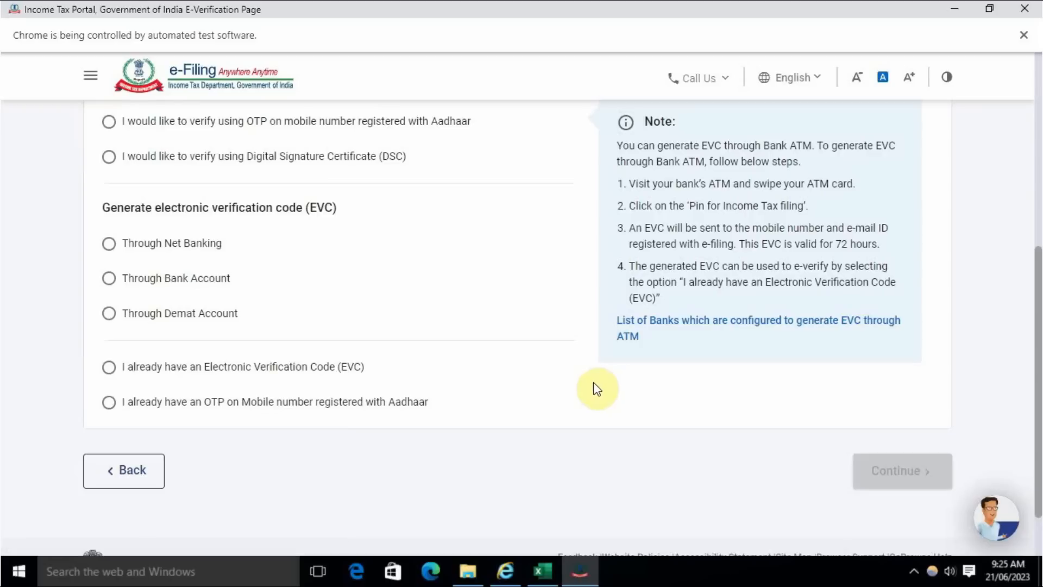
# - Choose verification by OTP on the mobile number registered with Aadhaar, continue, and agree to validate the Aadhaar details
pyautogui.scroll(2, 592, 389)
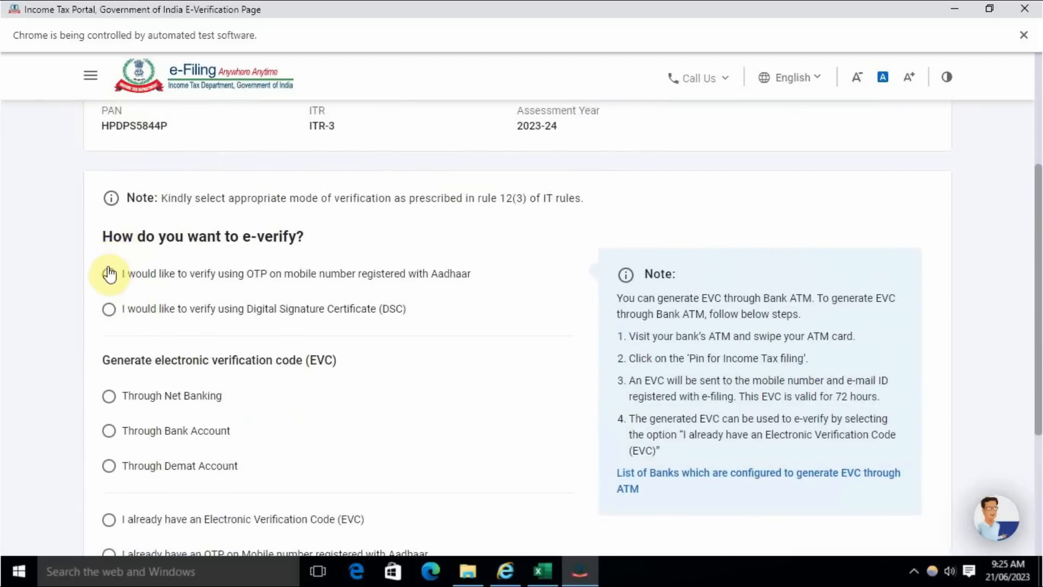
pyautogui.click(109, 274)
pyautogui.scroll(-1, 542, 328)
pyautogui.scroll(-4, 544, 327)
pyautogui.click(895, 401)
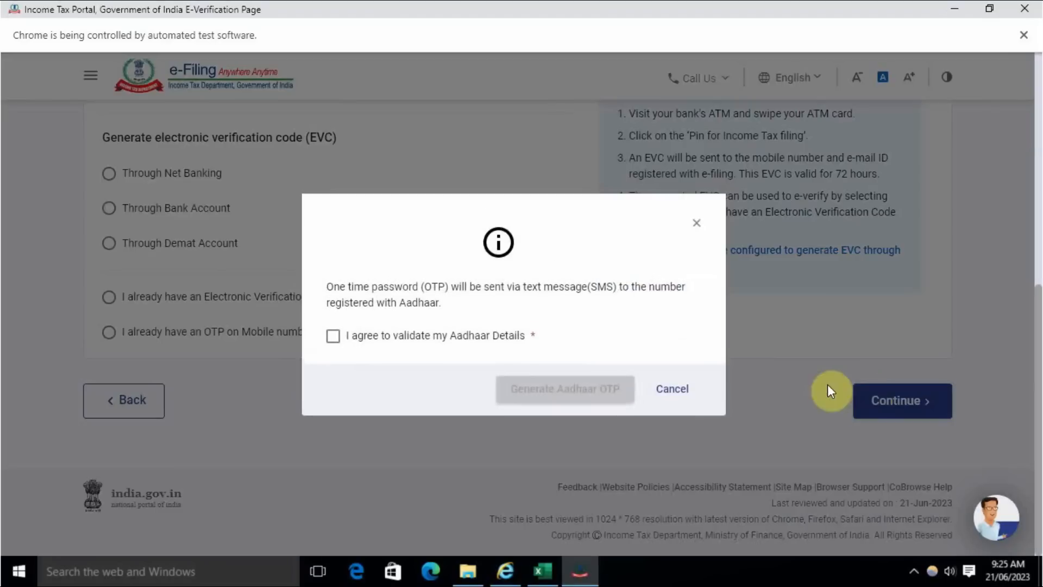
pyautogui.click(425, 340)
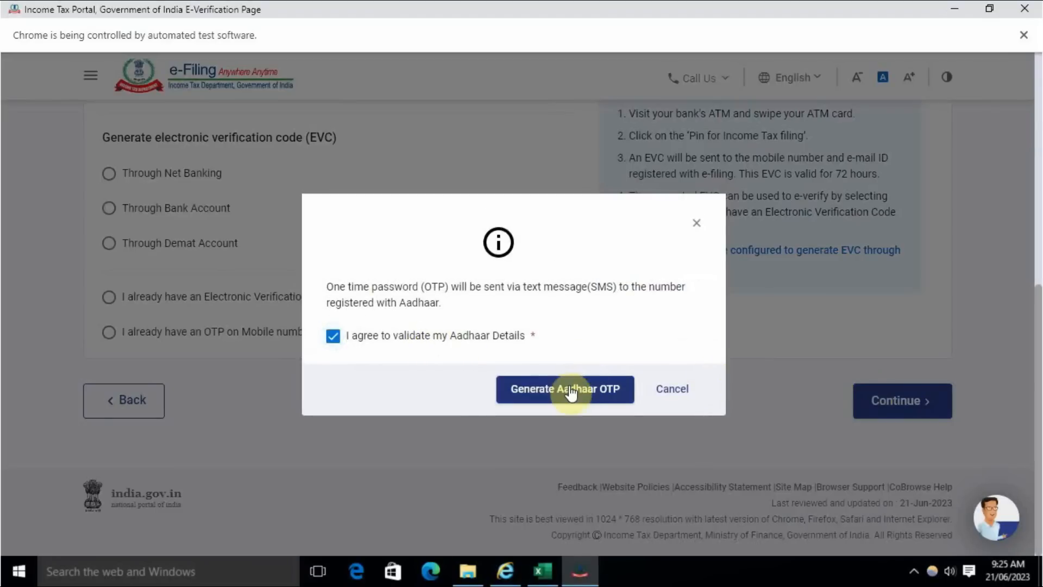